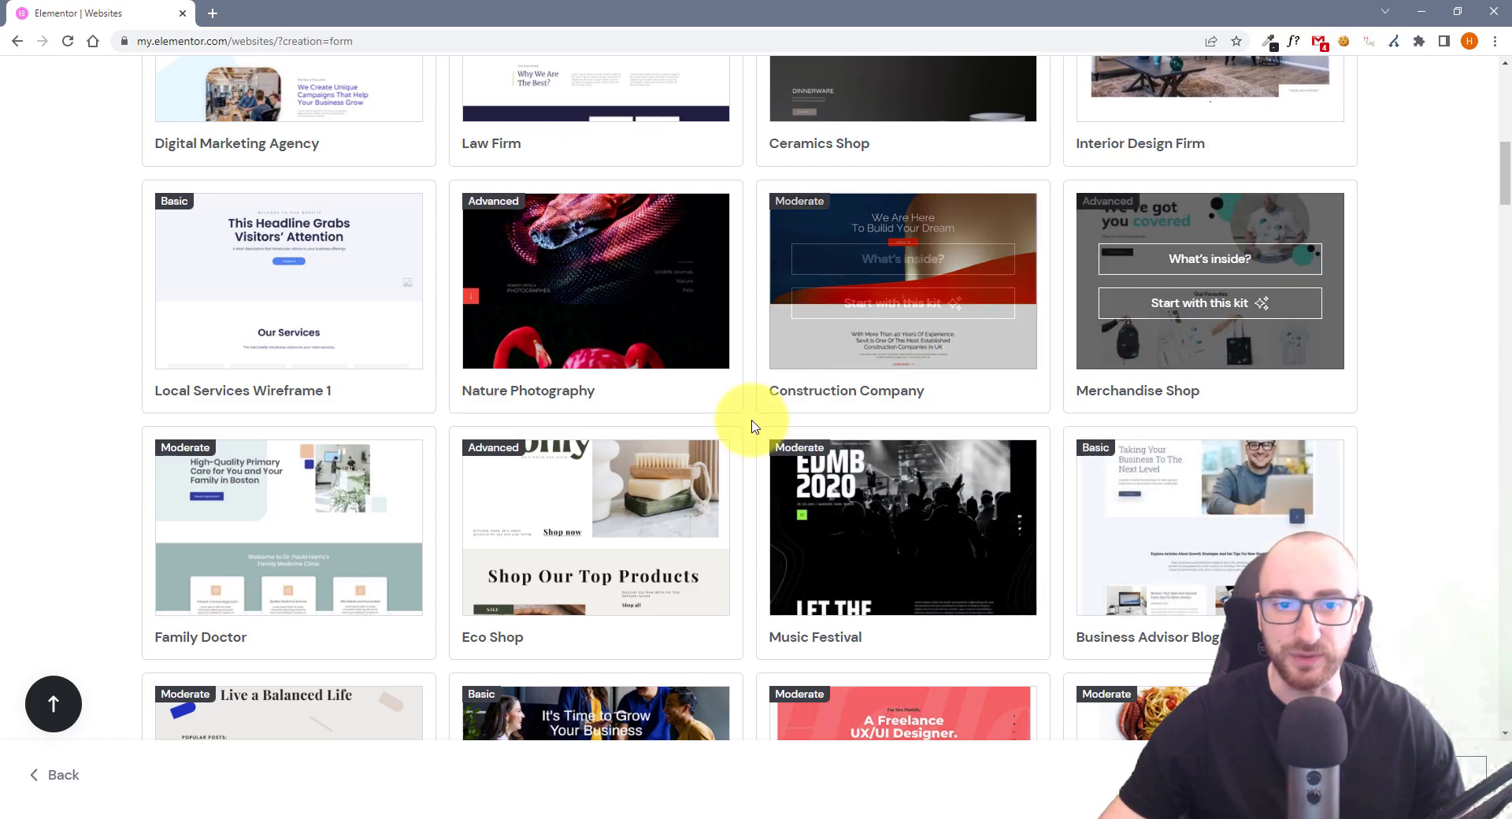
# Browse the website kits and filter them by the Business / Corporate website type
pyautogui.scroll(-5, 273, 342)
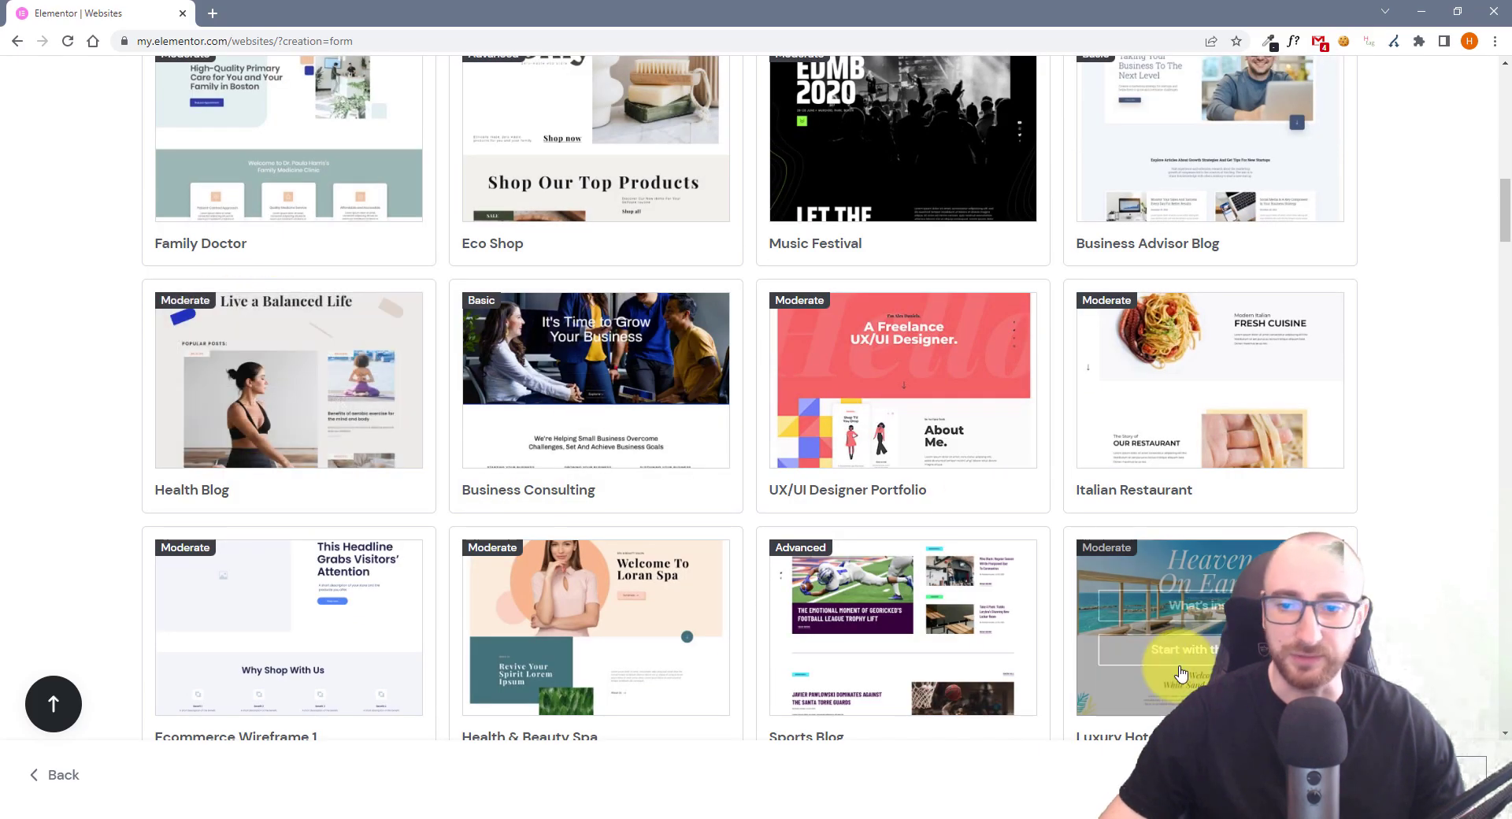
pyautogui.scroll(12, 902, 521)
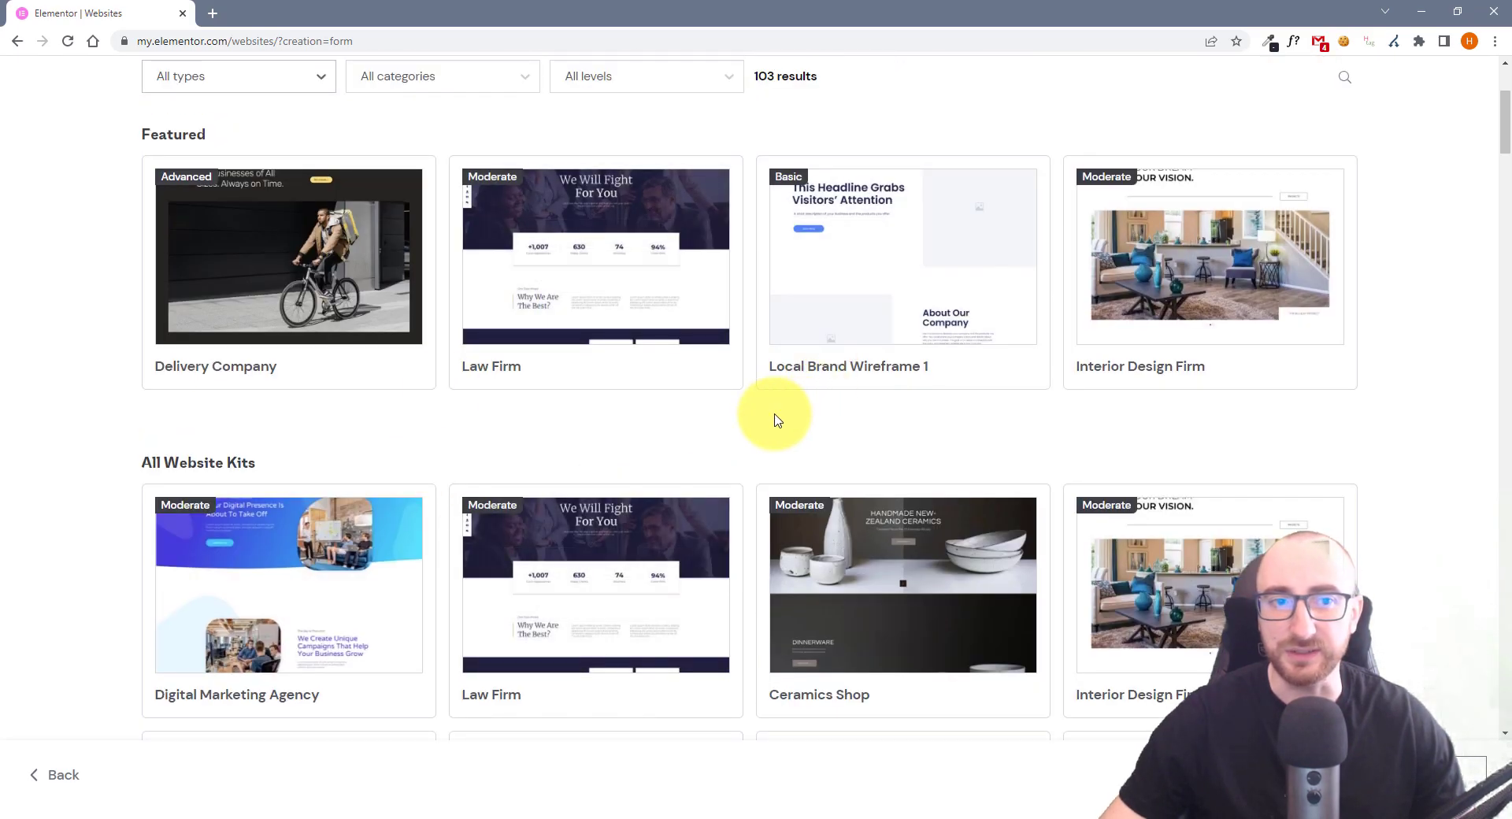
pyautogui.scroll(3, 771, 401)
pyautogui.click(310, 313)
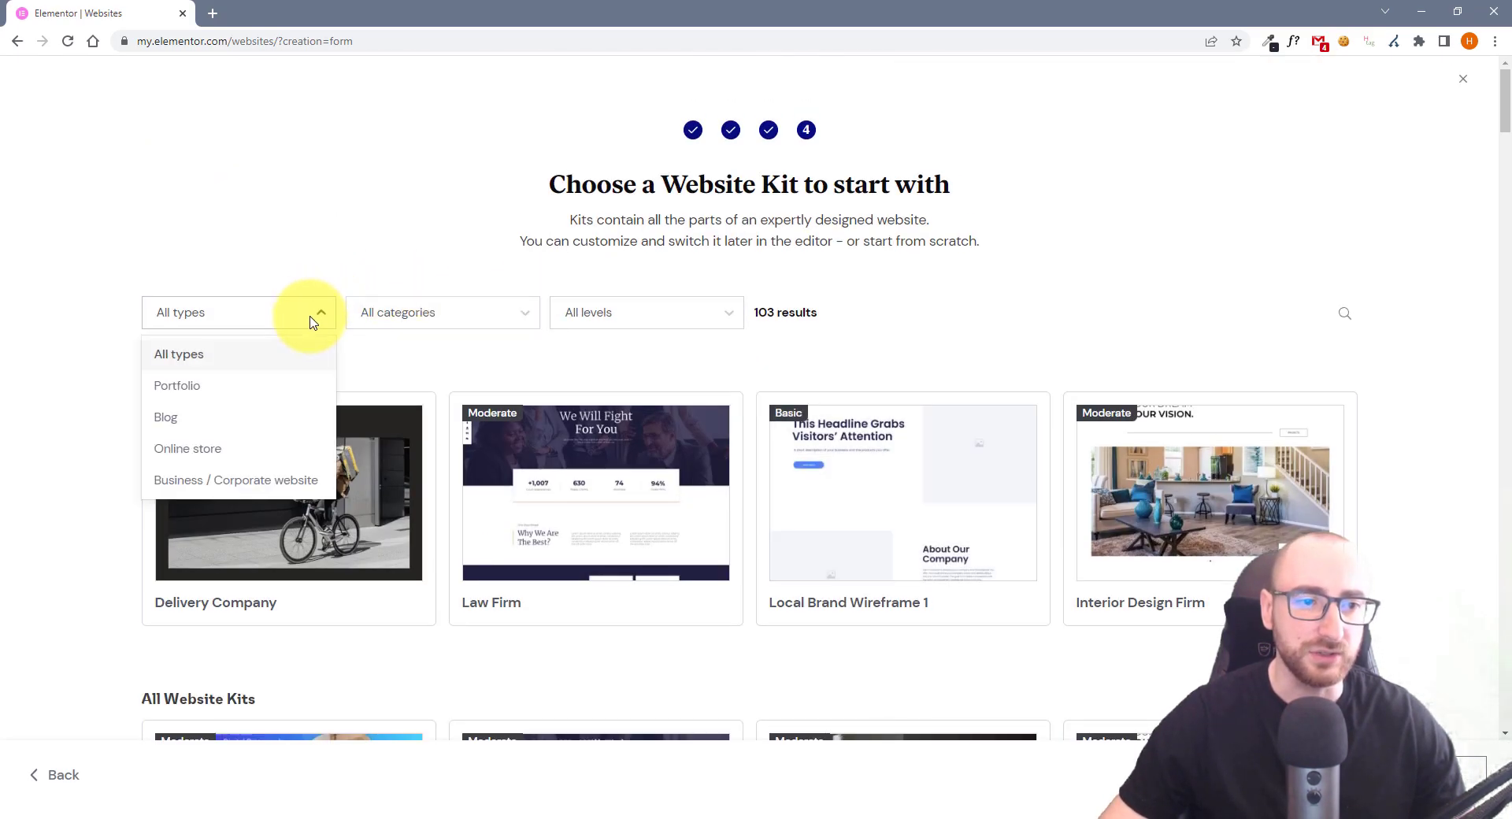
pyautogui.click(217, 479)
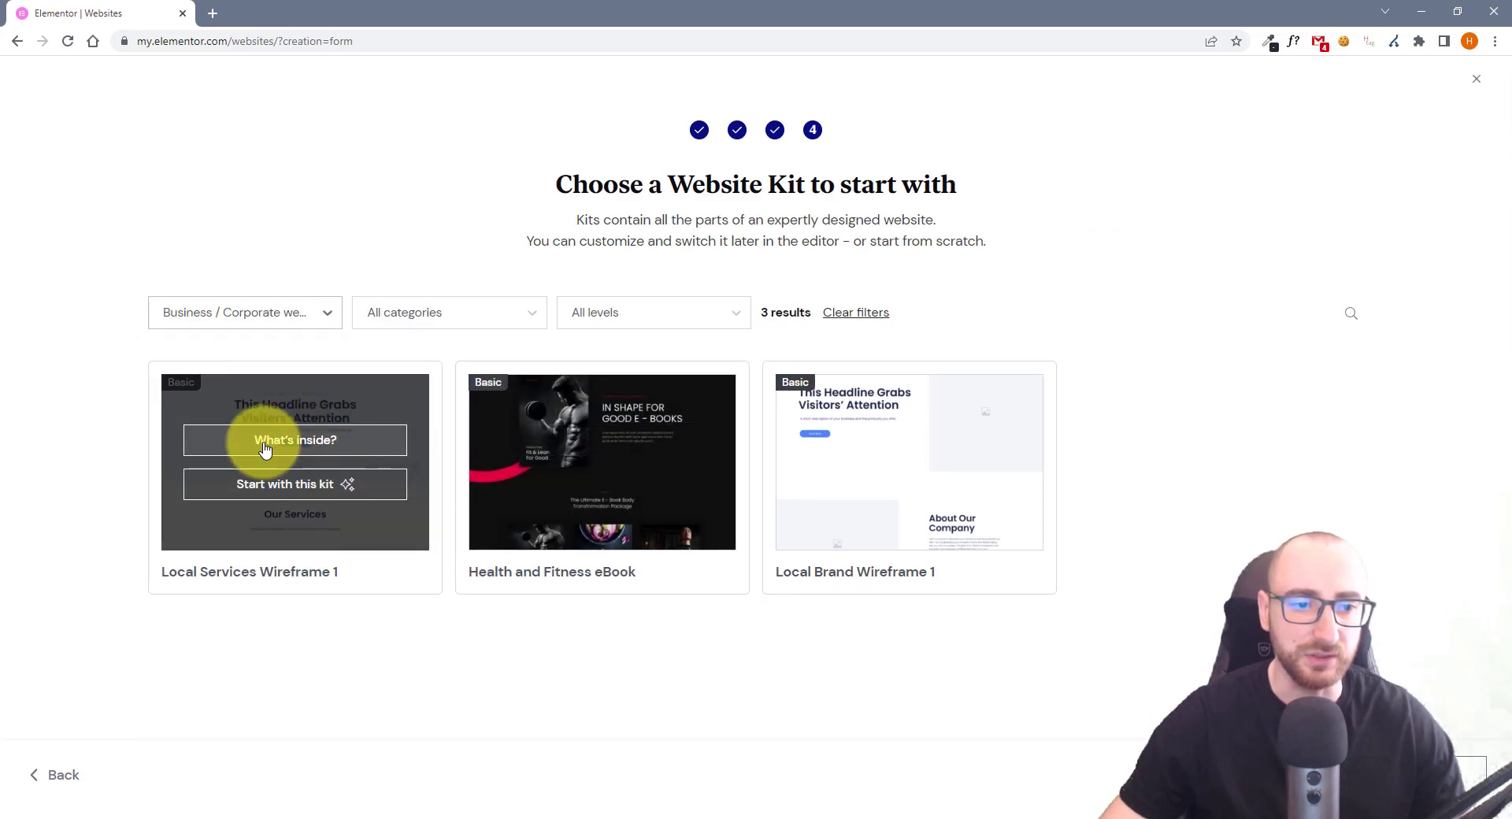
# Open the details of the Local Services Wireframe 1 kit and preview it at desktop, tablet and mobile sizes
pyautogui.click(317, 447)
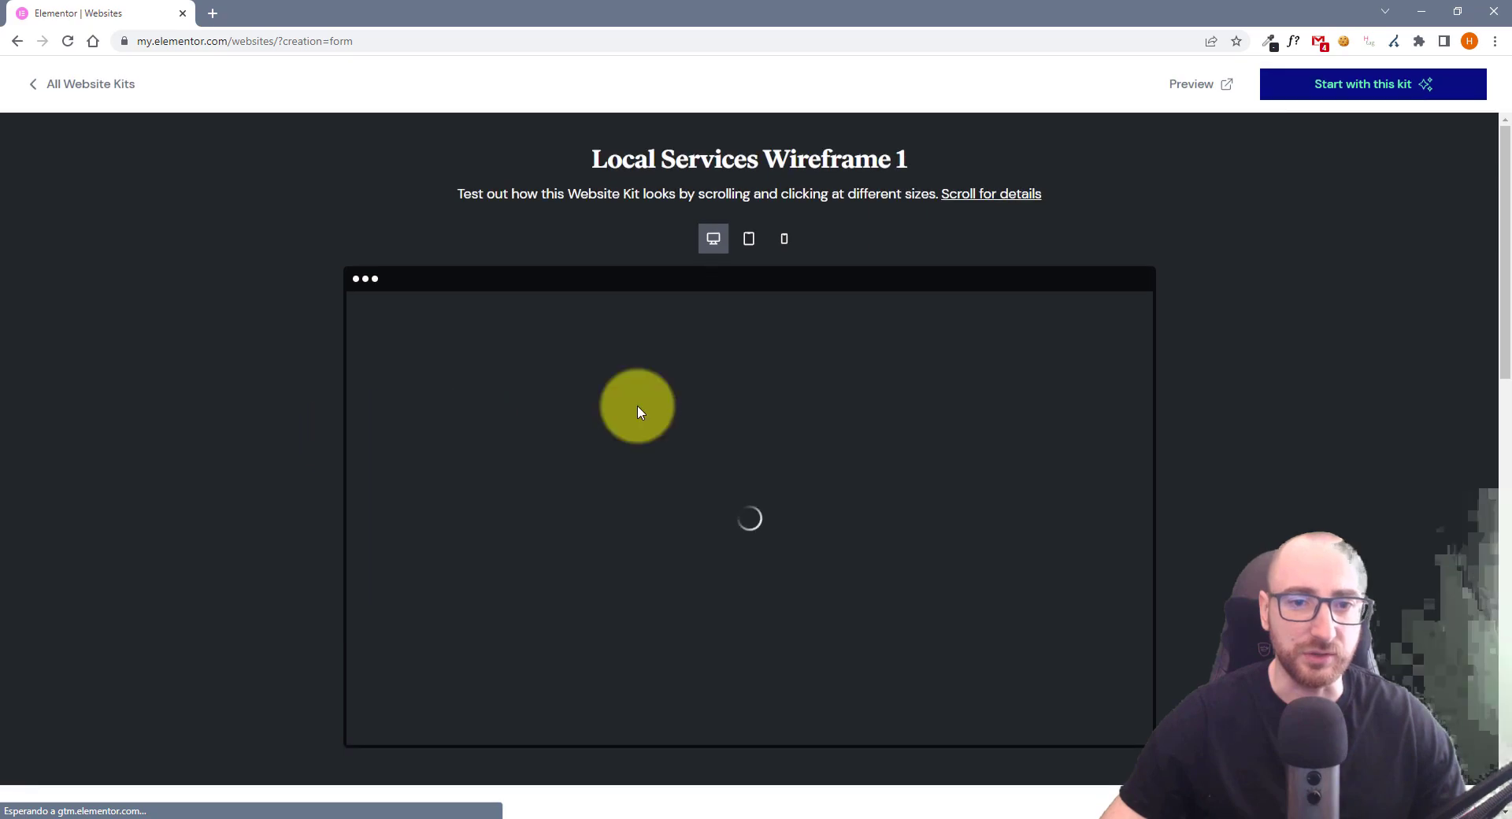
pyautogui.scroll(-15, 701, 512)
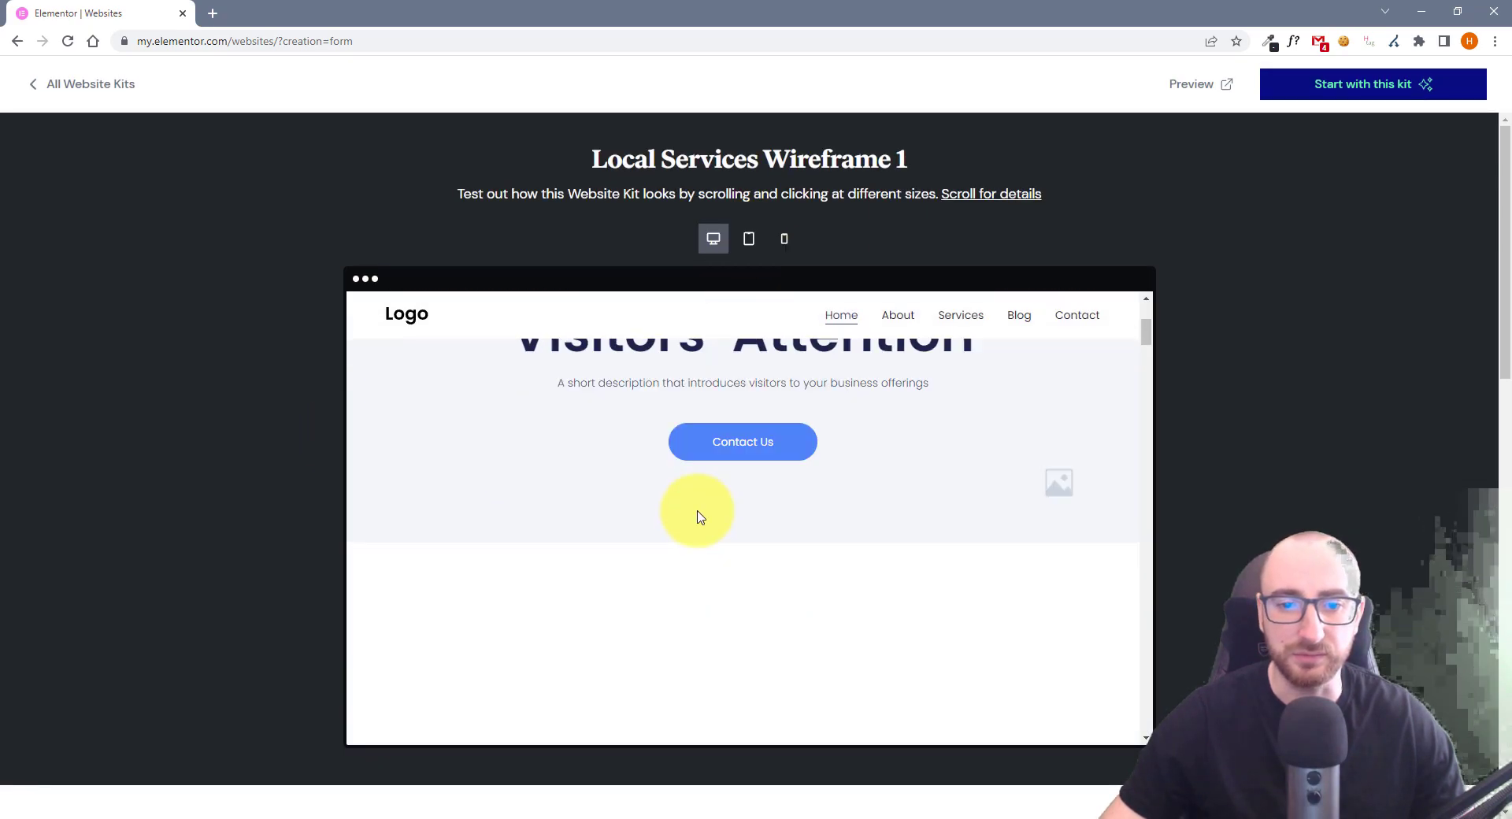
pyautogui.scroll(6, 718, 513)
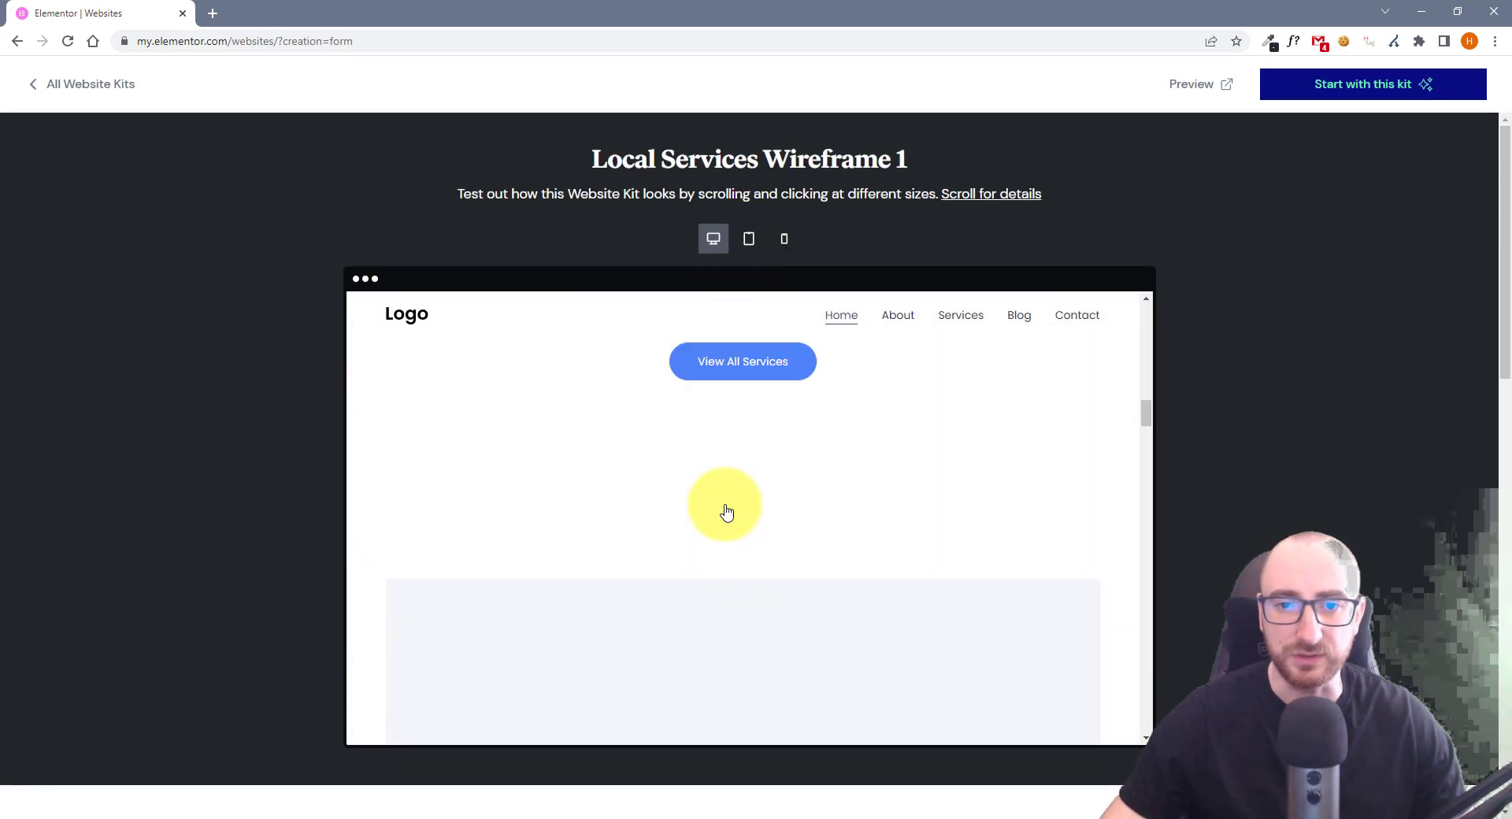
pyautogui.click(749, 239)
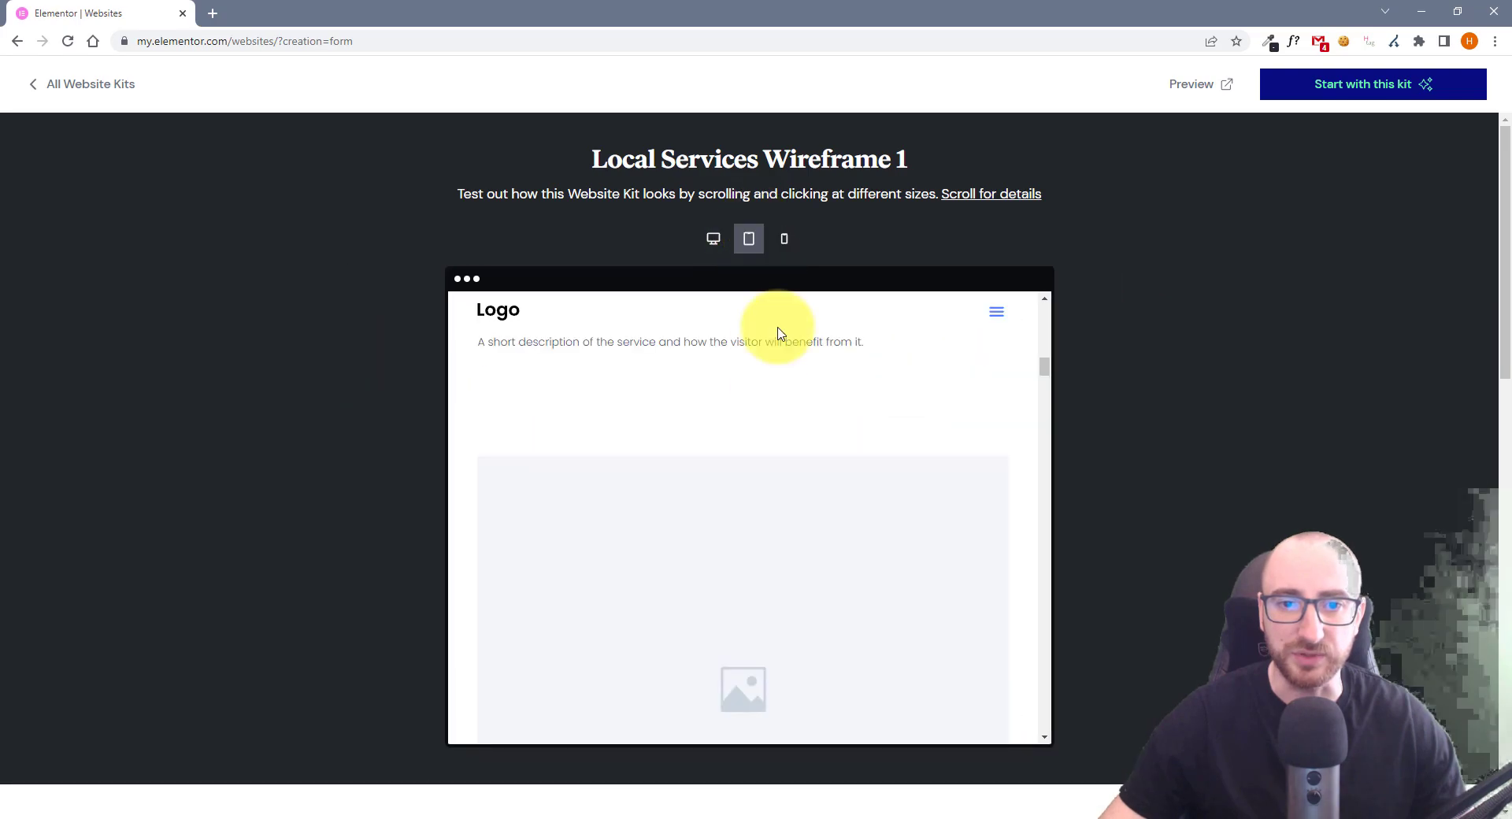
pyautogui.click(784, 240)
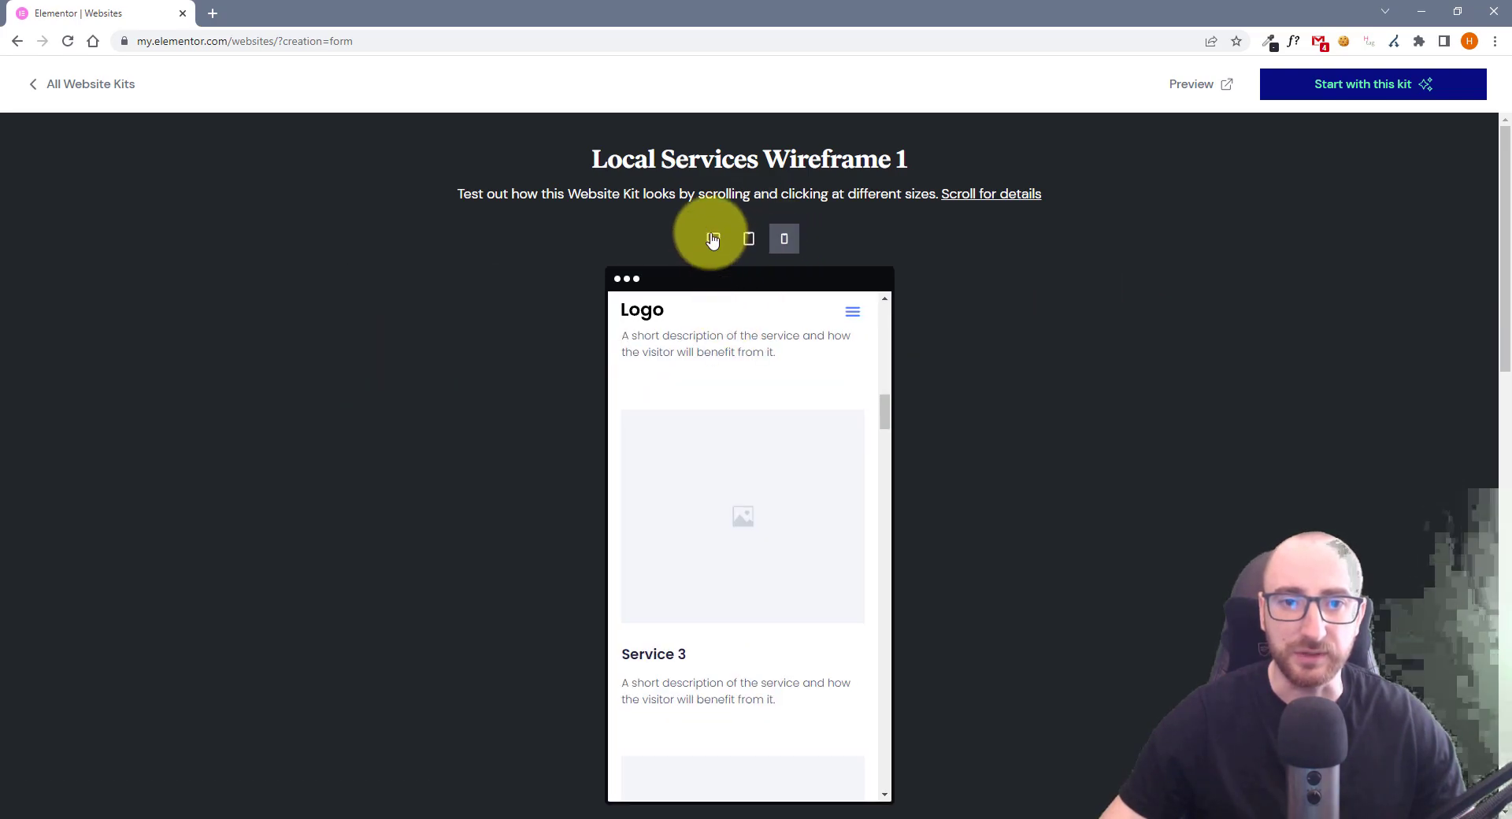
pyautogui.click(713, 239)
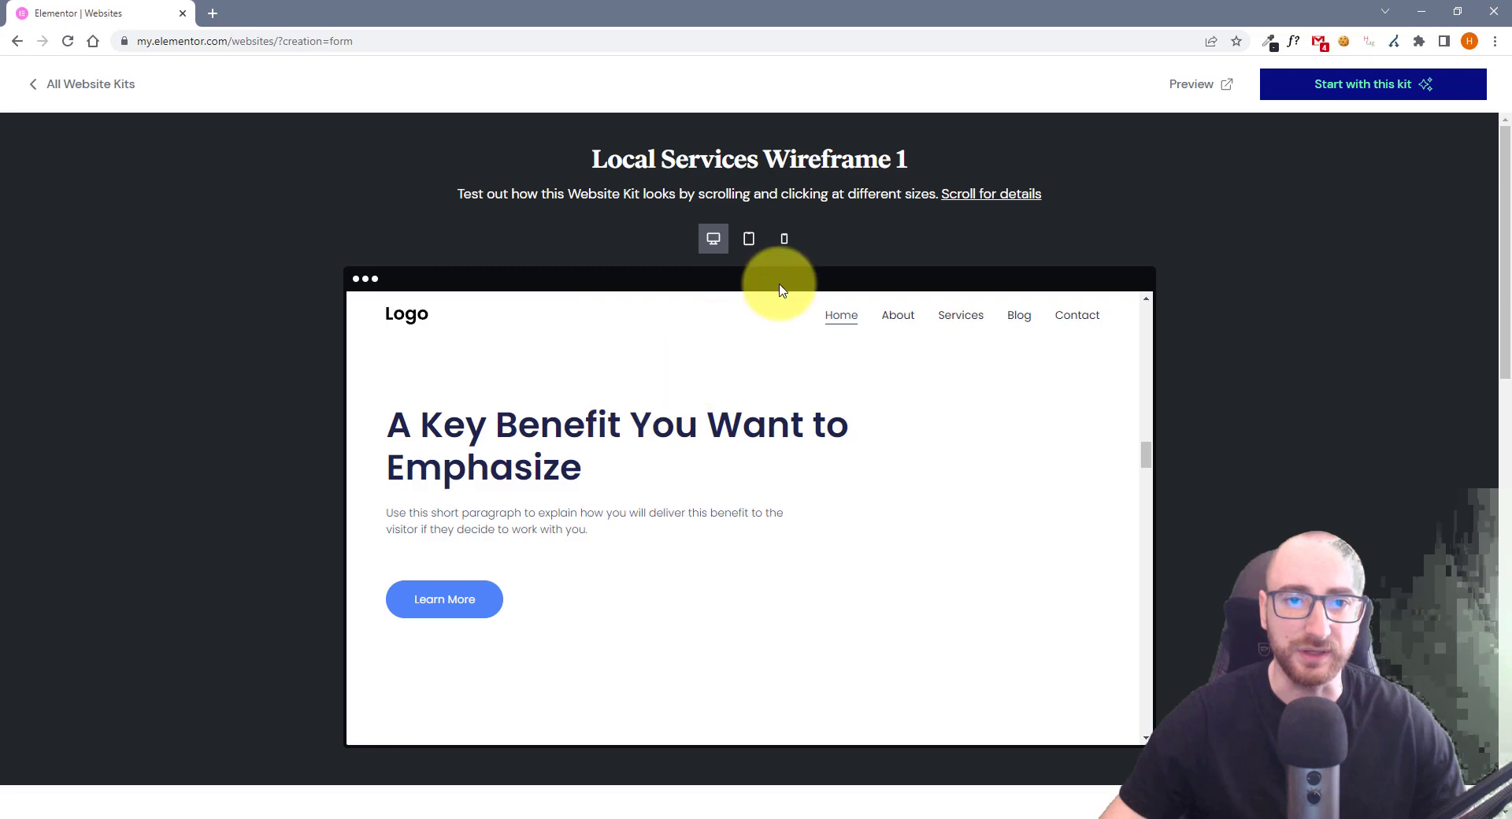
# Create the site with the chosen kit, continue to the websites list and dismiss the introductory tip
pyautogui.click(1186, 457)
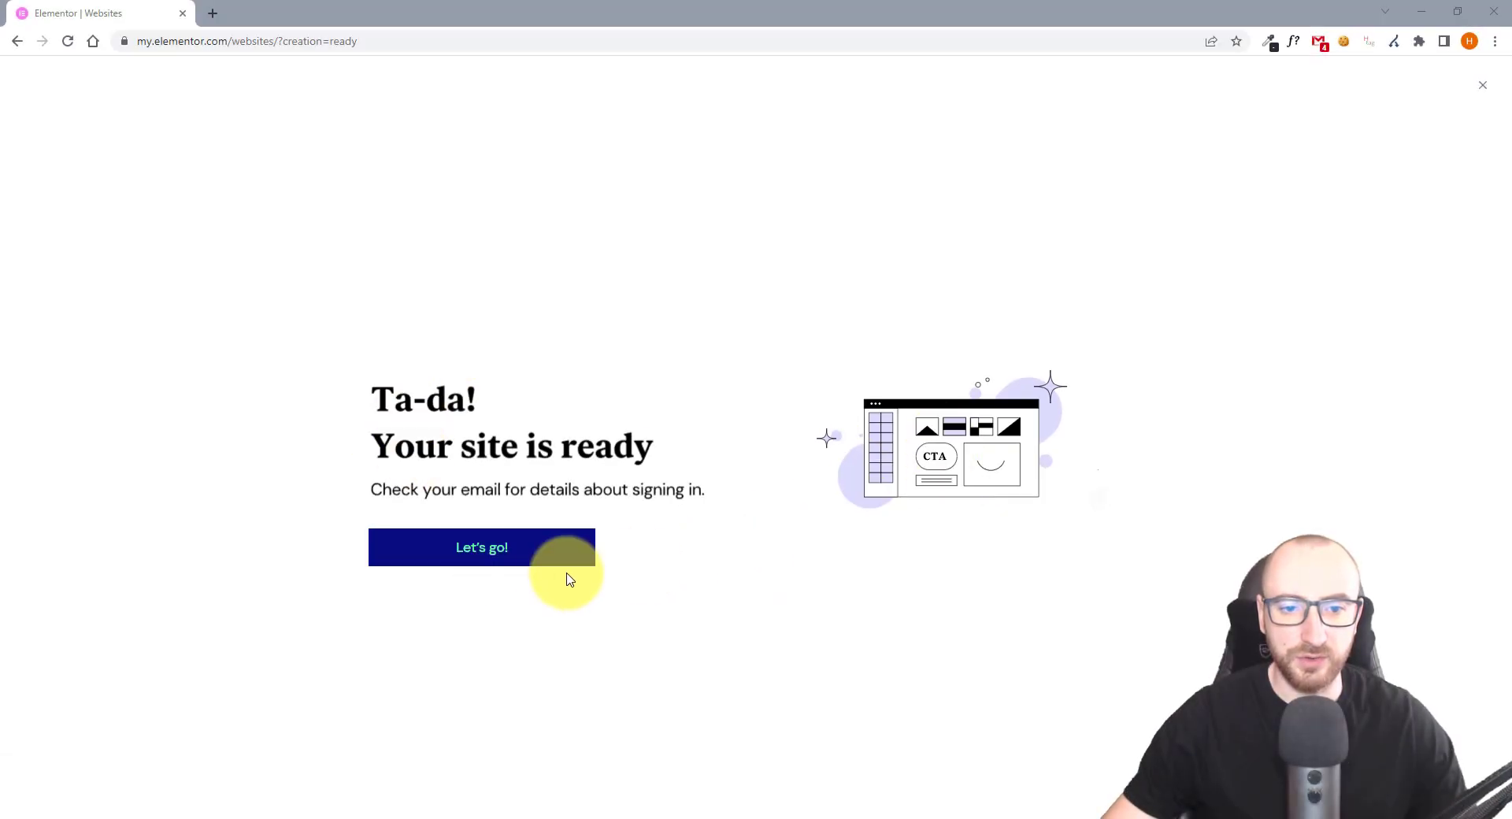
pyautogui.click(519, 559)
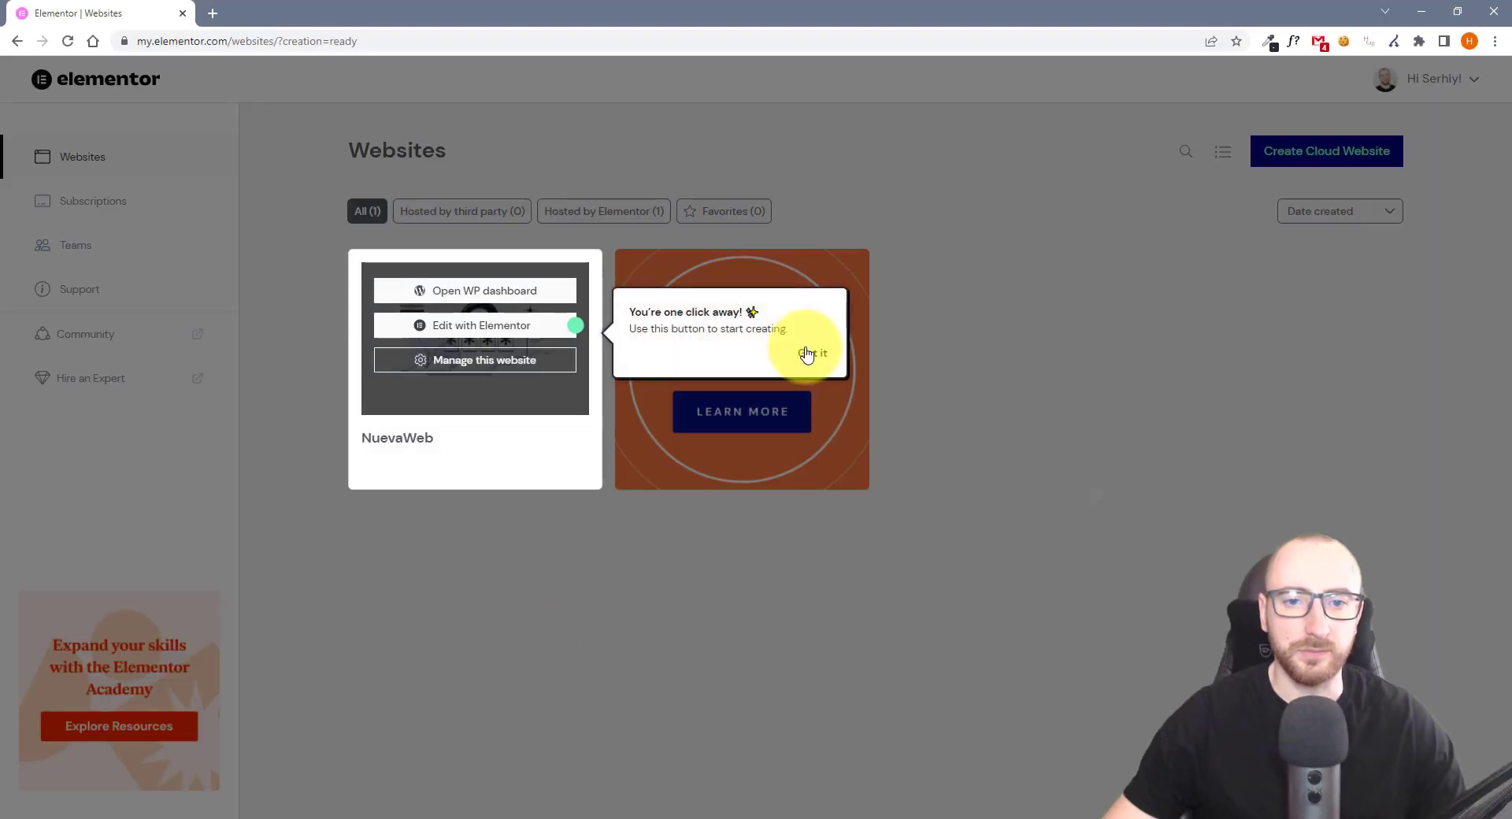
pyautogui.click(812, 352)
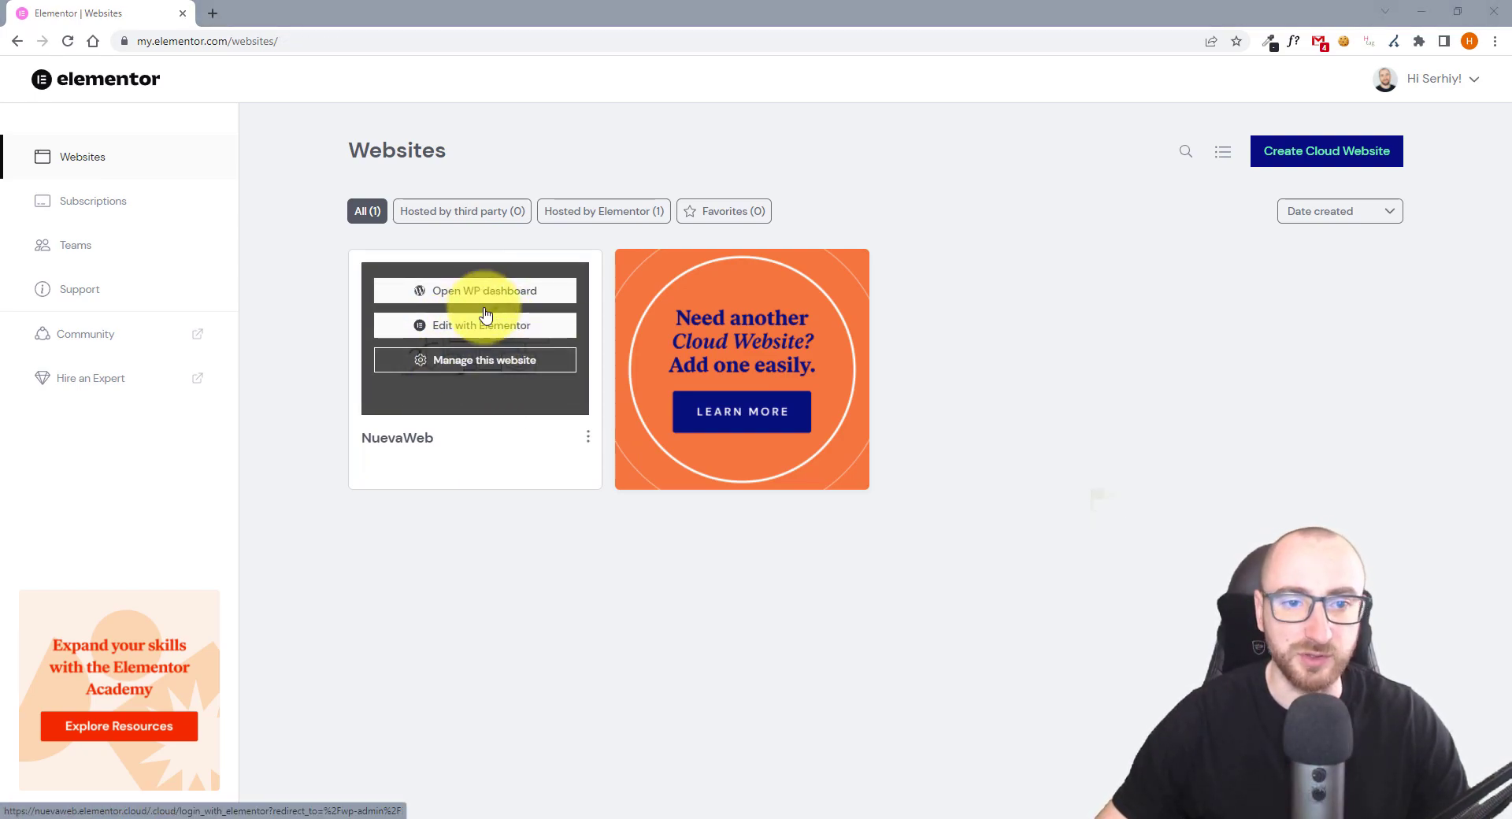
# Open the management page of NuevaWeb, reveal its Site Lock pin code and hide it again
pyautogui.click(489, 368)
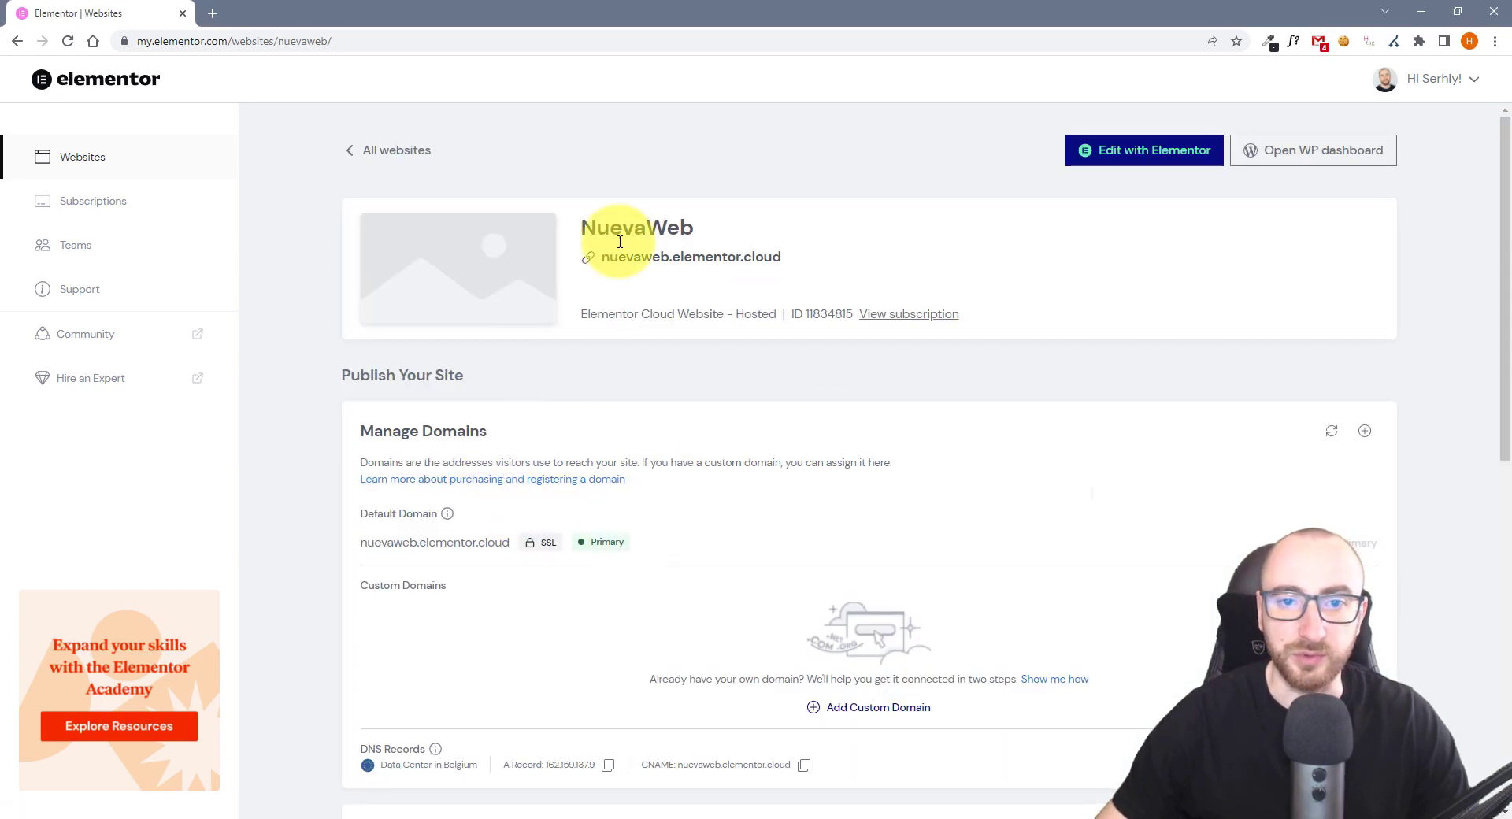
pyautogui.scroll(-4, 494, 462)
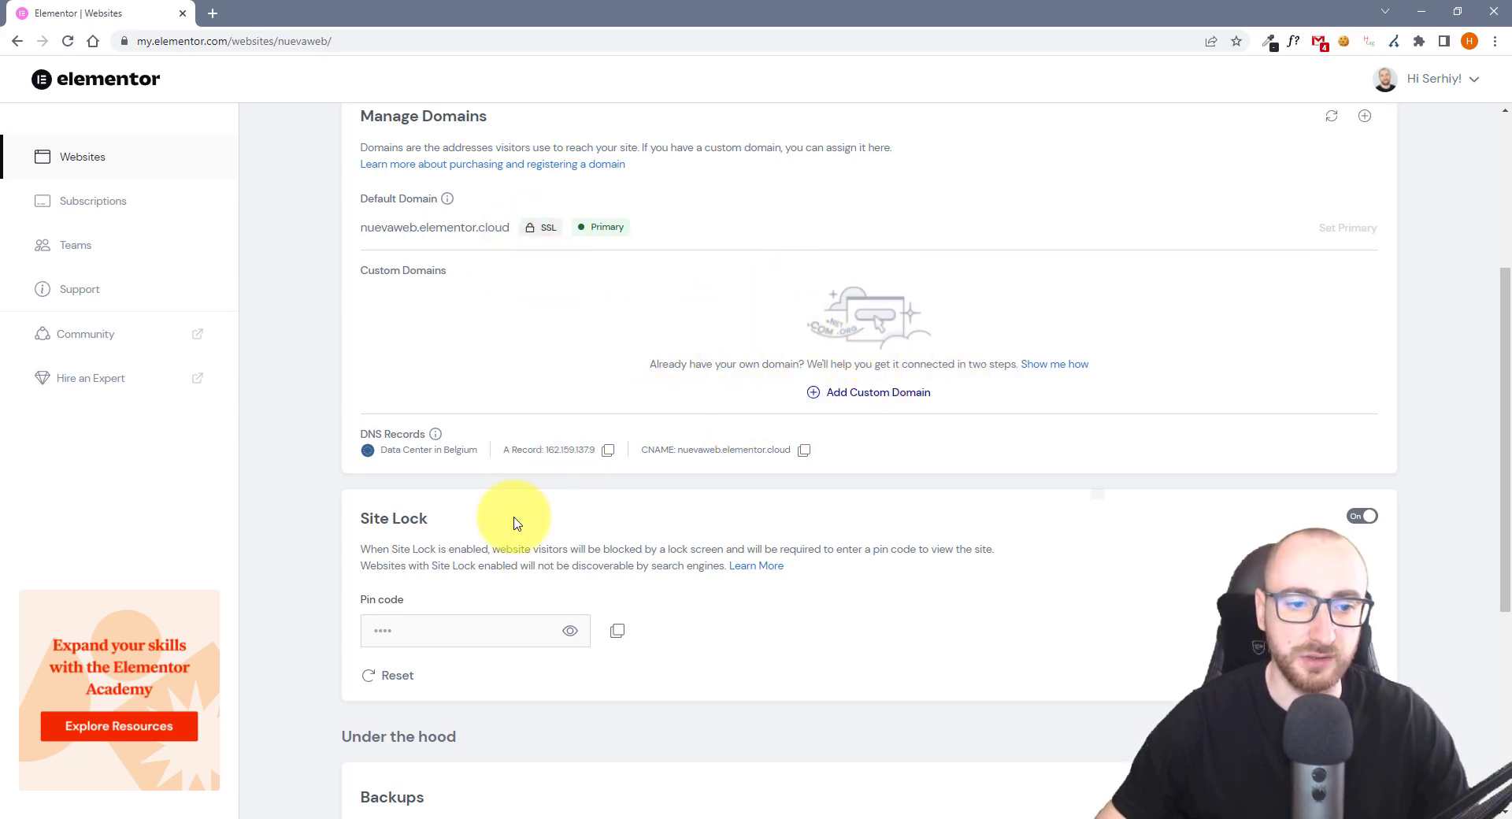
pyautogui.scroll(-2, 527, 441)
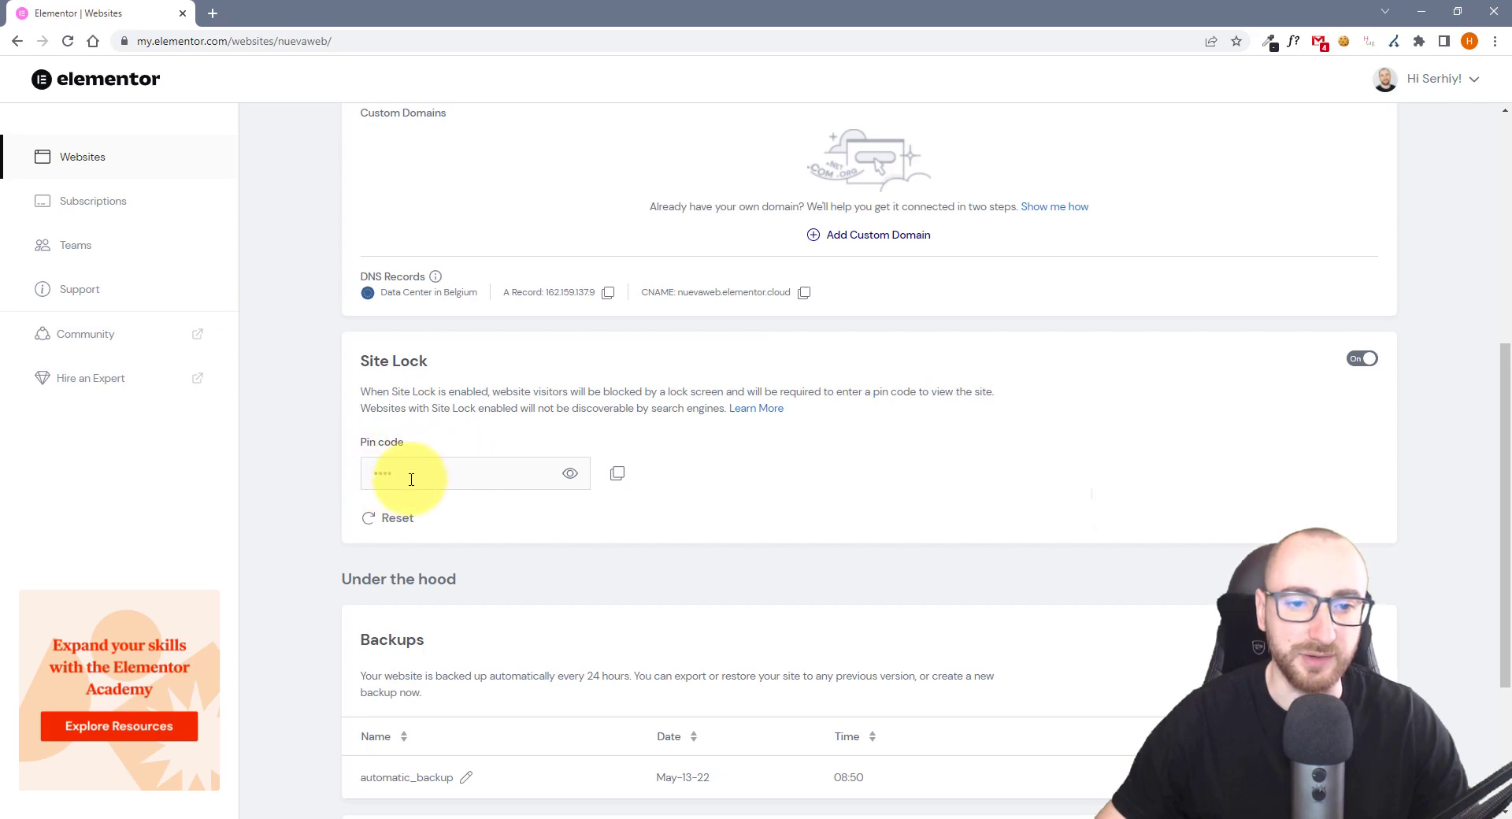
pyautogui.click(569, 474)
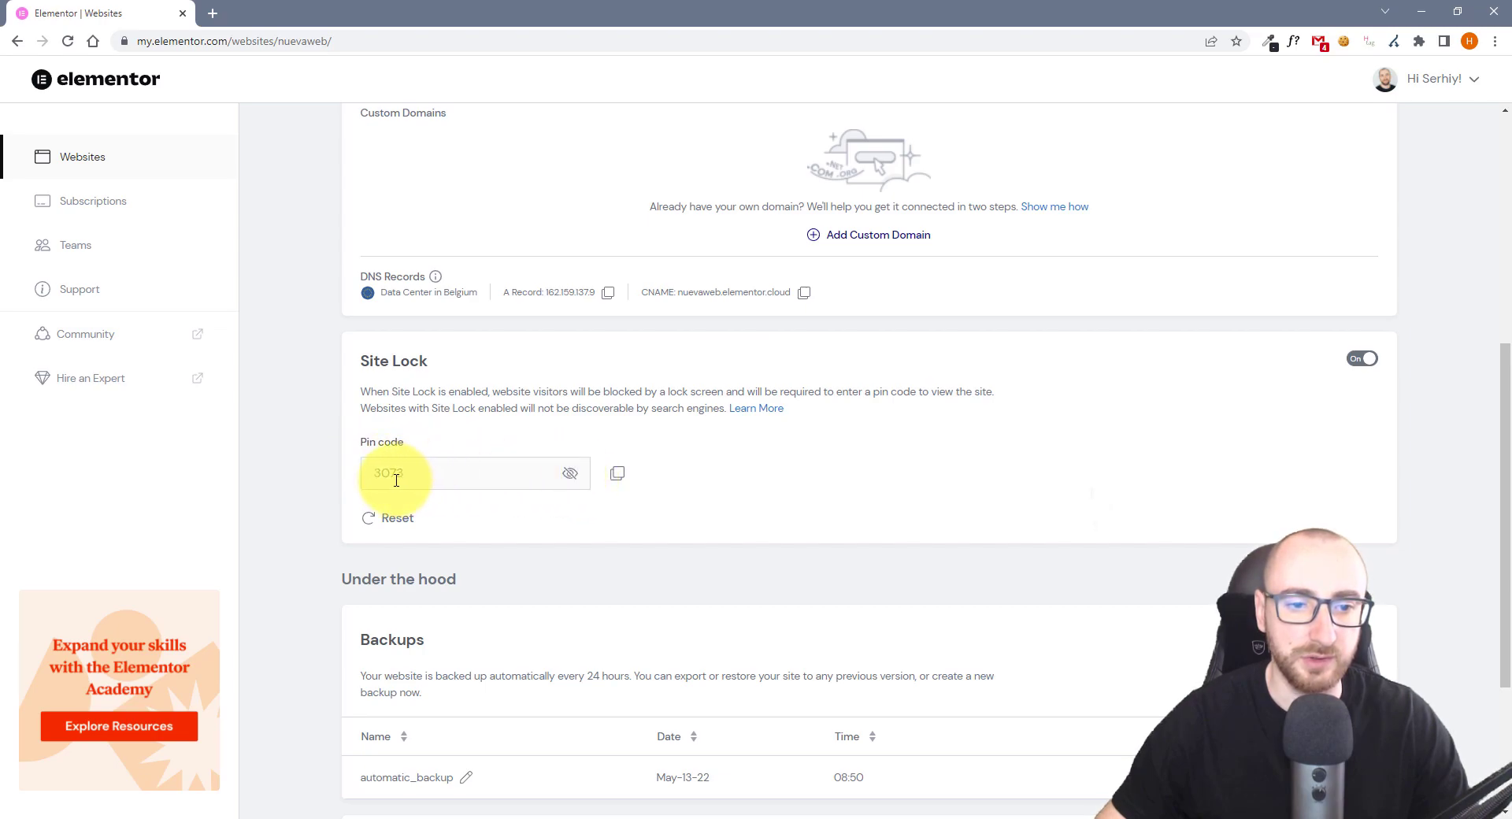
pyautogui.click(568, 474)
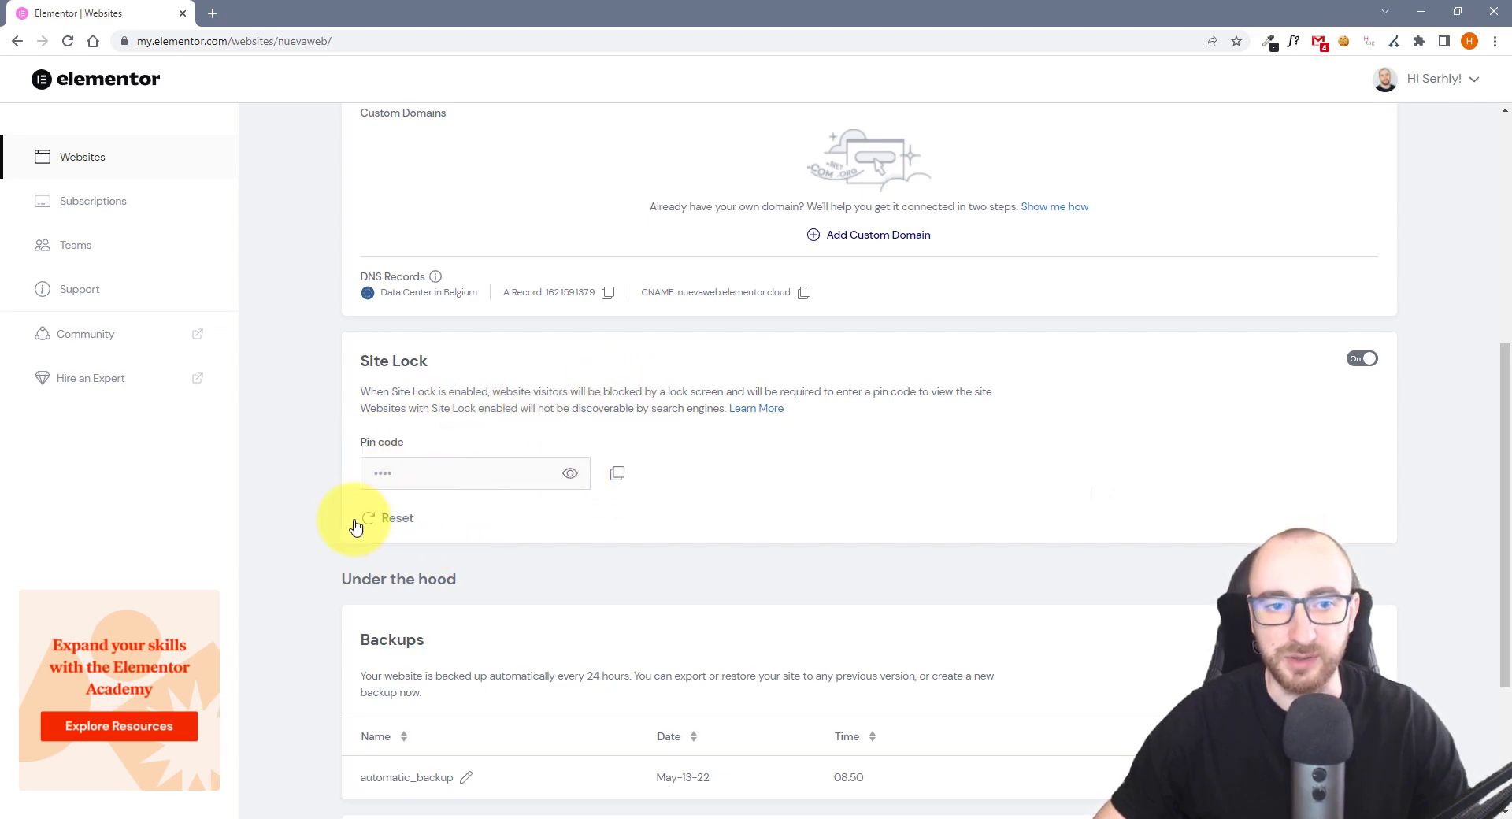
# Open nuevaweb.elementor.cloud, check the same address in an incognito window as a visitor, and close that window
pyautogui.scroll(6, 540, 271)
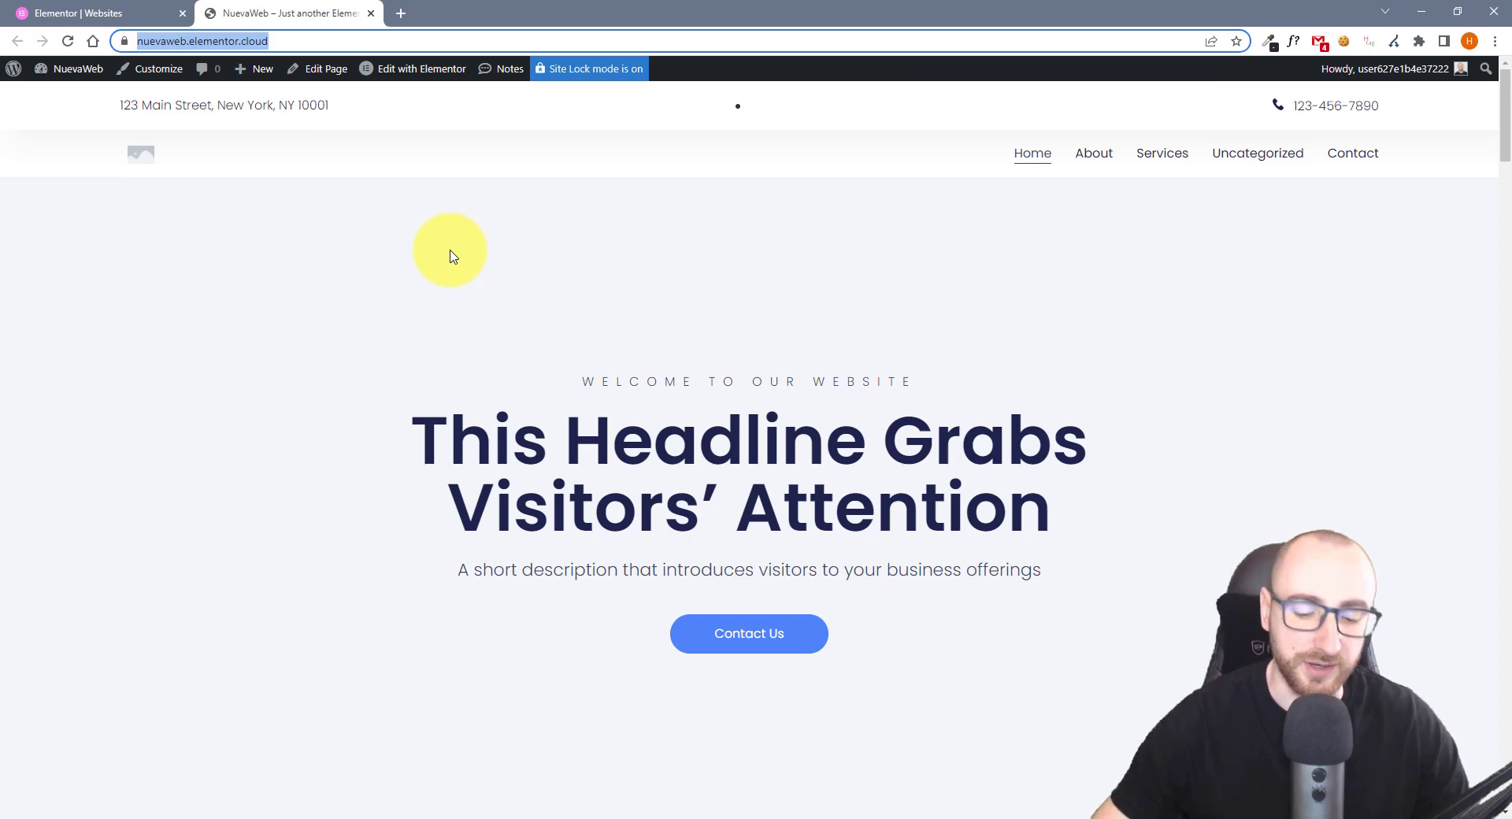
pyautogui.hotkey('ctrl', 'shift', 'n')
pyautogui.hotkey('ctrl', 'v')
pyautogui.press('Return')
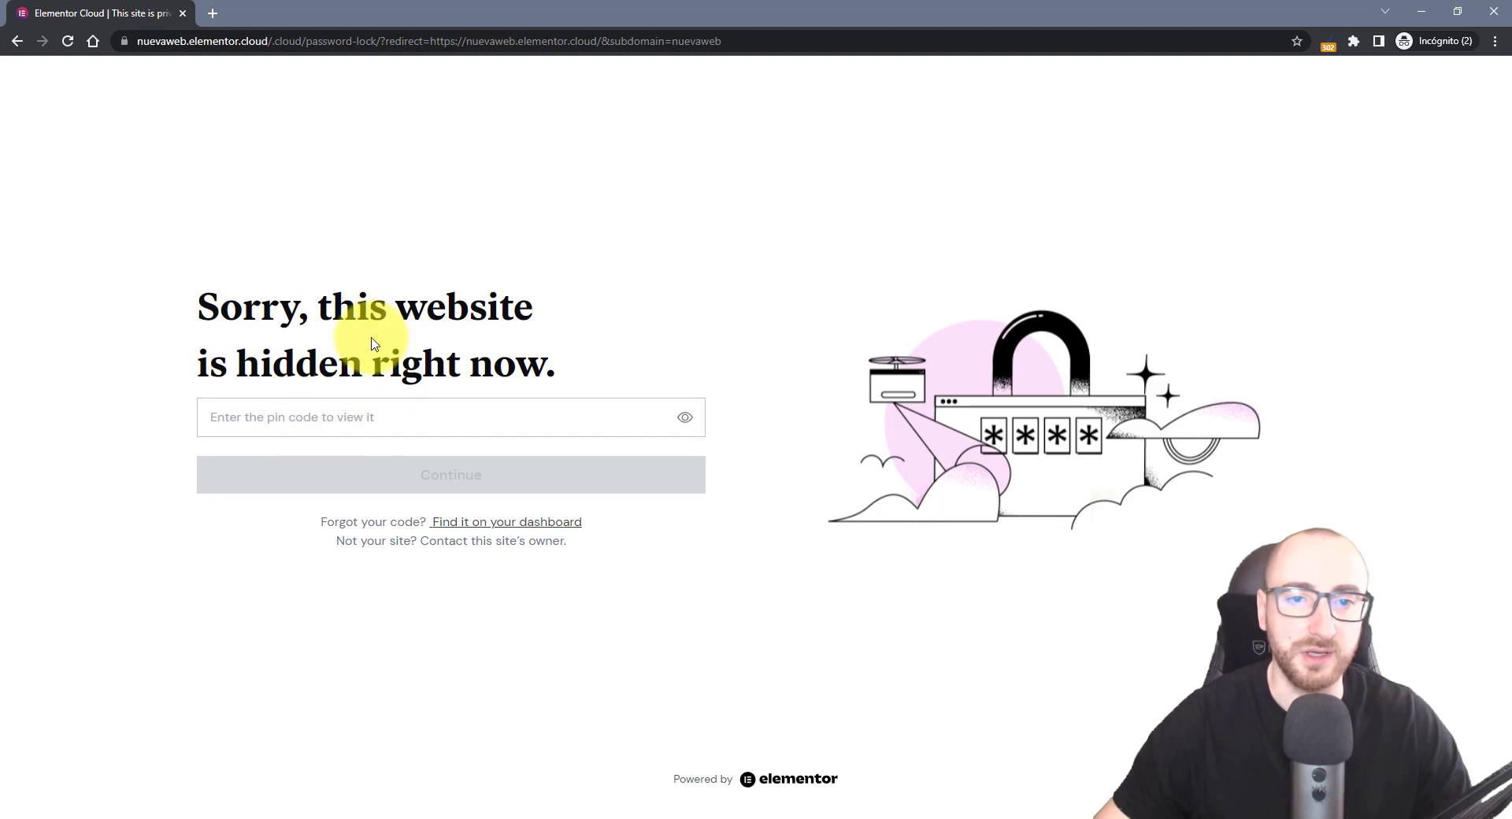
pyautogui.click(1495, 11)
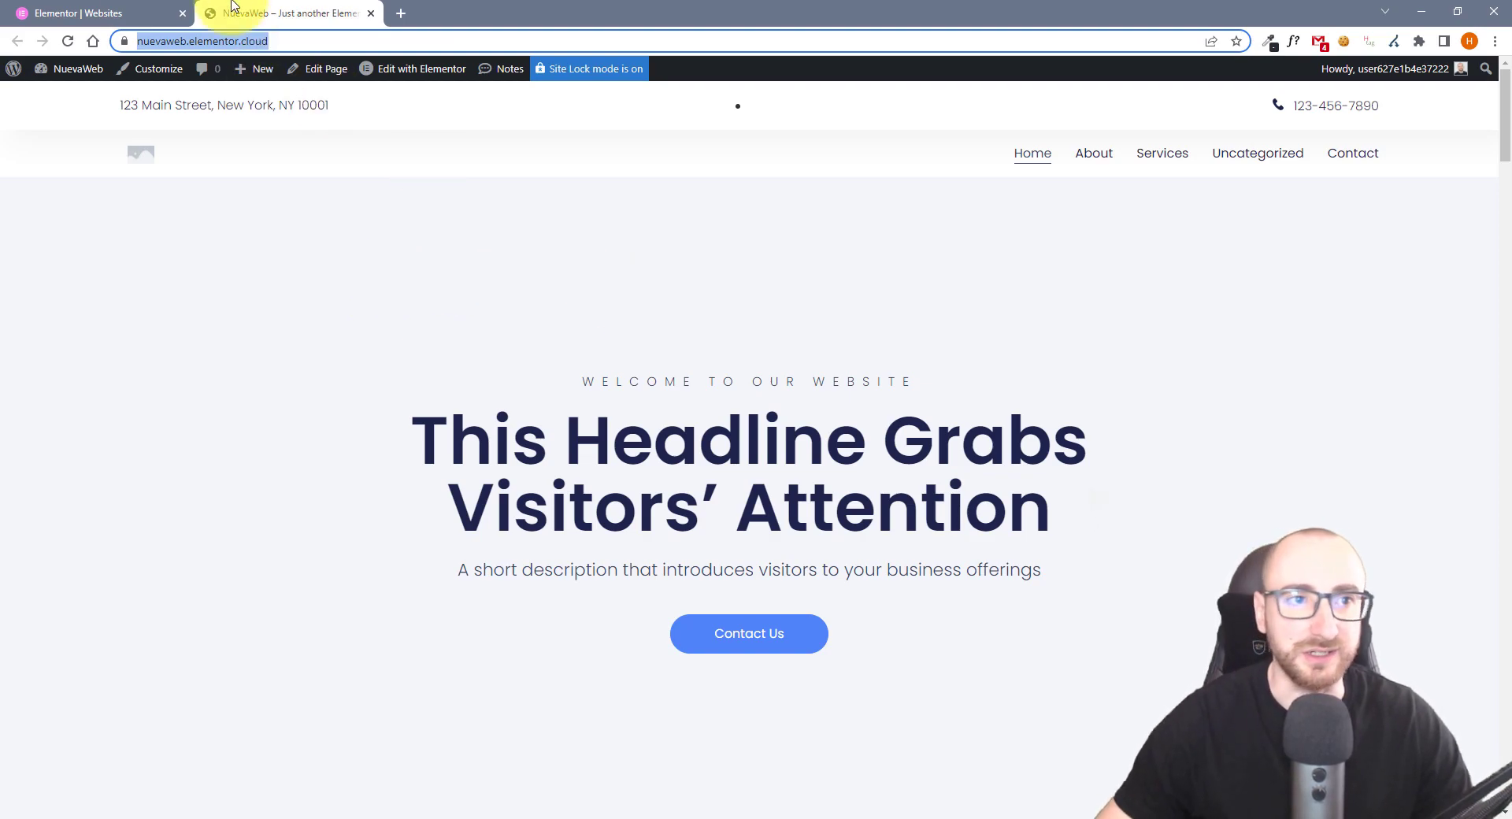
# Return to NuevaWeb's management page and review its Site Lock, Backups and Debugging & Troubleshooting sections
pyautogui.click(102, 13)
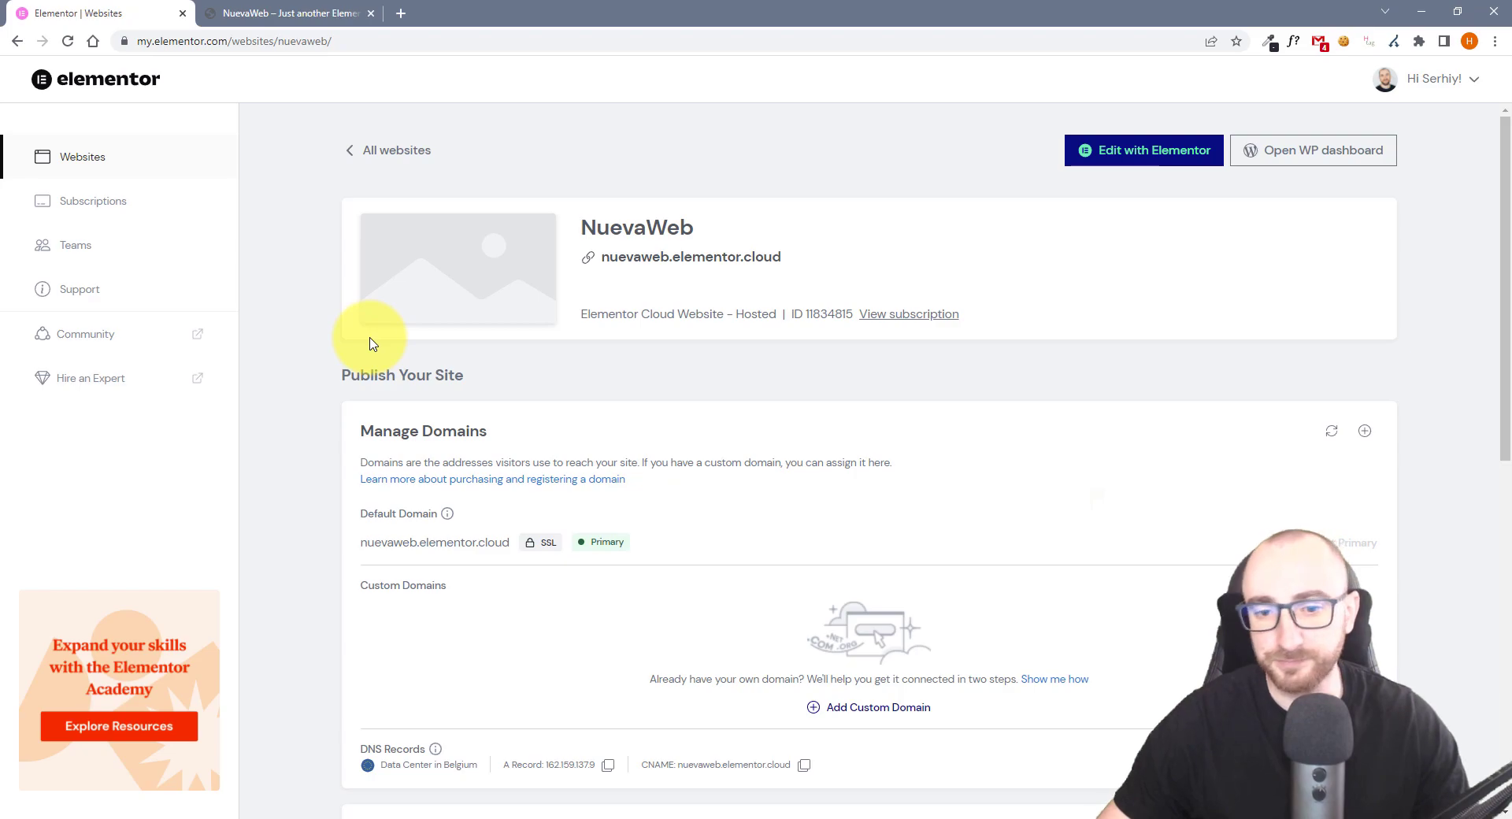
pyautogui.scroll(-4, 488, 552)
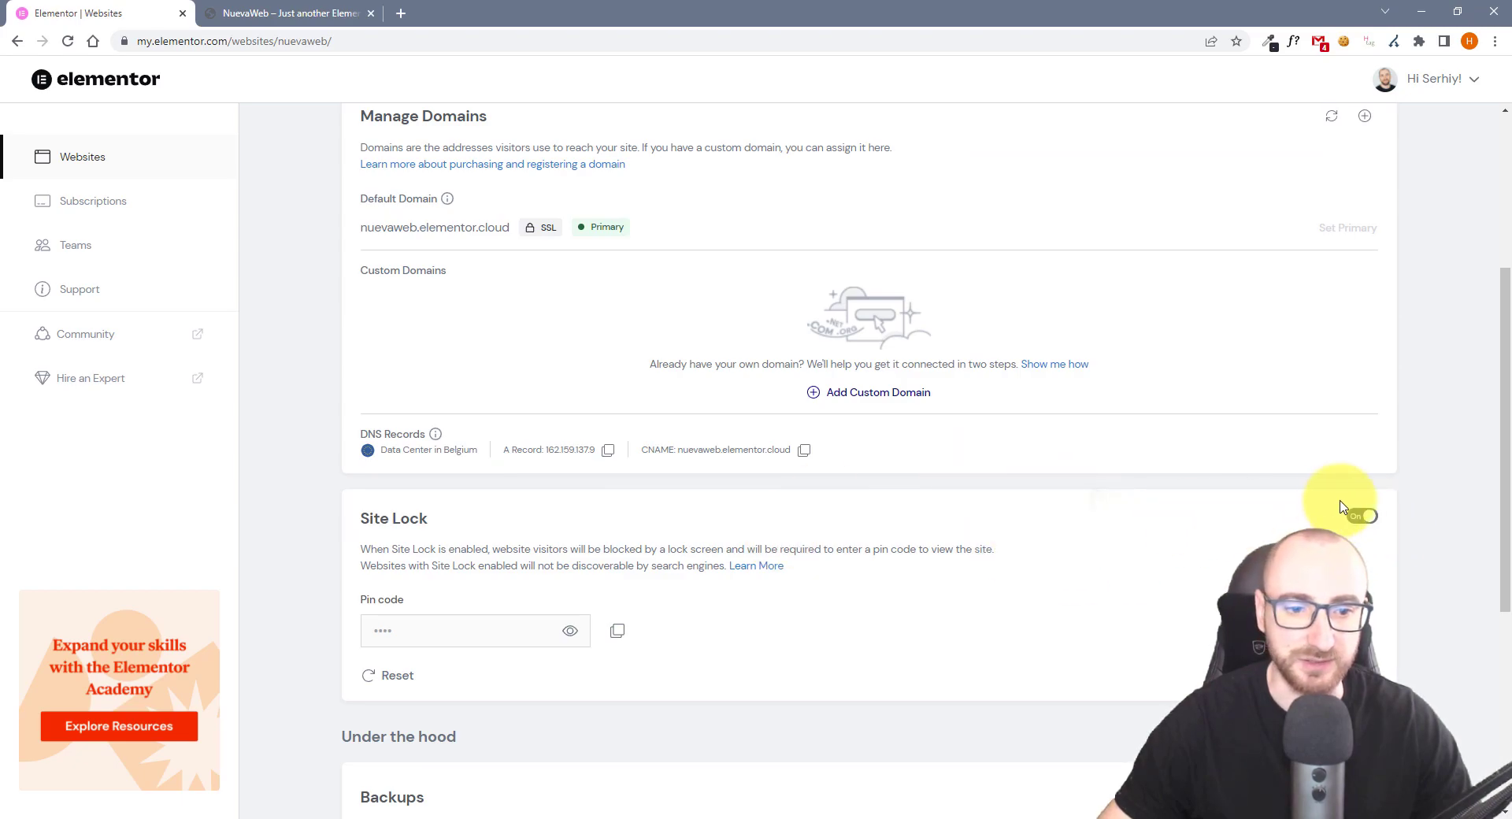
pyautogui.scroll(-5, 743, 506)
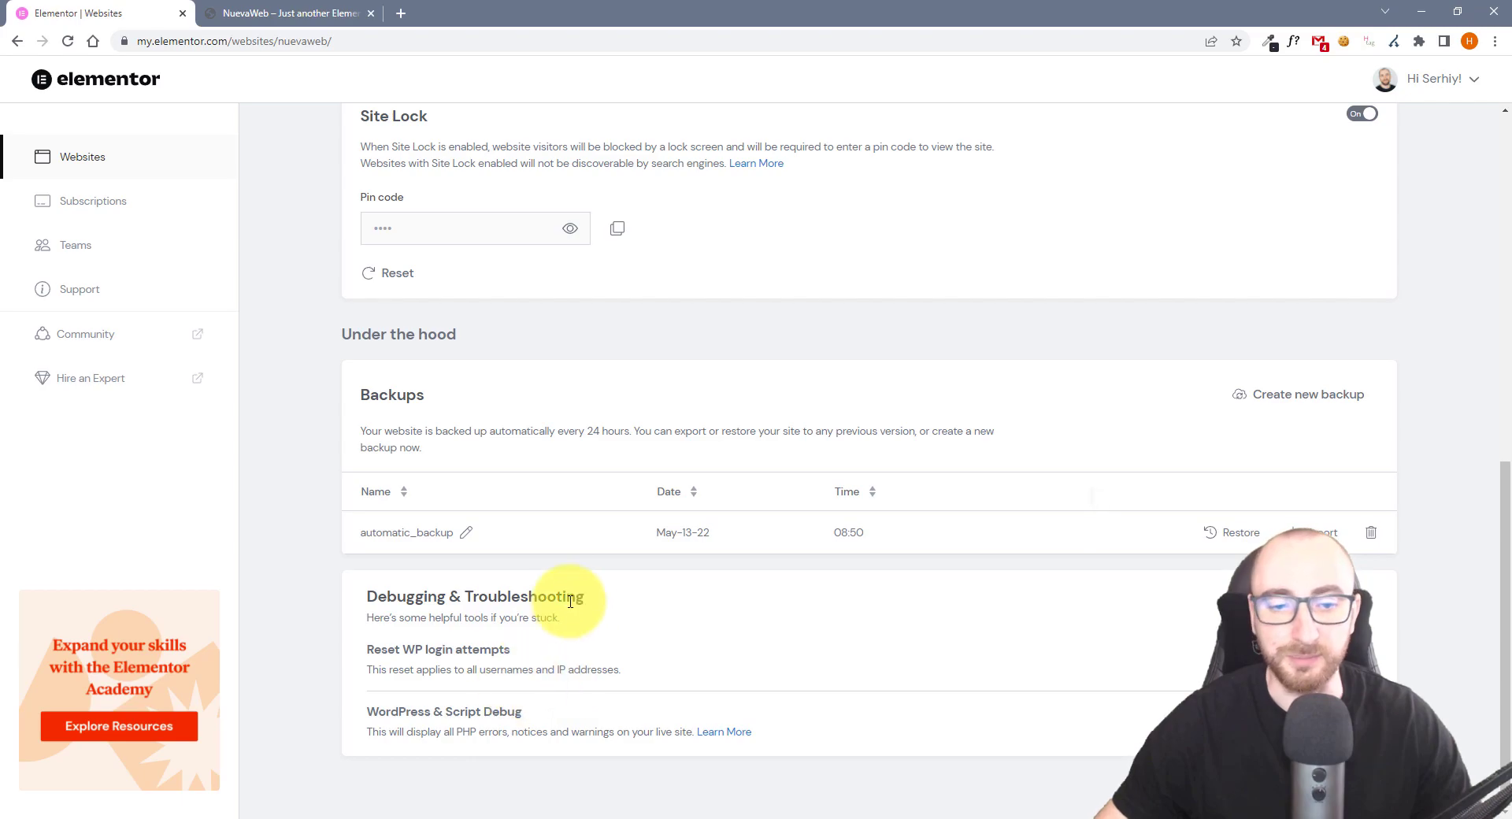
pyautogui.scroll(15, 559, 645)
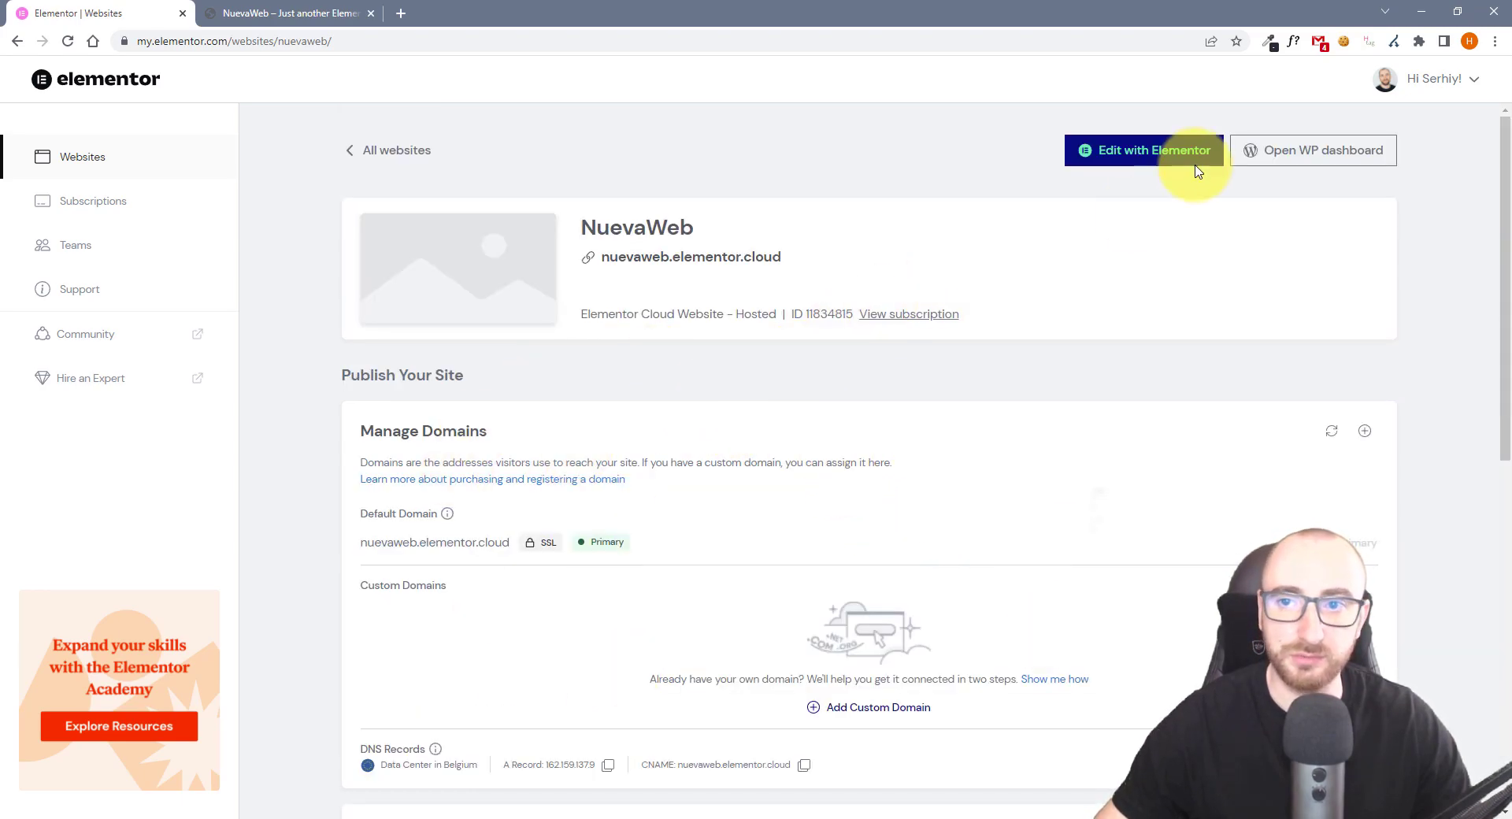
# Go back to all websites and open the WordPress dashboard of NuevaWeb
pyautogui.click(386, 154)
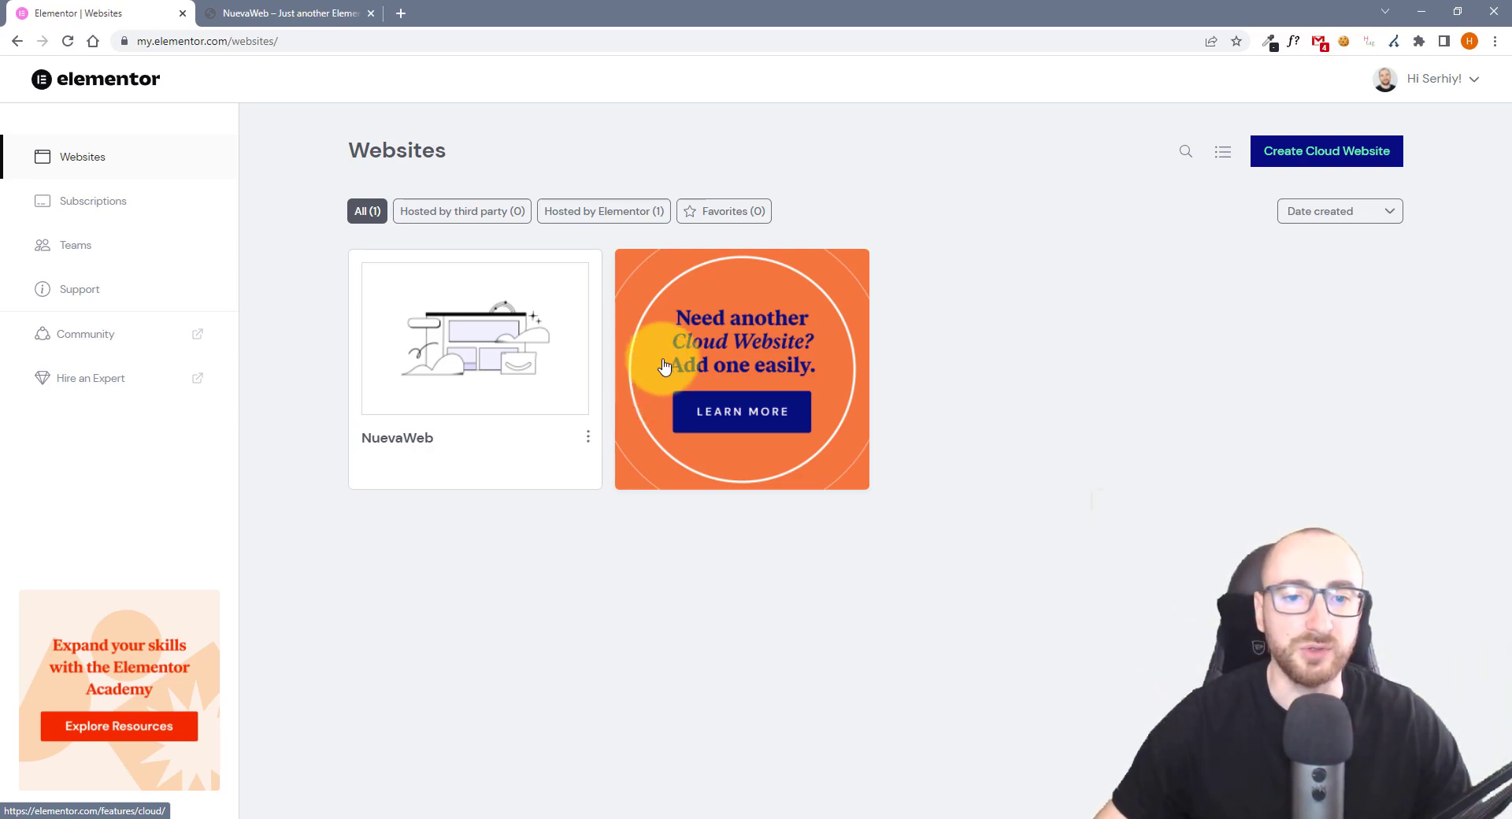
pyautogui.moveTo(512, 256)
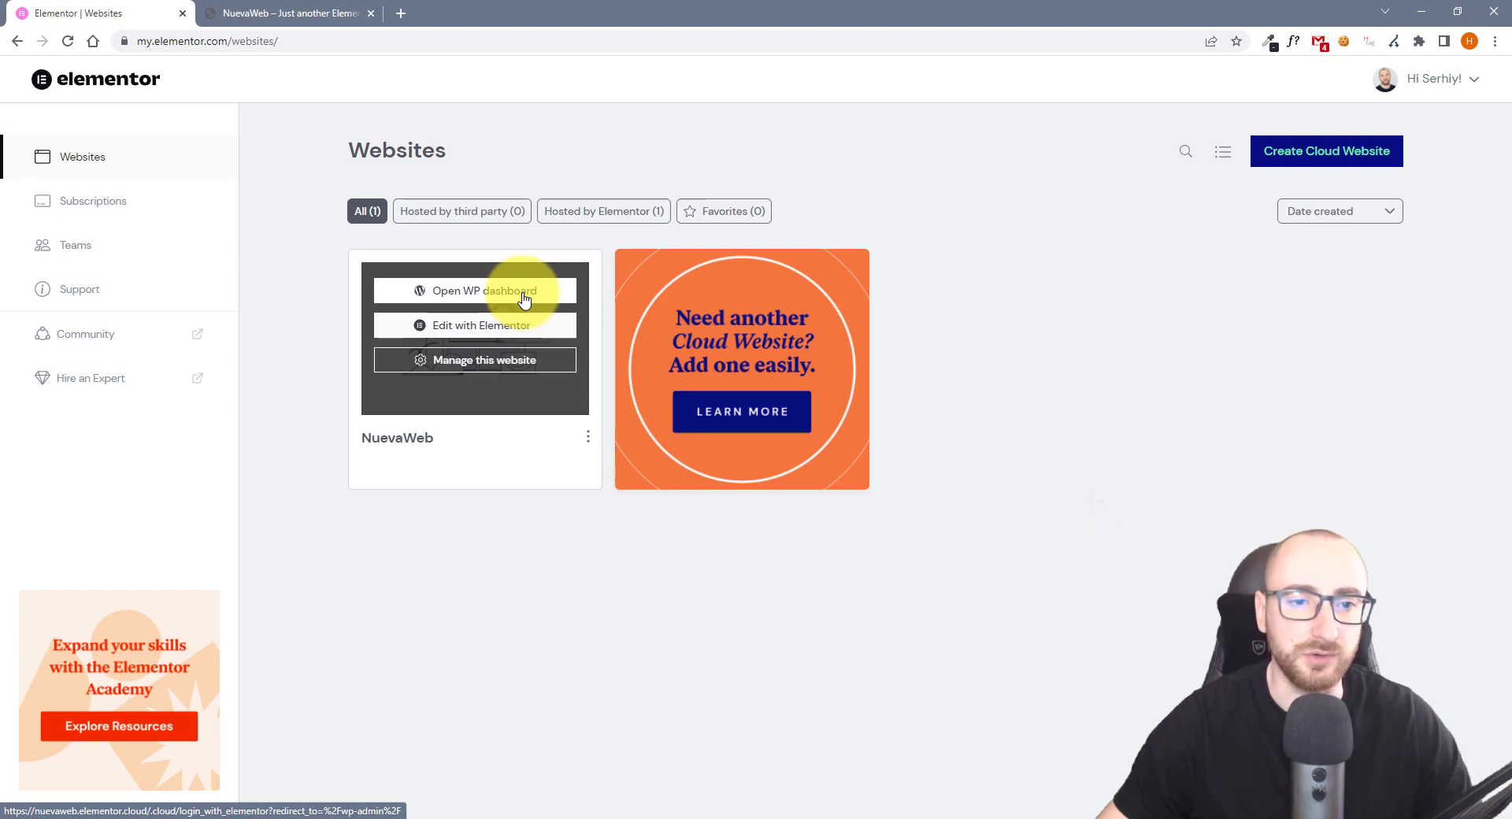
pyautogui.click(469, 292)
pyautogui.click(561, 14)
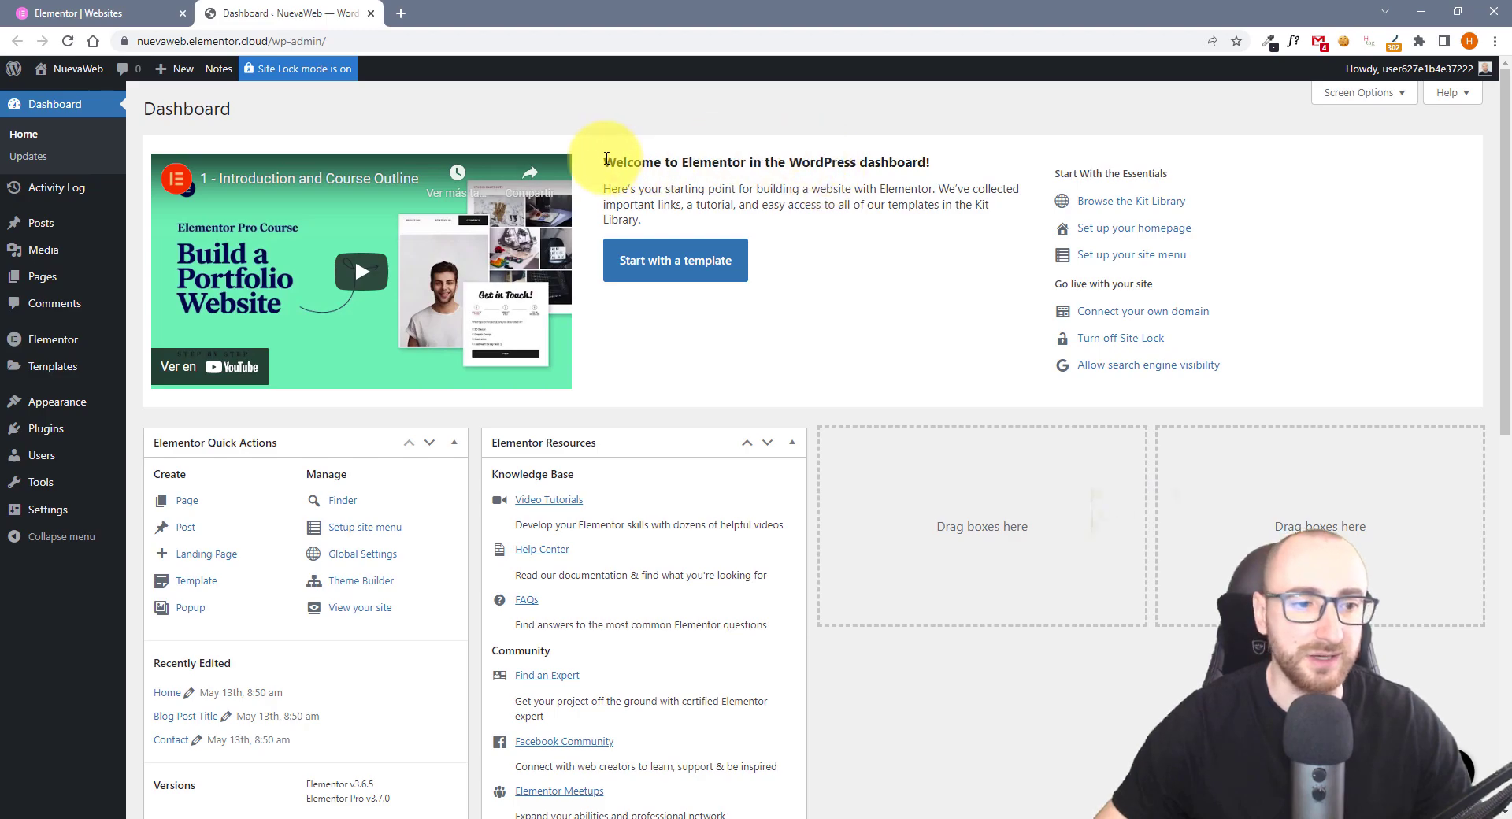
# Open the General Settings of the WordPress site and set the site language to Español
pyautogui.moveTo(55, 514)
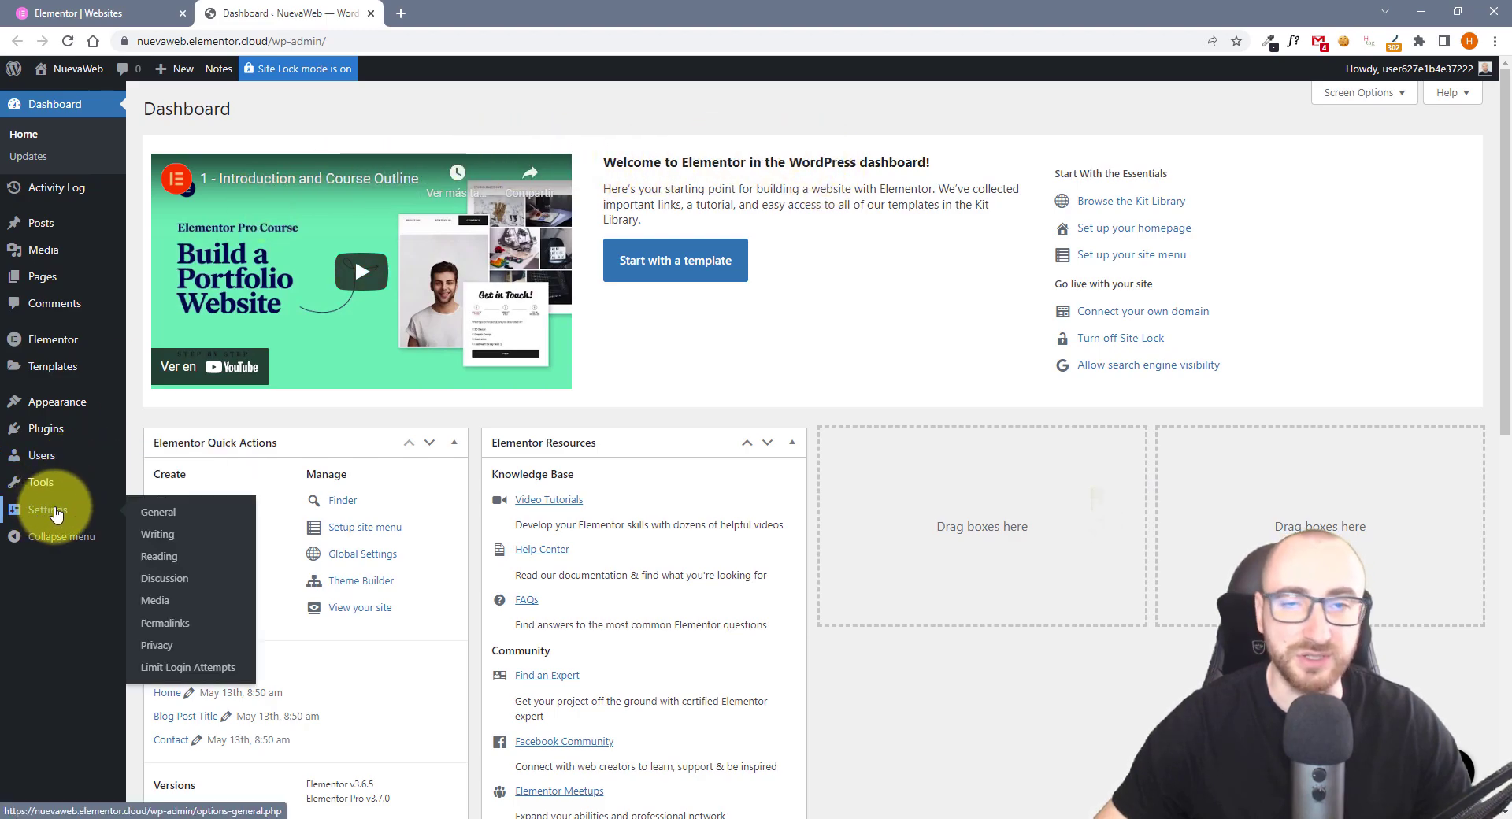
pyautogui.click(165, 516)
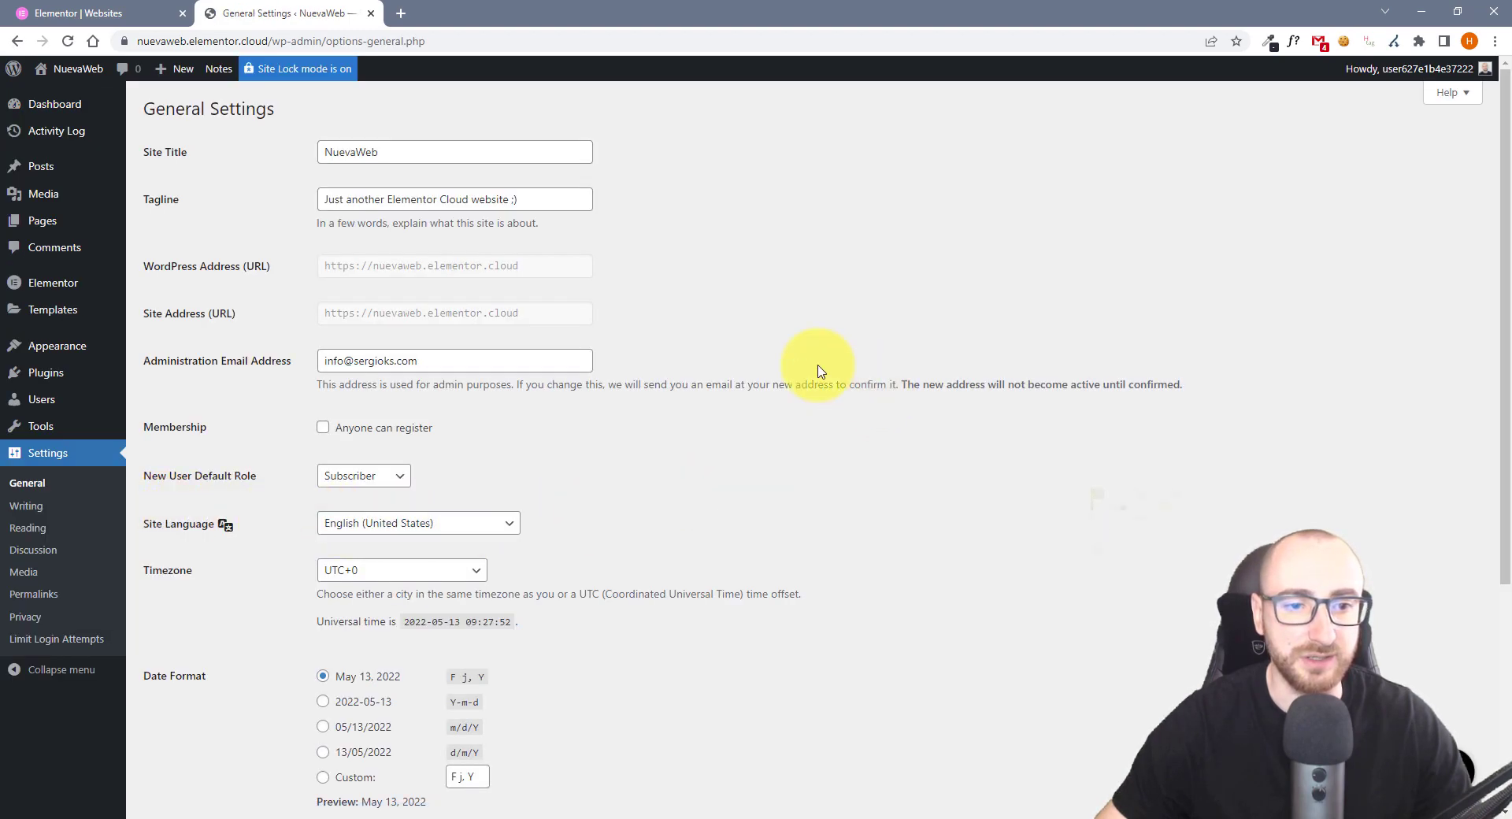
pyautogui.click(492, 534)
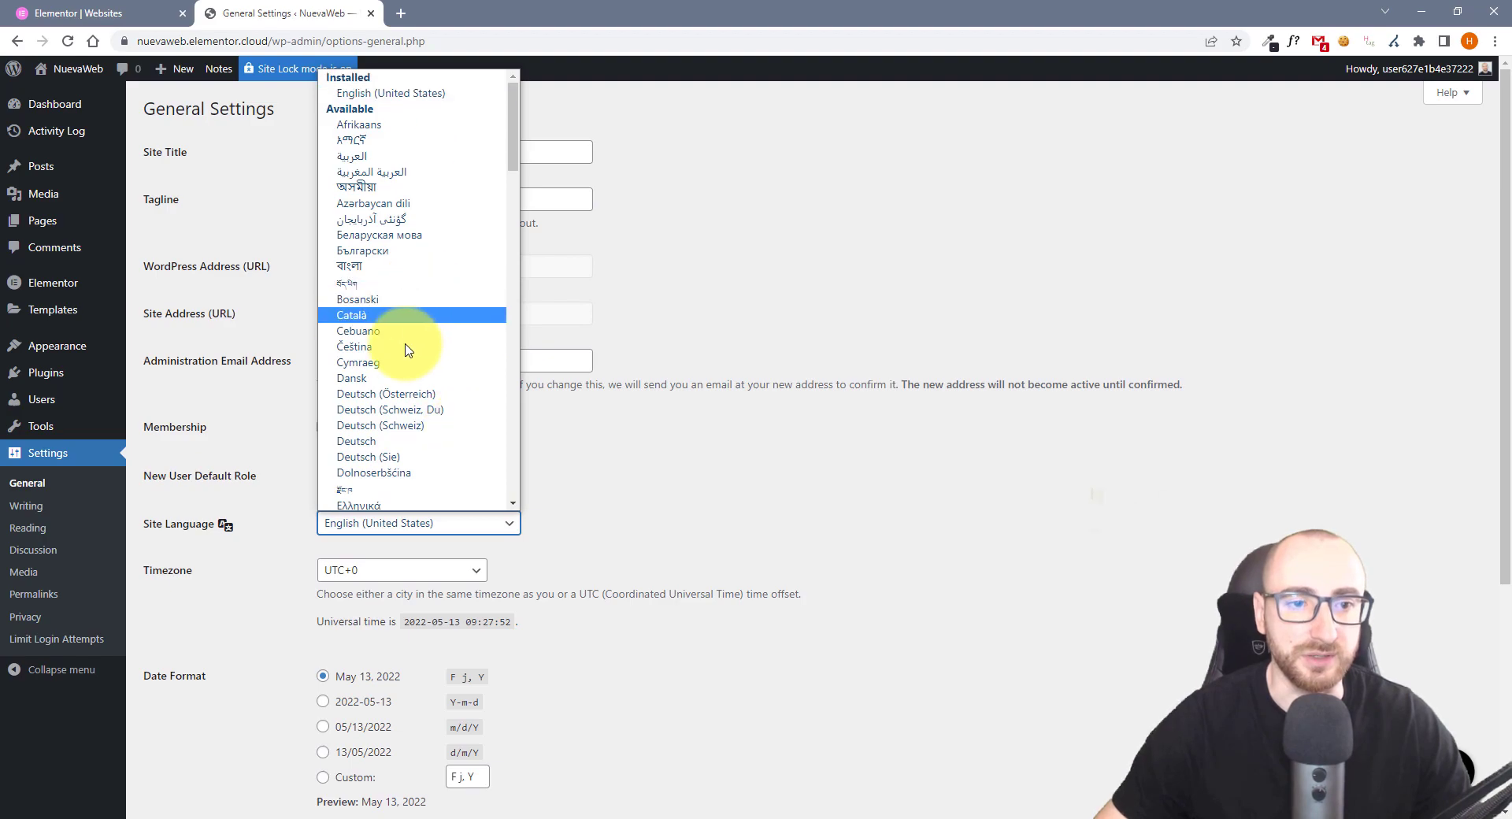
pyautogui.scroll(-5, 406, 347)
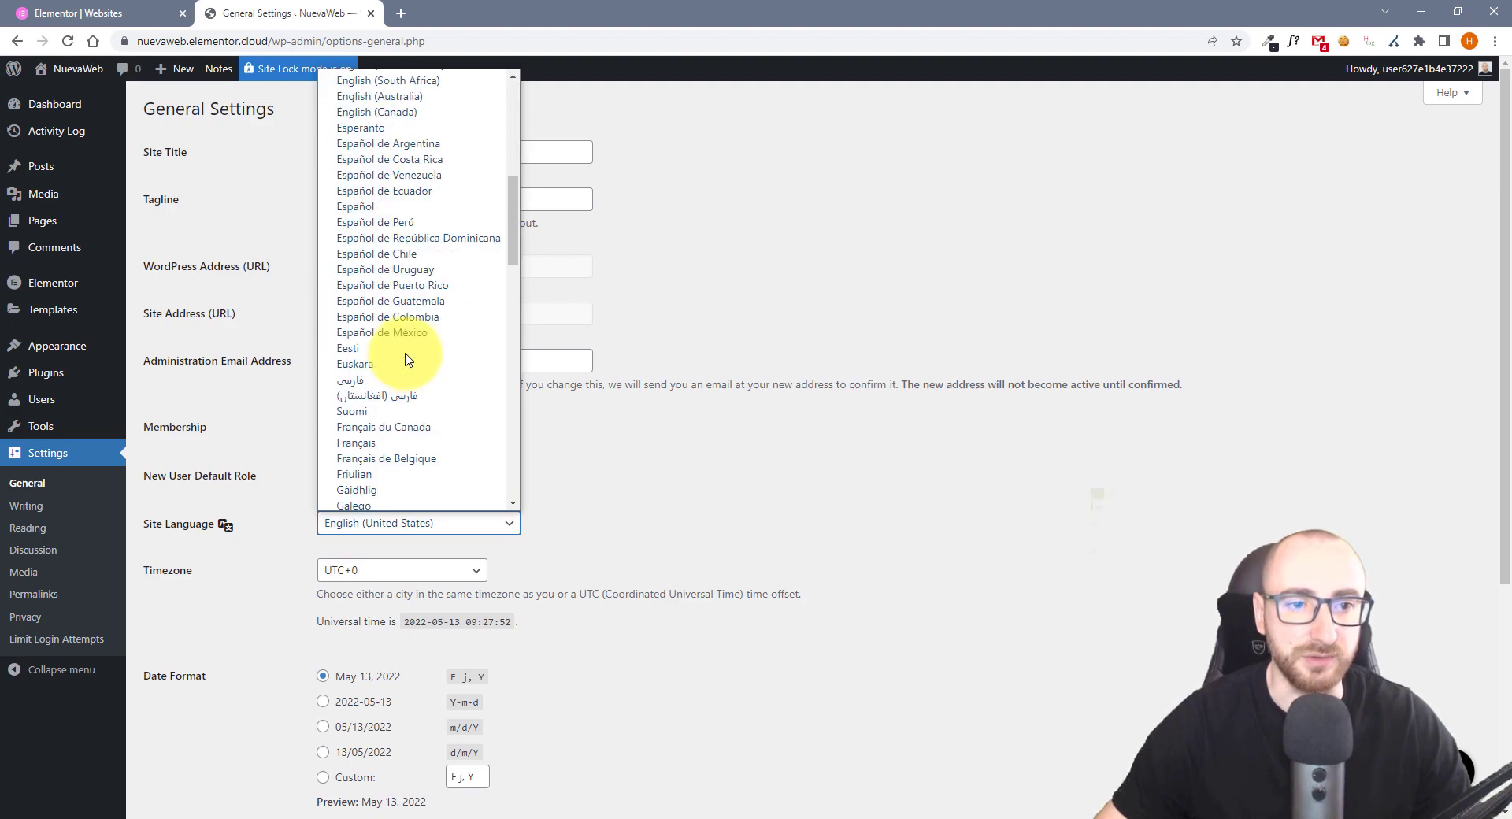
pyautogui.click(391, 206)
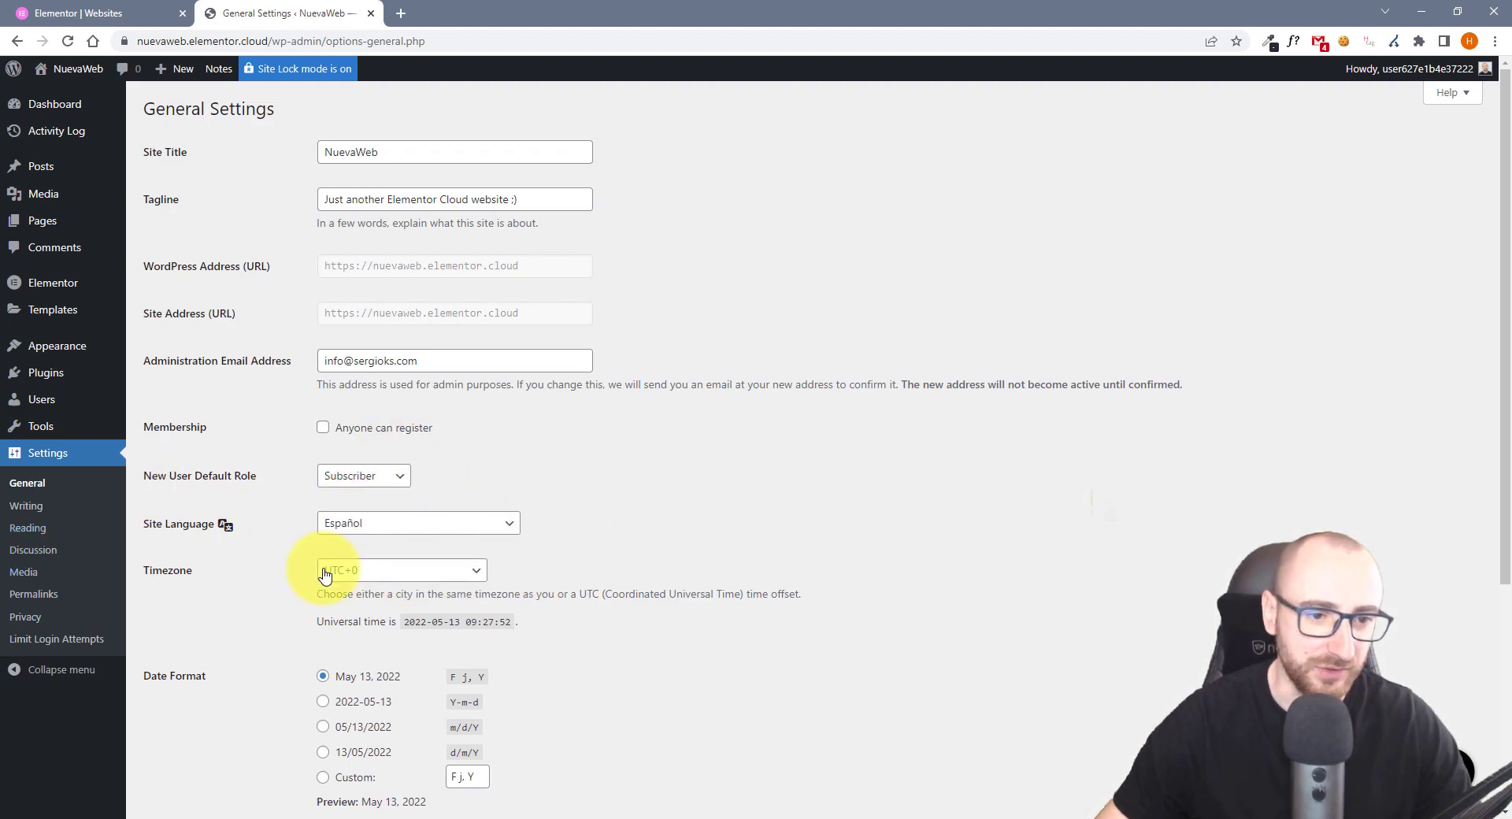
# Set the site's timezone to UTC+1 in the general settings
pyautogui.scroll(-2, 332, 571)
pyautogui.click(435, 411)
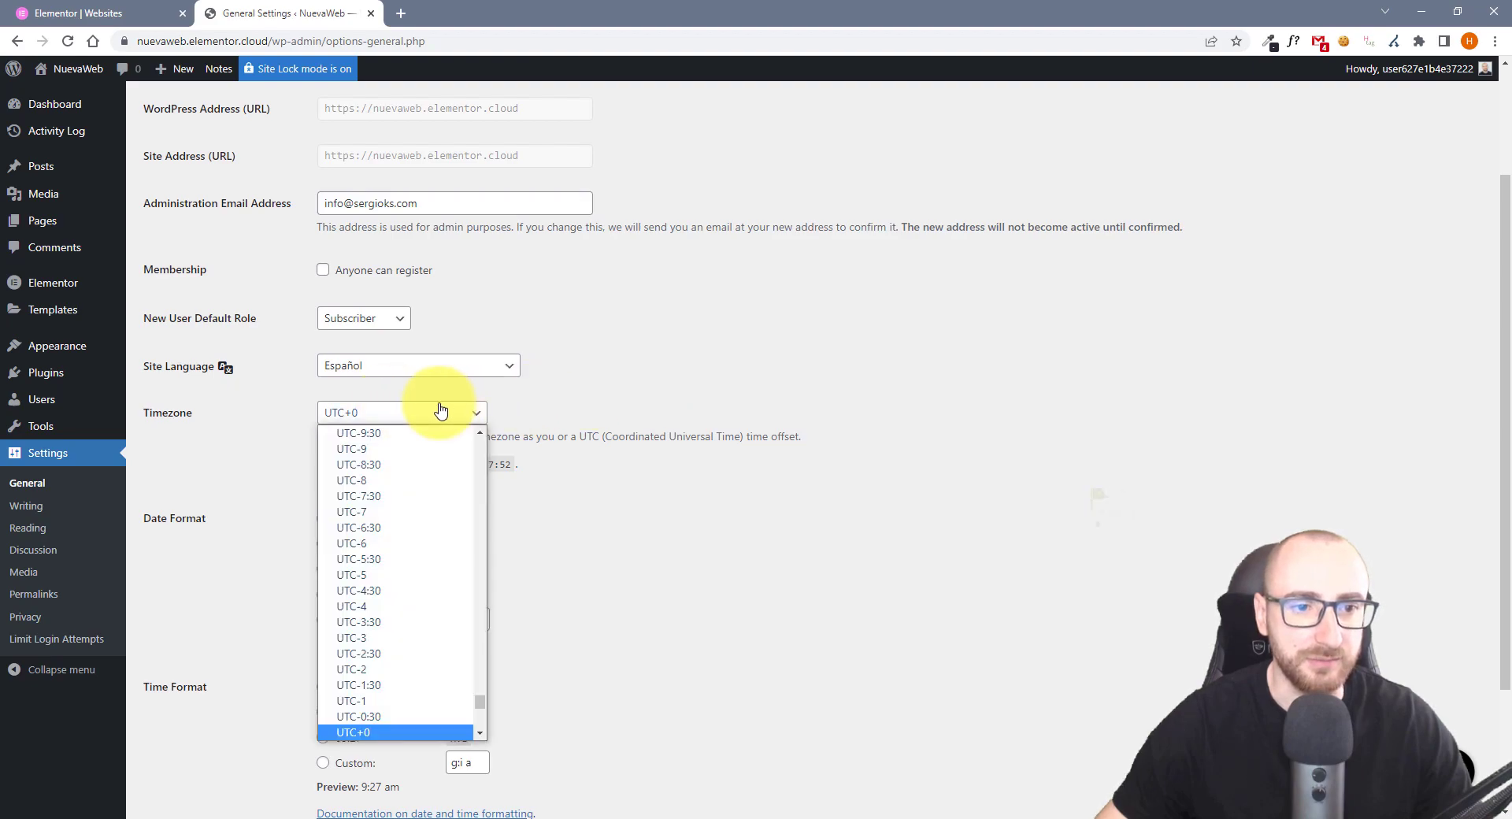
pyautogui.scroll(-1, 393, 618)
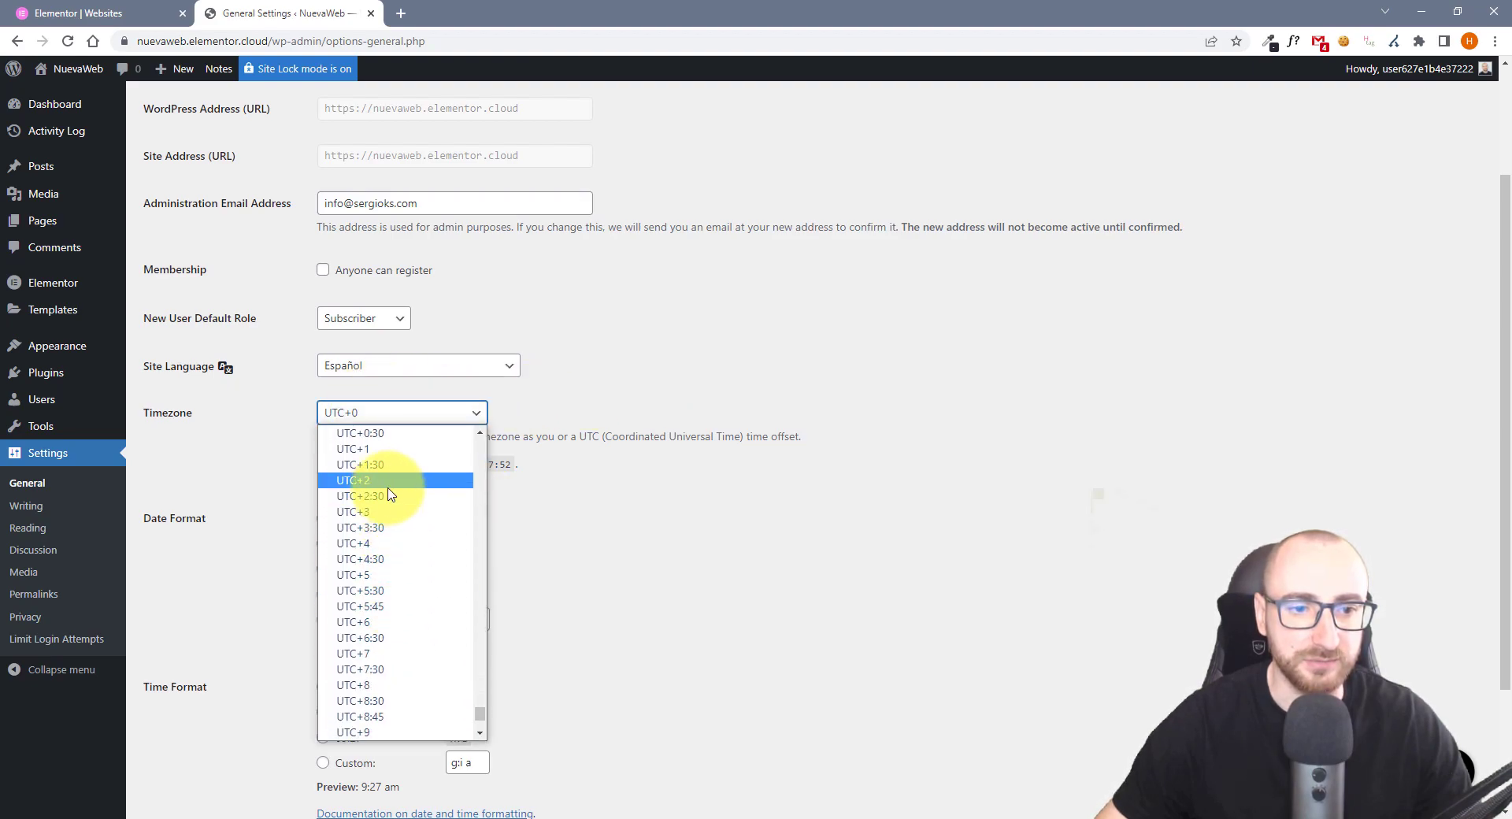
pyautogui.click(367, 454)
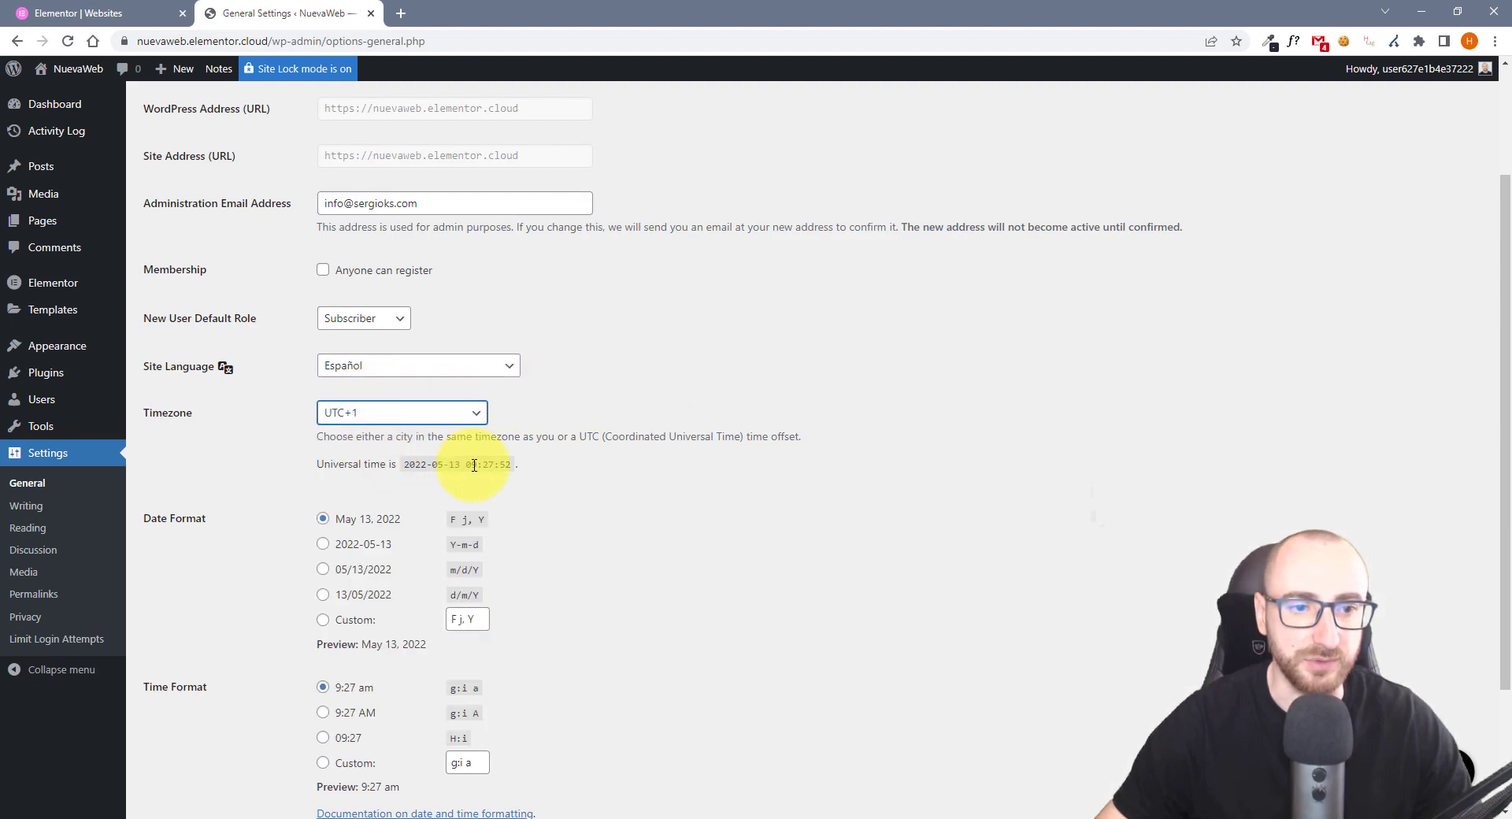
# Set the date format to d/m/Y and the time format to H:i, and save the general settings
pyautogui.click(347, 596)
pyautogui.scroll(-2, 346, 596)
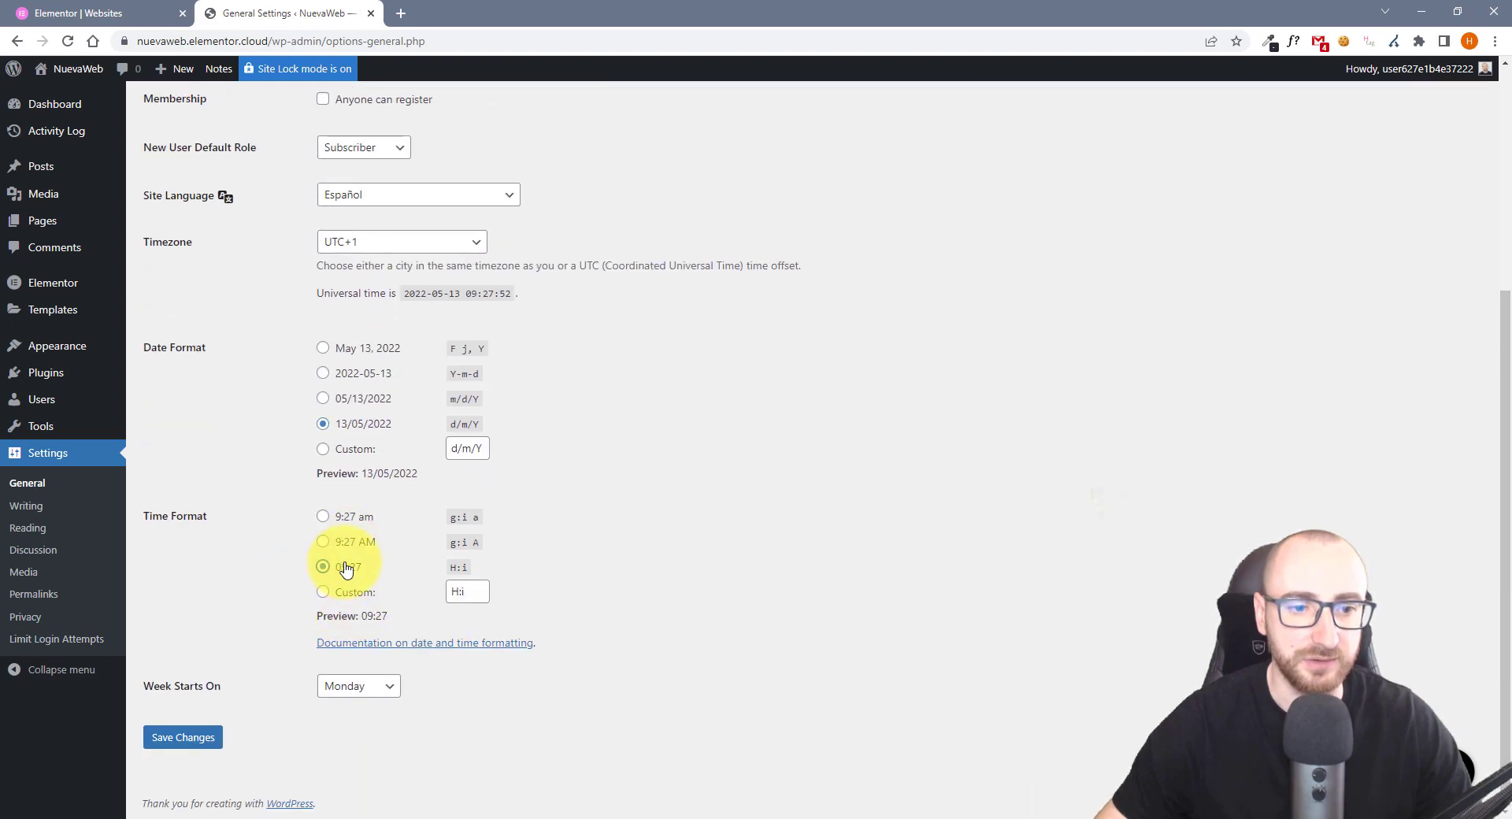
pyautogui.click(180, 737)
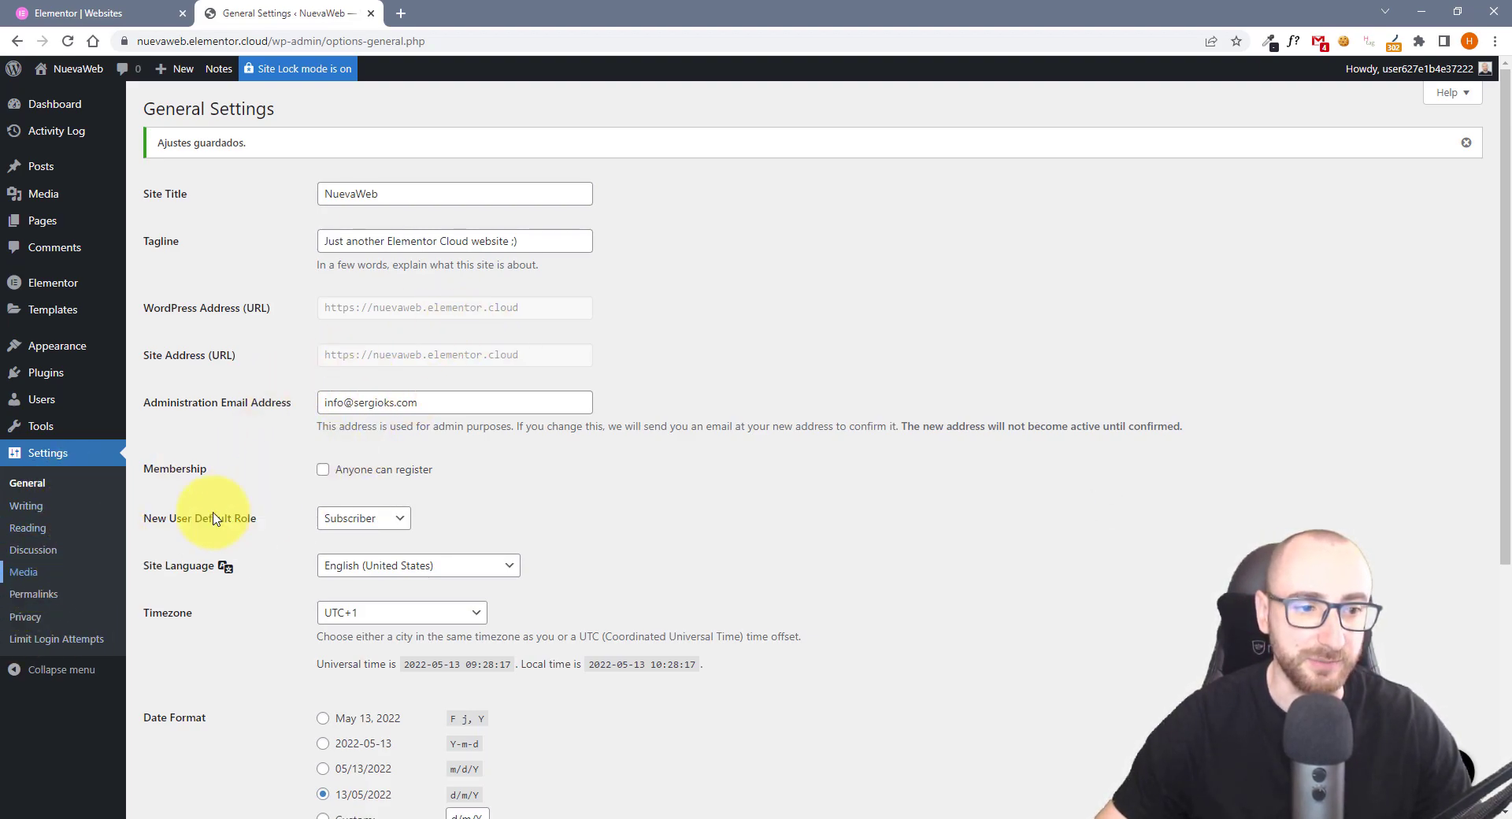
# Open the administrator's profile from the list of users for editing
pyautogui.moveTo(32, 399)
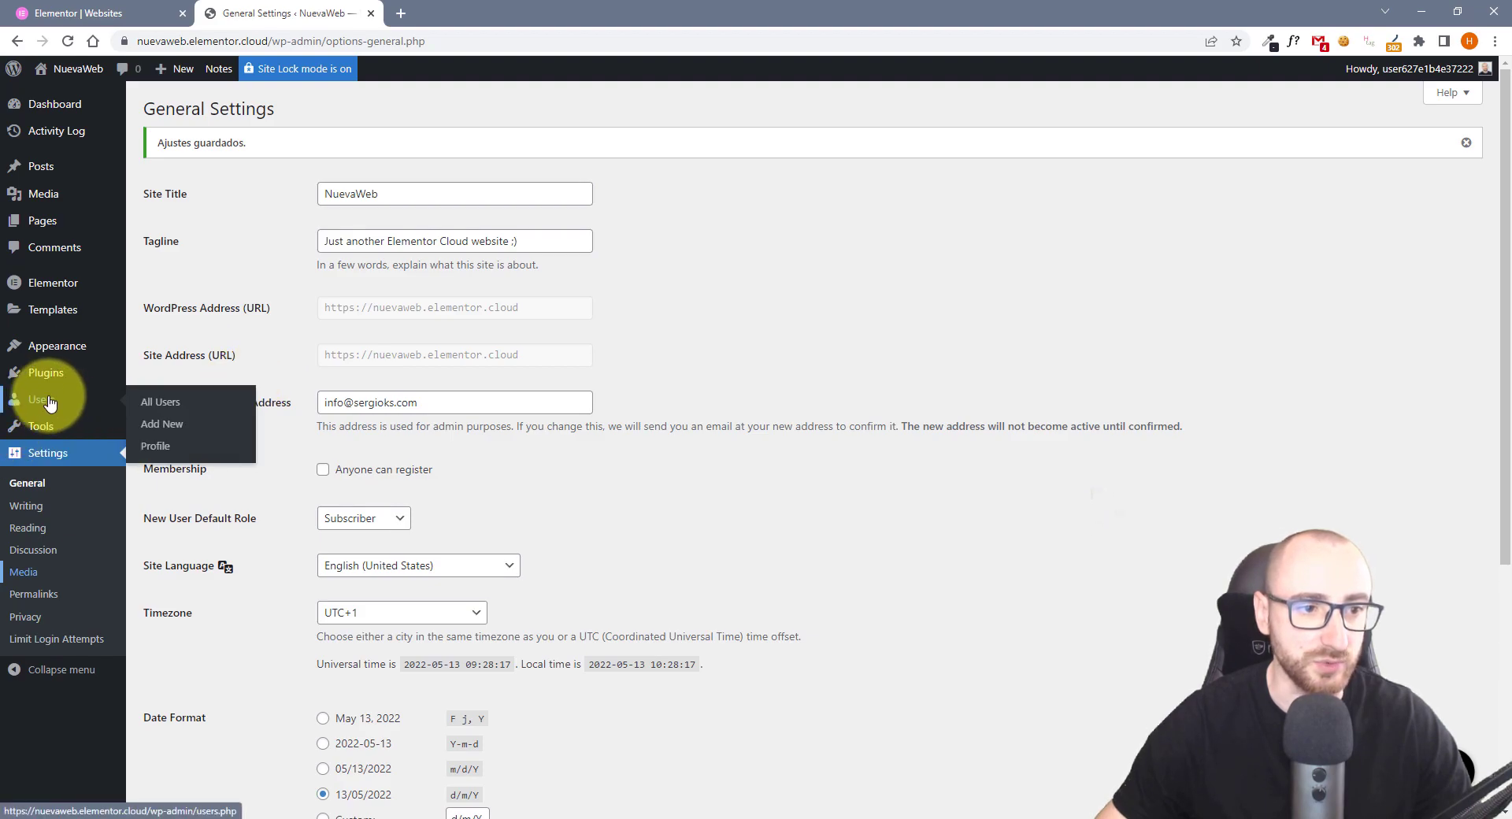
pyautogui.click(34, 399)
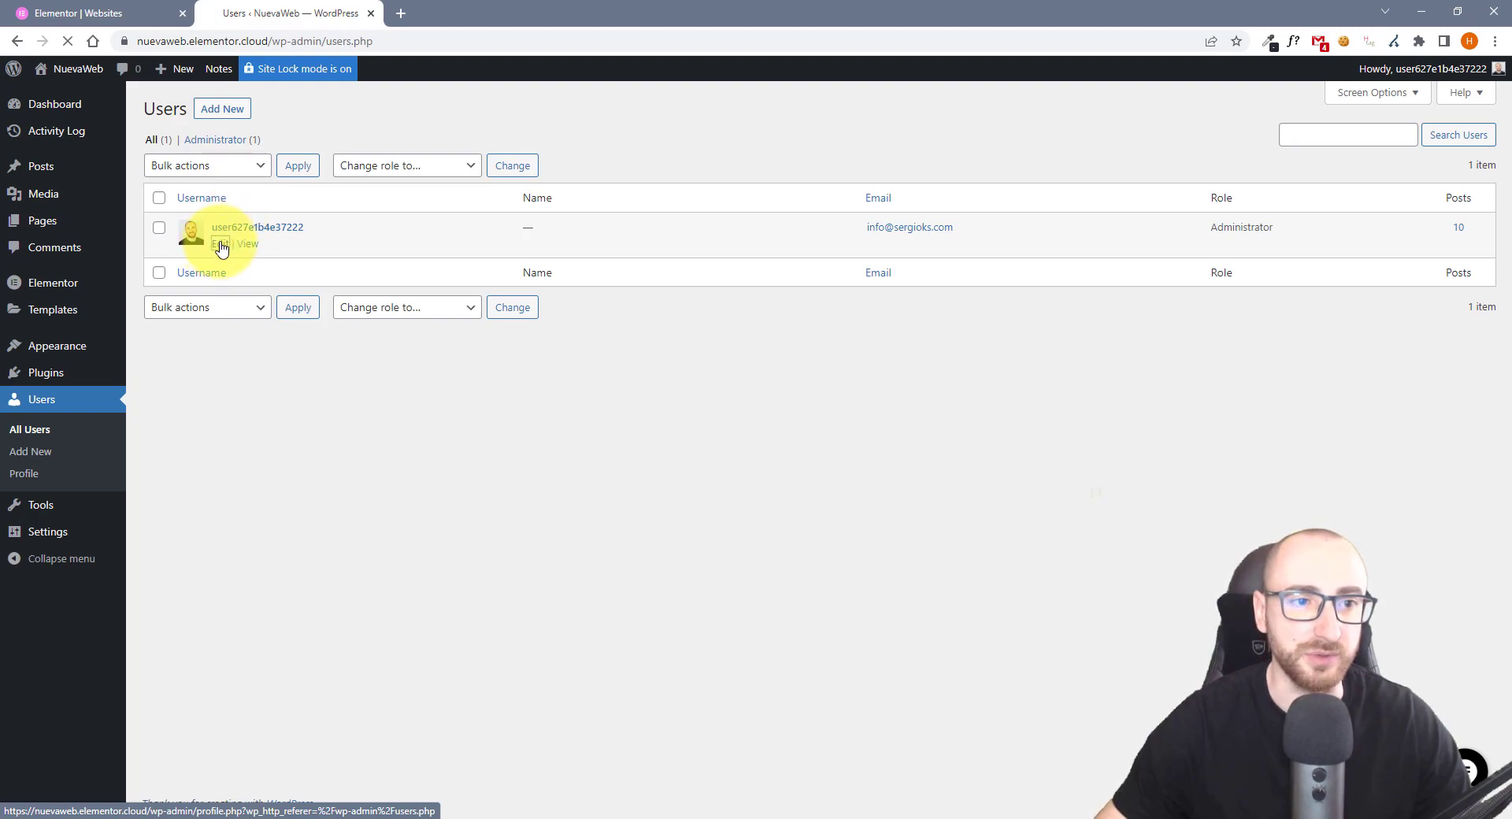
pyautogui.click(220, 244)
pyautogui.scroll(-4, 394, 512)
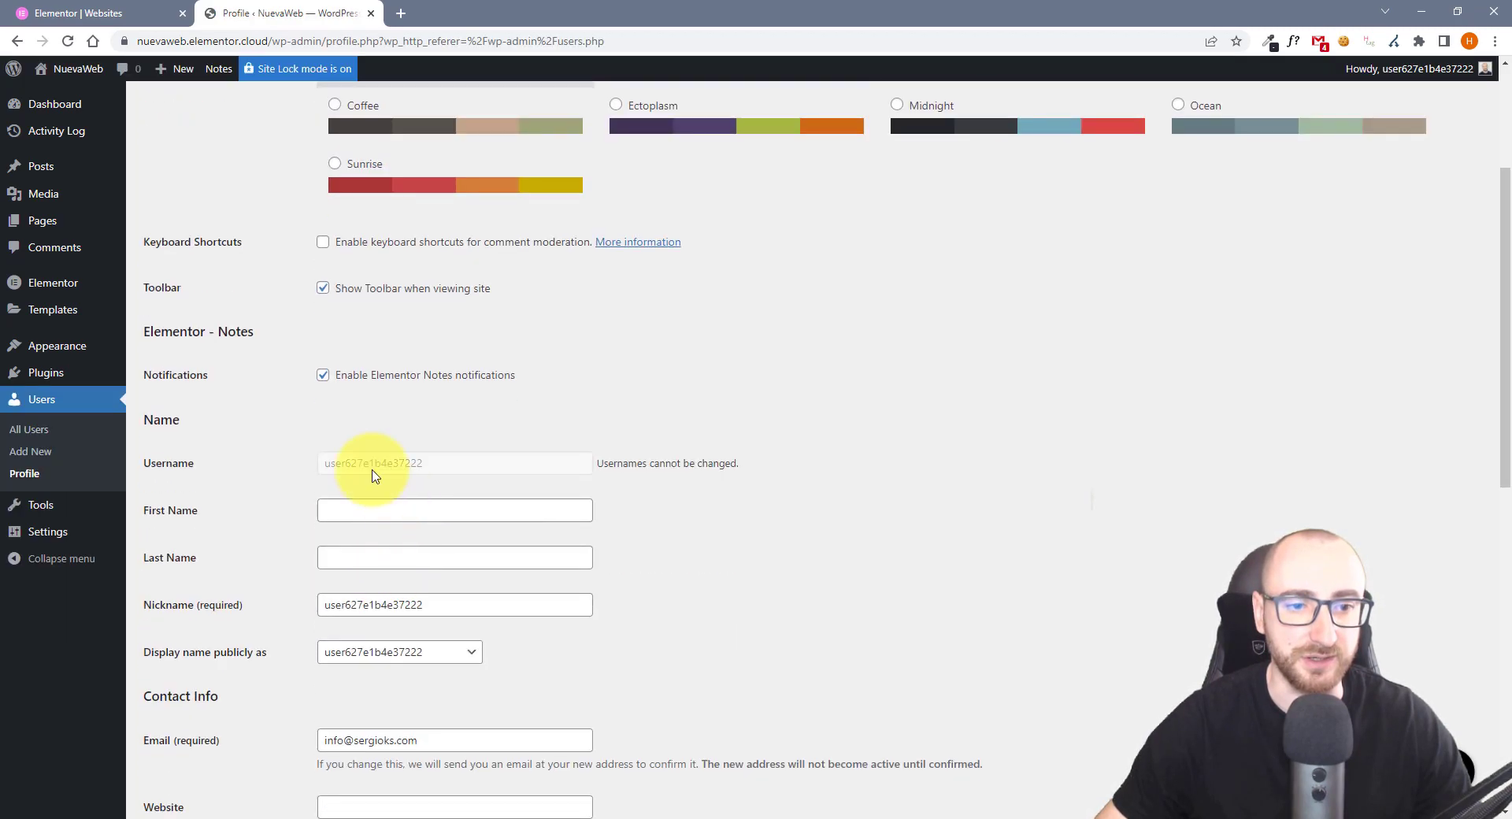
# Replace the nickname with the owner's first name, select it as the public display name, and update the profile
pyautogui.click(193, 608)
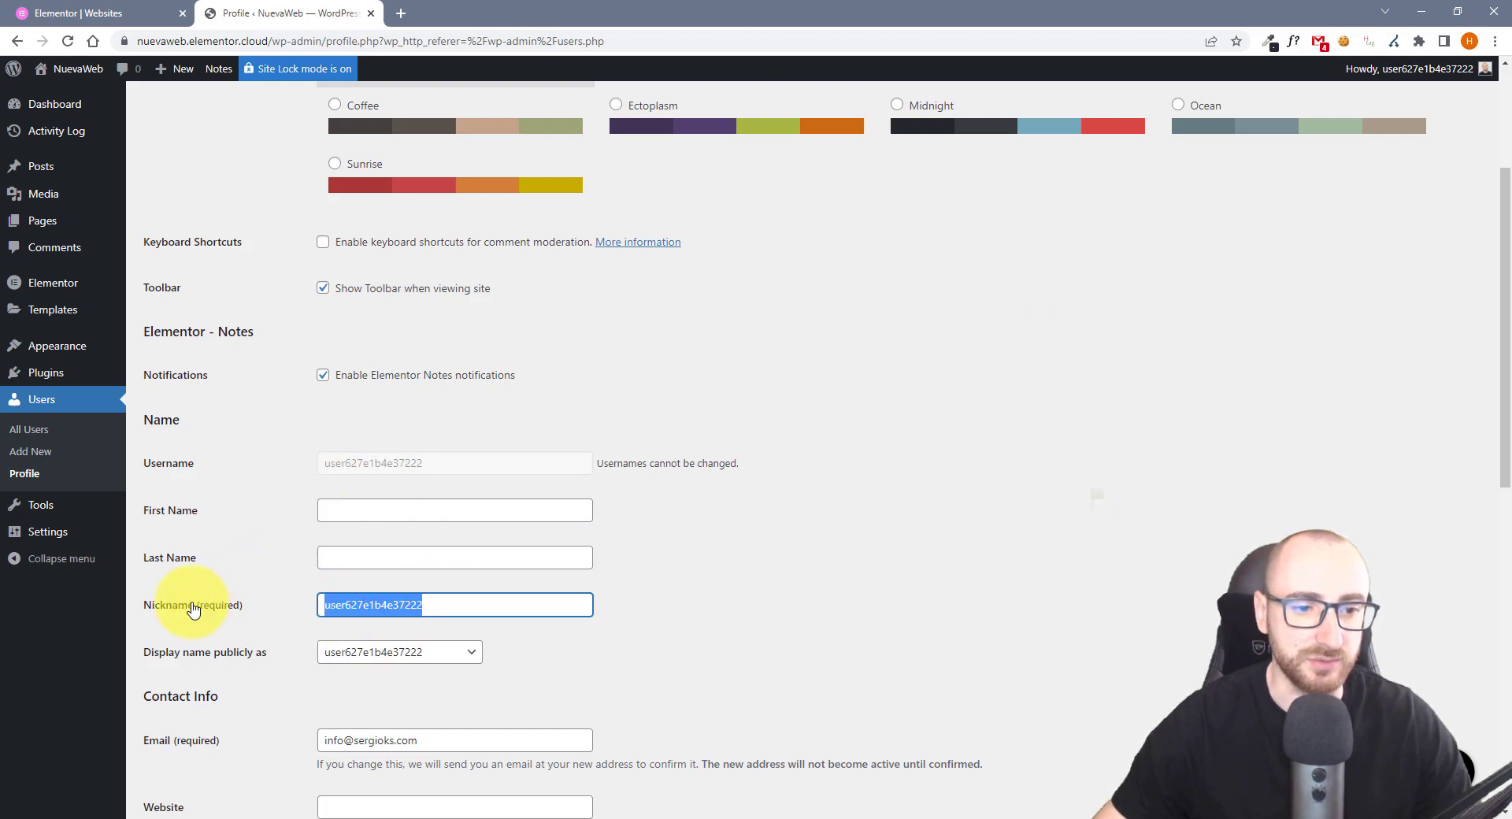
pyautogui.write('Sergio')
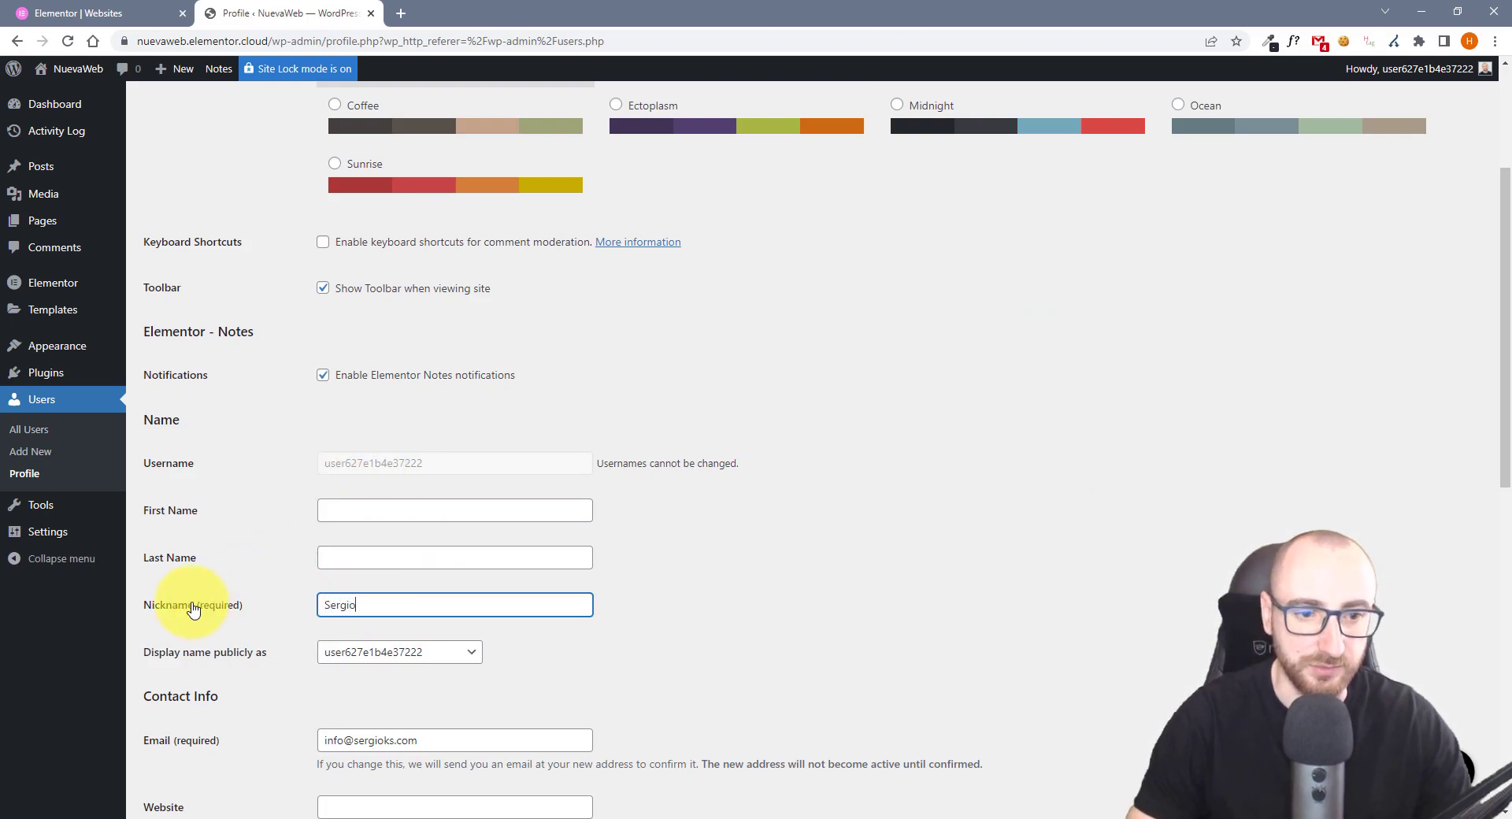
pyautogui.click(884, 594)
pyautogui.click(371, 652)
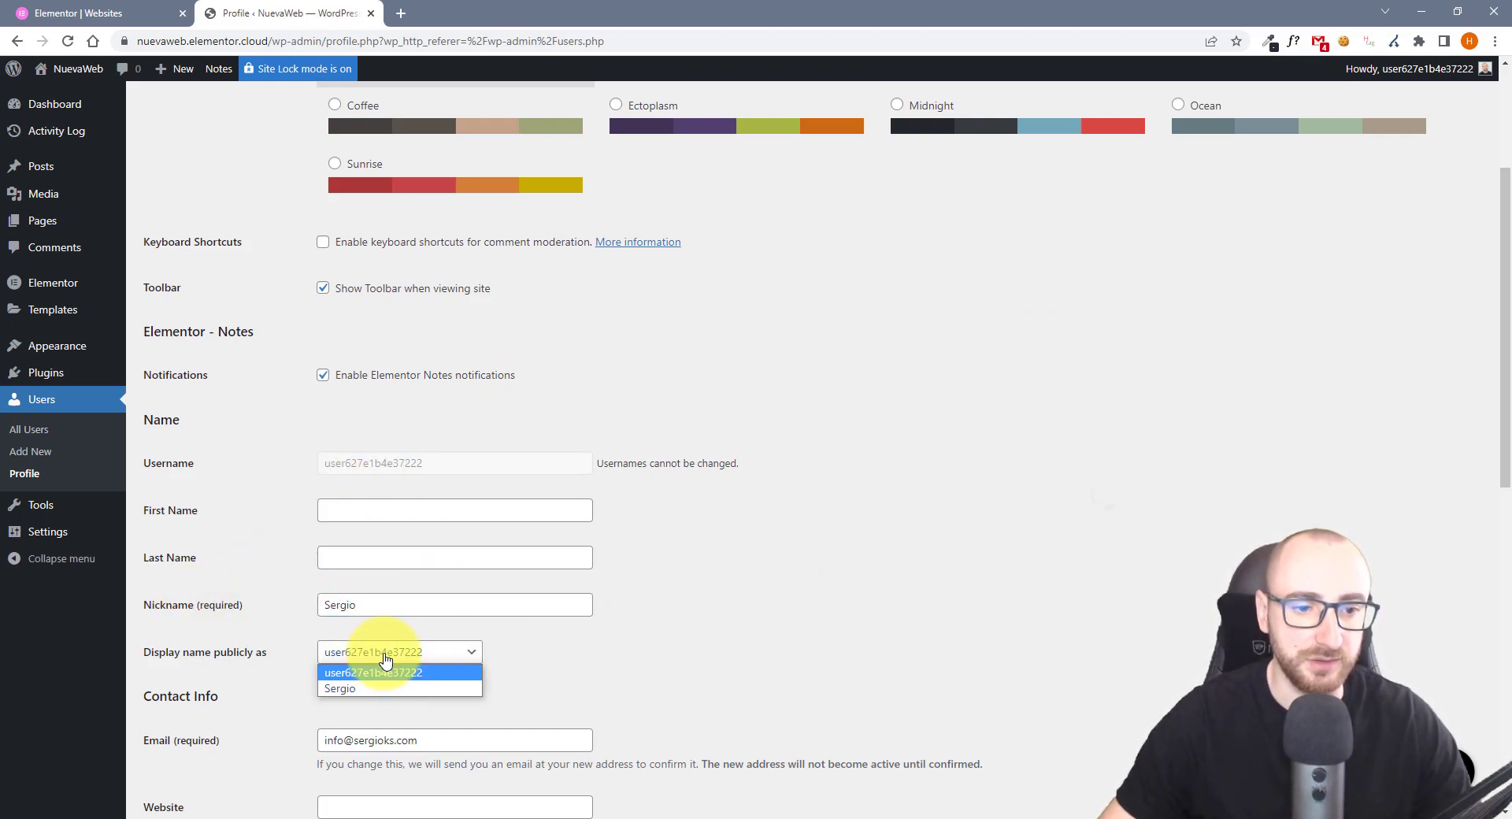
pyautogui.click(360, 689)
pyautogui.scroll(-10, 389, 567)
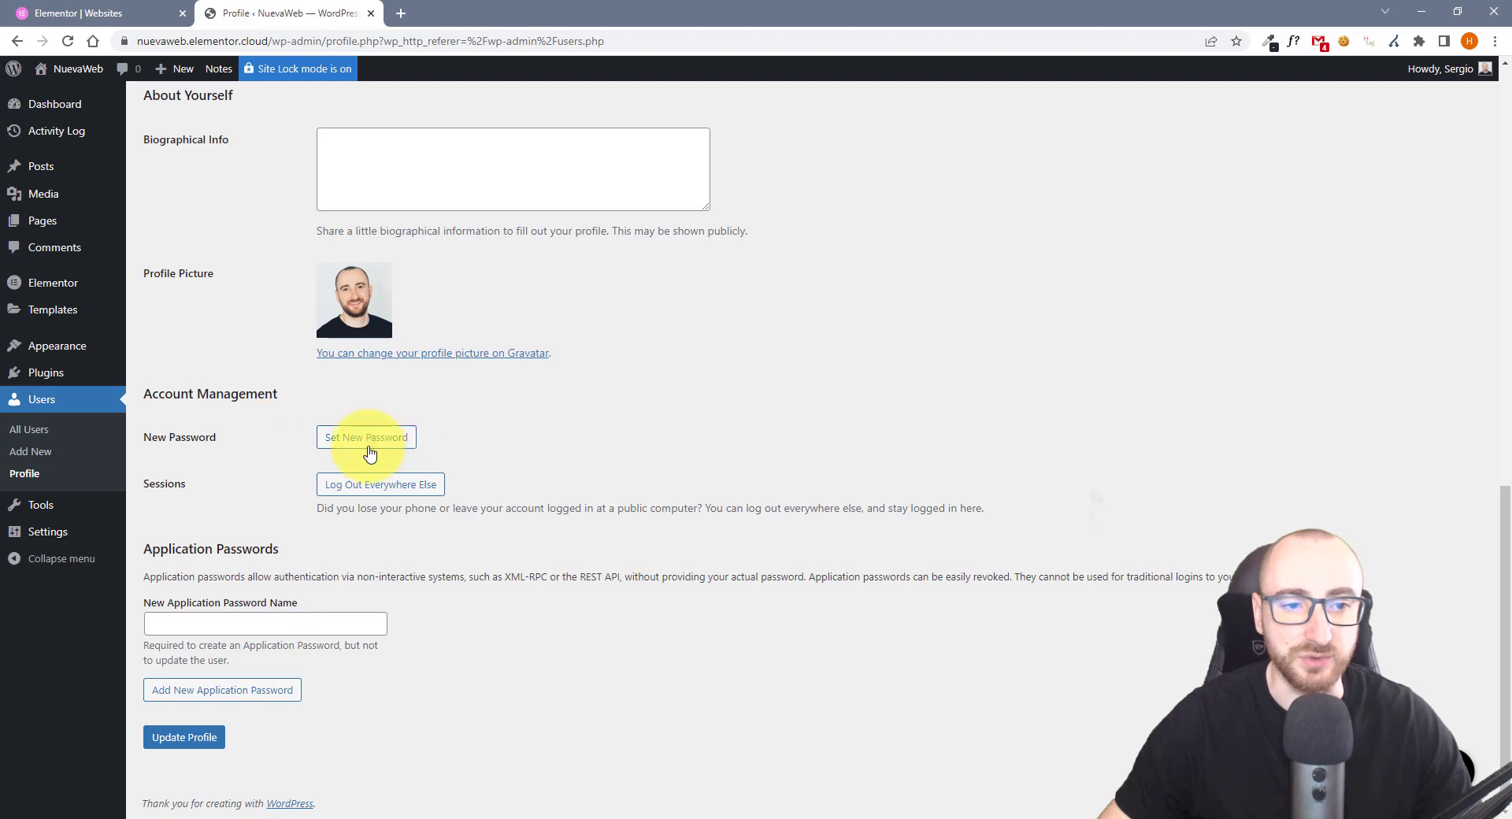
pyautogui.click(200, 746)
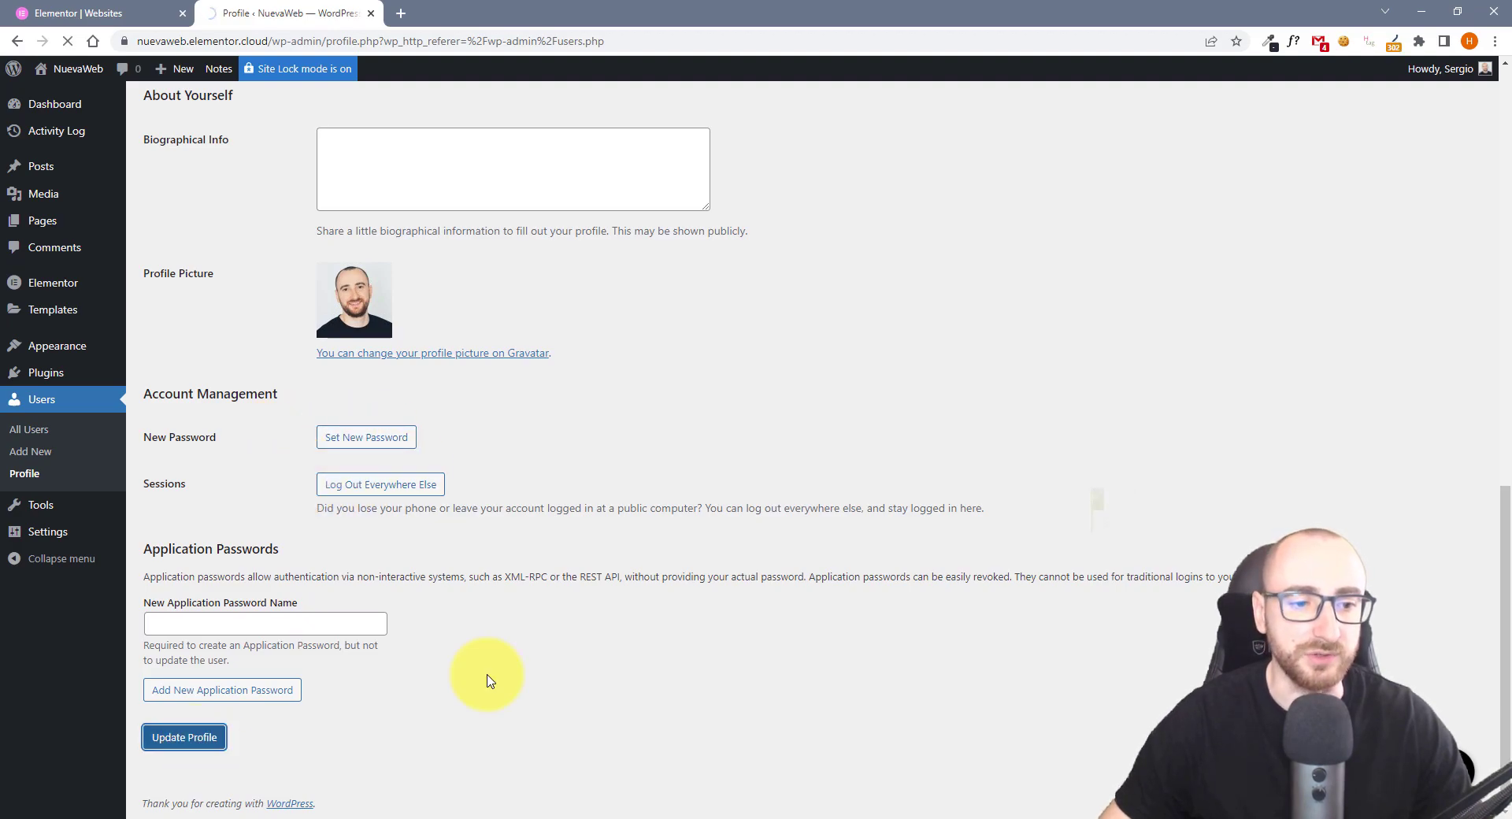
# Turn off organizing uploads into month- and year-based folders in the media settings, save, and open the permalink settings
pyautogui.scroll(-2, 726, 601)
pyautogui.moveTo(46, 532)
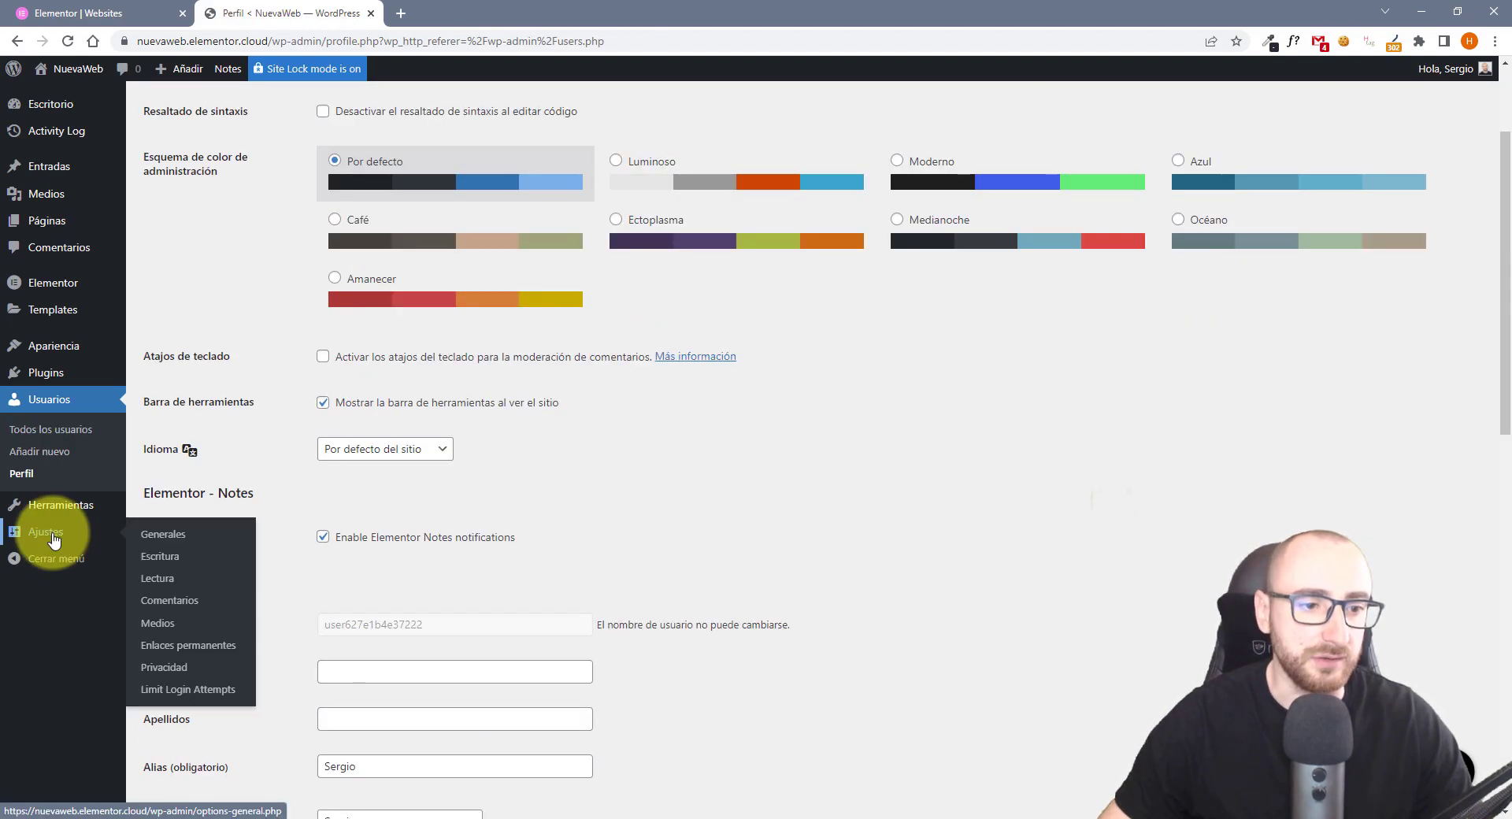
pyautogui.click(169, 627)
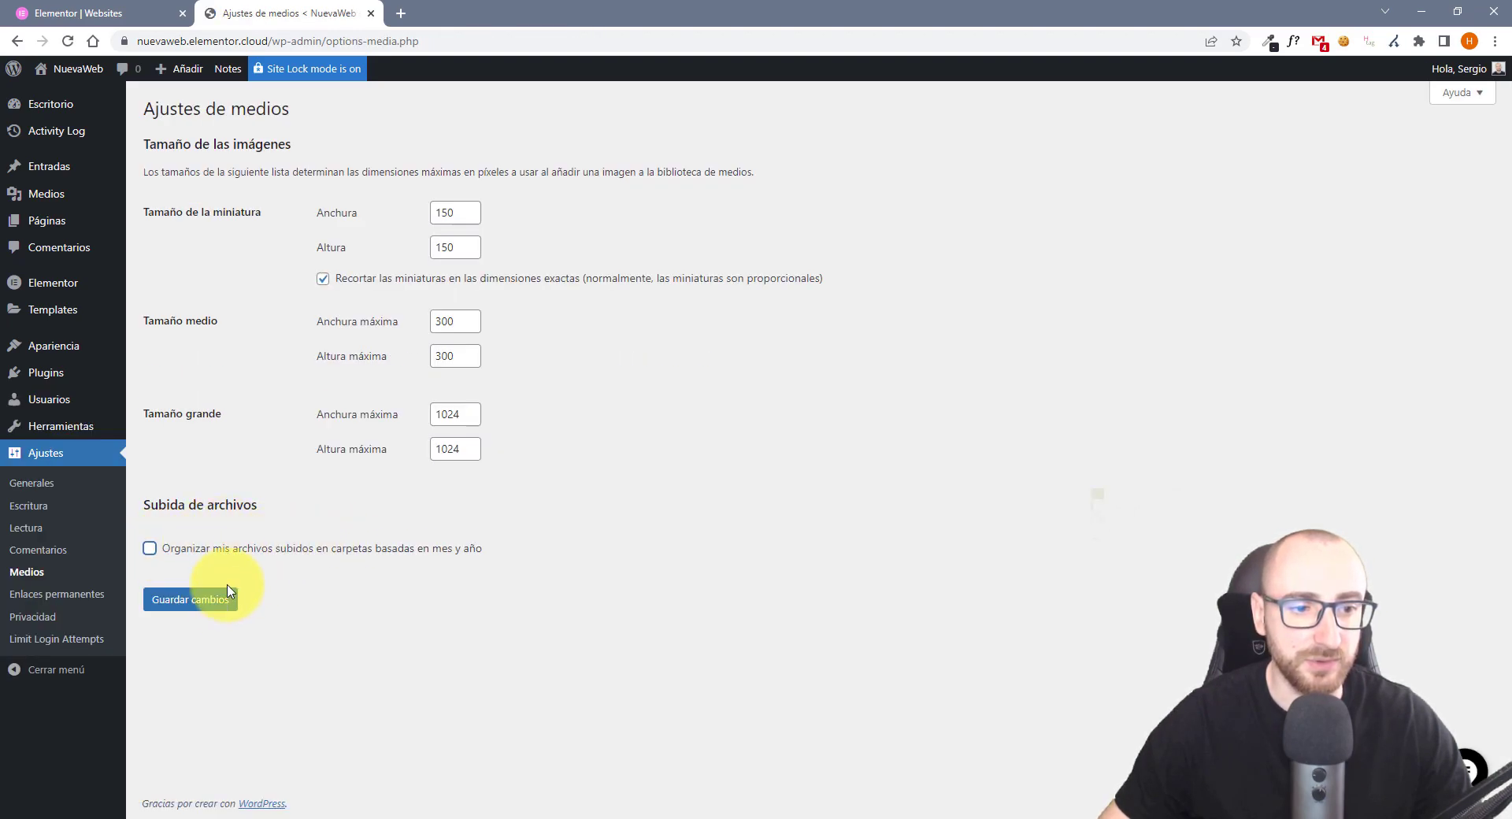
pyautogui.click(211, 603)
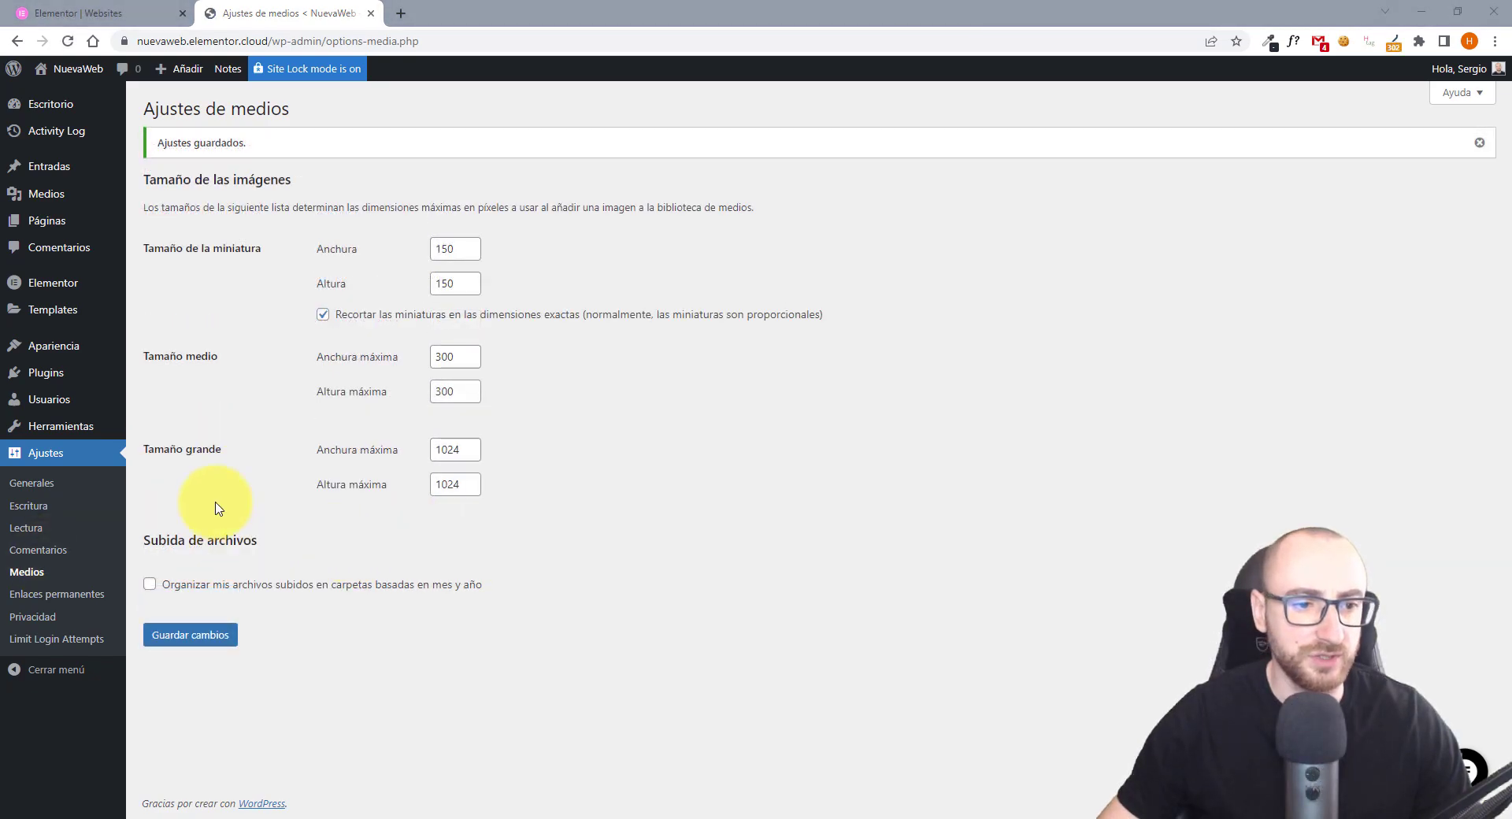
pyautogui.click(79, 598)
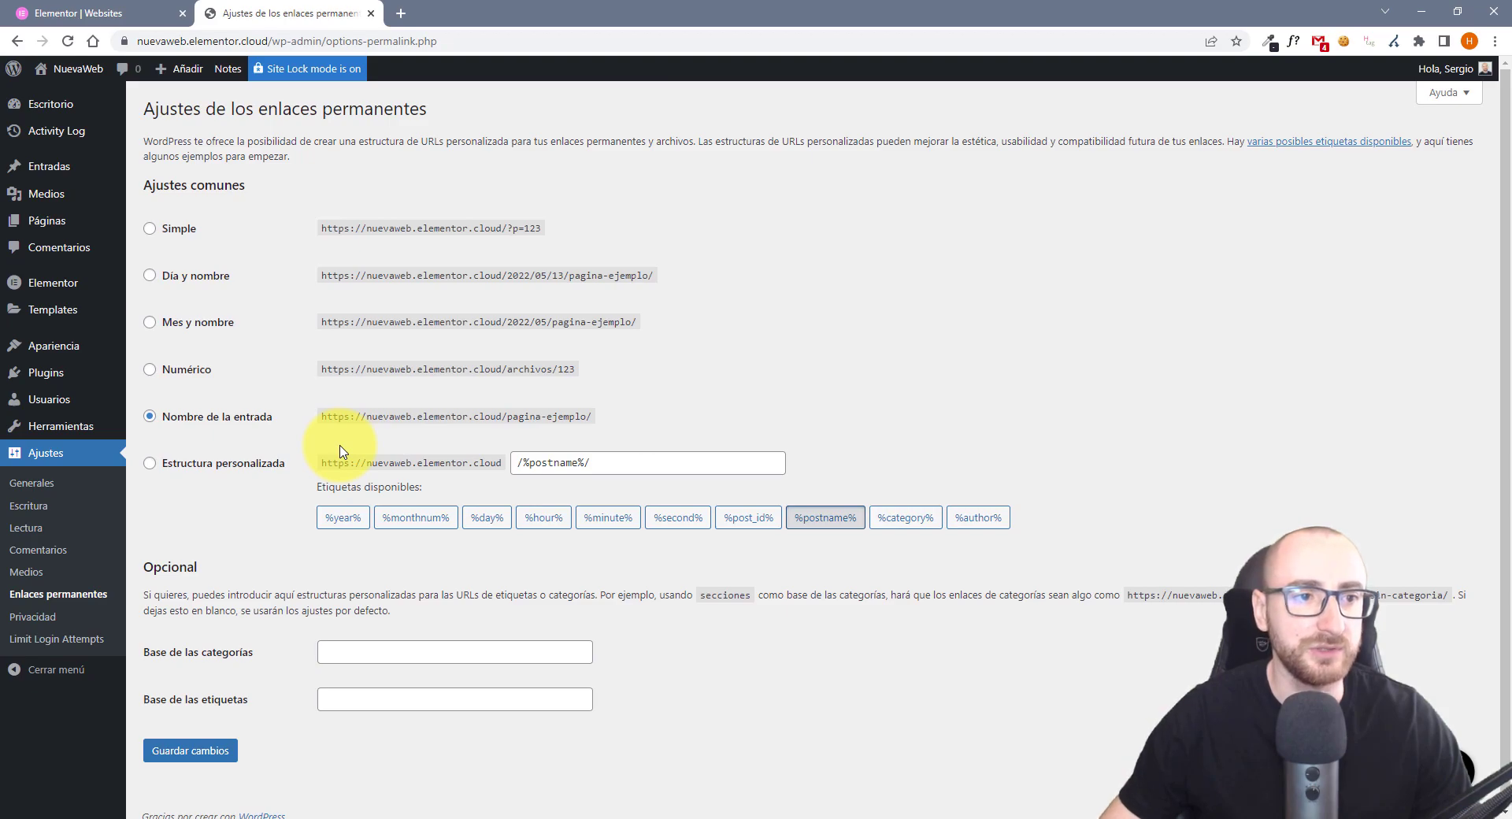
# Open the installed plugins and delete the Hello Dolly plugin
pyautogui.moveTo(45, 372)
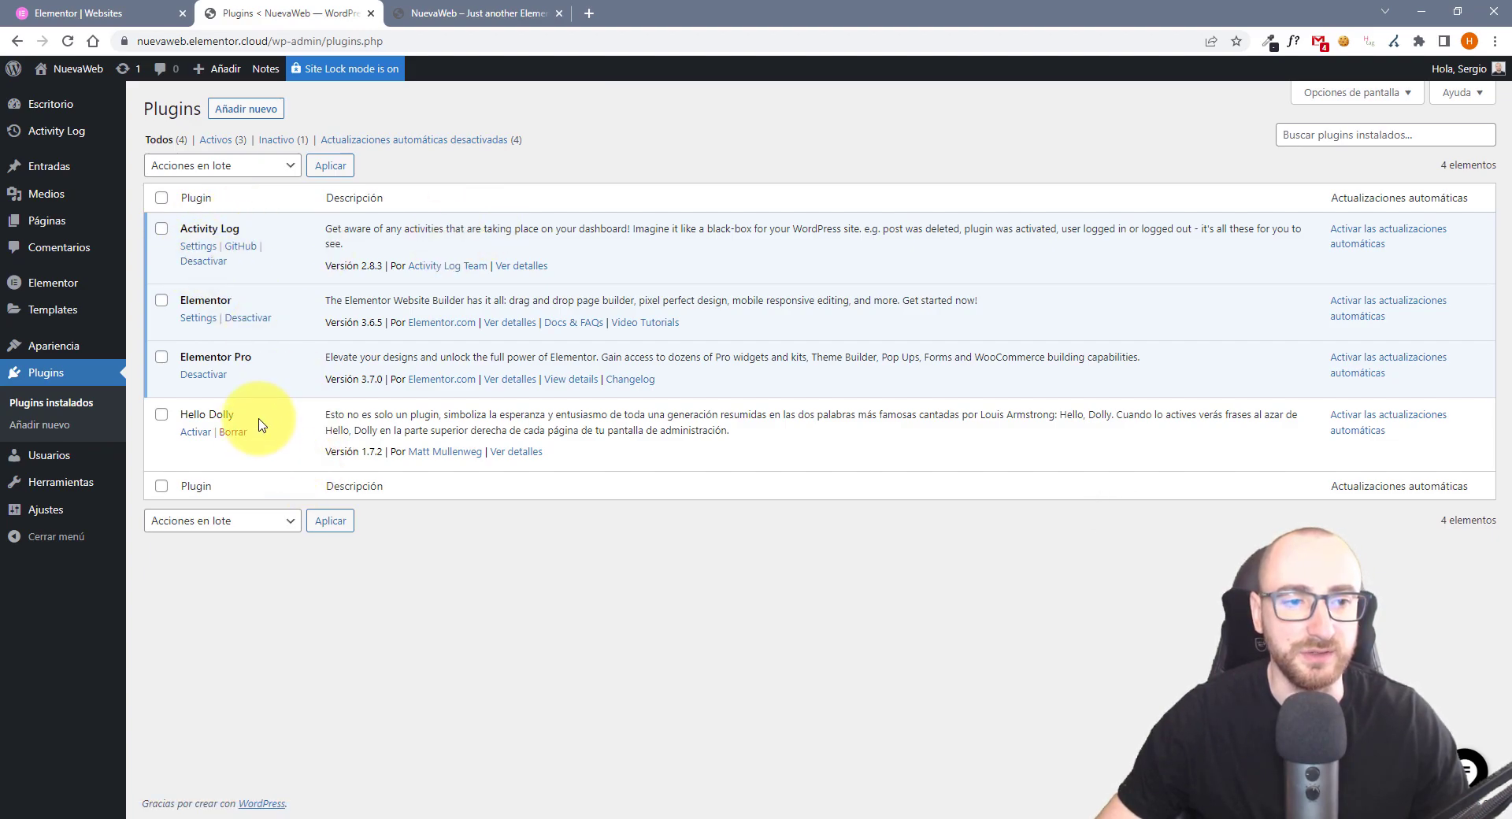
pyautogui.click(237, 433)
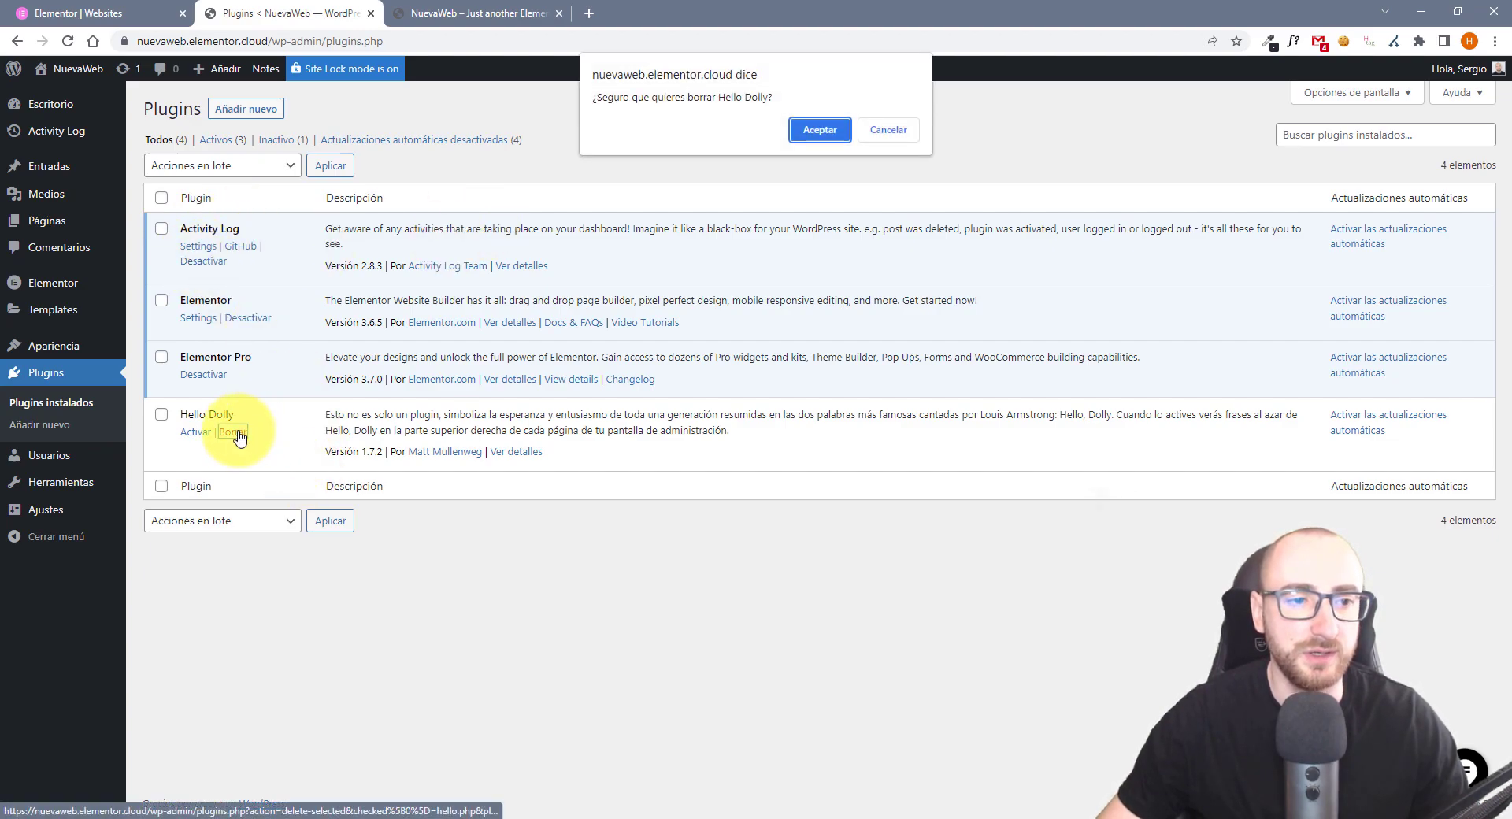
pyautogui.click(818, 133)
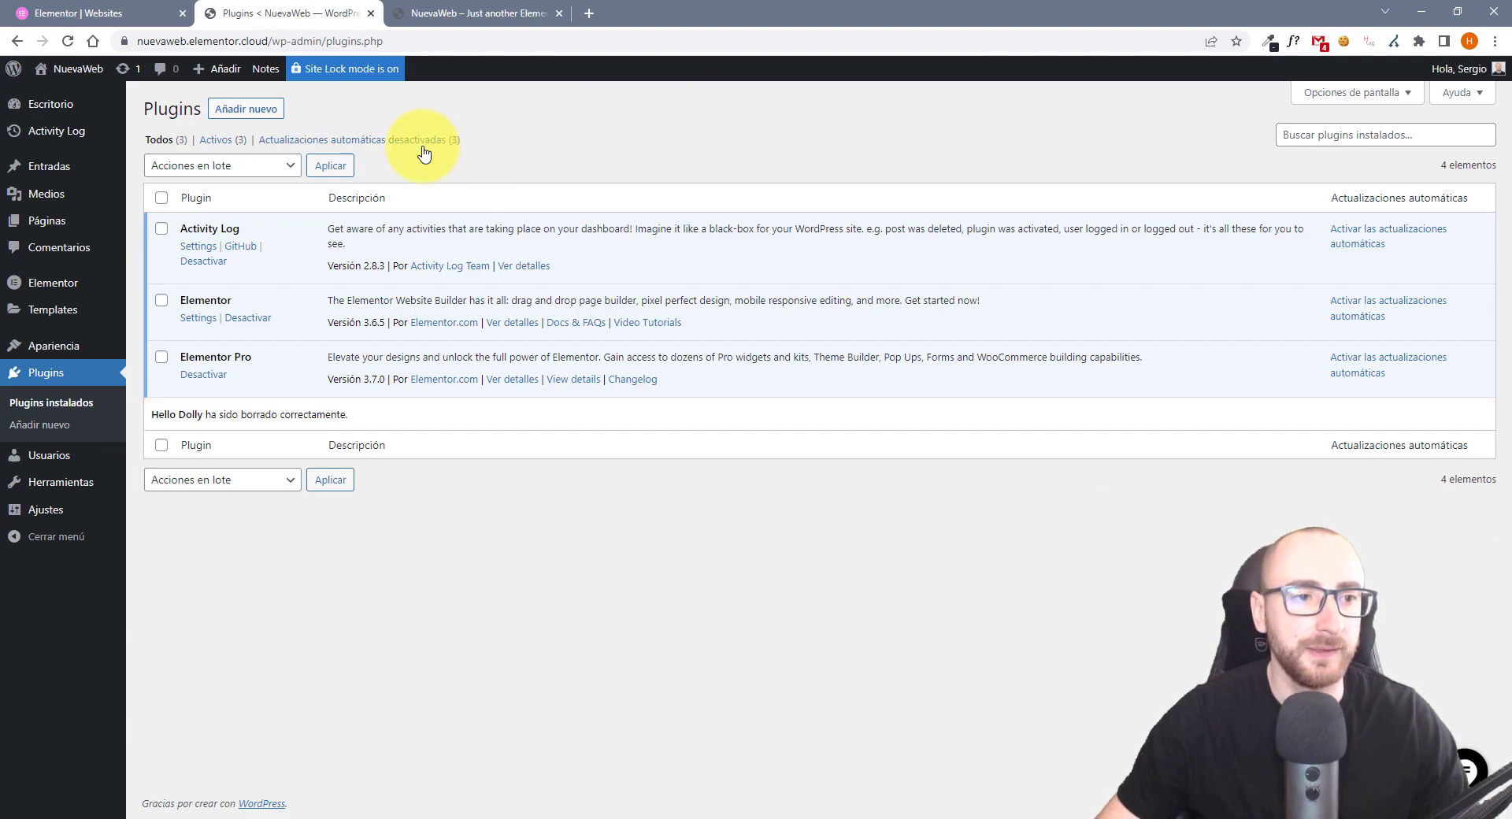
# Open the installed themes and view the details of the Twenty Twenty-One theme
pyautogui.click(161, 355)
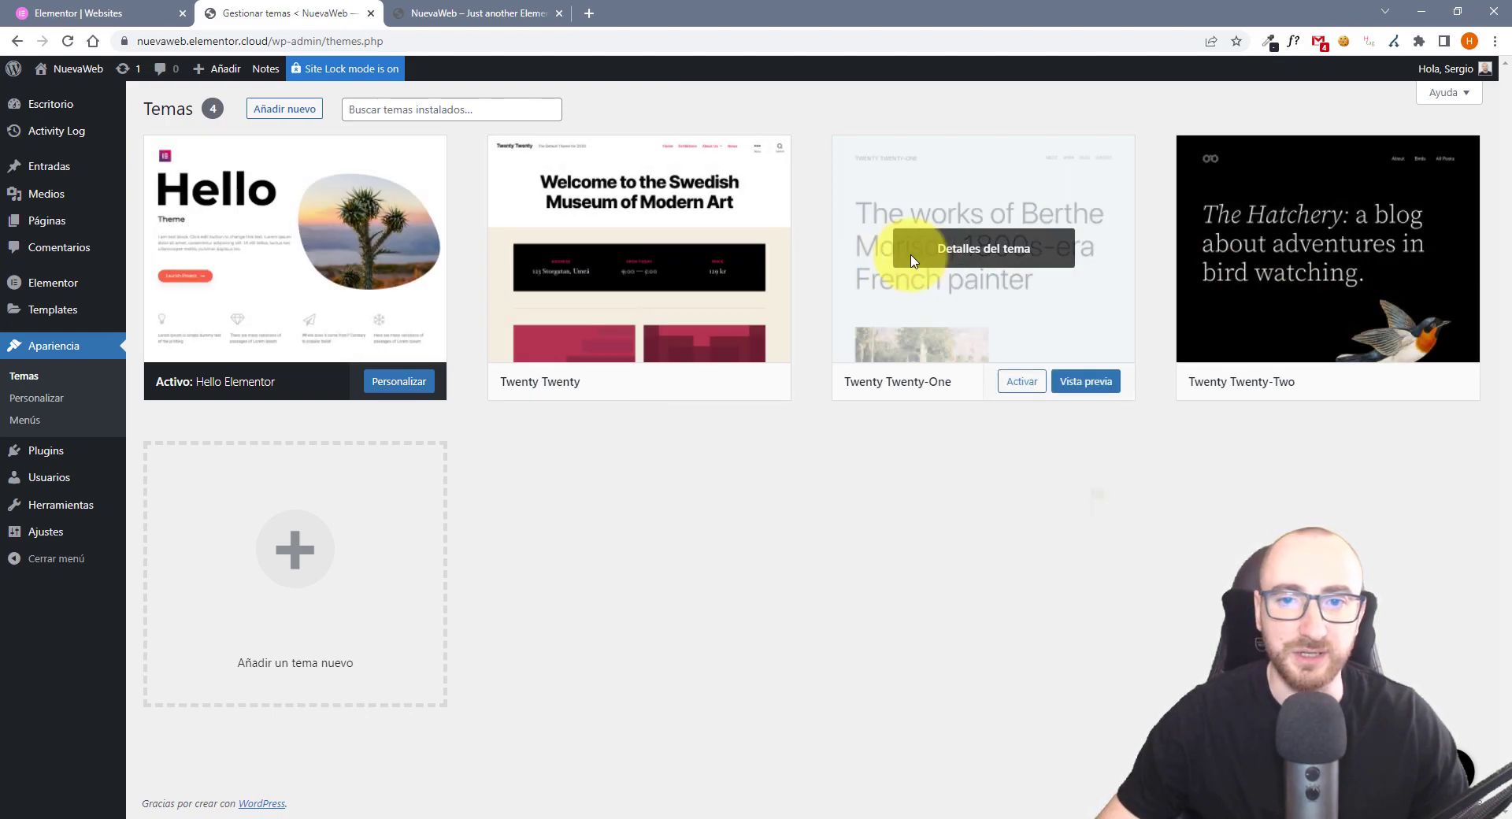
pyautogui.click(928, 252)
pyautogui.click(1356, 776)
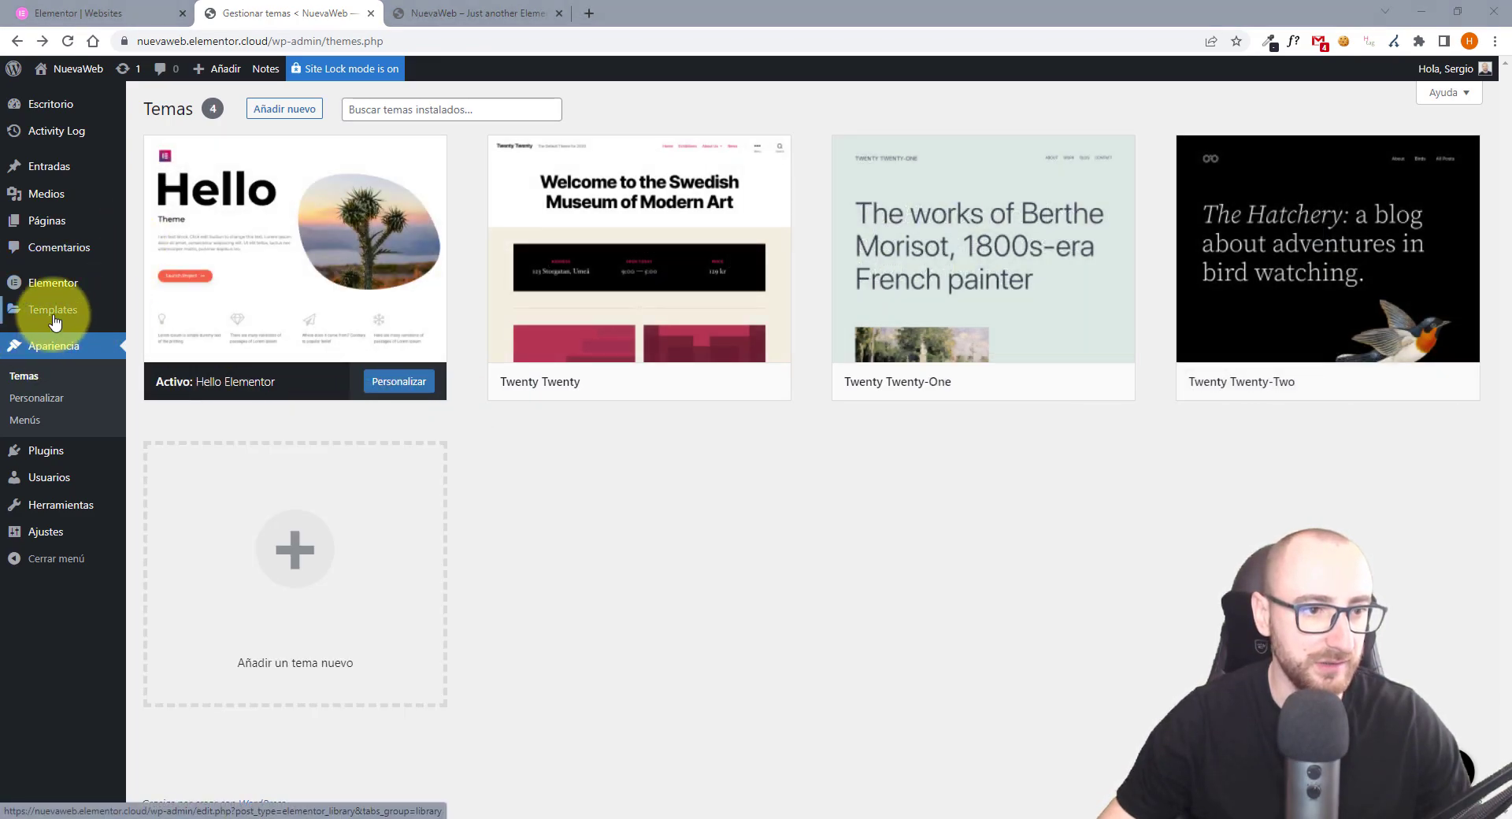
# Open Elementor's System Info and review the server and WordPress environment details
pyautogui.moveTo(61, 289)
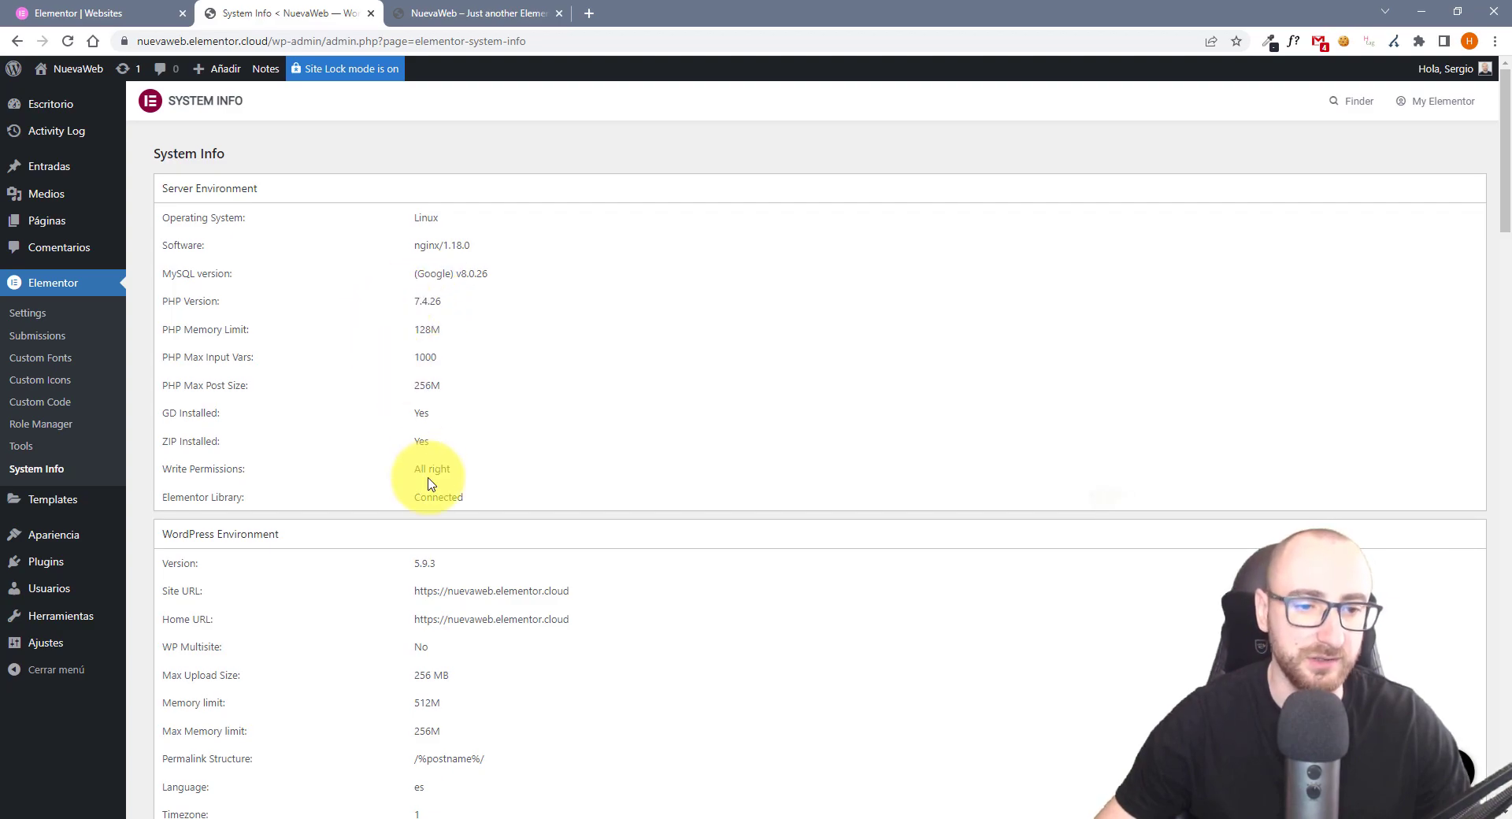
pyautogui.scroll(-3, 415, 408)
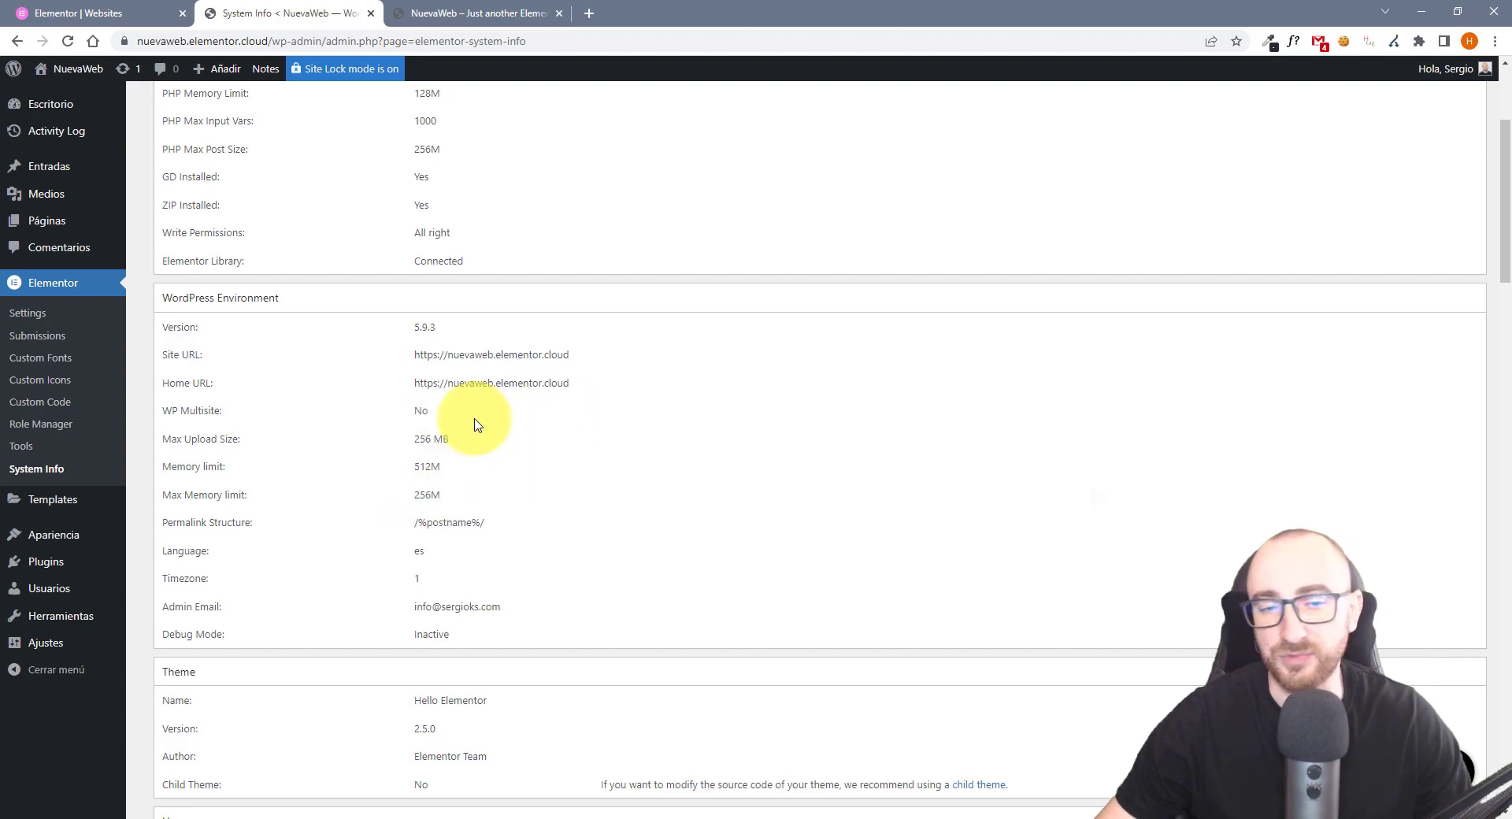
pyautogui.scroll(3, 470, 427)
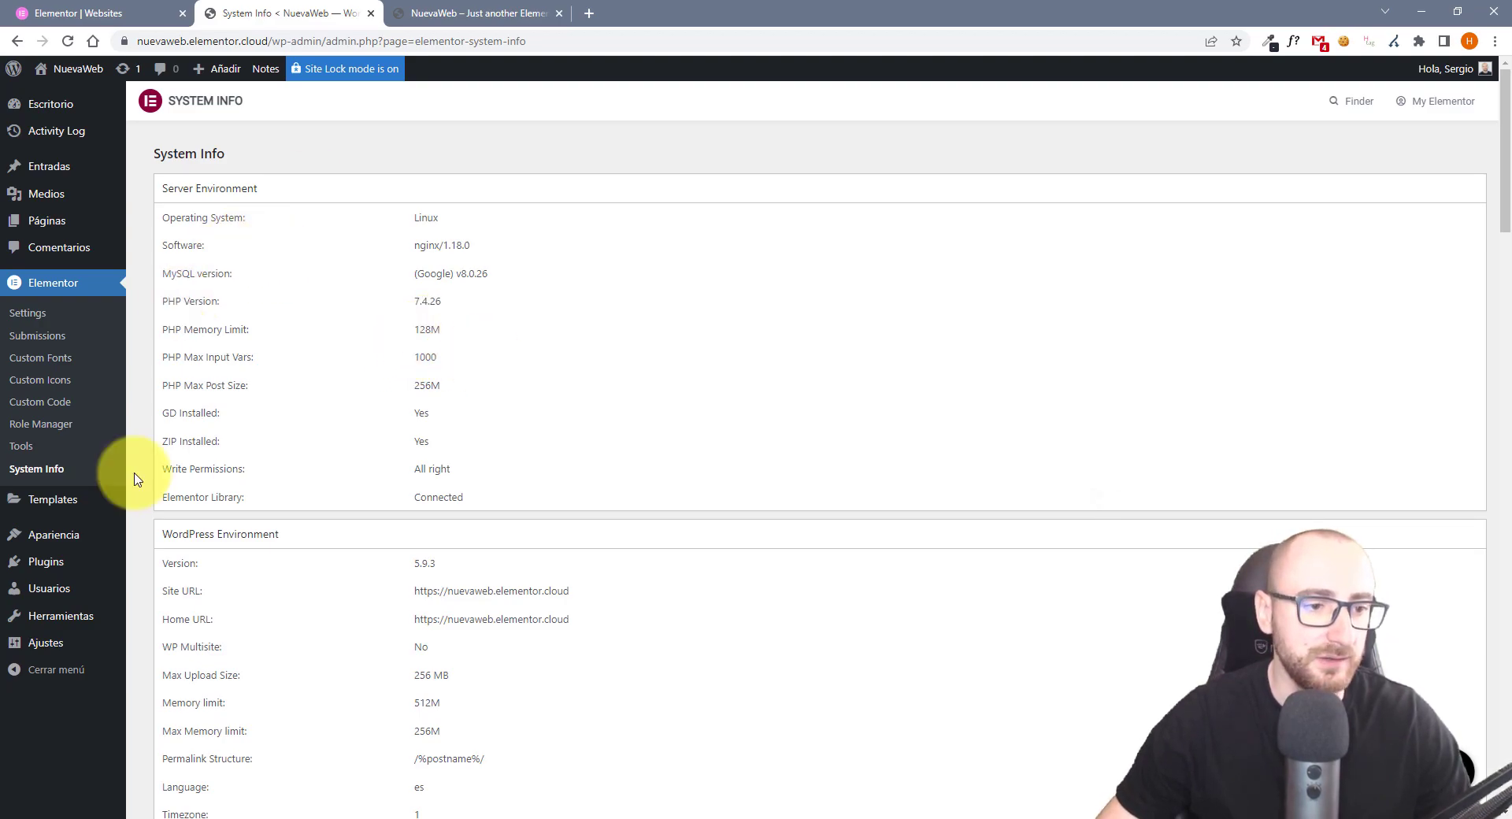
# Disallow pingbacks and trackbacks from other blogs on new posts in the comment settings, and save the changes
pyautogui.moveTo(64, 644)
pyautogui.click(178, 682)
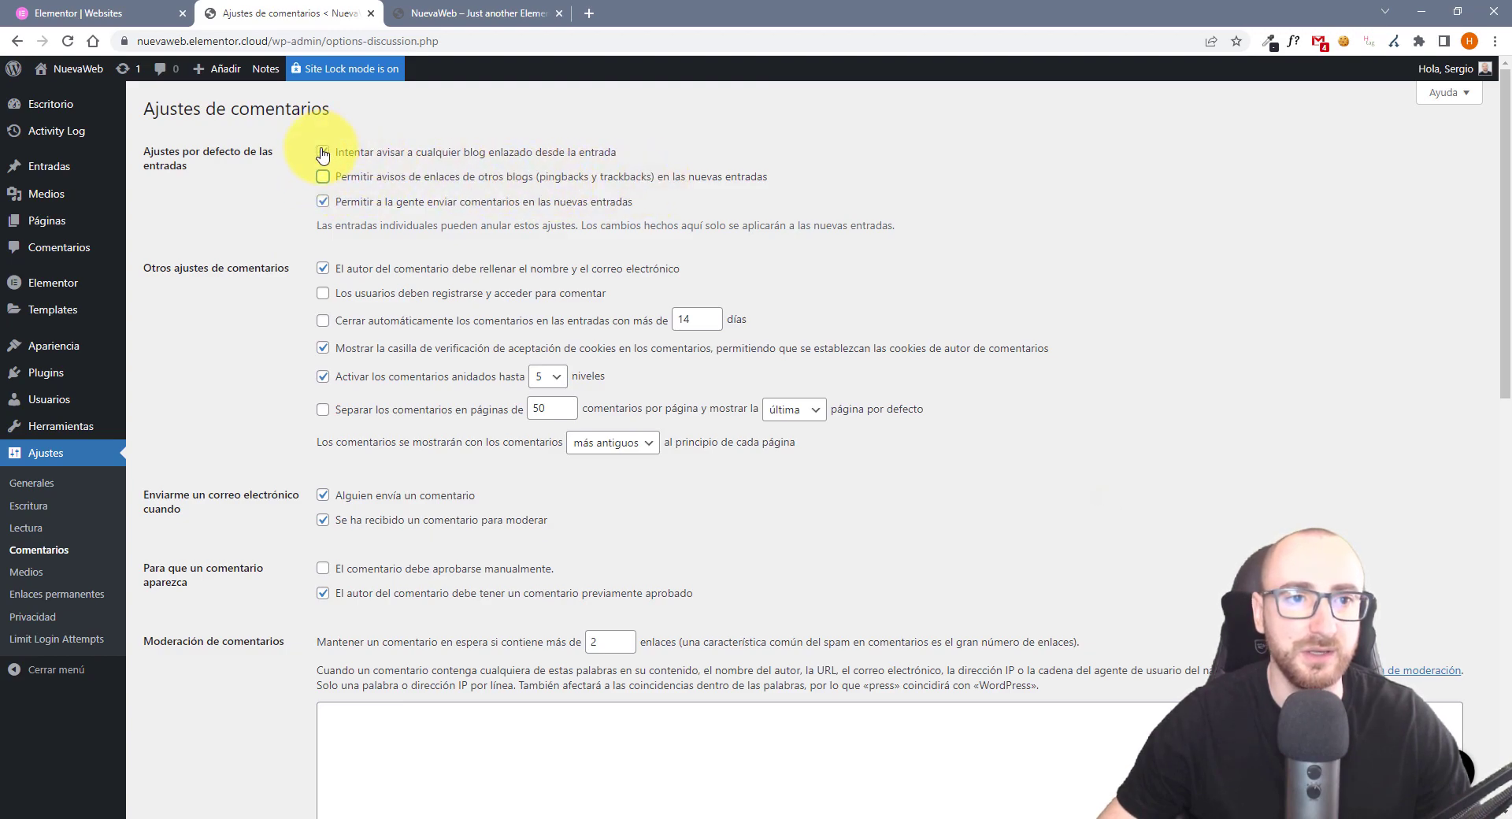
pyautogui.scroll(-15, 304, 455)
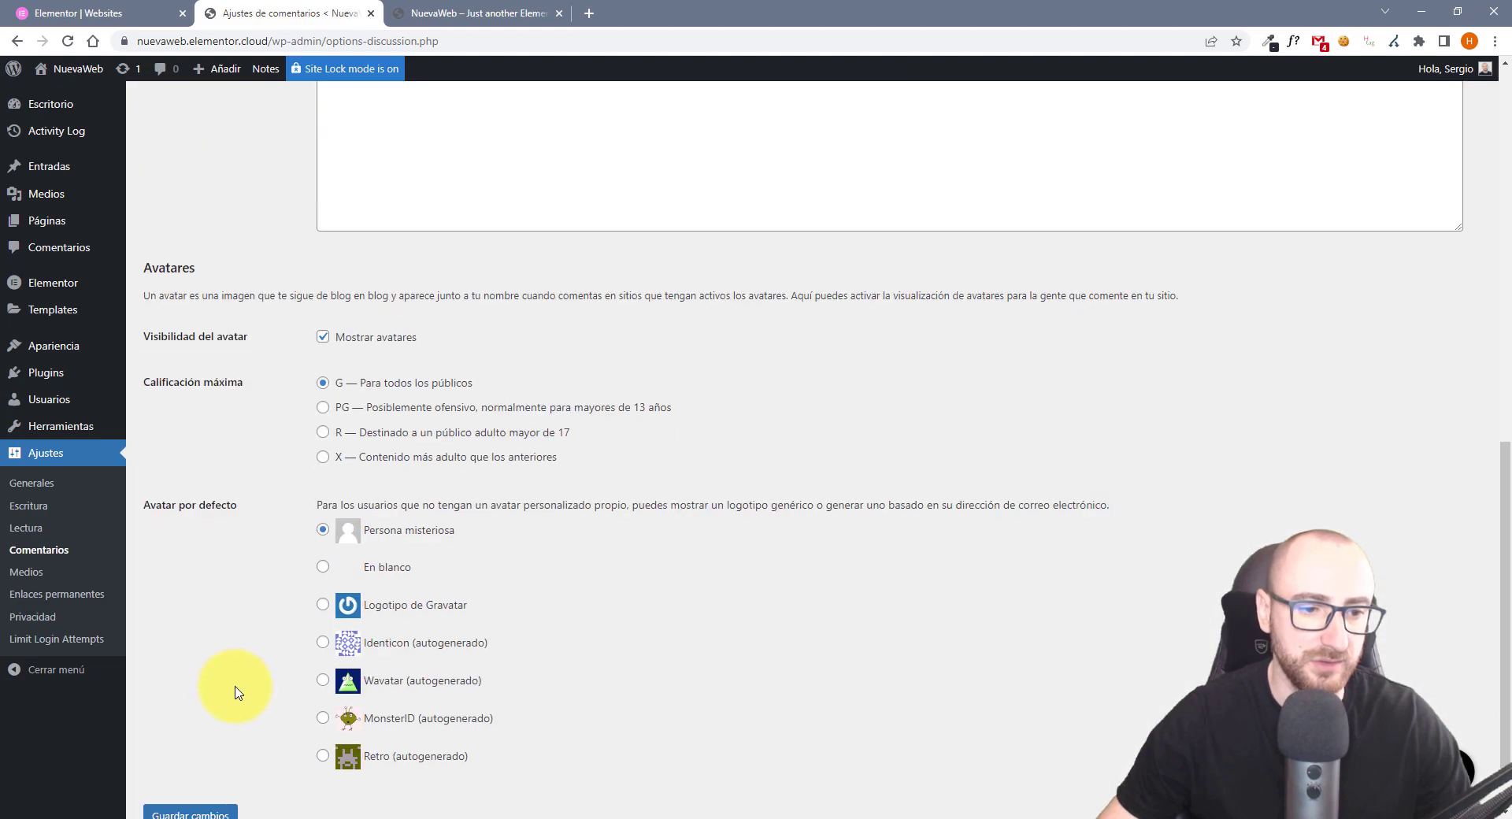
pyautogui.click(208, 737)
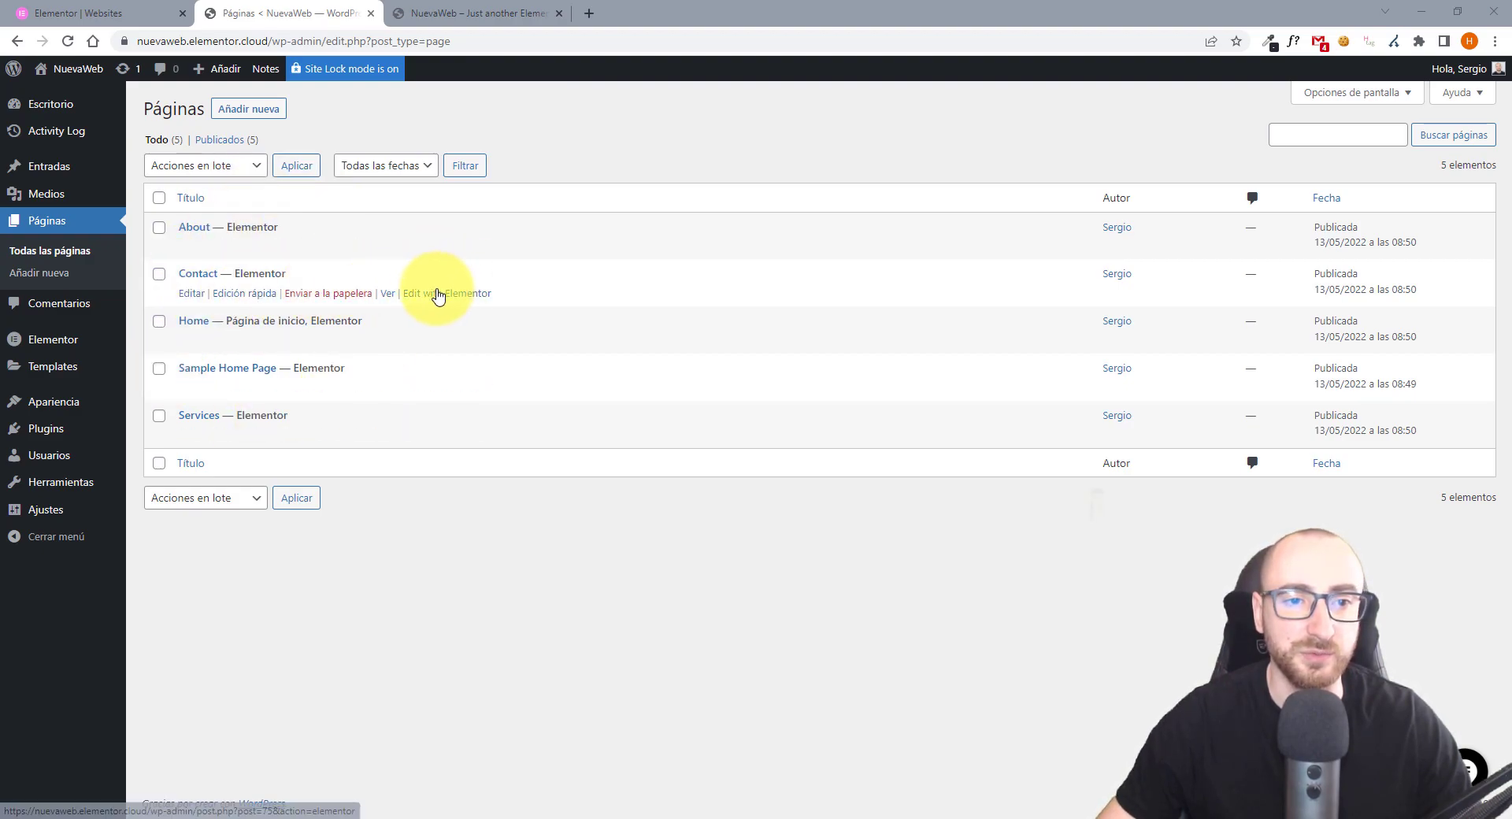
# Switch to the live website, go to its Services page, and open that page in the Elementor editor
pyautogui.click(449, 13)
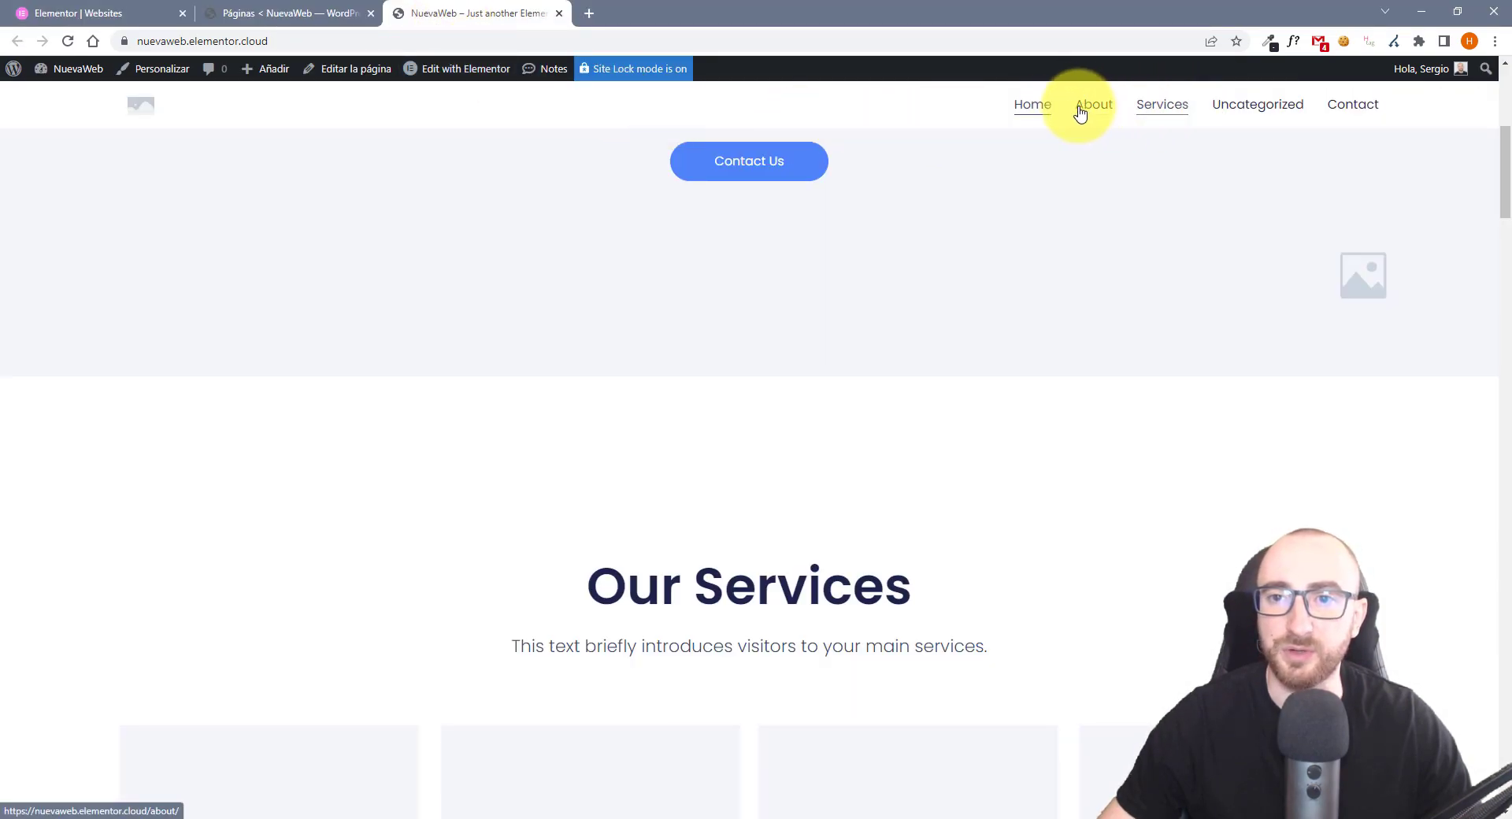
pyautogui.click(1154, 111)
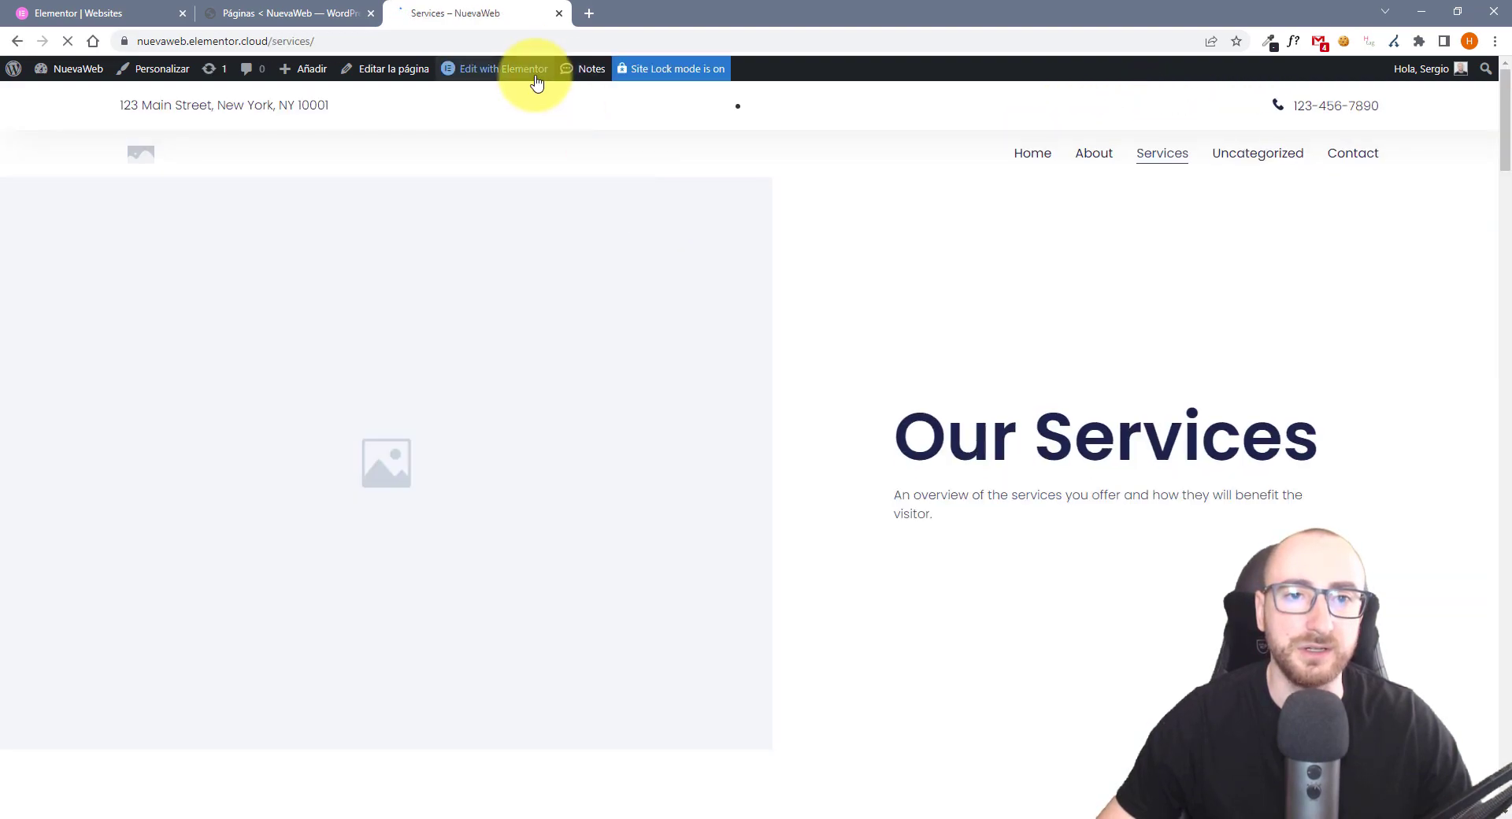
pyautogui.moveTo(508, 82)
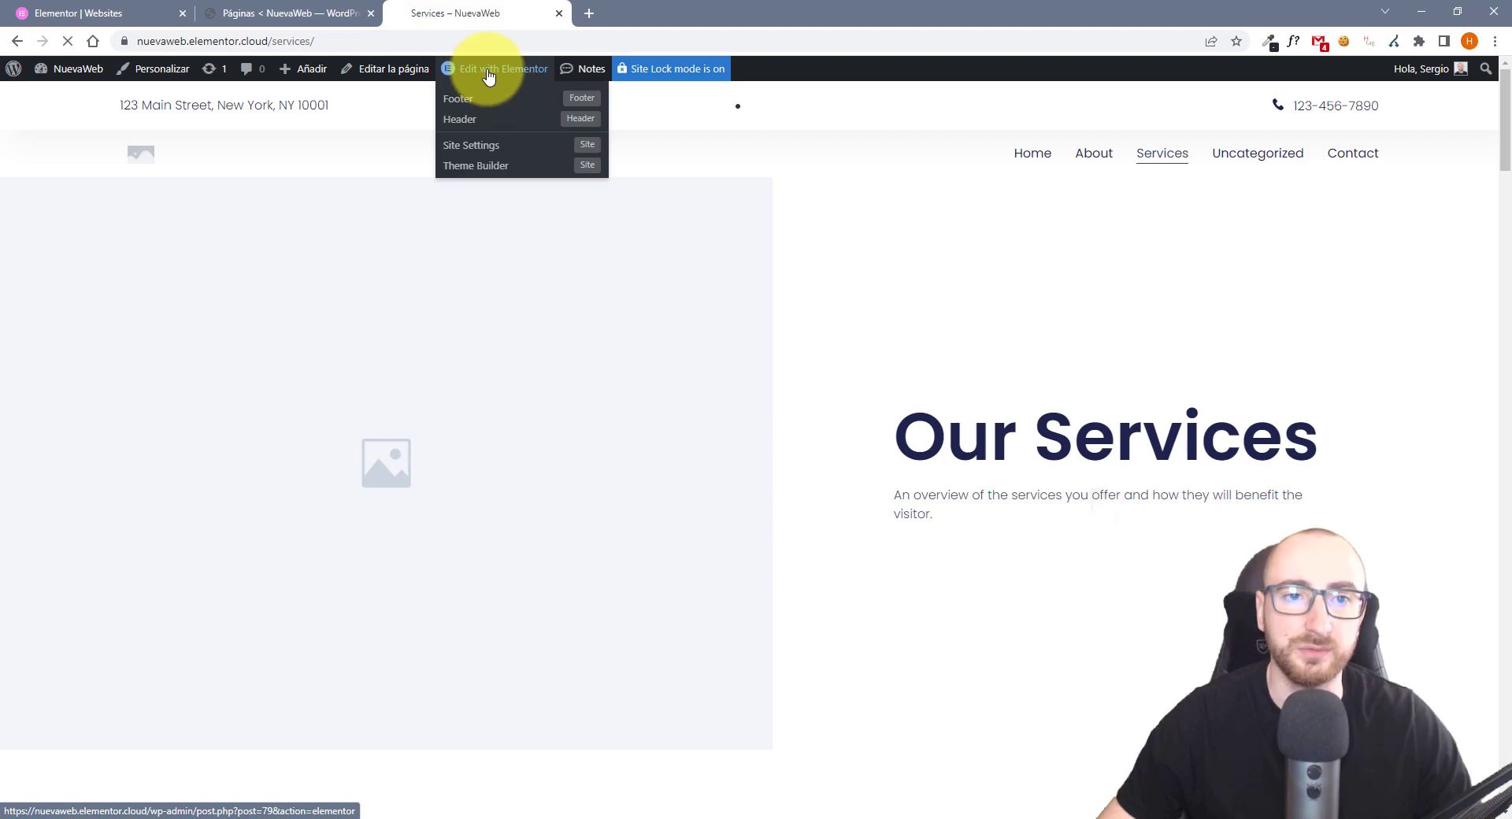
pyautogui.click(488, 77)
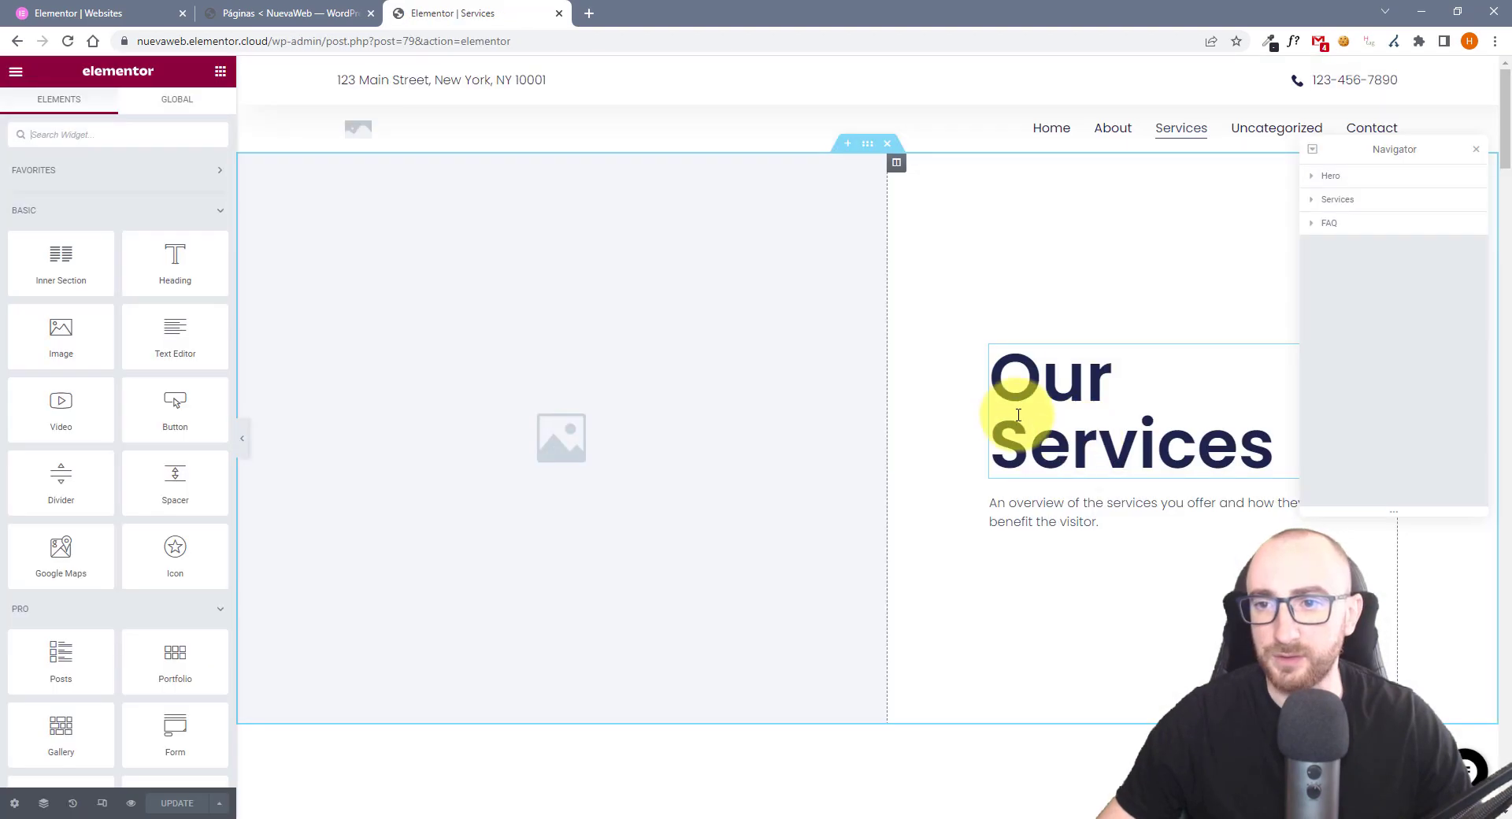
# Inspect the content settings of the Our Services heading and the layout settings of the neighbouring image column
pyautogui.scroll(-2, 1018, 415)
pyautogui.scroll(2, 1059, 355)
pyautogui.click(1069, 448)
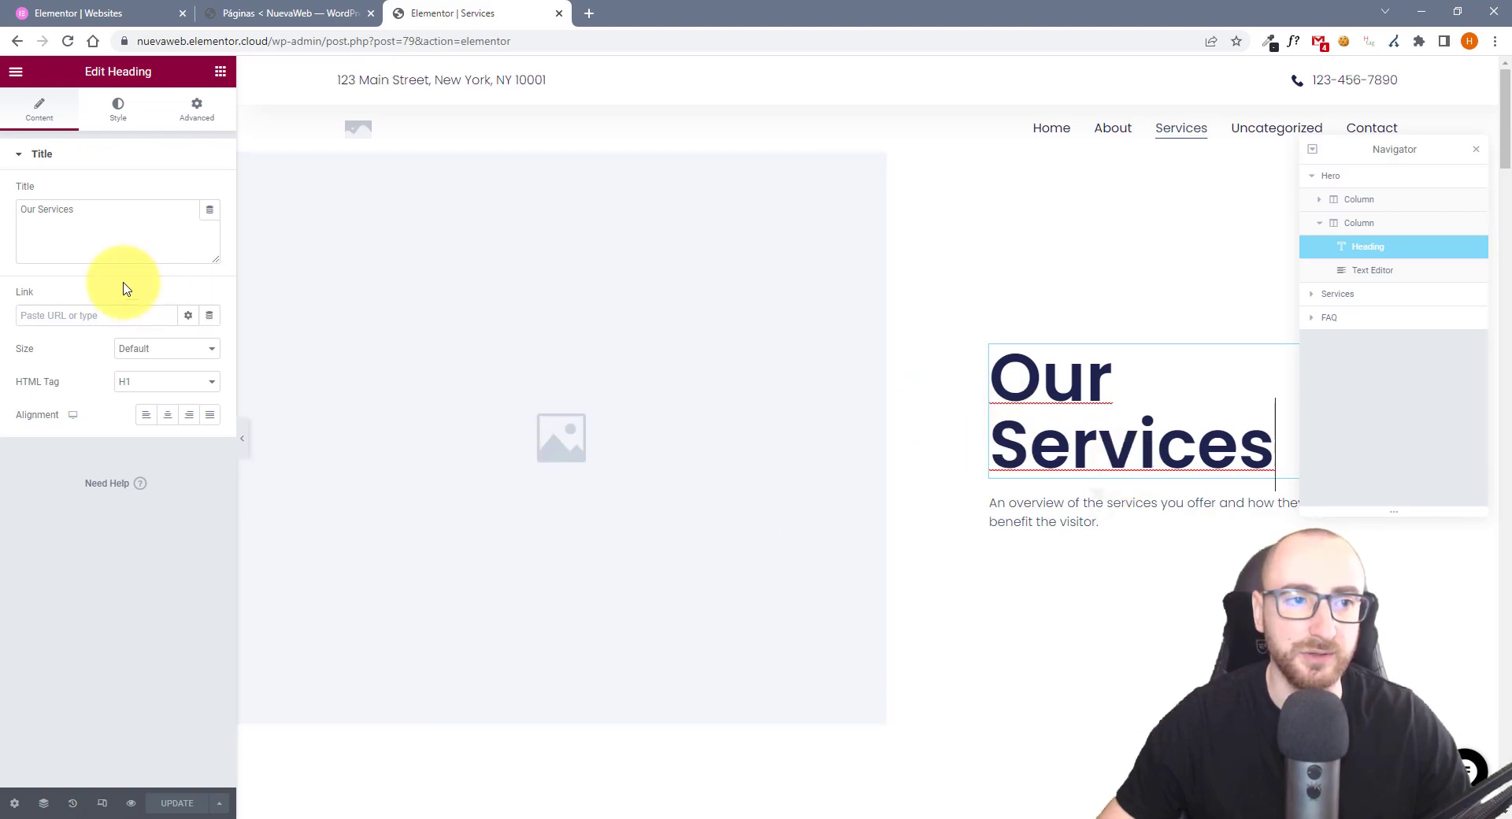
pyautogui.click(100, 214)
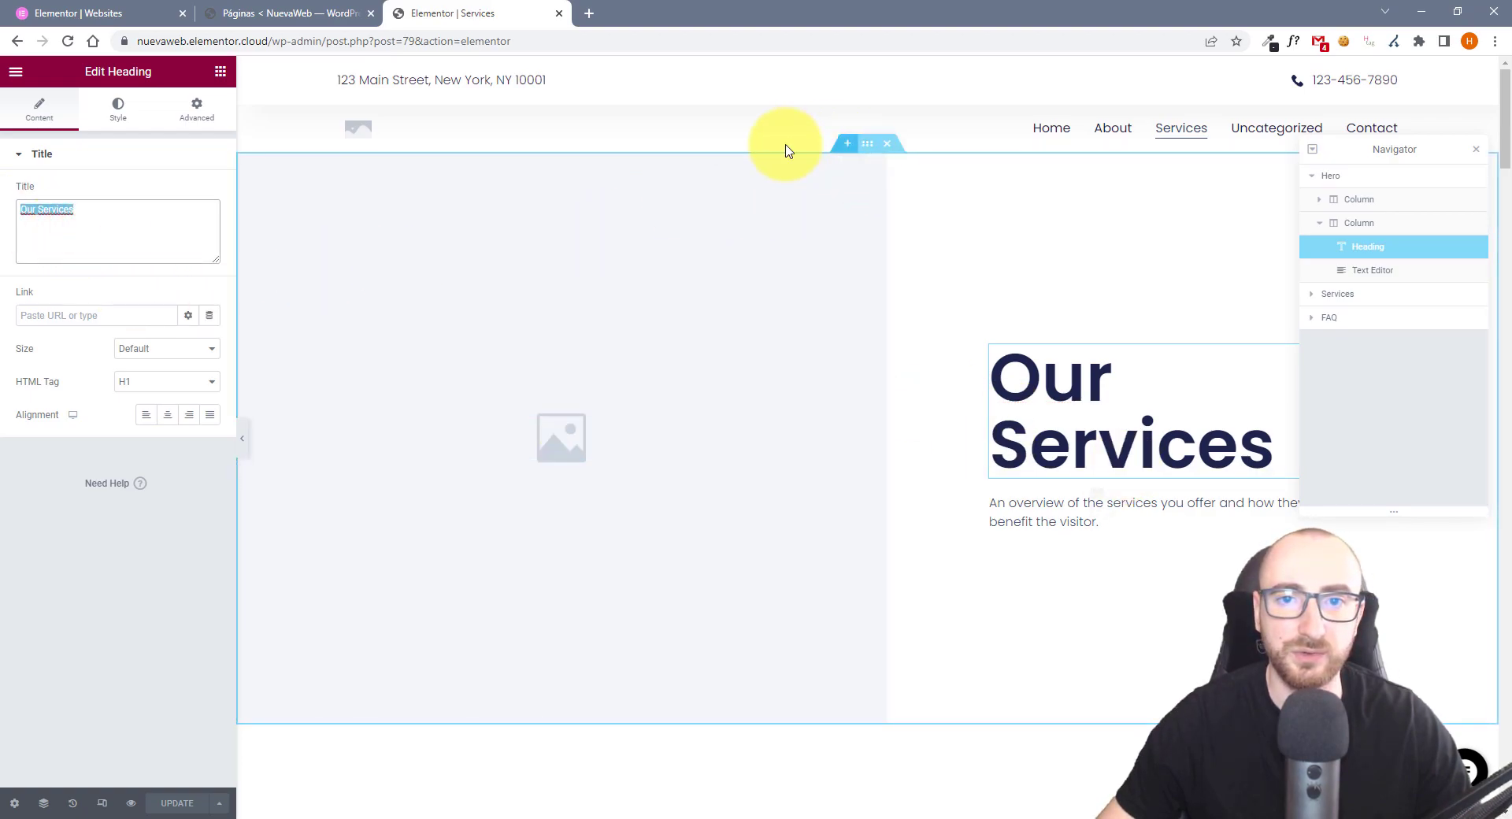
pyautogui.click(246, 163)
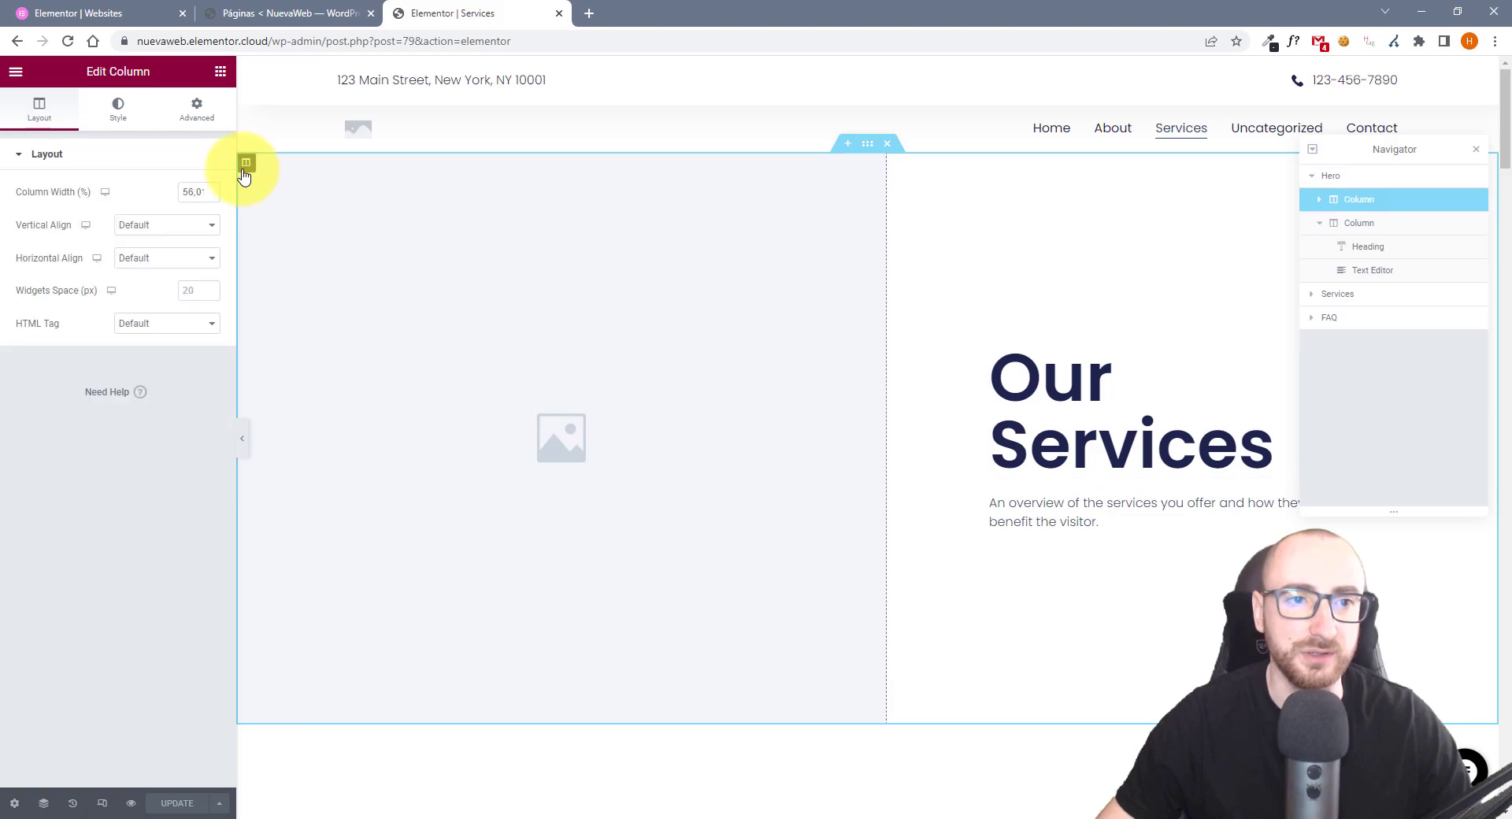
# Inspect the background style settings of the hero image column and the layout settings of the Services section
pyautogui.click(120, 111)
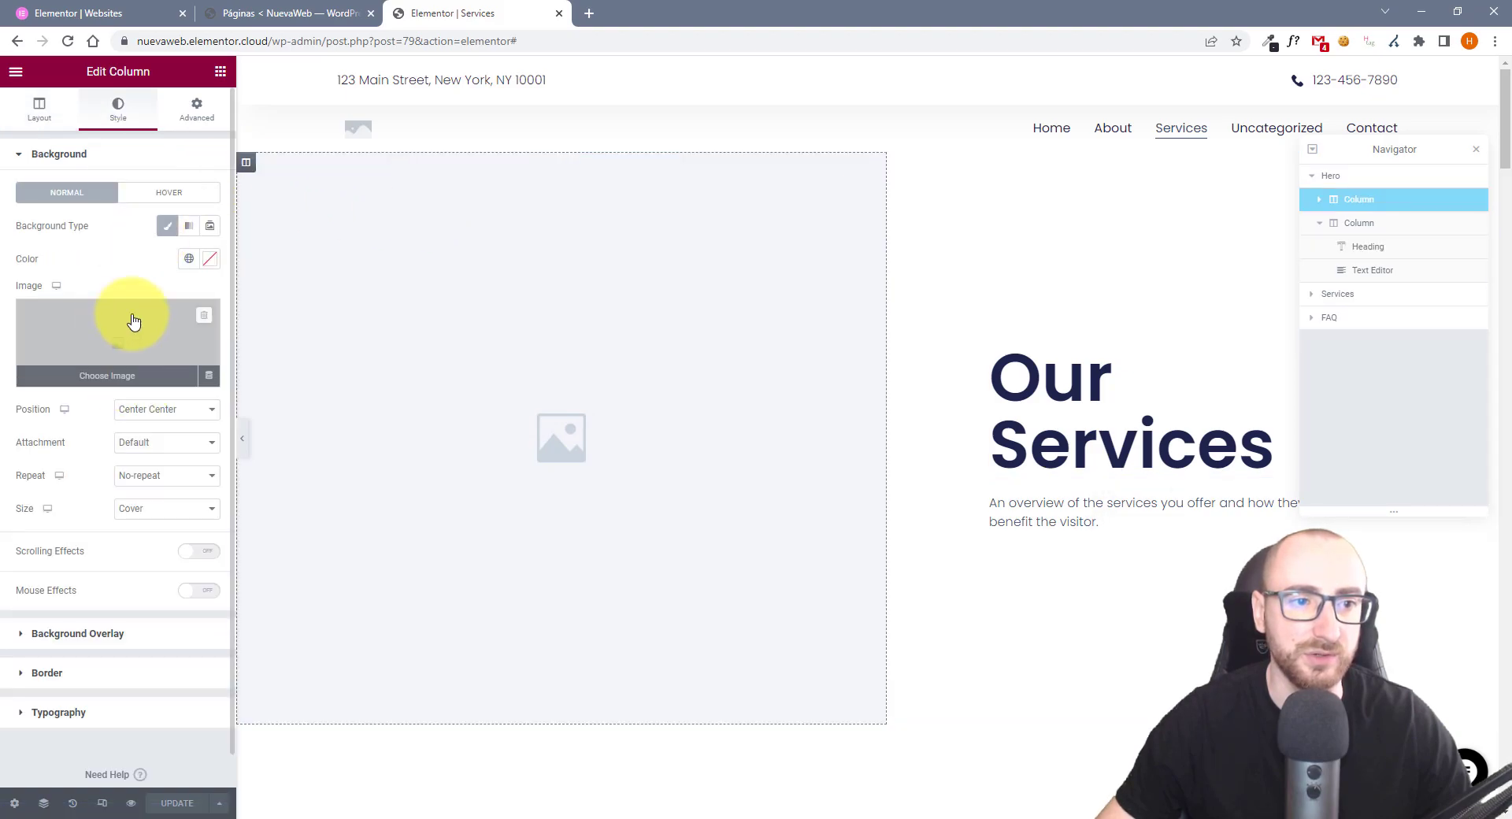
pyautogui.scroll(-7, 708, 433)
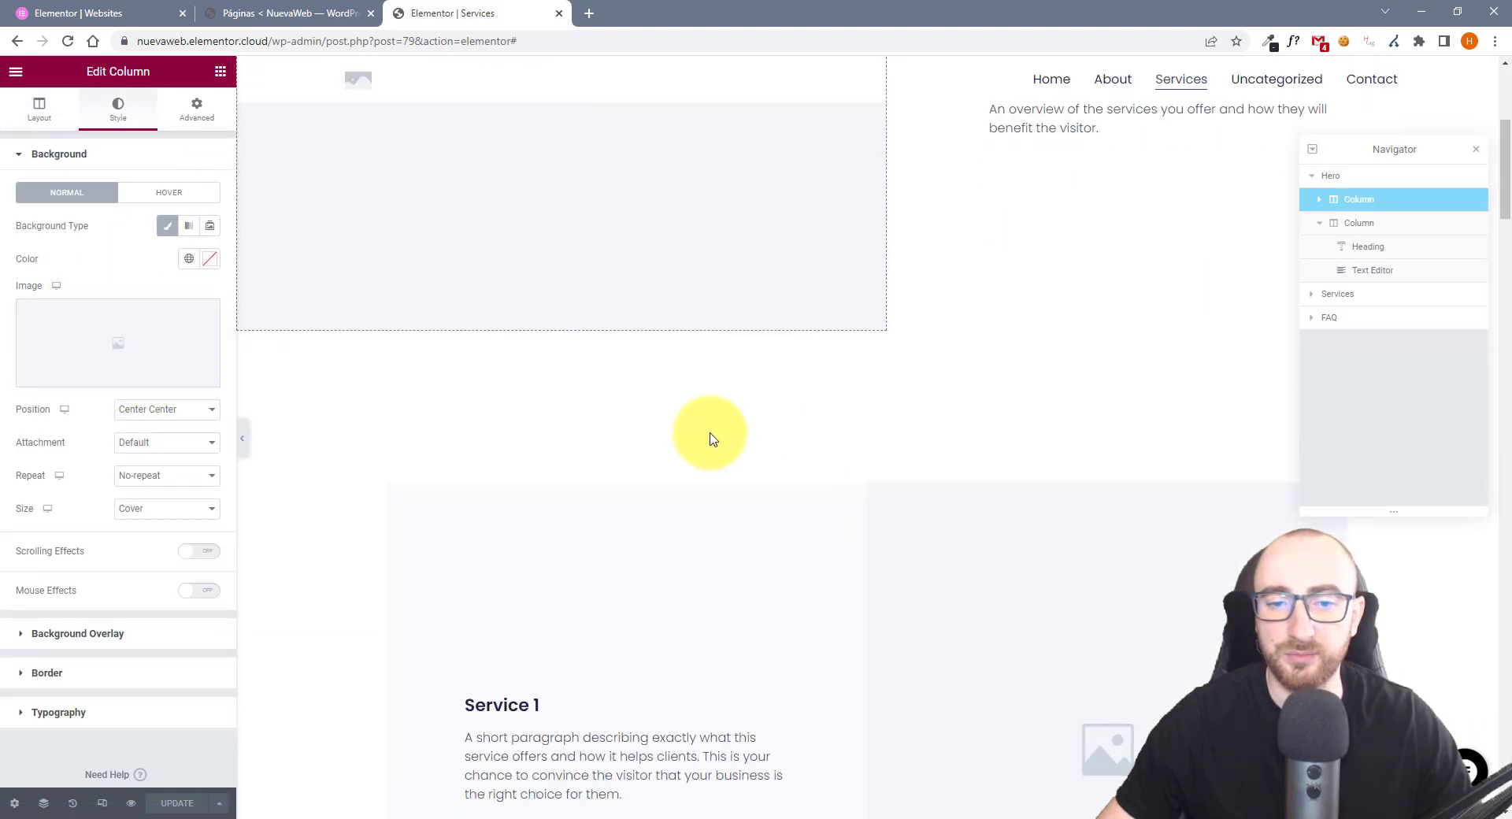
pyautogui.click(866, 237)
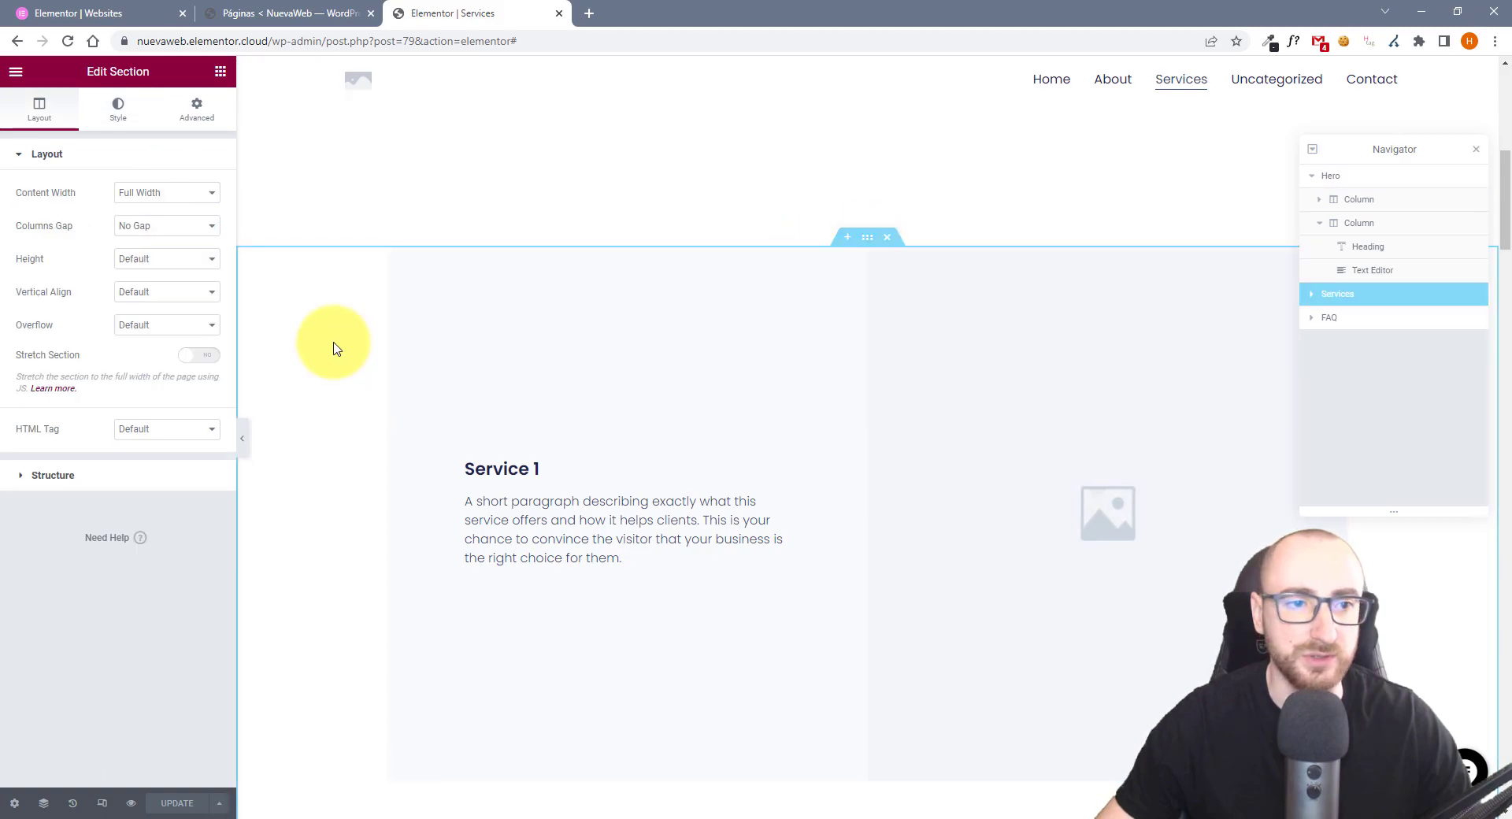
pyautogui.scroll(-6, 819, 335)
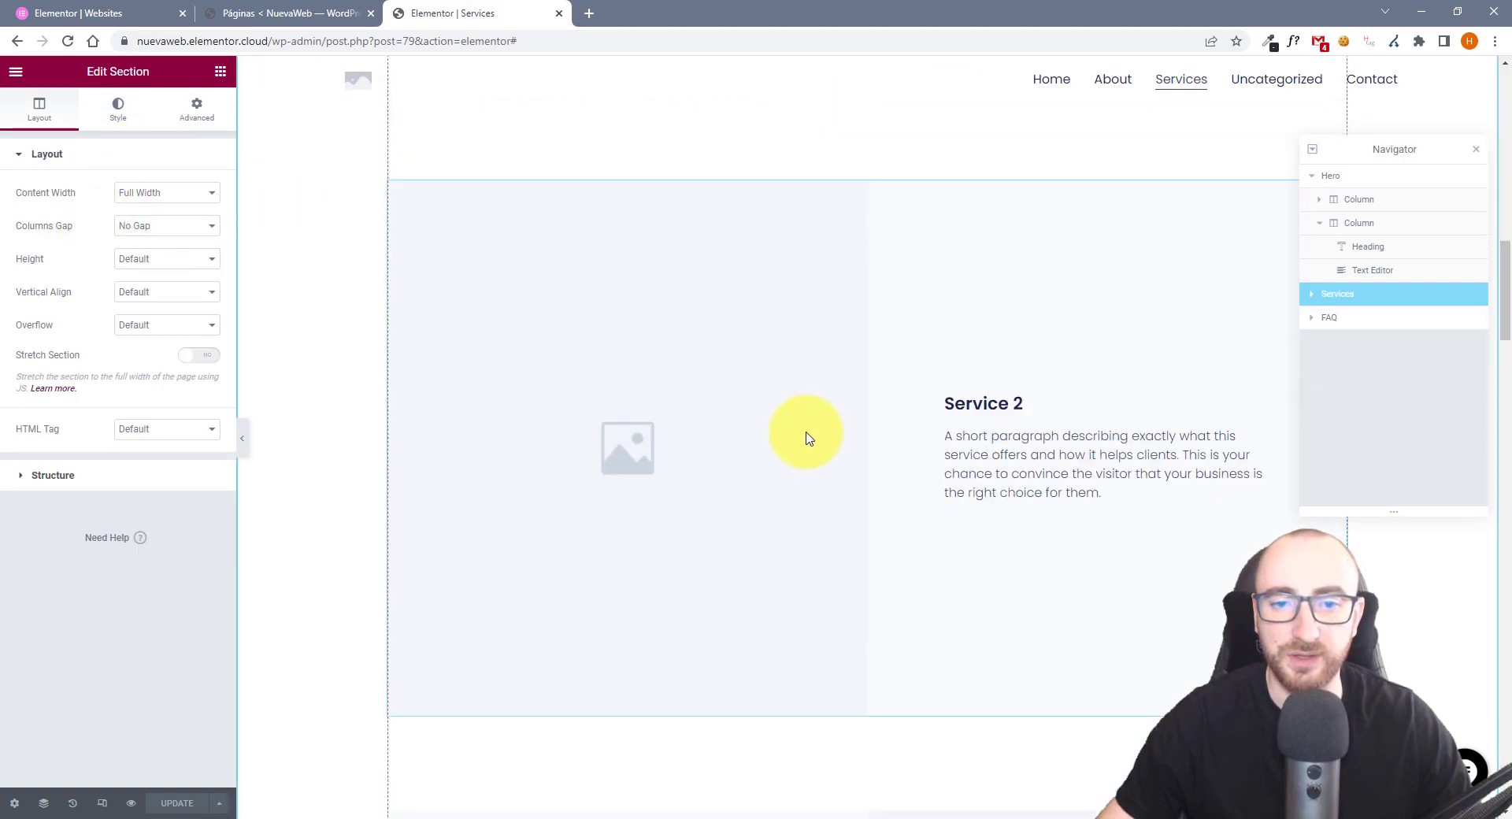
pyautogui.scroll(5, 924, 369)
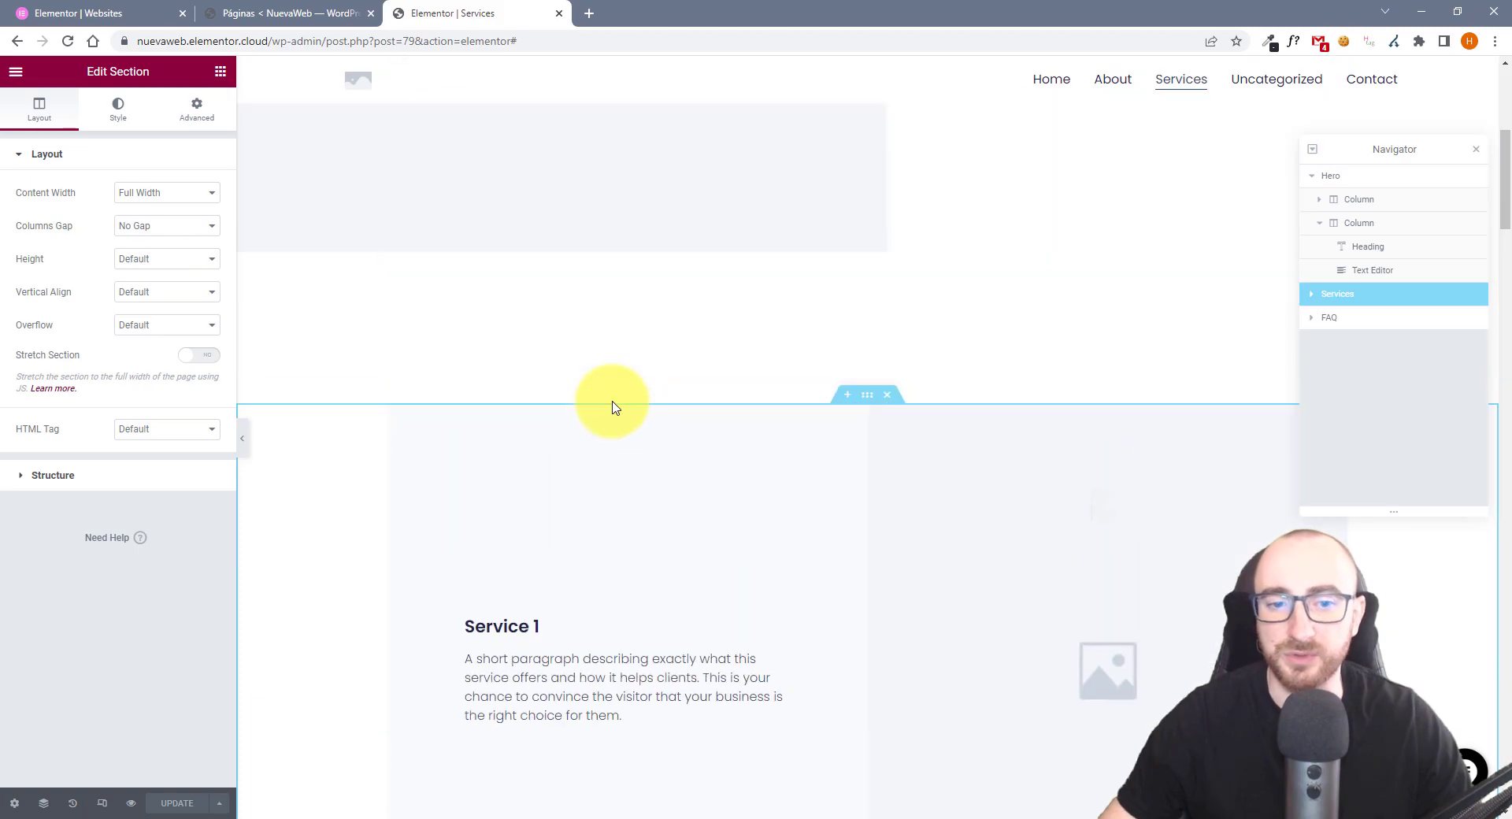
# Select the Service 1 call to action and place the text cursor in its description
pyautogui.click(525, 630)
pyautogui.click(578, 689)
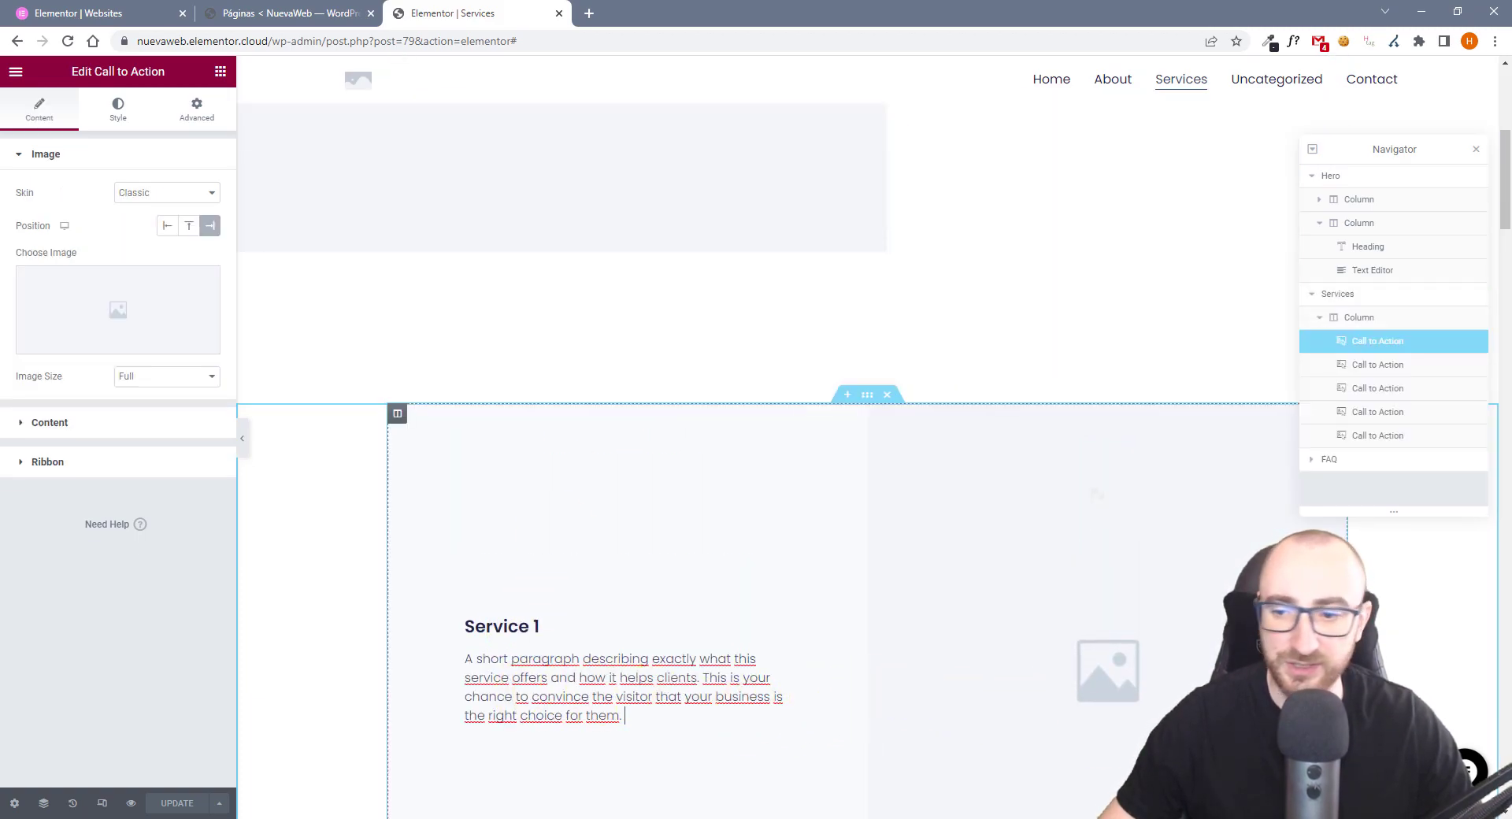
# Look at the Elementor support chat, then close both the chat and the Navigator
pyautogui.click(1469, 765)
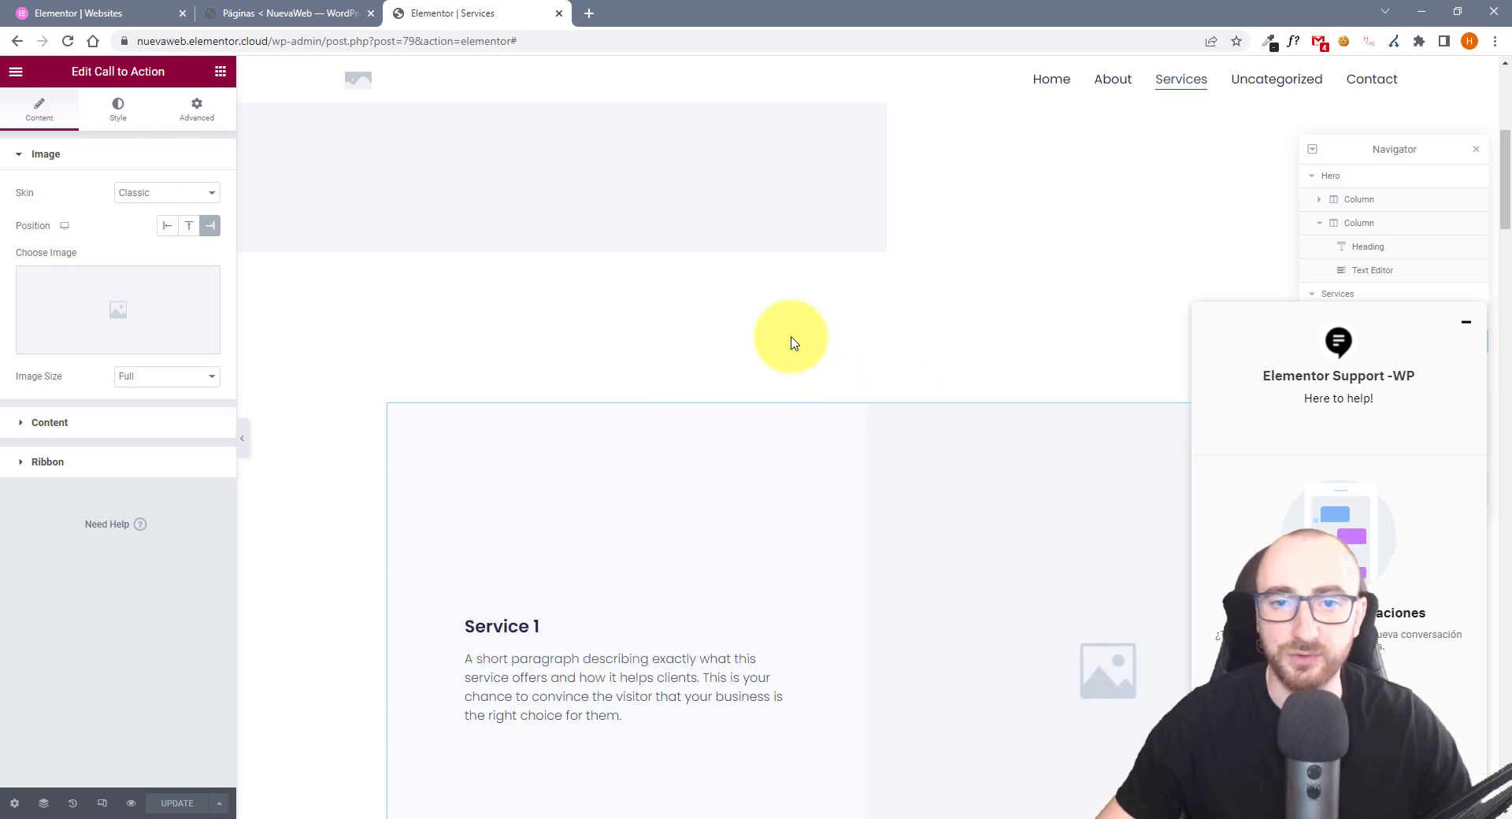
pyautogui.scroll(2, 850, 306)
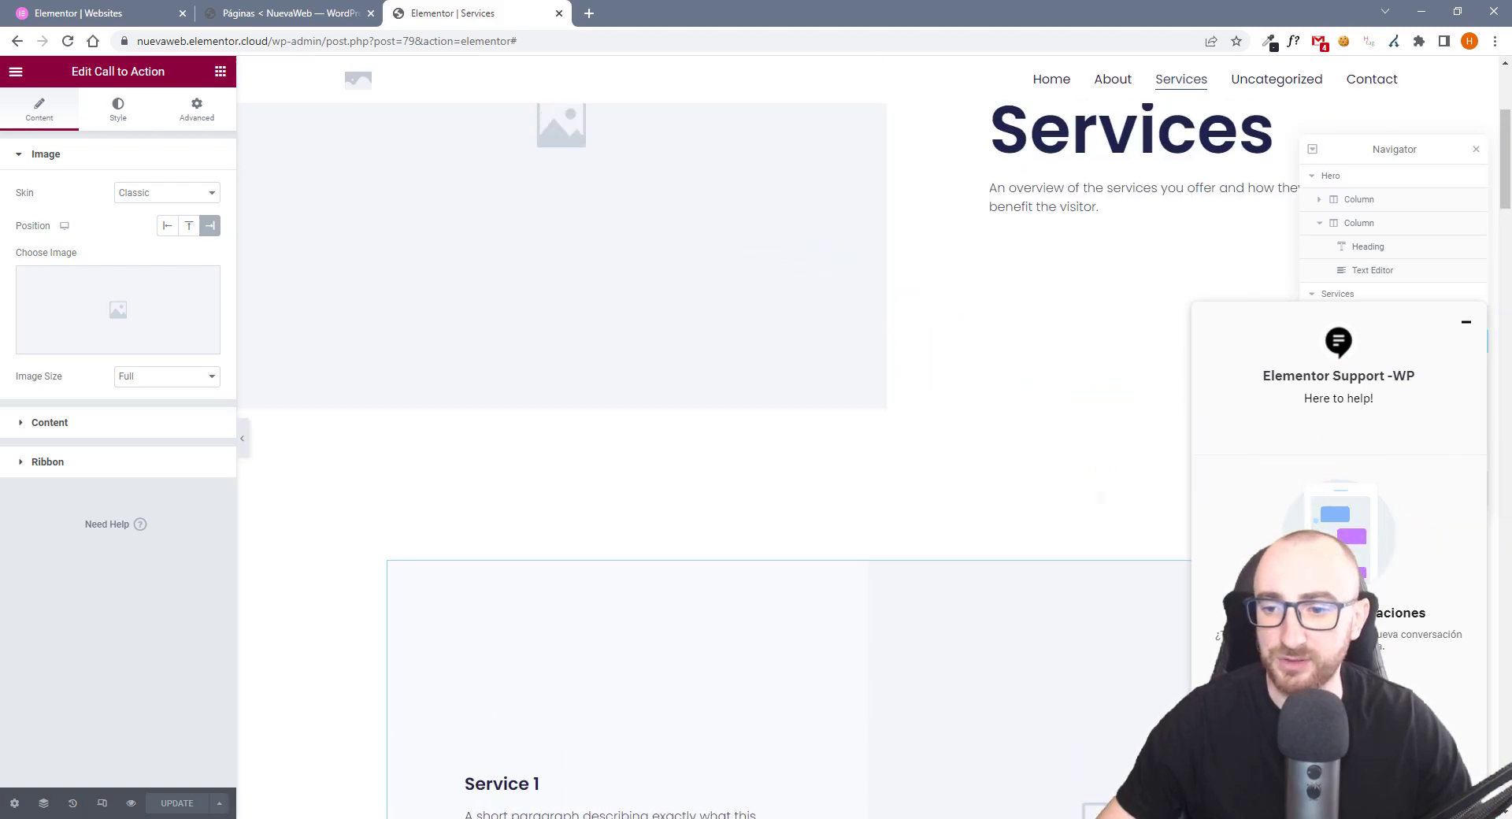
pyautogui.click(1470, 324)
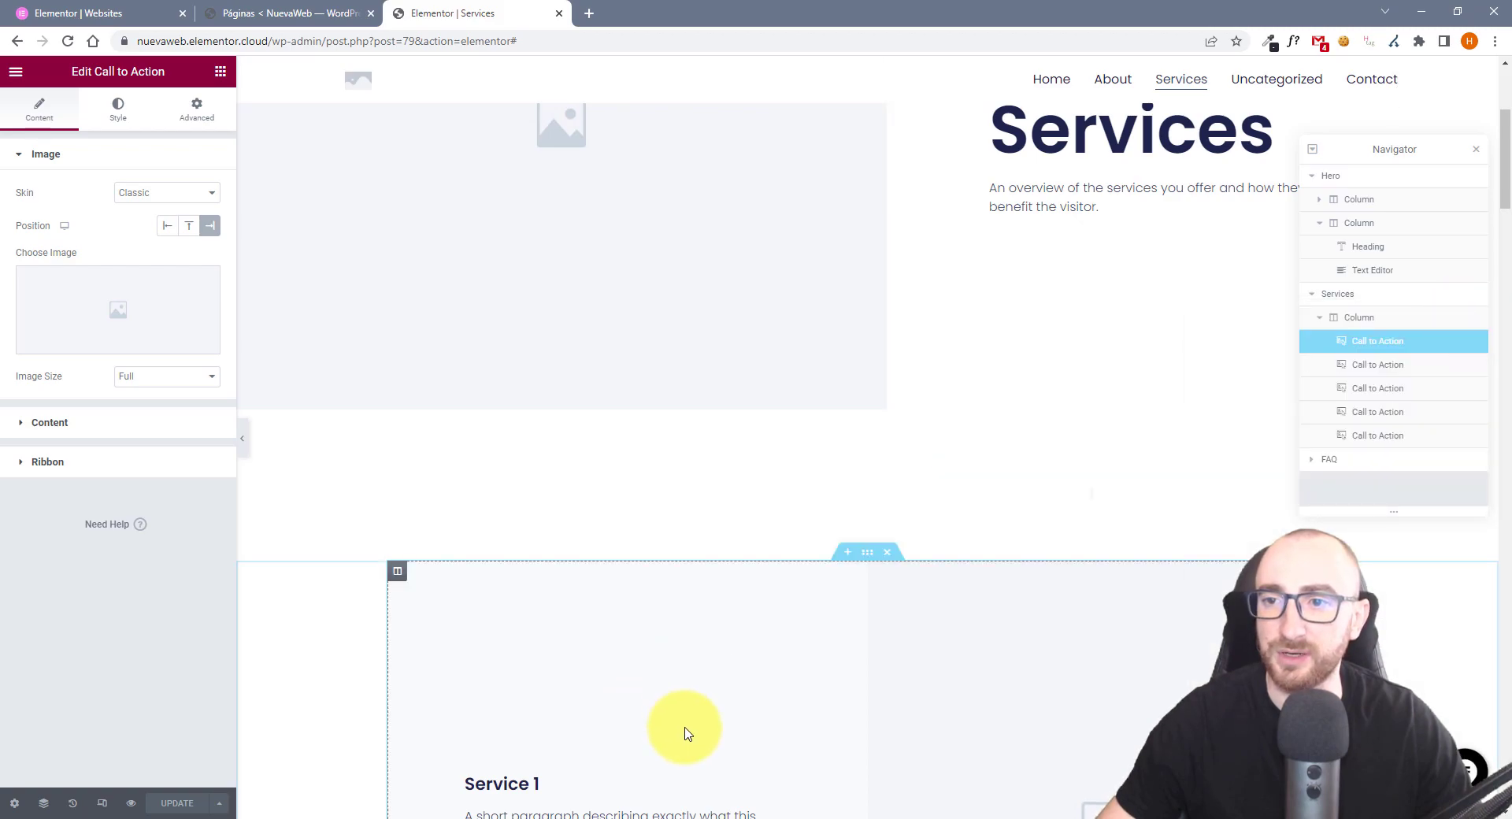
pyautogui.click(1479, 152)
# Open the template library from the empty area below the FAQ section and browse its page templates
pyautogui.scroll(-20, 925, 404)
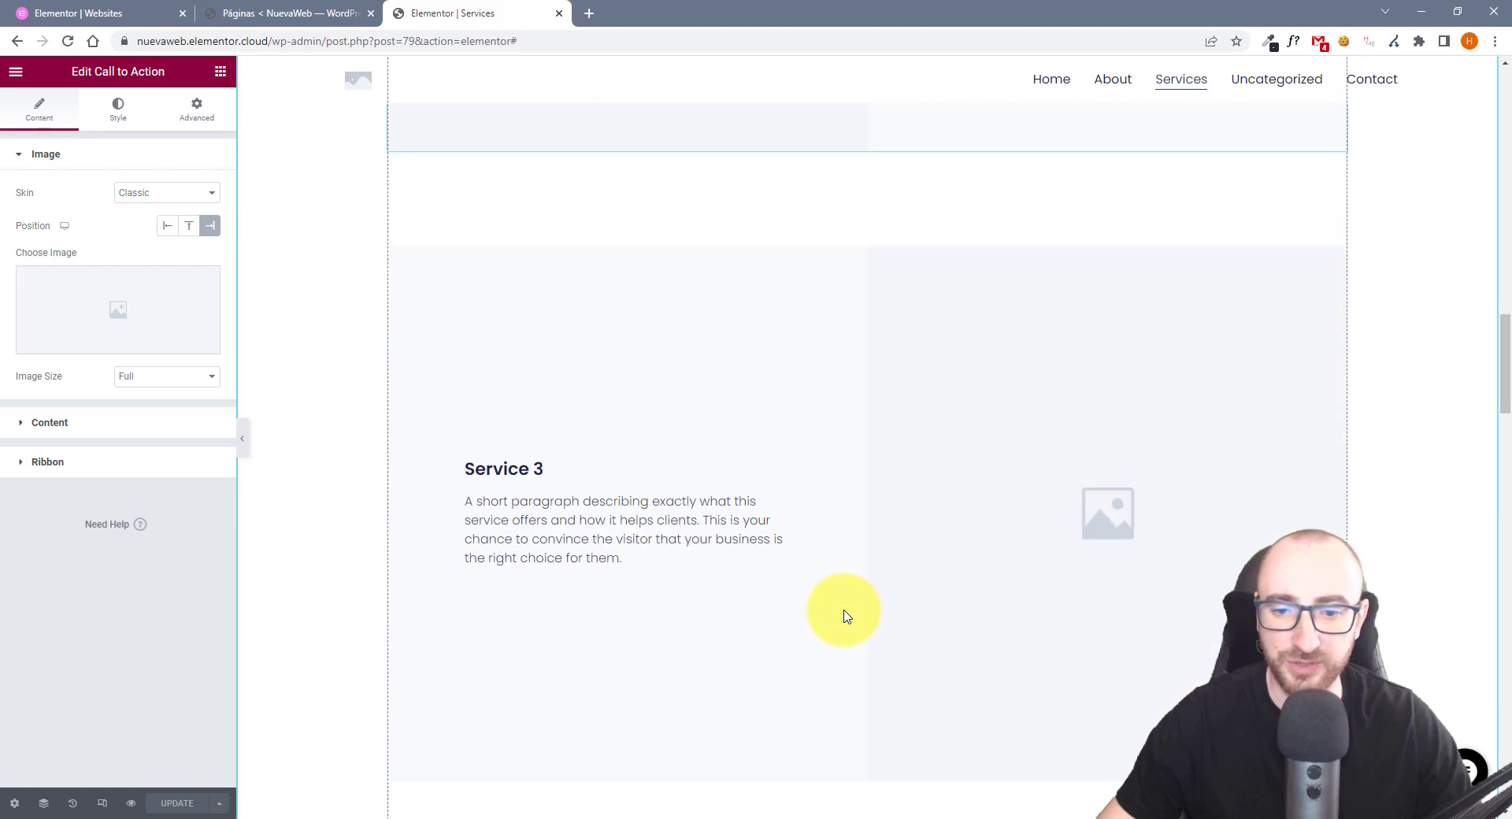
pyautogui.scroll(-20, 847, 616)
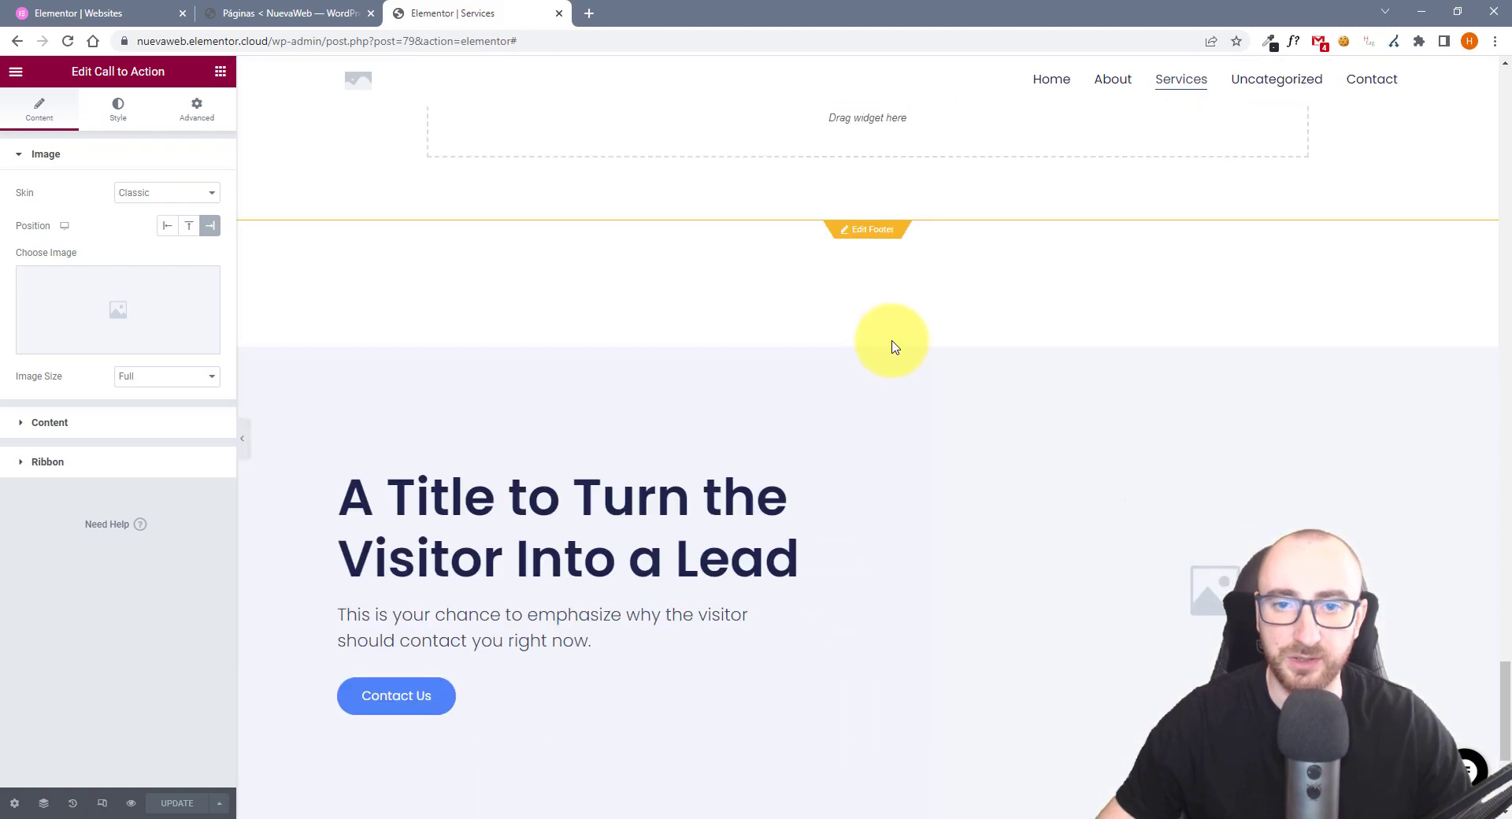
pyautogui.scroll(3, 894, 348)
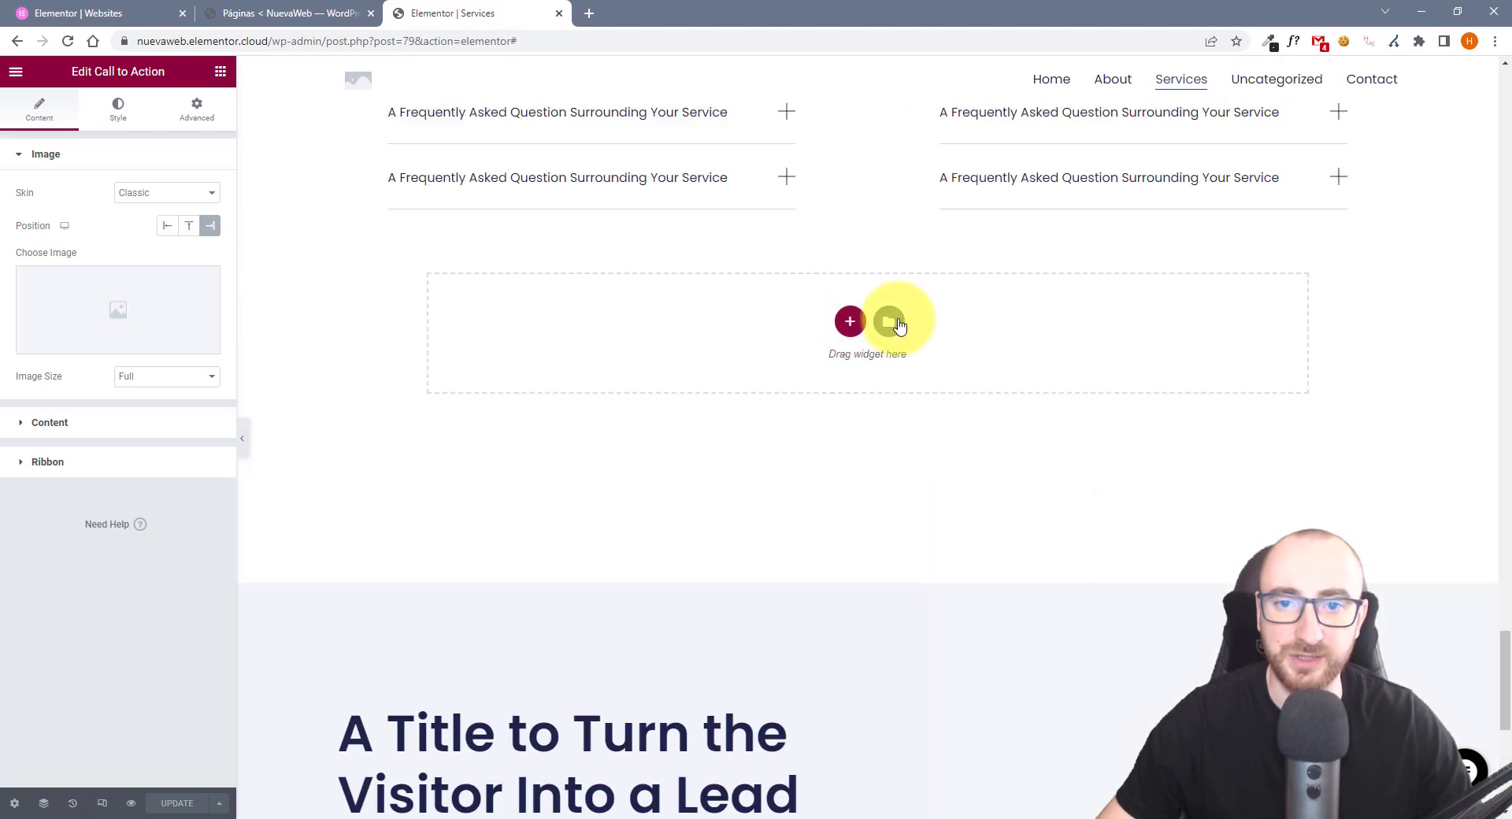
pyautogui.click(890, 322)
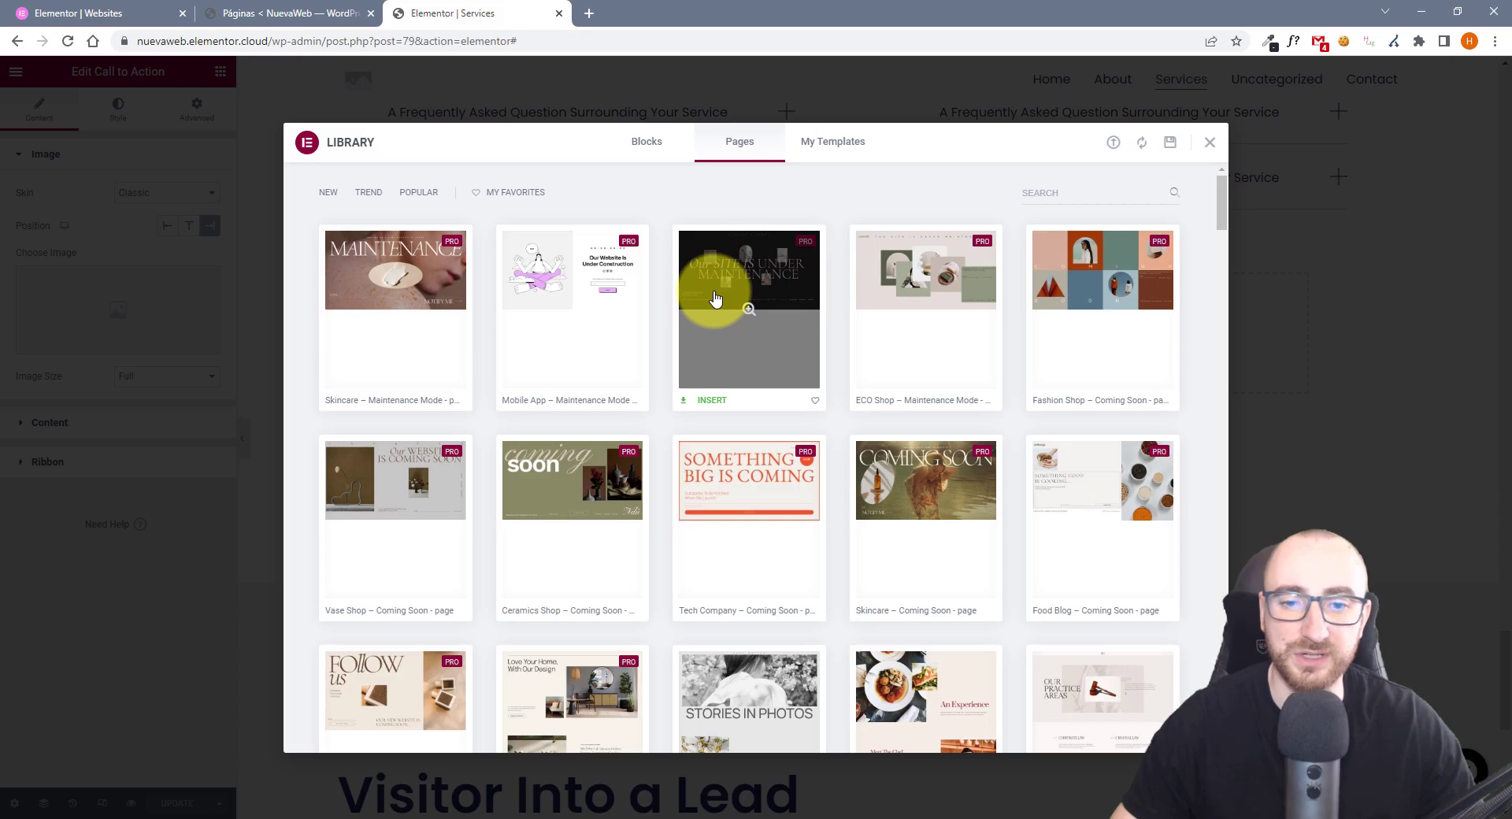
pyautogui.scroll(-9, 760, 253)
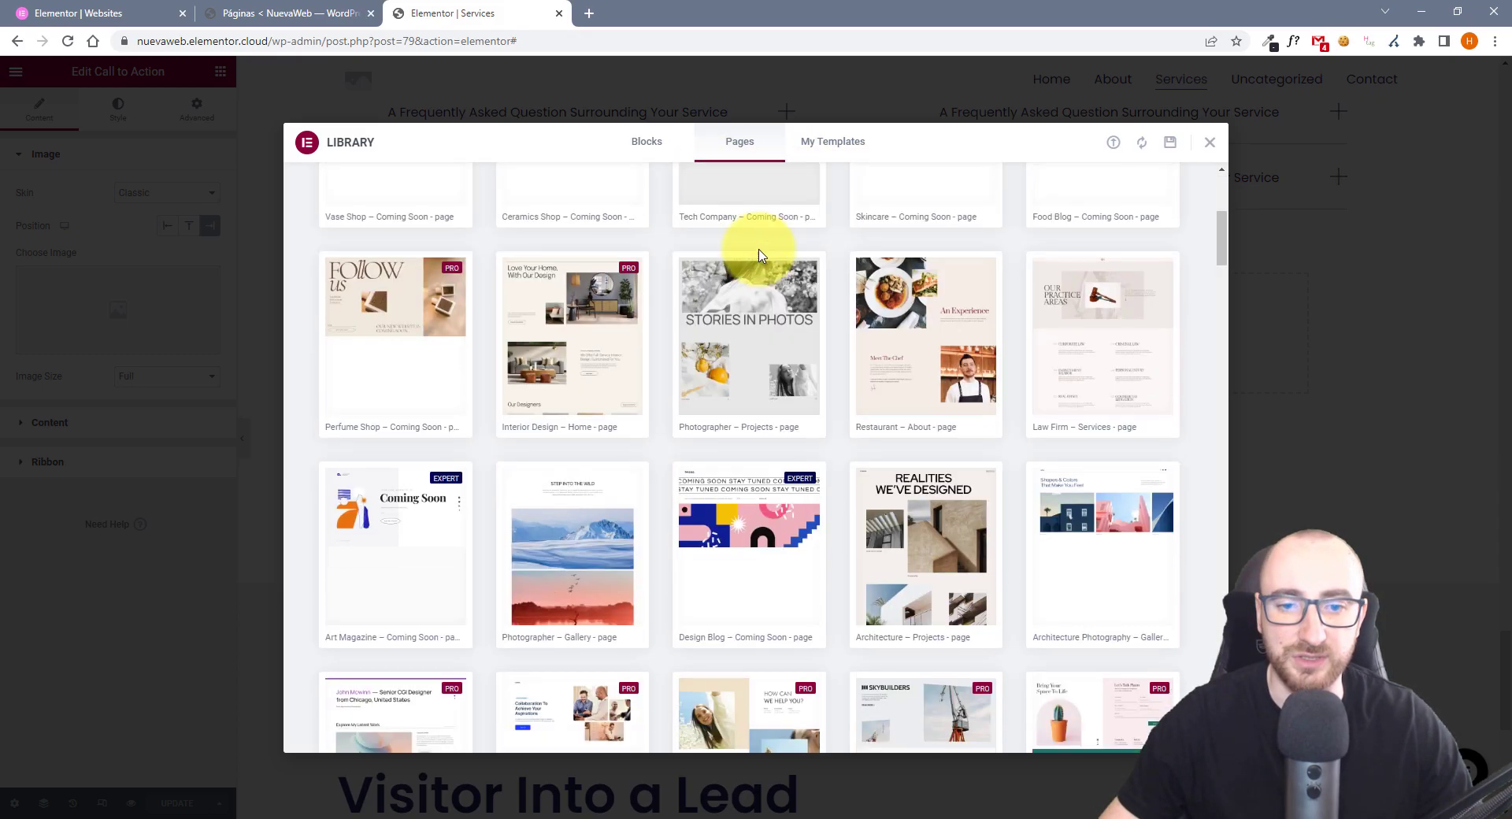
pyautogui.scroll(-3, 873, 392)
pyautogui.scroll(10, 830, 397)
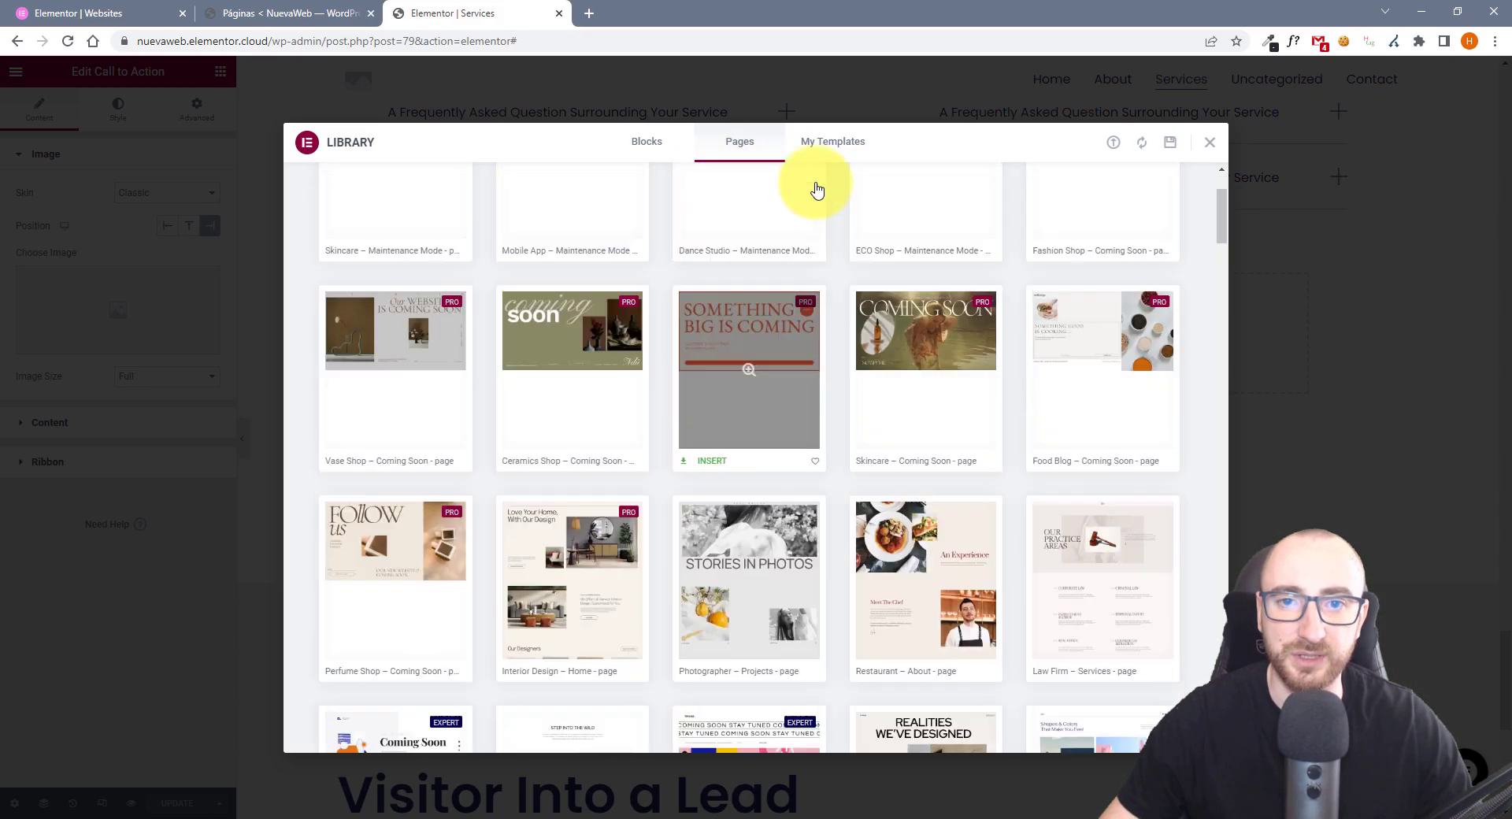
# Review the saved templates and the available page and block templates, then close the library without inserting anything
pyautogui.click(817, 143)
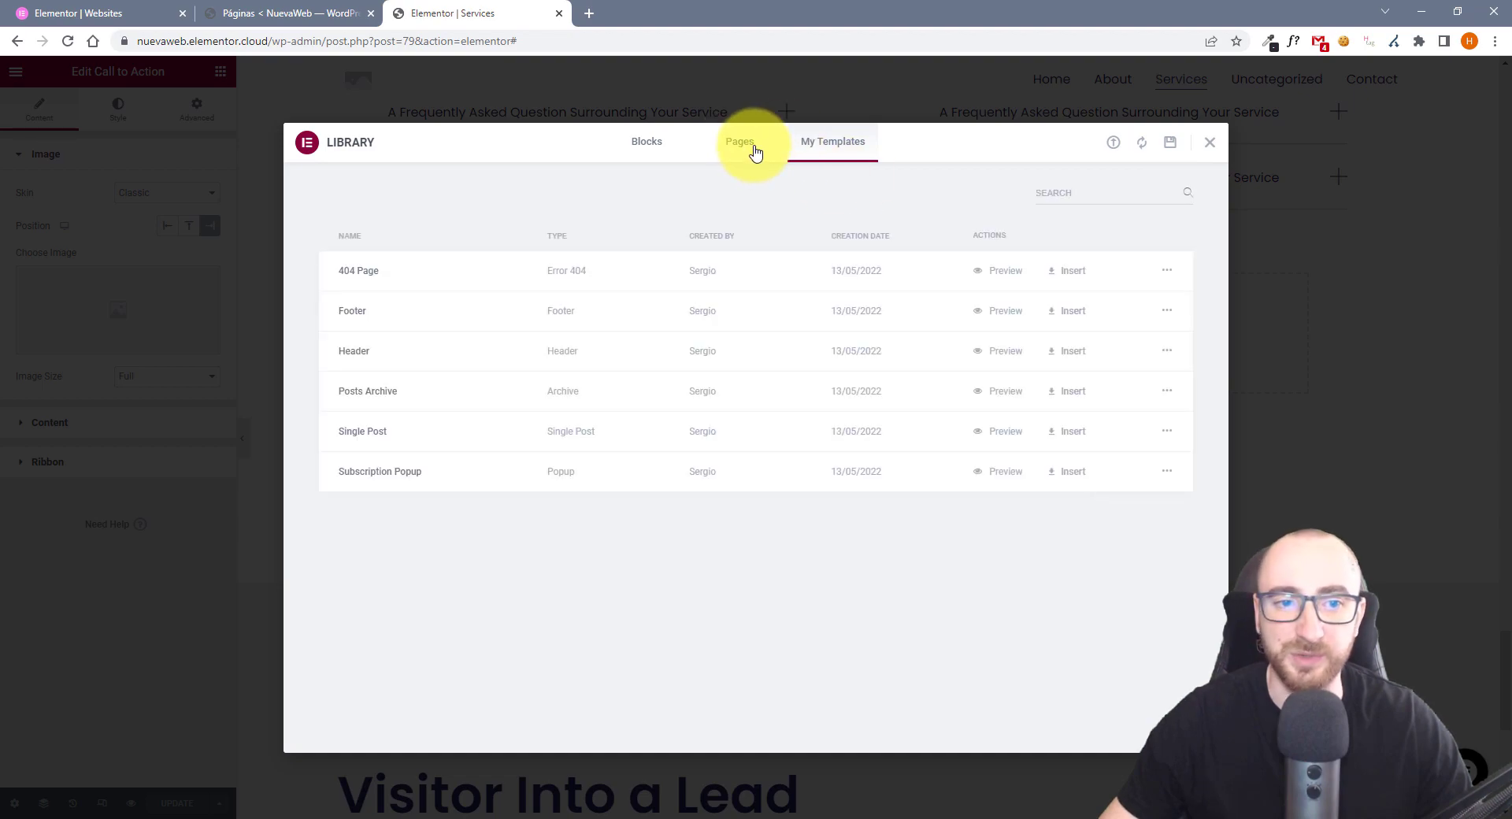
pyautogui.click(755, 152)
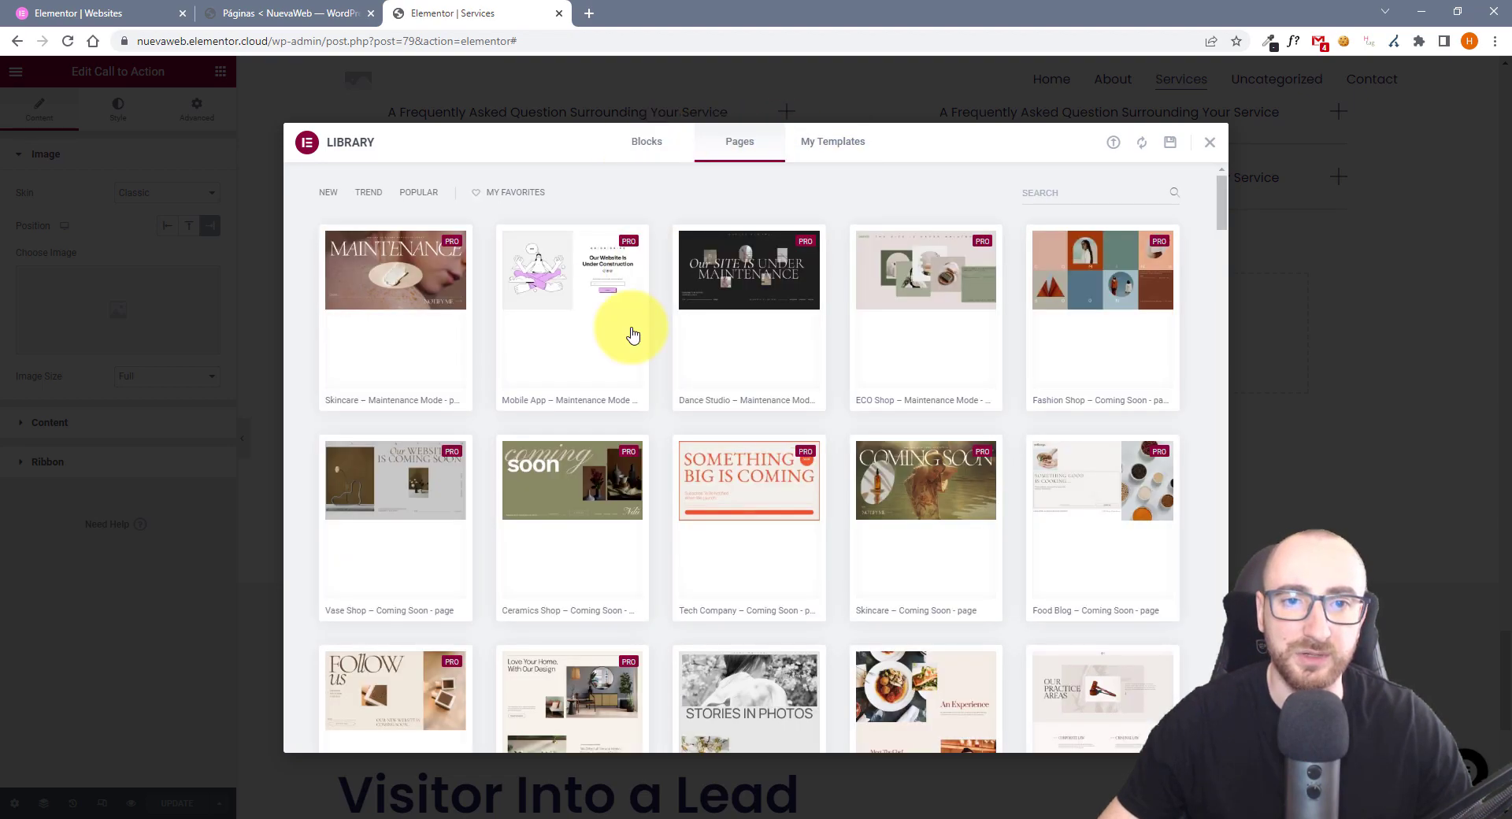
pyautogui.scroll(-10, 719, 446)
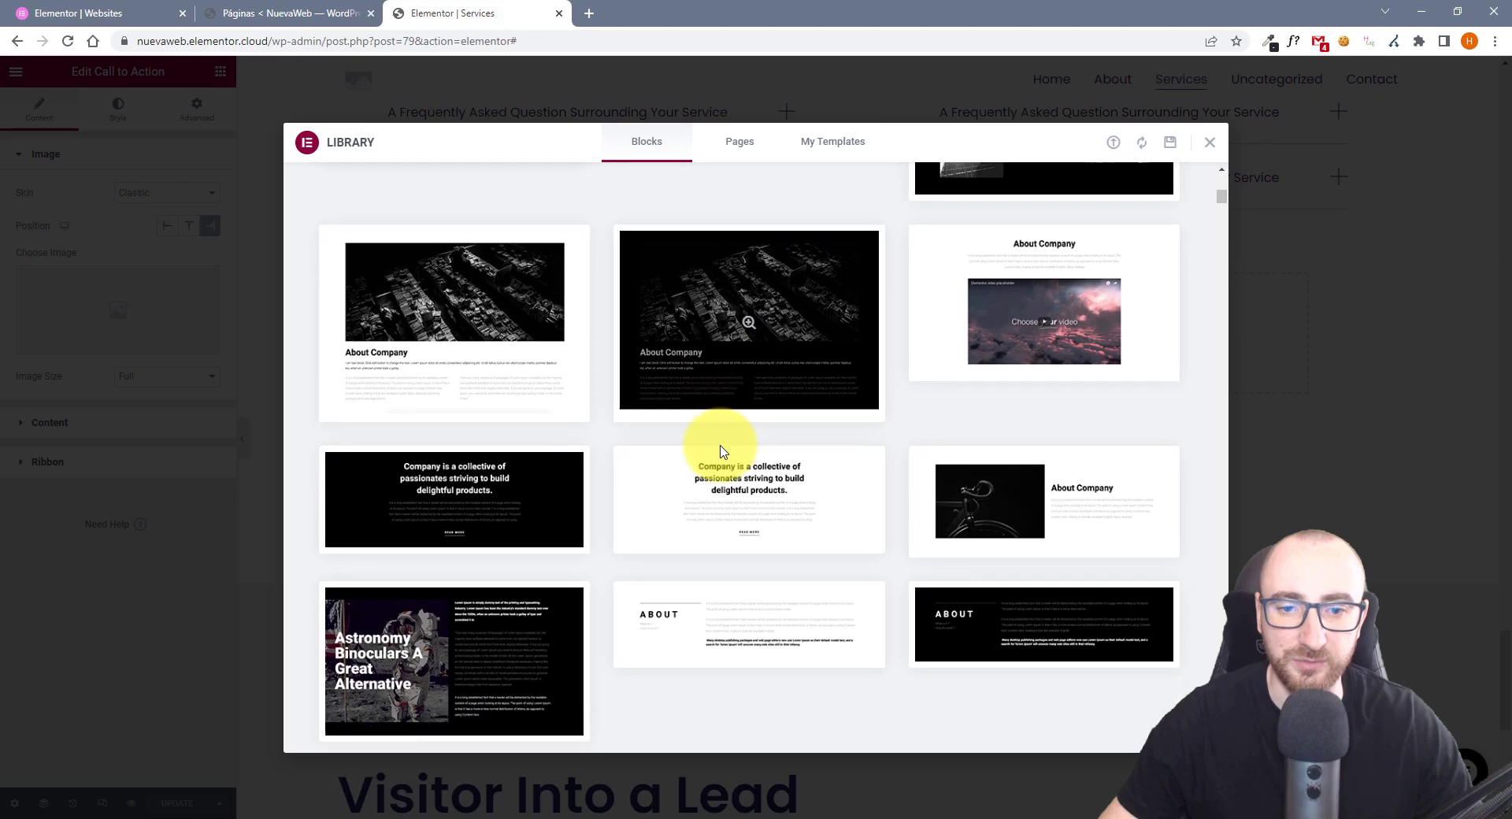
pyautogui.scroll(-10, 719, 451)
pyautogui.scroll(15, 989, 503)
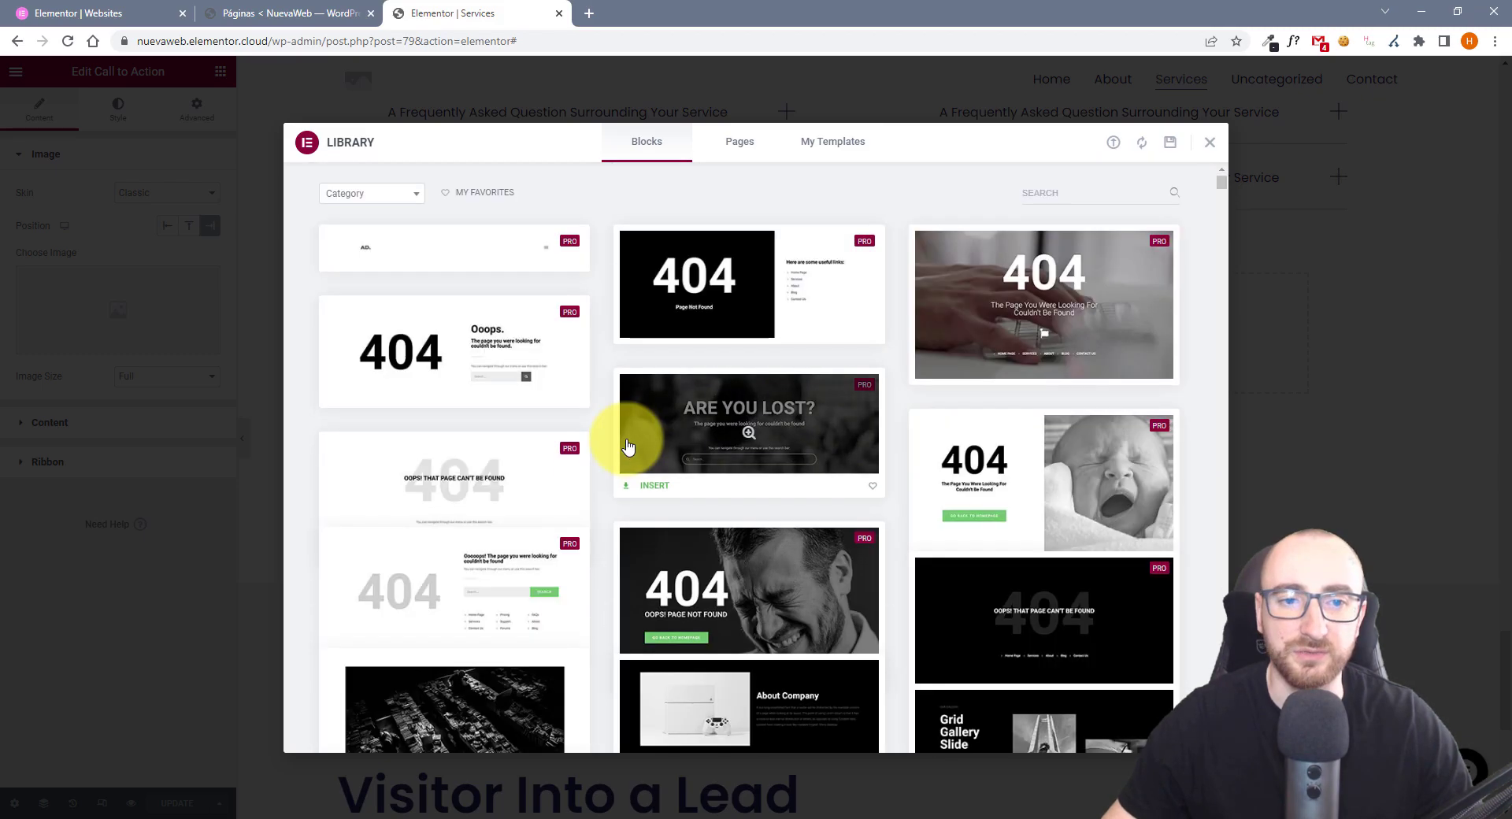
pyautogui.click(1210, 149)
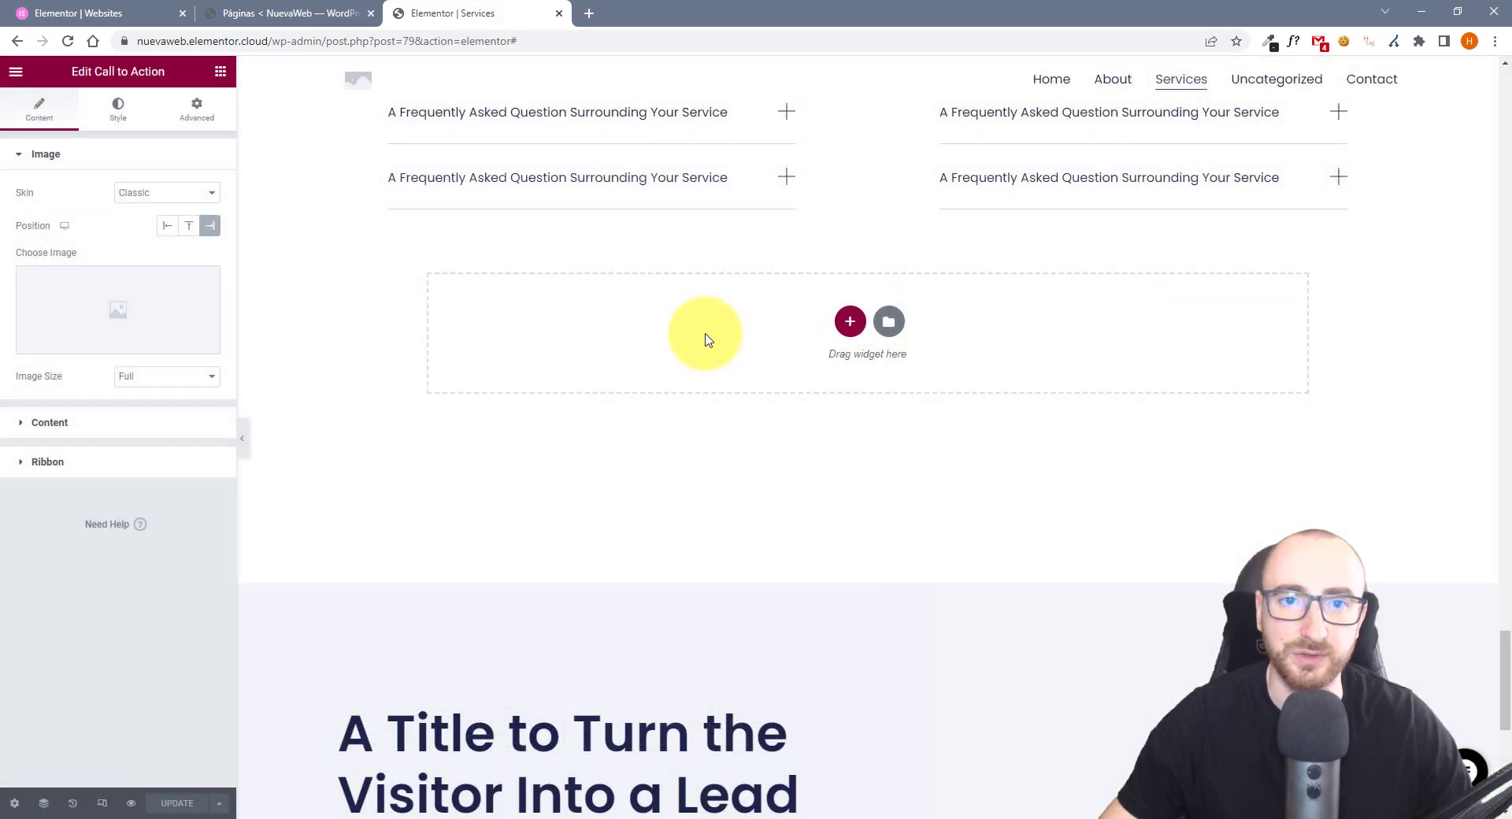
pyautogui.scroll(2, 702, 330)
pyautogui.scroll(4, 803, 381)
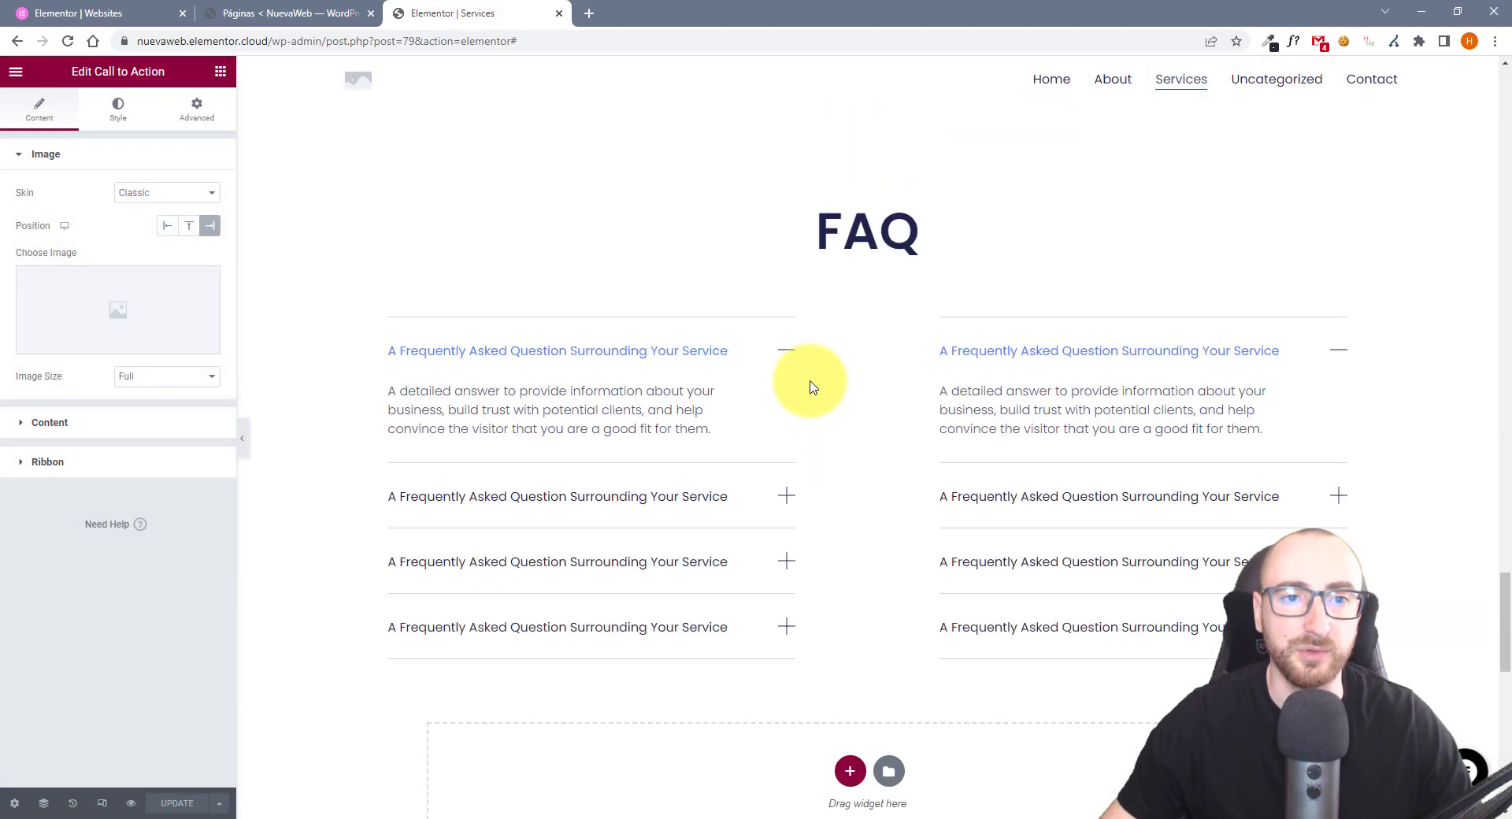
pyautogui.scroll(5, 806, 384)
pyautogui.scroll(20, 804, 384)
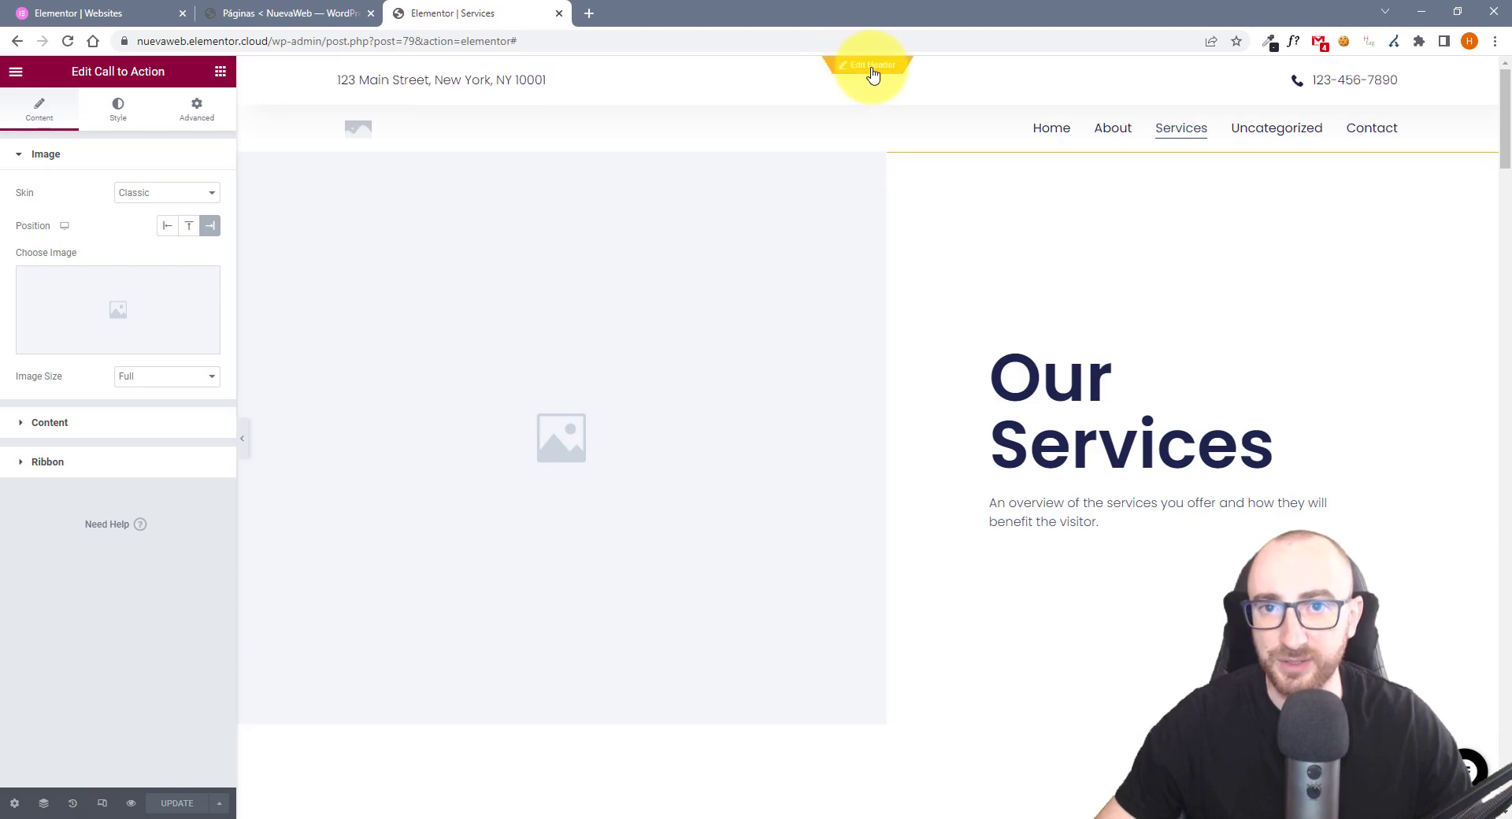
# Switch to the WordPress dashboard, open the live website in a new tab, and launch the Theme Builder from its homepage
pyautogui.click(313, 16)
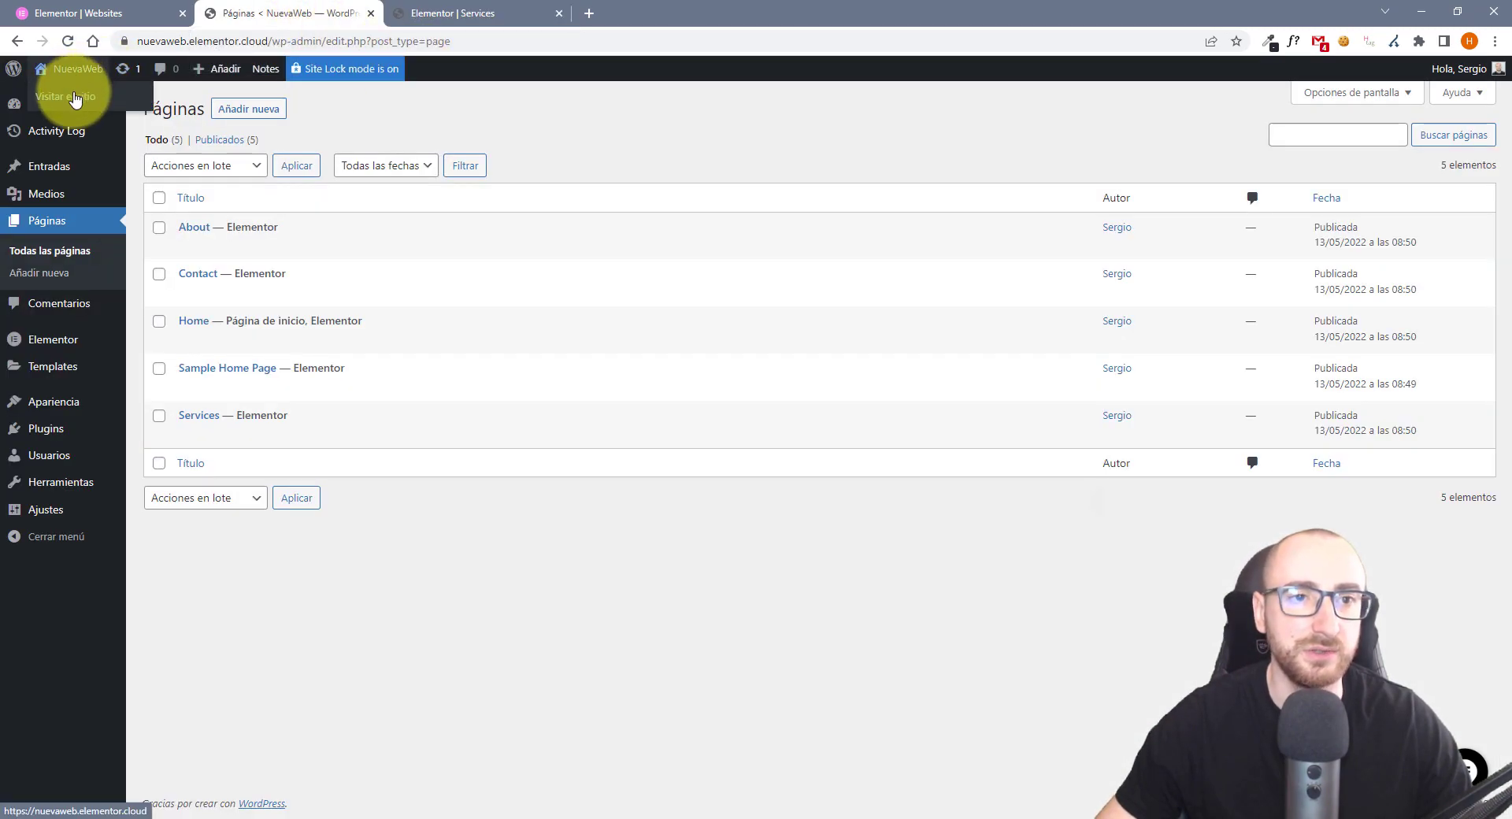
pyautogui.middleClick(74, 99)
pyautogui.click(653, 16)
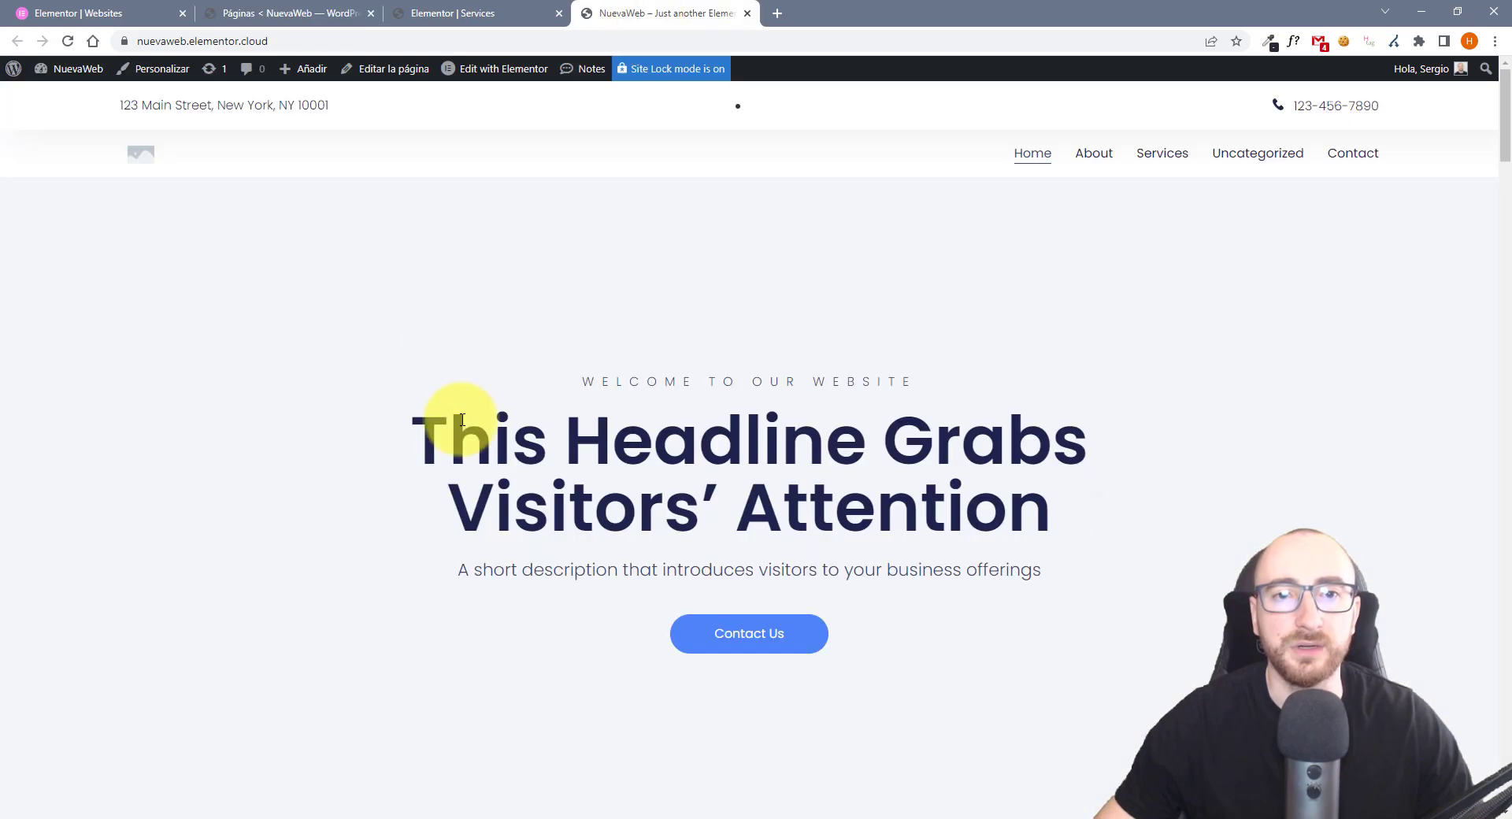
pyautogui.moveTo(491, 75)
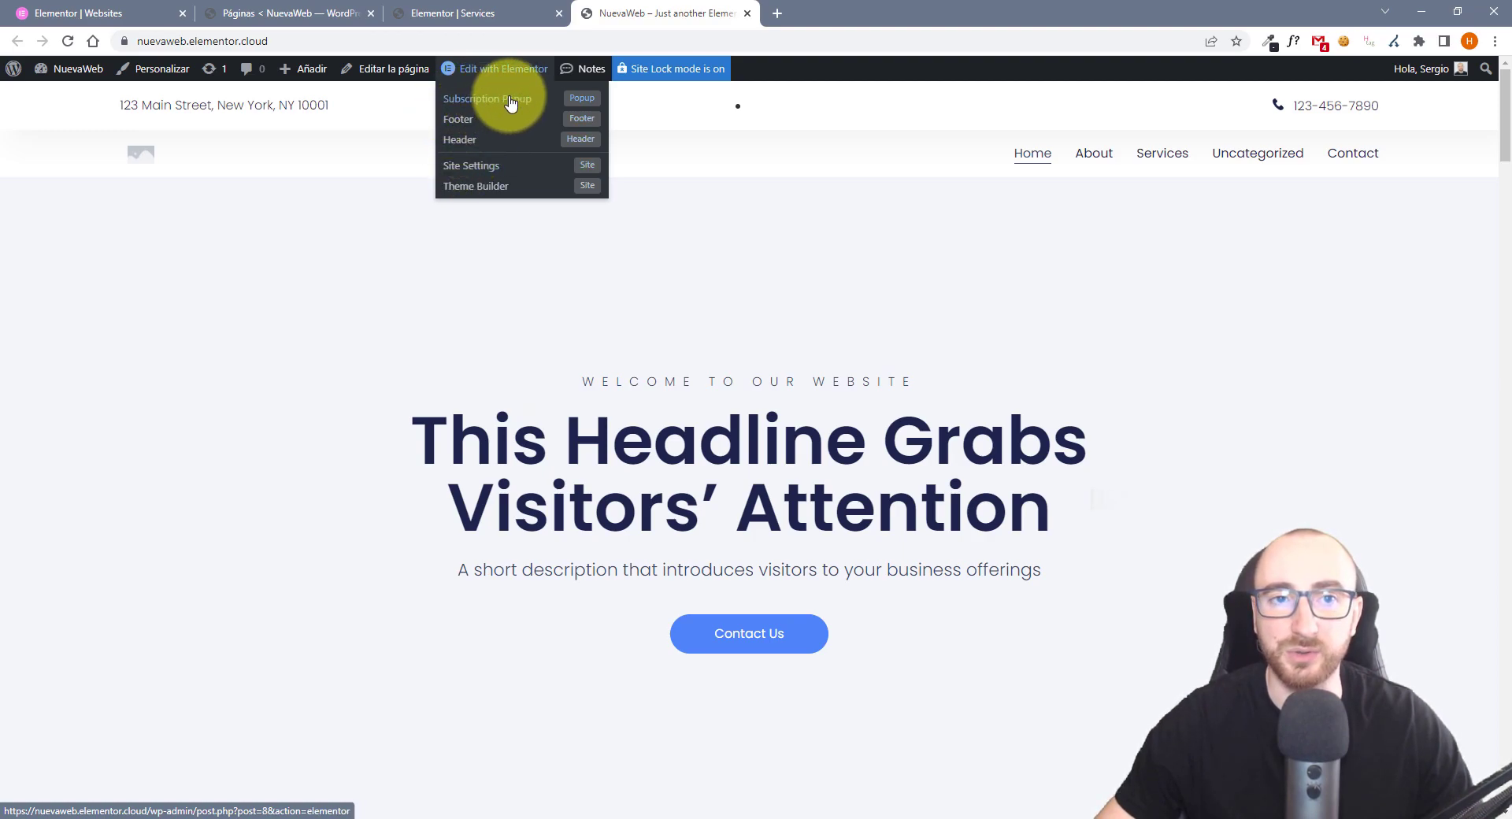
pyautogui.click(472, 187)
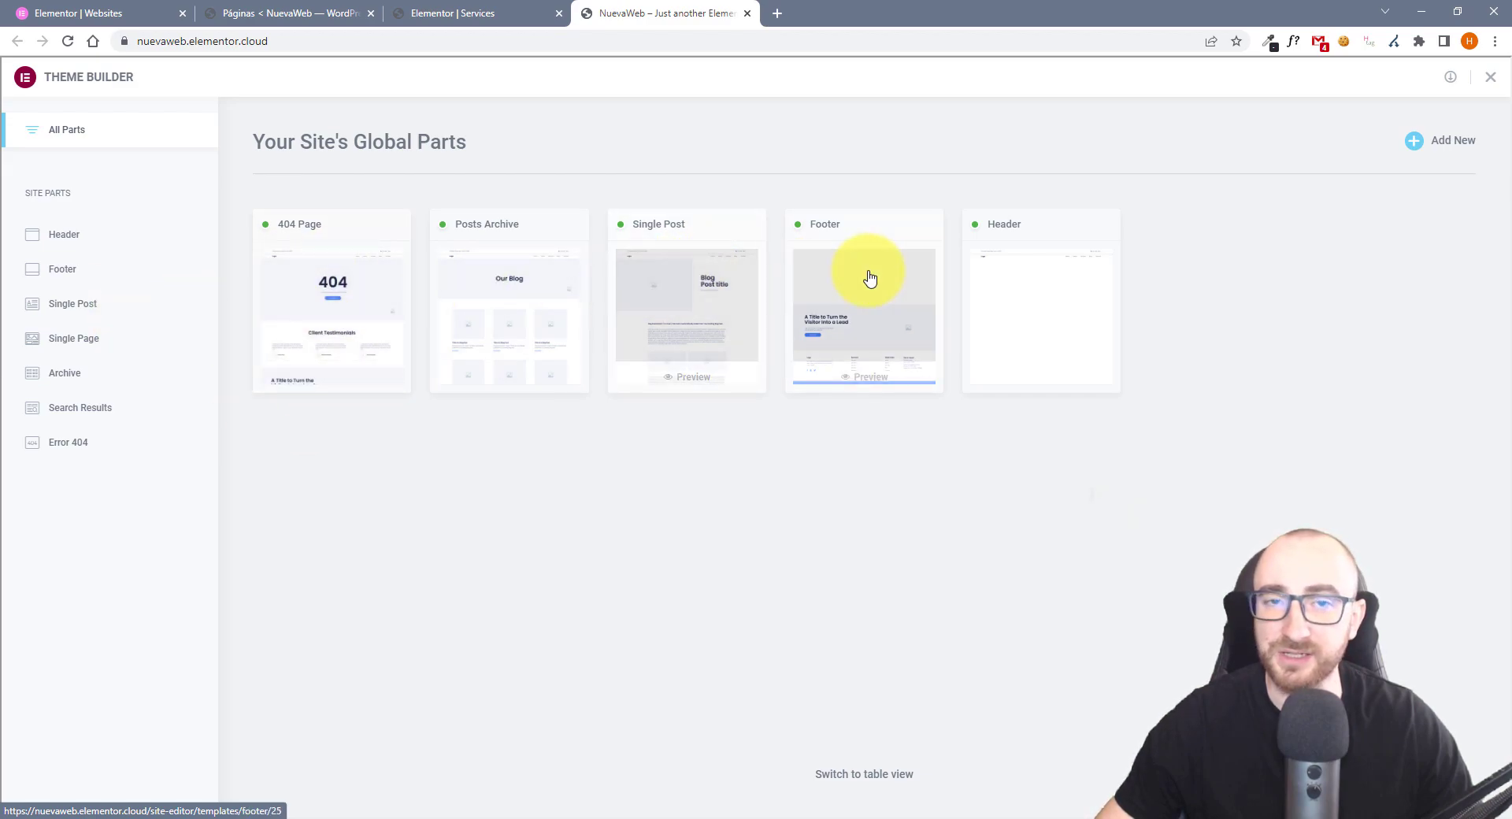
# Review the Theme Builder's site parts, including Archive, Header, Footer, Error 404, Single Post and Single Page
pyautogui.click(70, 372)
pyautogui.click(81, 340)
pyautogui.click(82, 279)
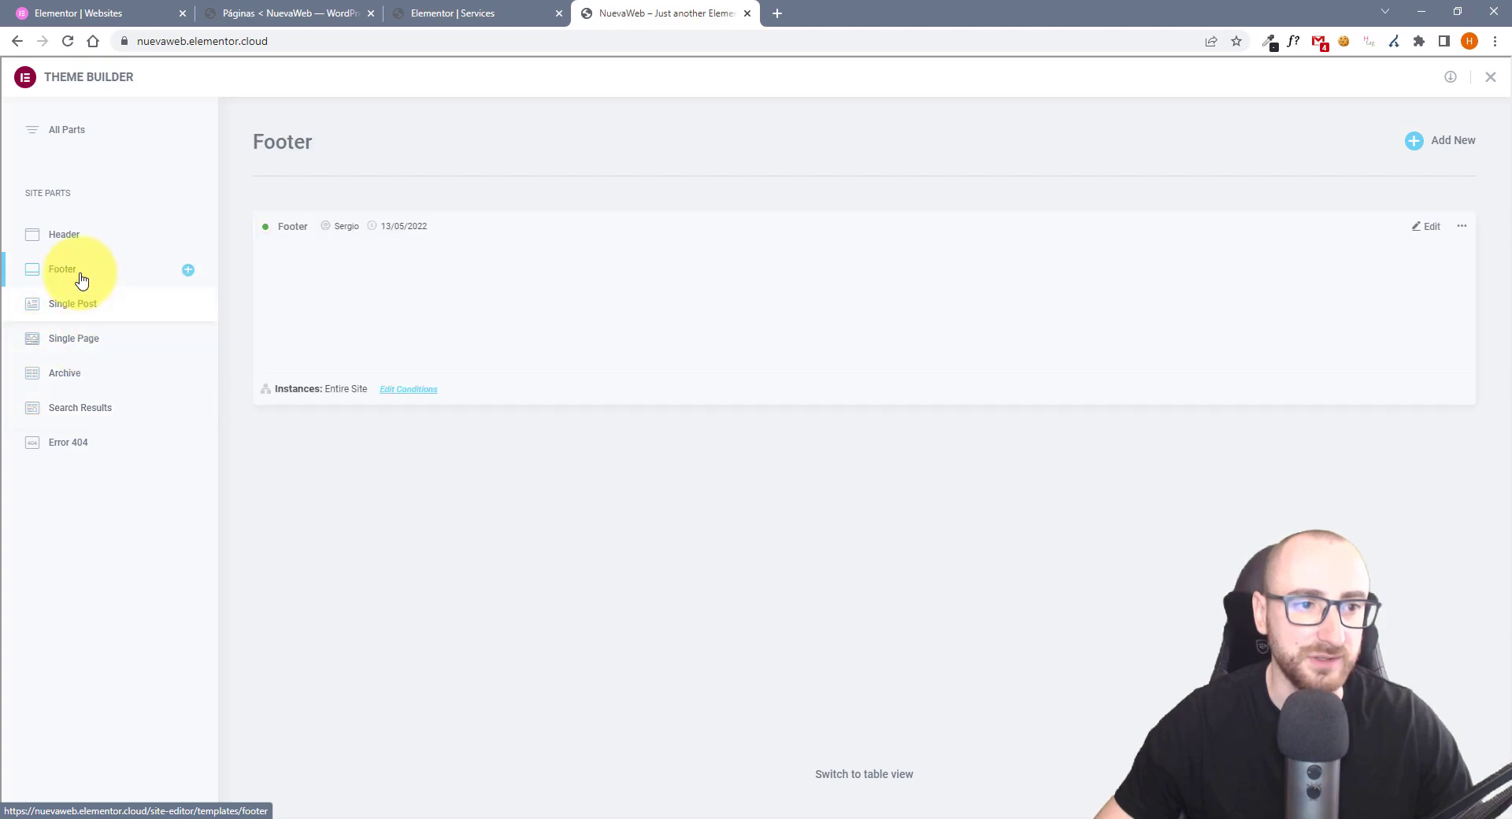
pyautogui.click(79, 240)
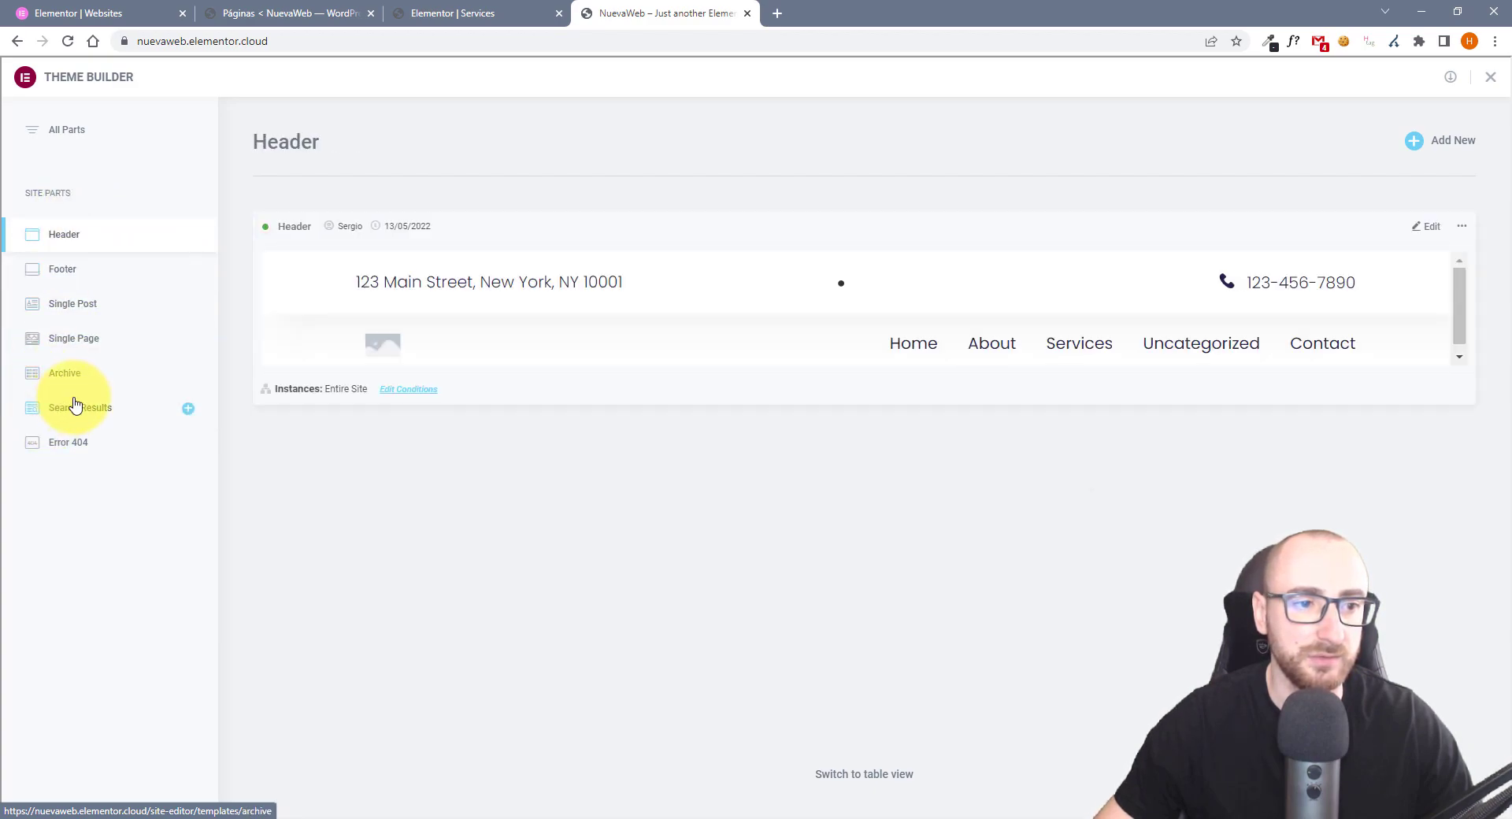
pyautogui.click(64, 443)
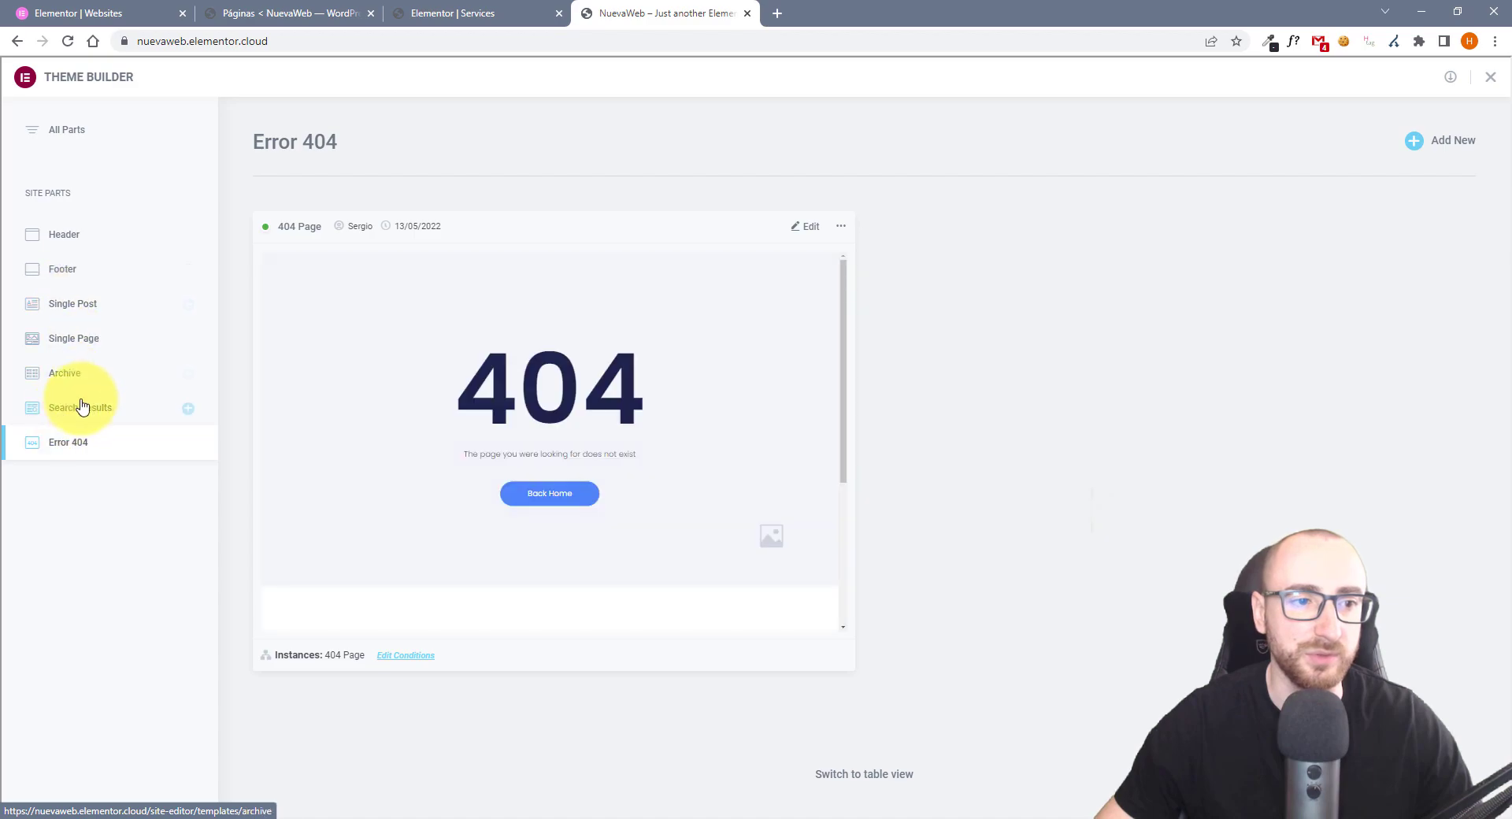
pyautogui.click(87, 307)
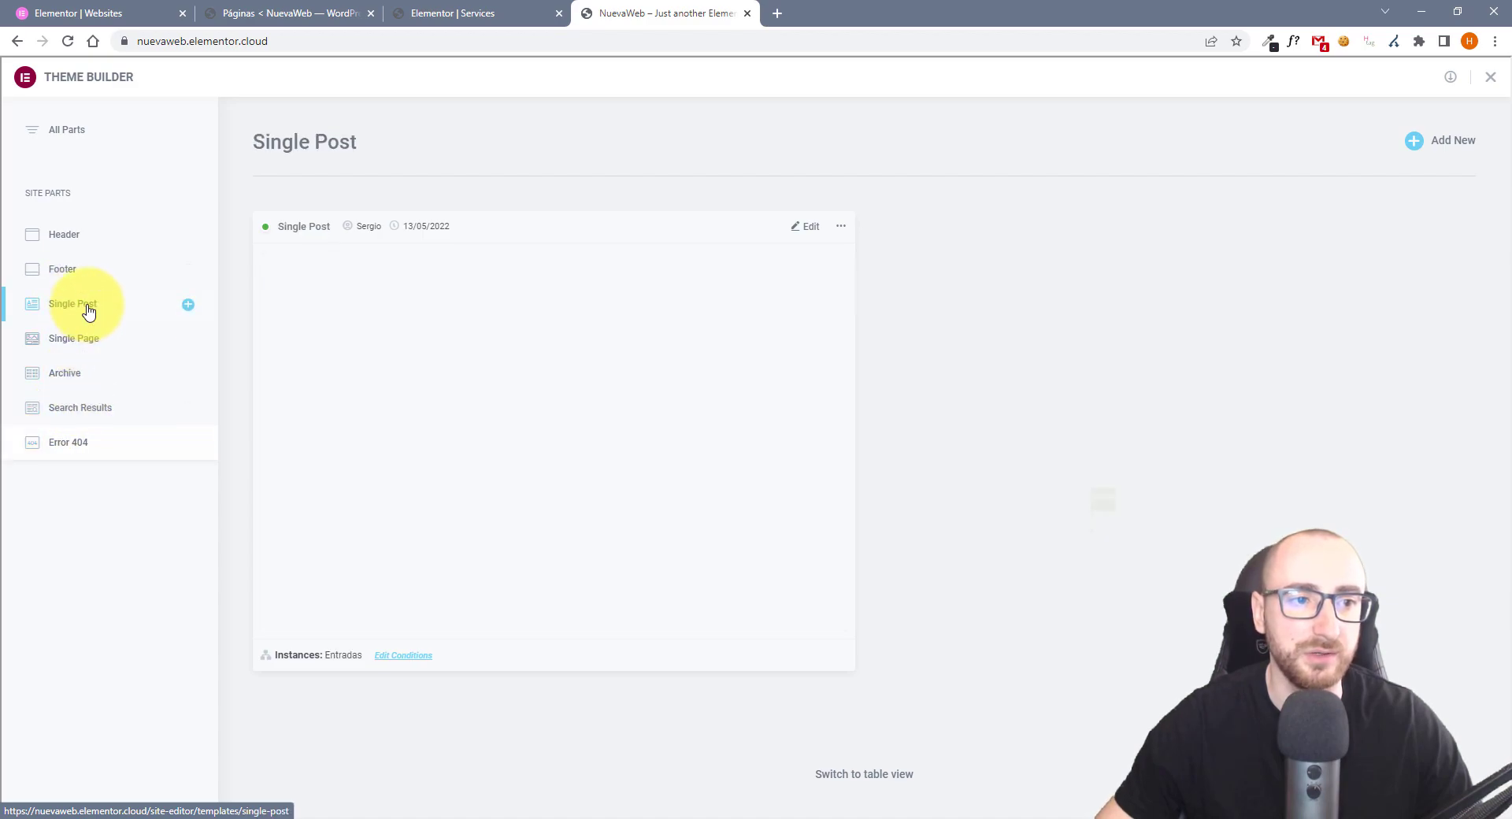
pyautogui.click(67, 270)
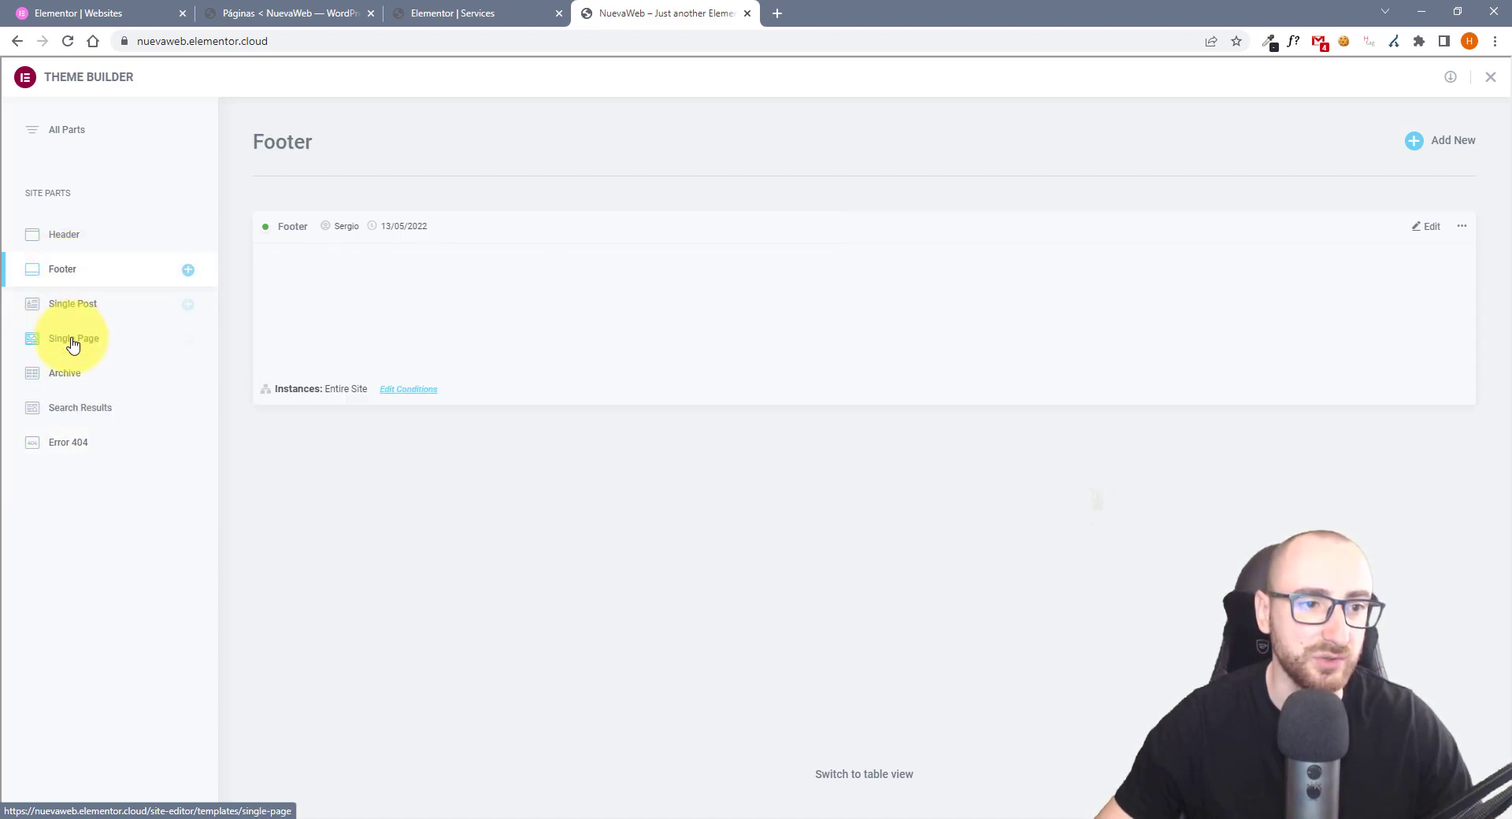
pyautogui.click(69, 337)
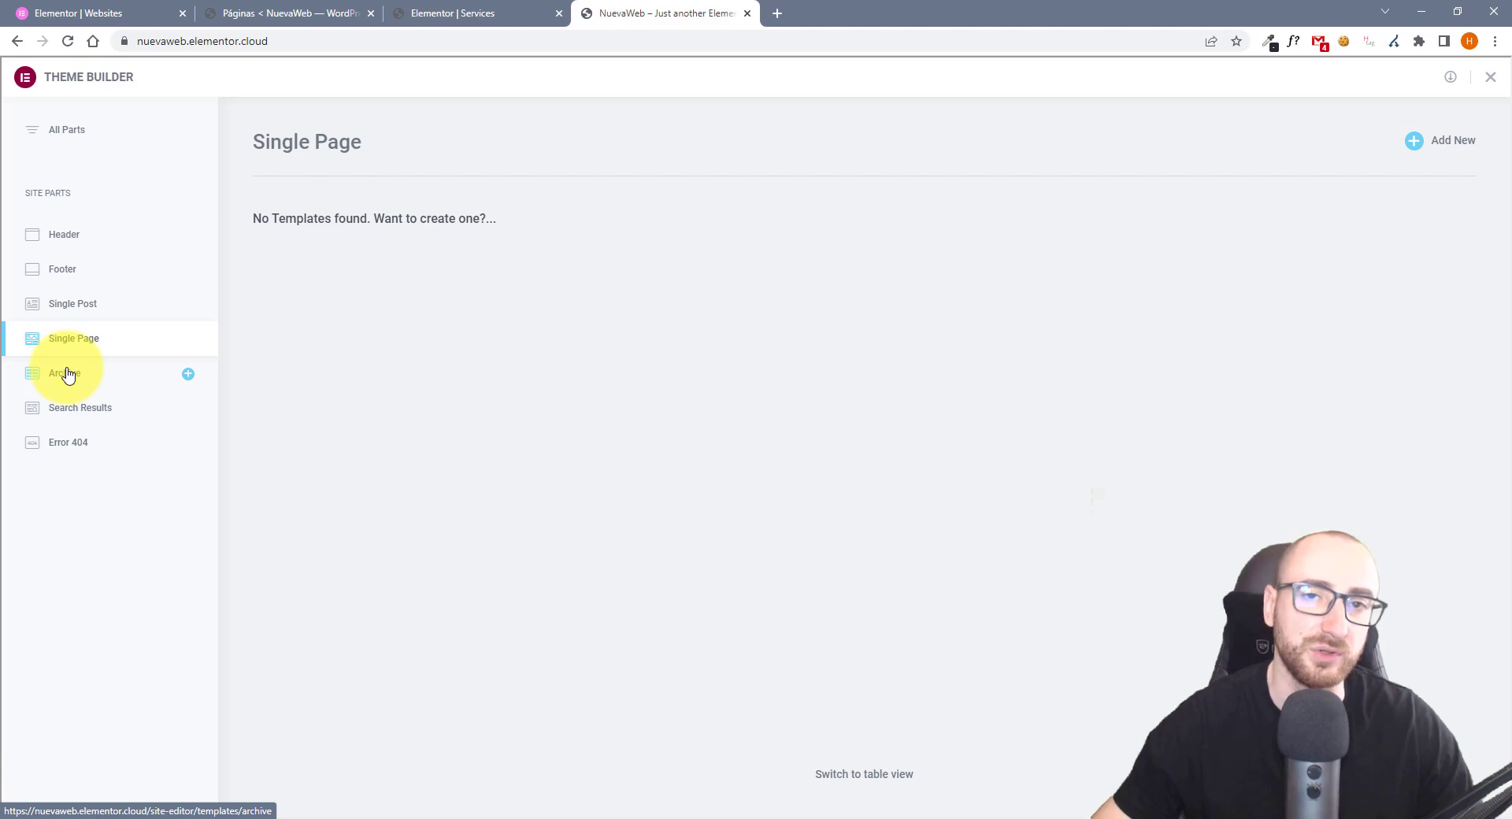
# Examine the preview of the Error 404 page template down to its Client Testimonials section
pyautogui.click(67, 443)
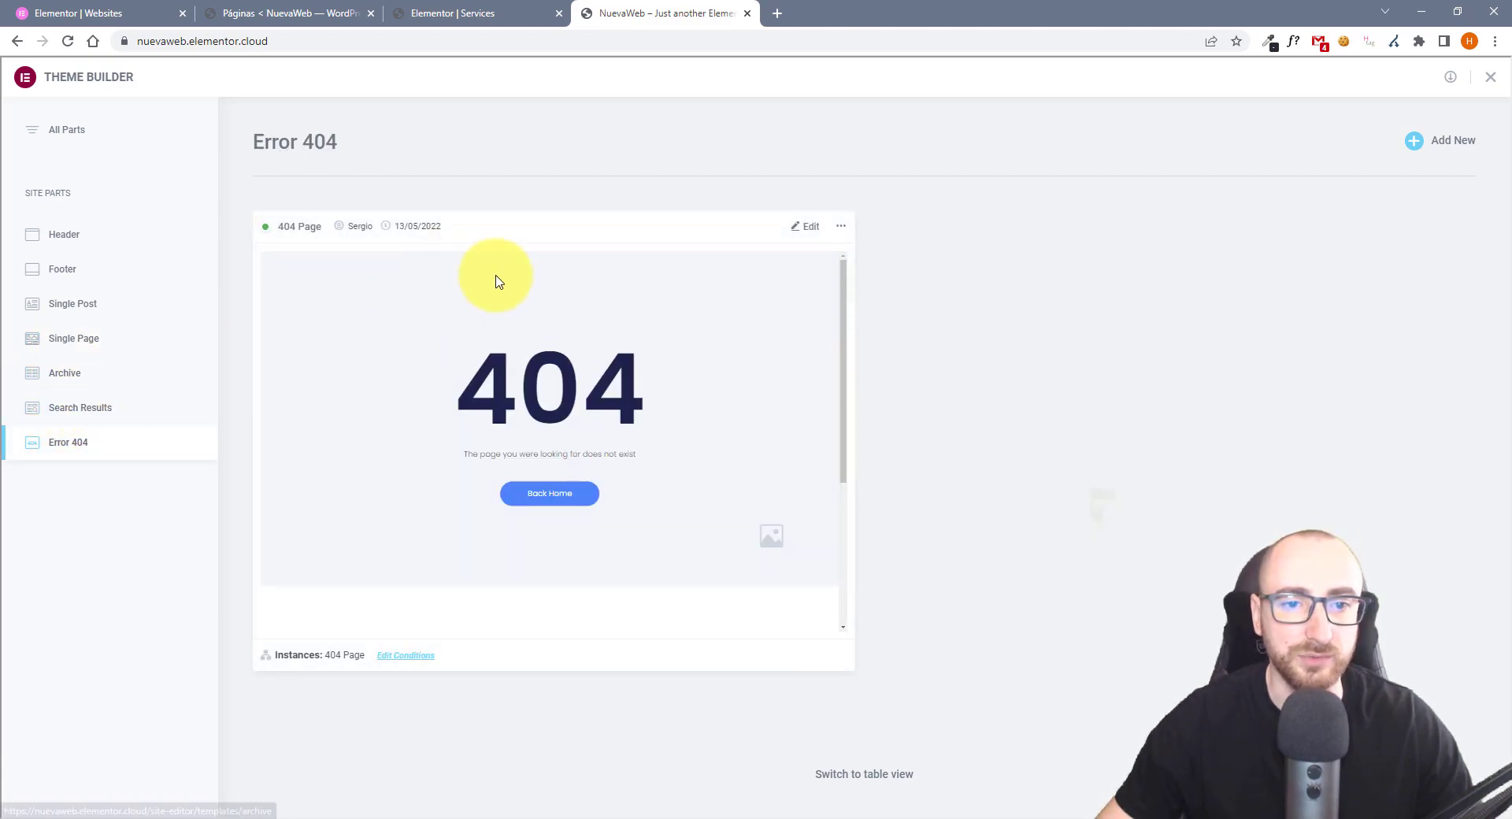
pyautogui.scroll(-3, 591, 410)
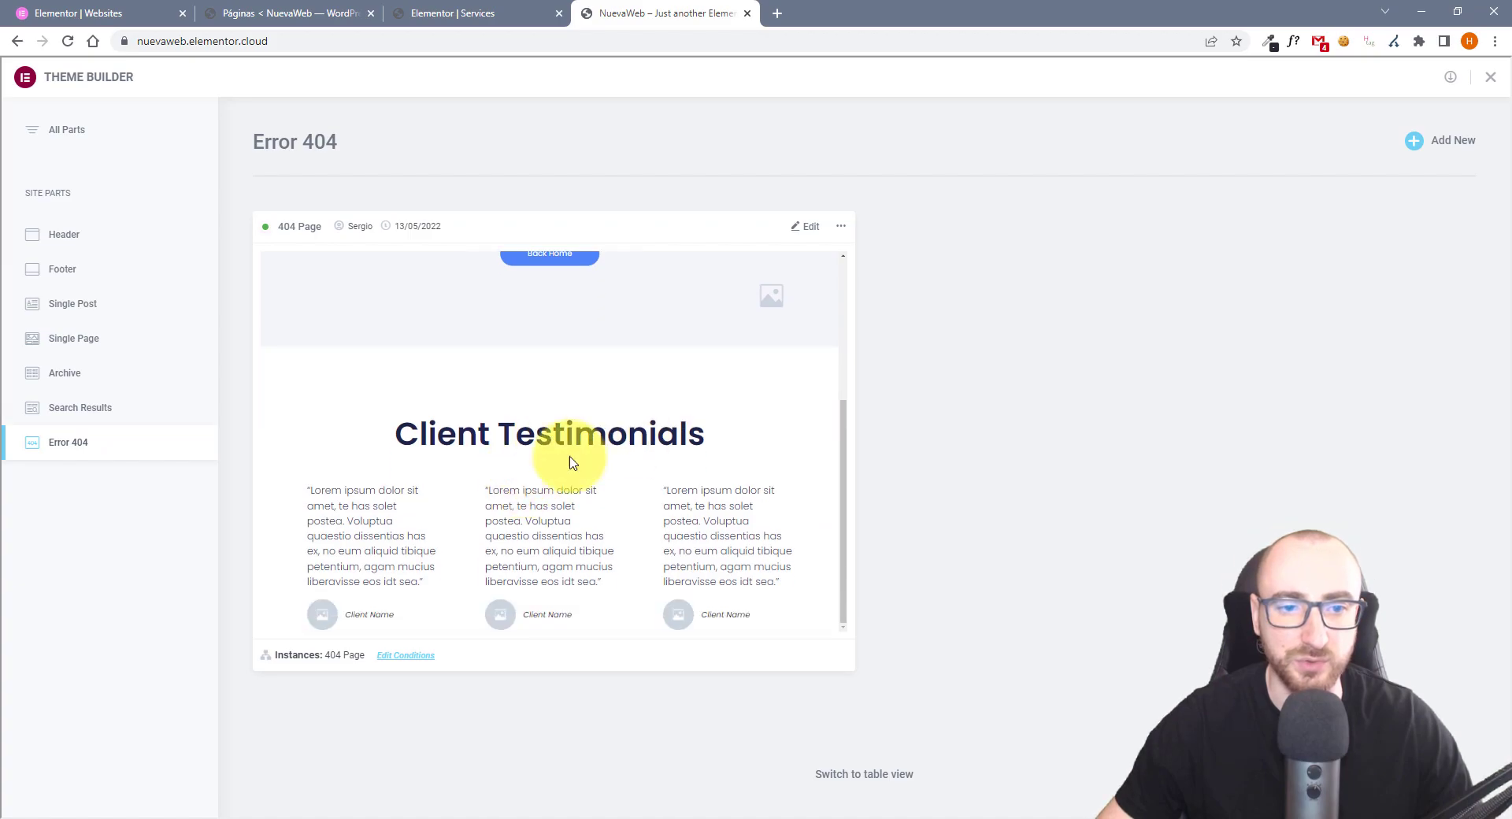
pyautogui.scroll(1, 543, 469)
pyautogui.scroll(-1, 532, 484)
pyautogui.scroll(2, 561, 522)
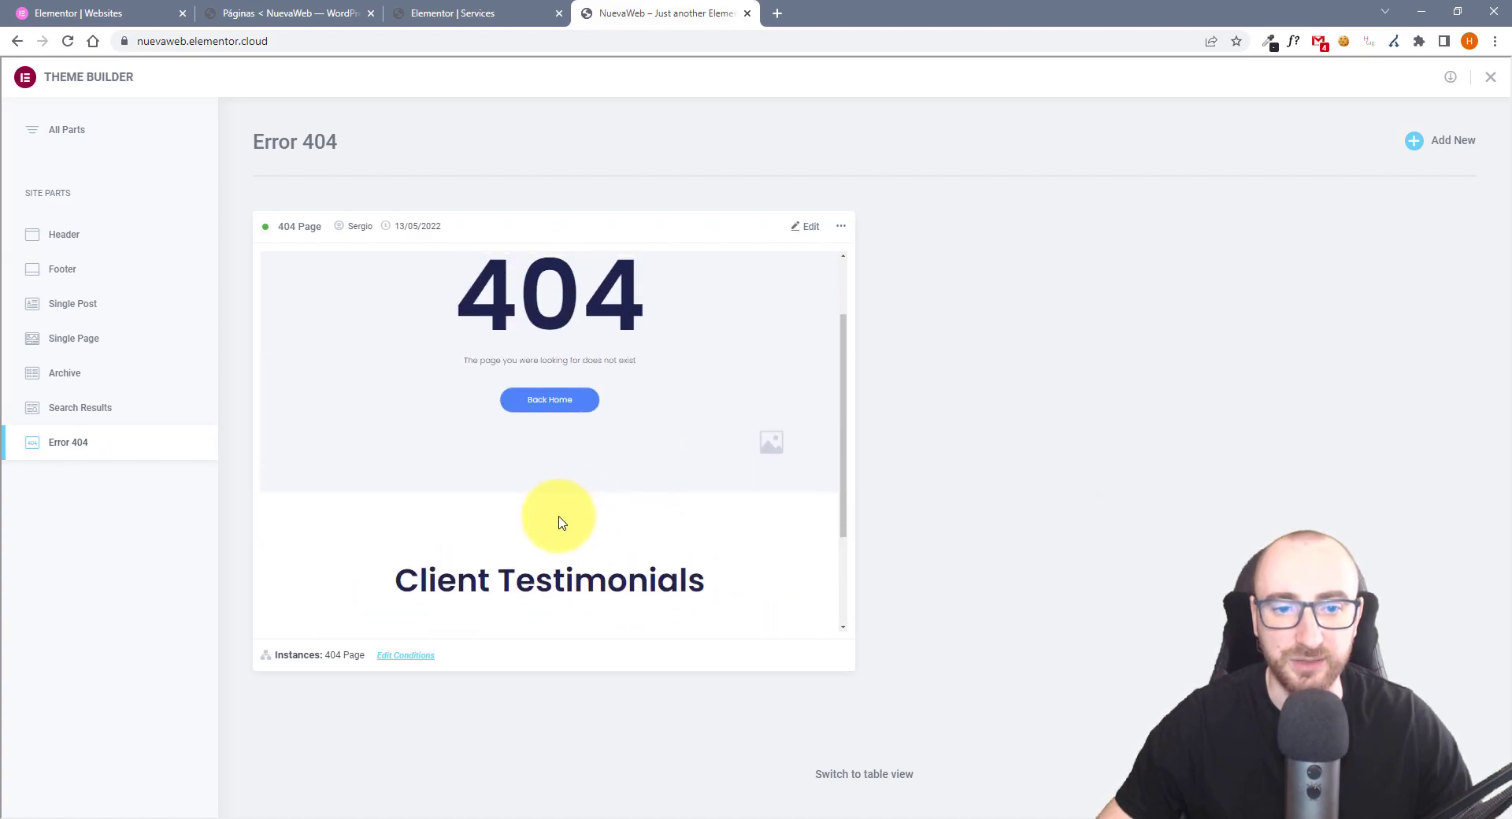
# Review the rest of the Error 404 preview, check the Header part, and leave the Theme Builder
pyautogui.scroll(-1, 561, 523)
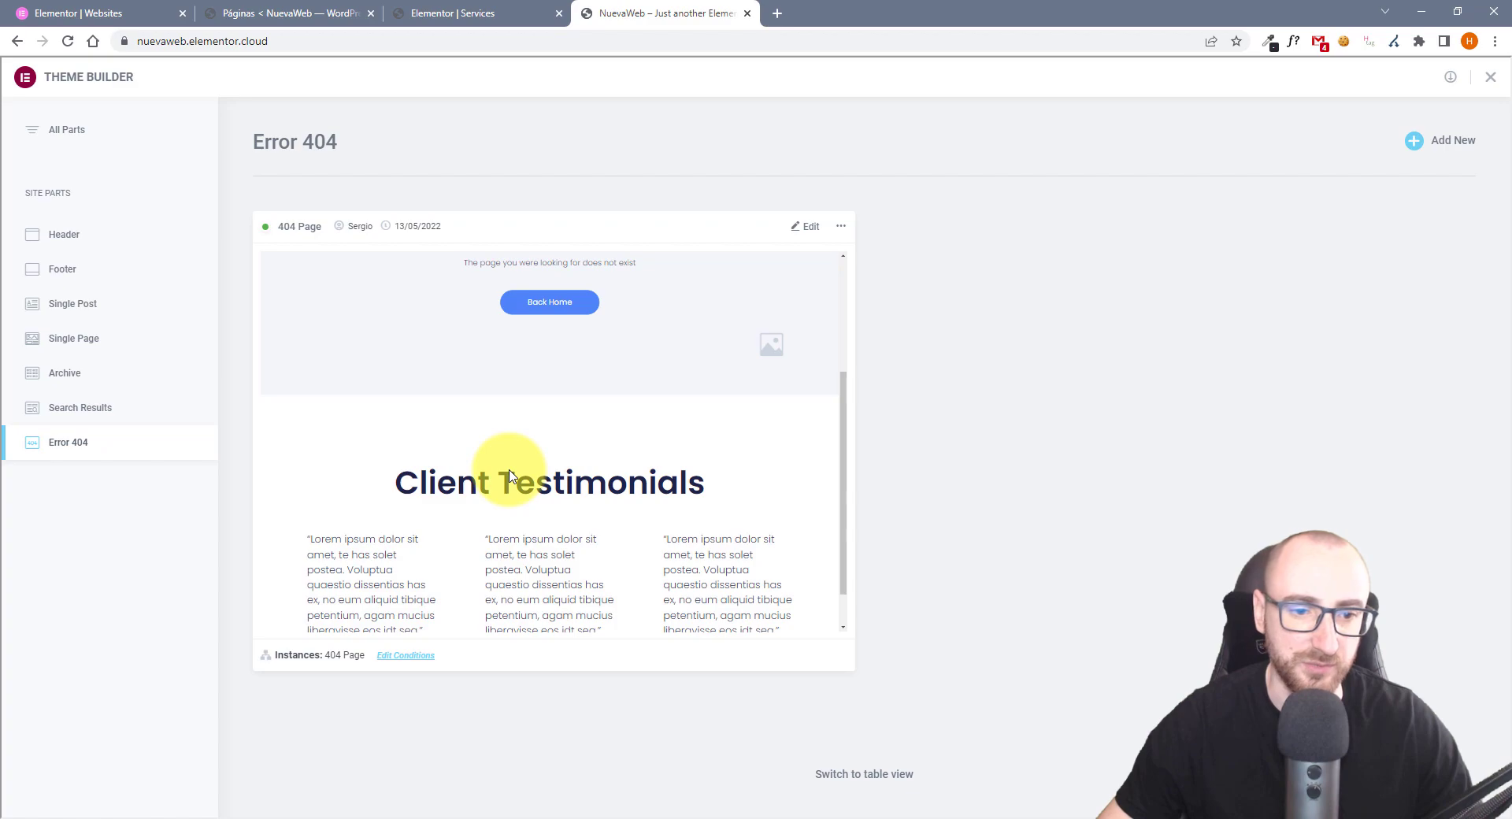
pyautogui.scroll(-1, 500, 485)
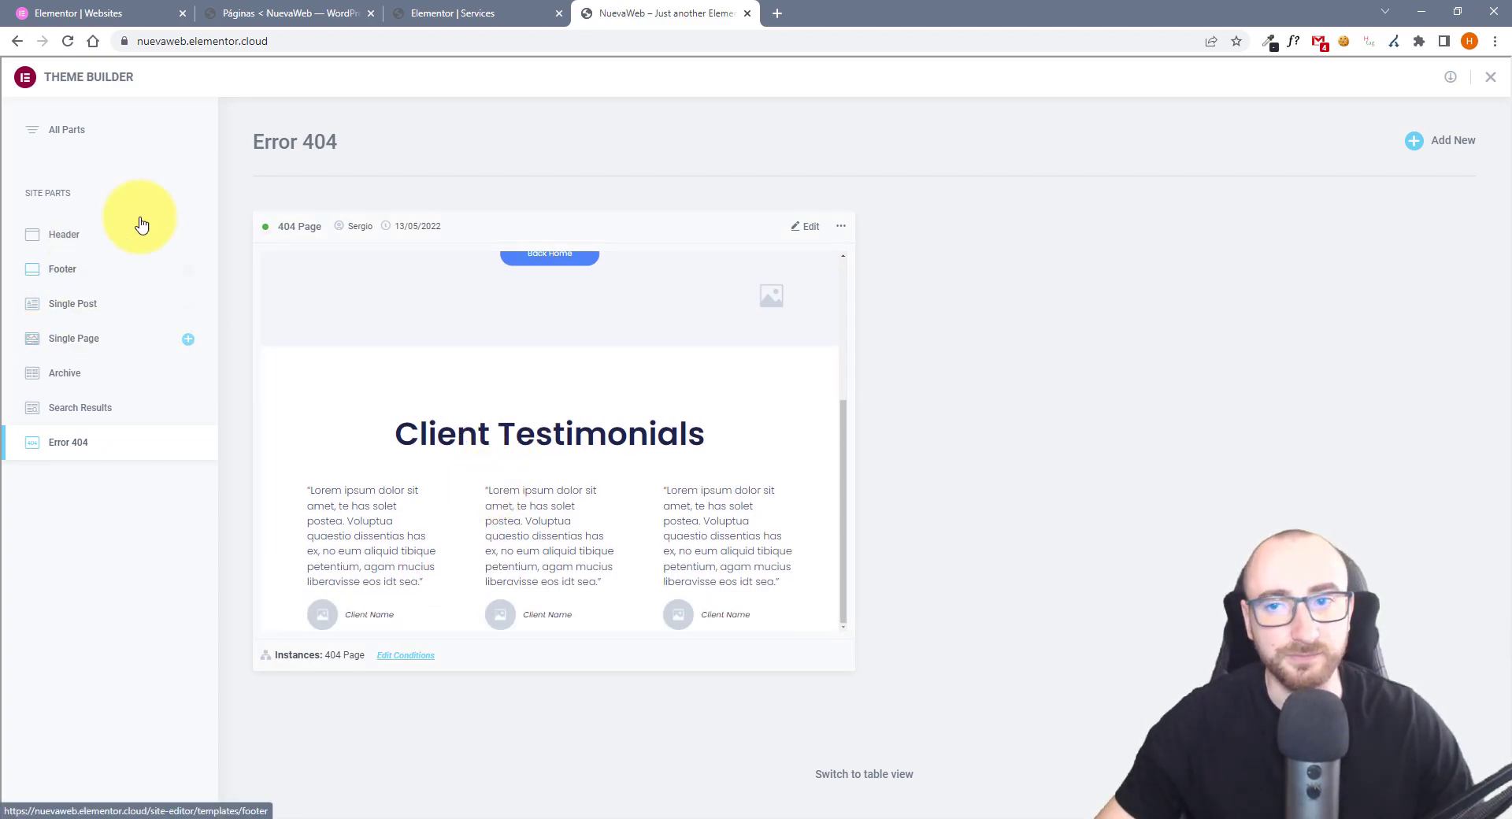
pyautogui.click(68, 234)
pyautogui.press('Escape')
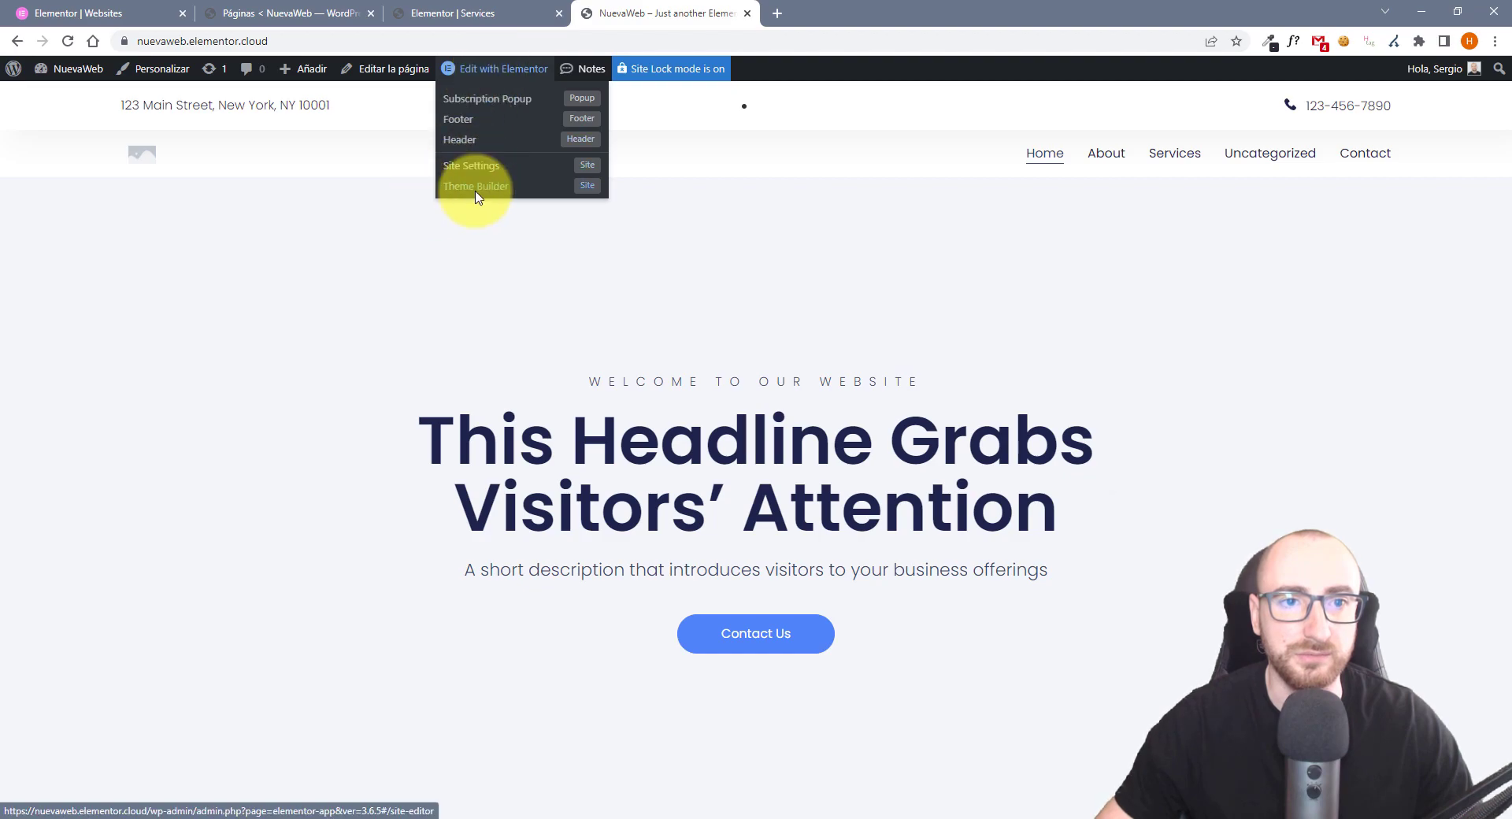
# Open the Global Colors in the Services page editor's Site Settings and change the Accent color to a darker, muted blue
pyautogui.click(456, 12)
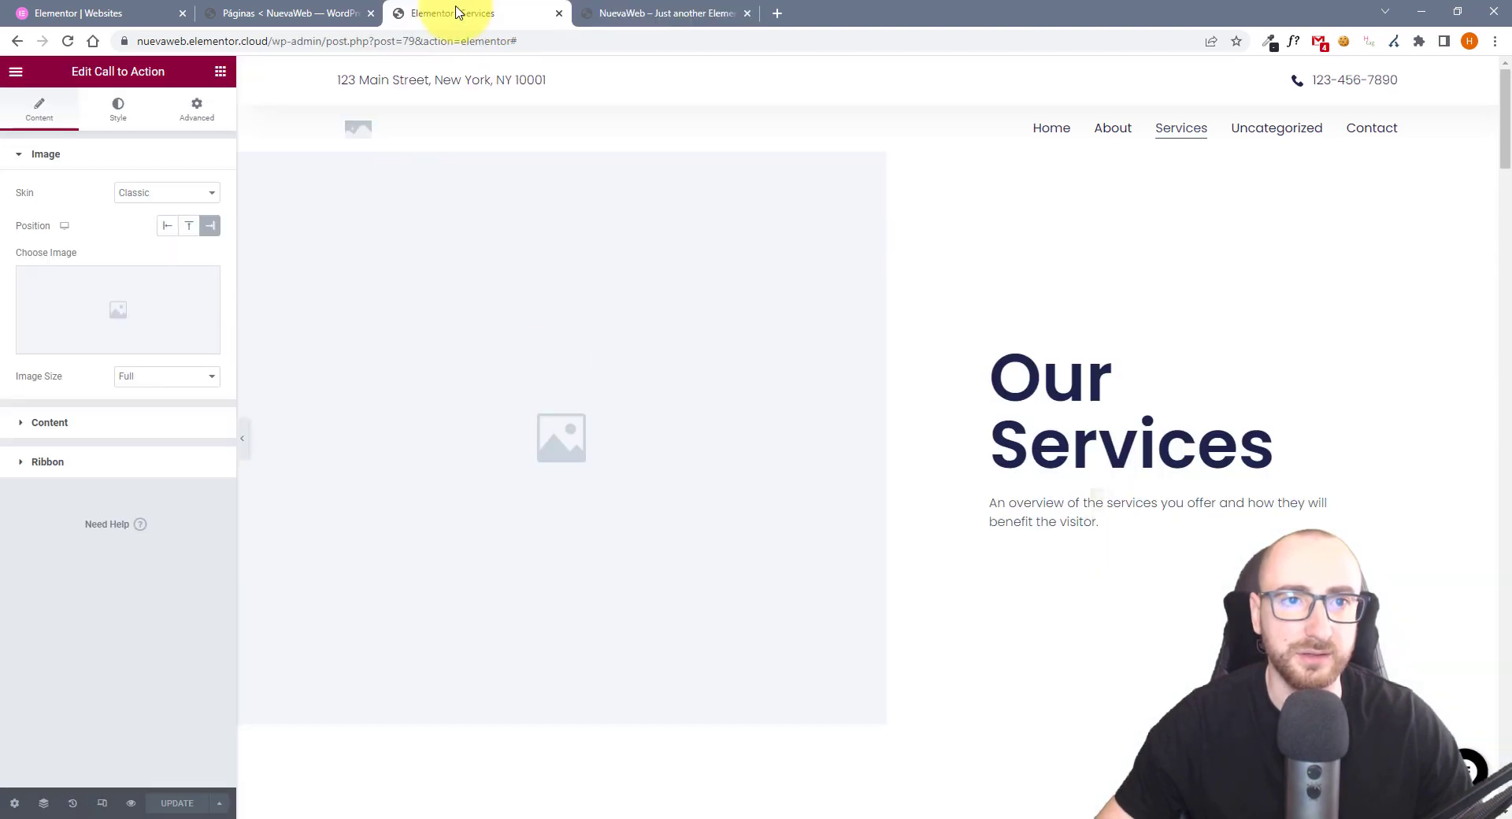
pyautogui.click(16, 75)
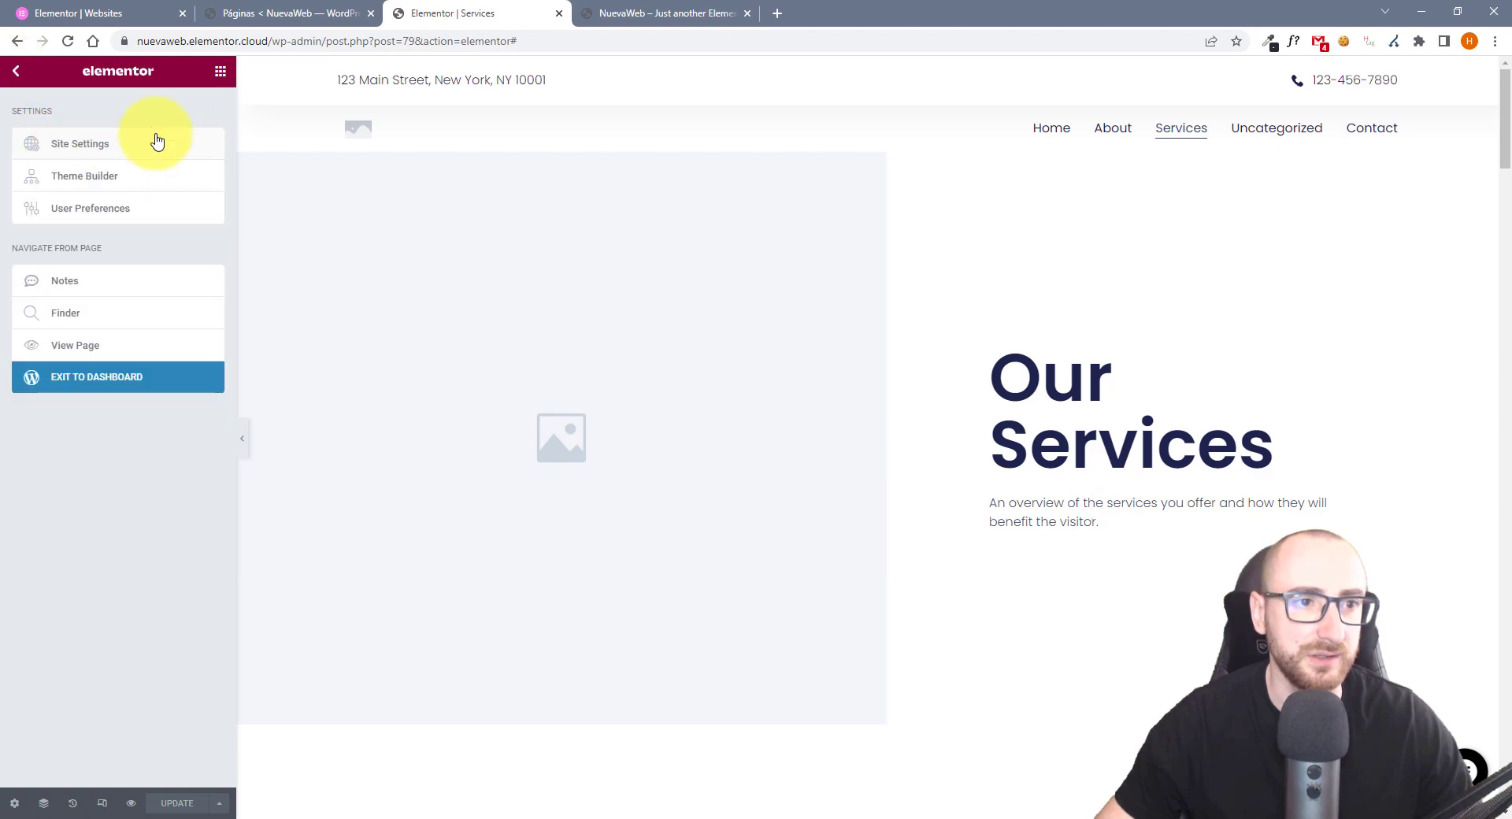
pyautogui.click(103, 150)
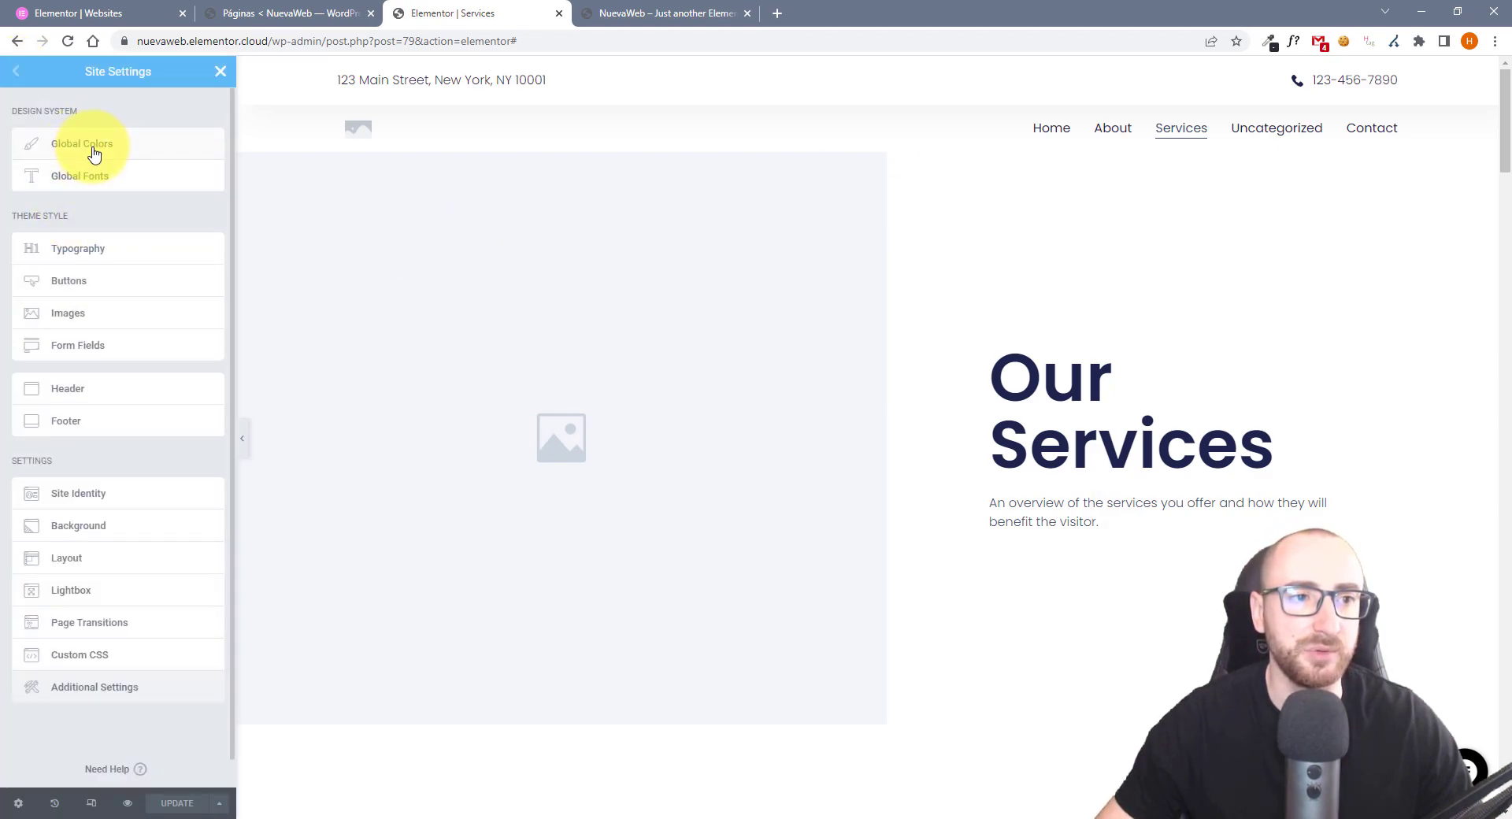
pyautogui.click(104, 157)
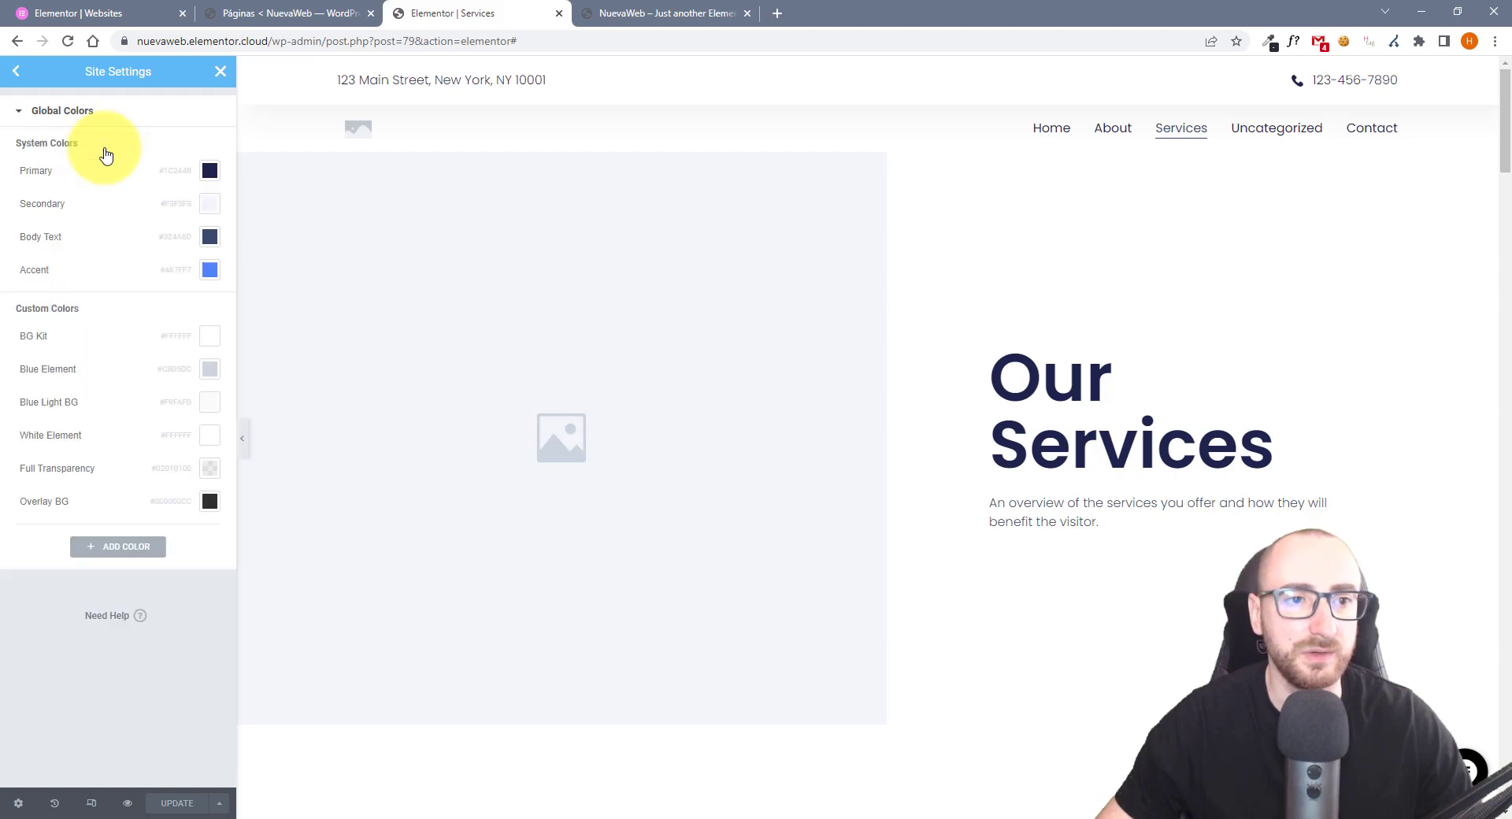
pyautogui.click(208, 270)
pyautogui.moveTo(112, 409)
pyautogui.mouseDown()
pyautogui.moveTo(129, 357)
pyautogui.moveTo(101, 395)
pyautogui.moveTo(164, 357)
pyautogui.moveTo(144, 378)
pyautogui.mouseUp()
pyautogui.click(158, 244)
# Change the Primary global color to a brighter blue and check it on the Services page down to Service 1
pyautogui.click(209, 170)
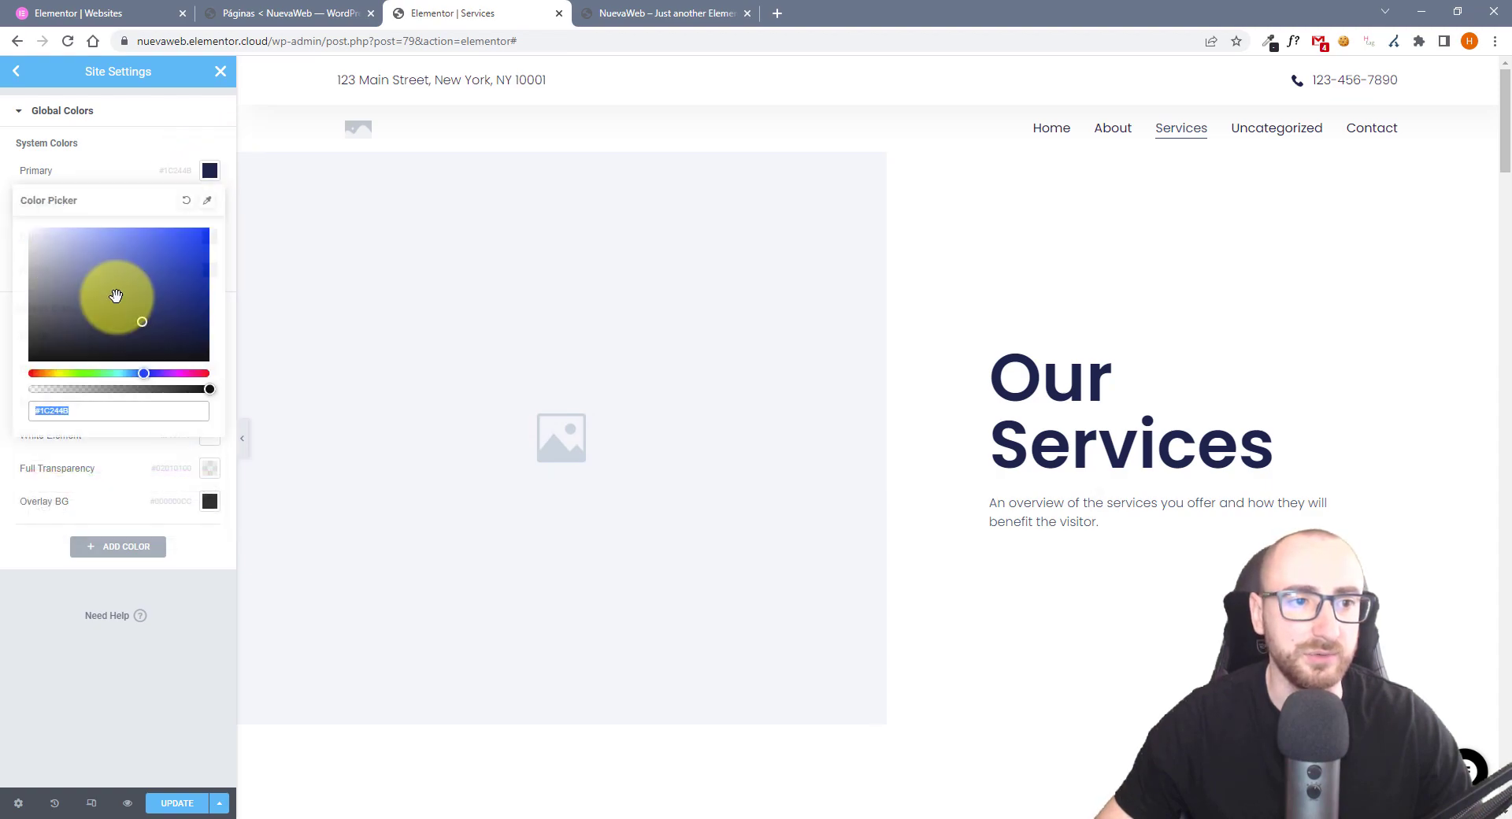
pyautogui.moveTo(115, 297)
pyautogui.mouseDown()
pyautogui.moveTo(162, 244)
pyautogui.moveTo(178, 268)
pyautogui.mouseUp()
pyautogui.scroll(-1, 1070, 517)
pyautogui.scroll(-5, 1070, 517)
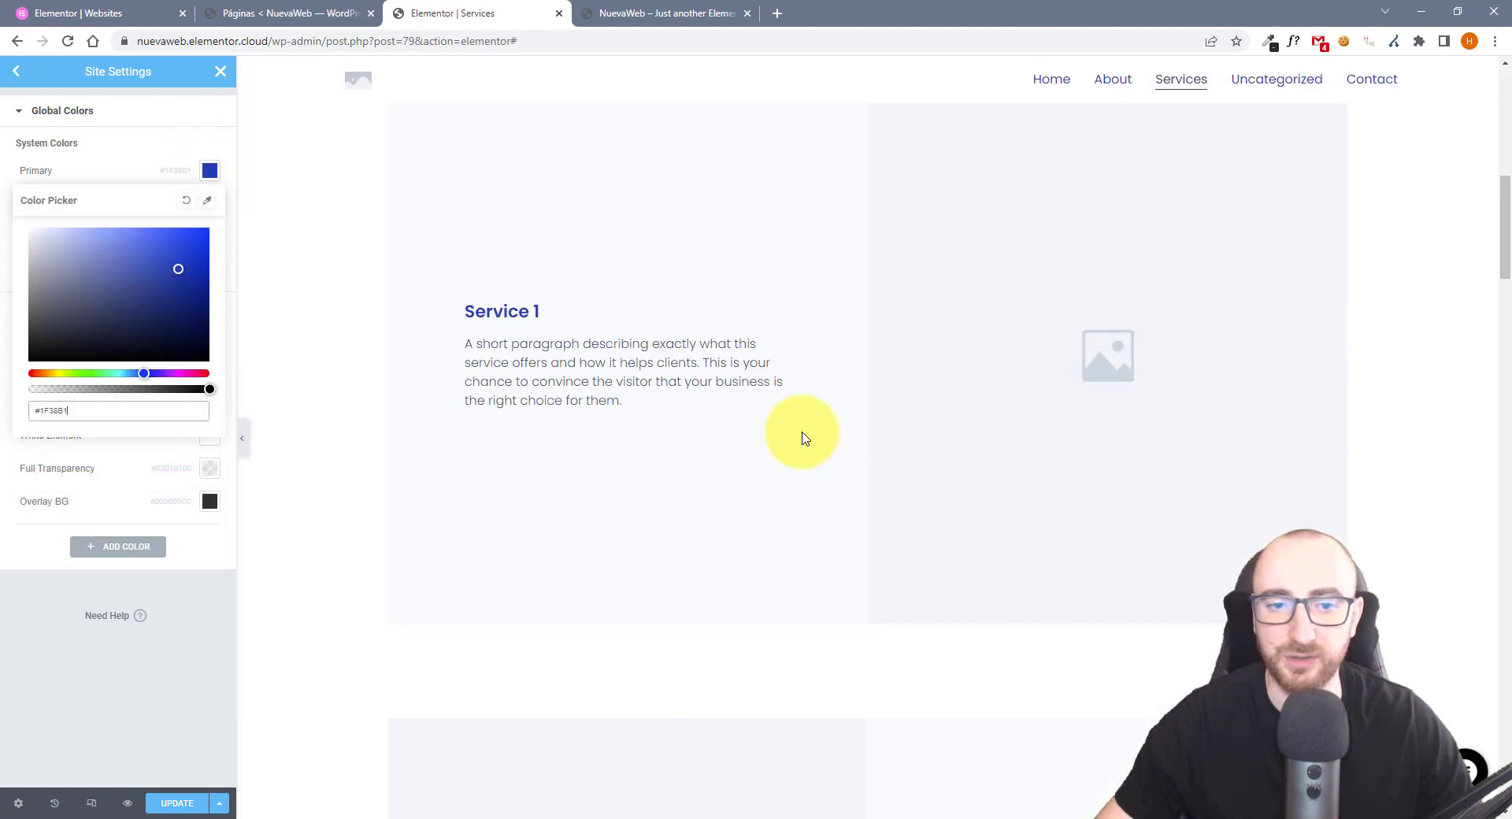
# Change the Primary global color to red #B11F1F and check it on the Services page from its top down to Service 3
pyautogui.click(47, 388)
pyautogui.moveTo(56, 372); pyautogui.dragTo(347, 398)
pyautogui.scroll(5, 783, 397)
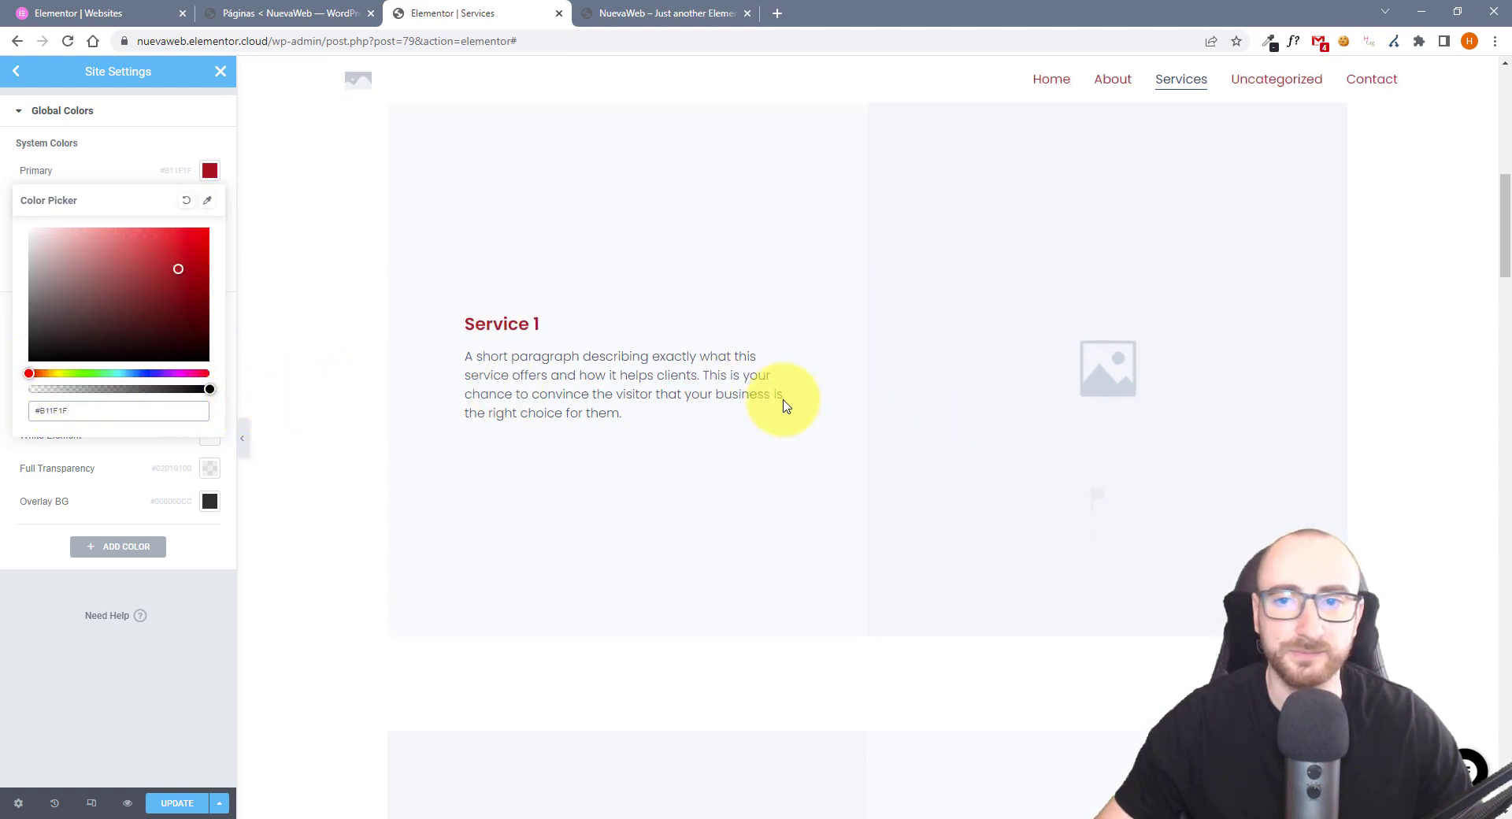
pyautogui.scroll(1, 1286, 329)
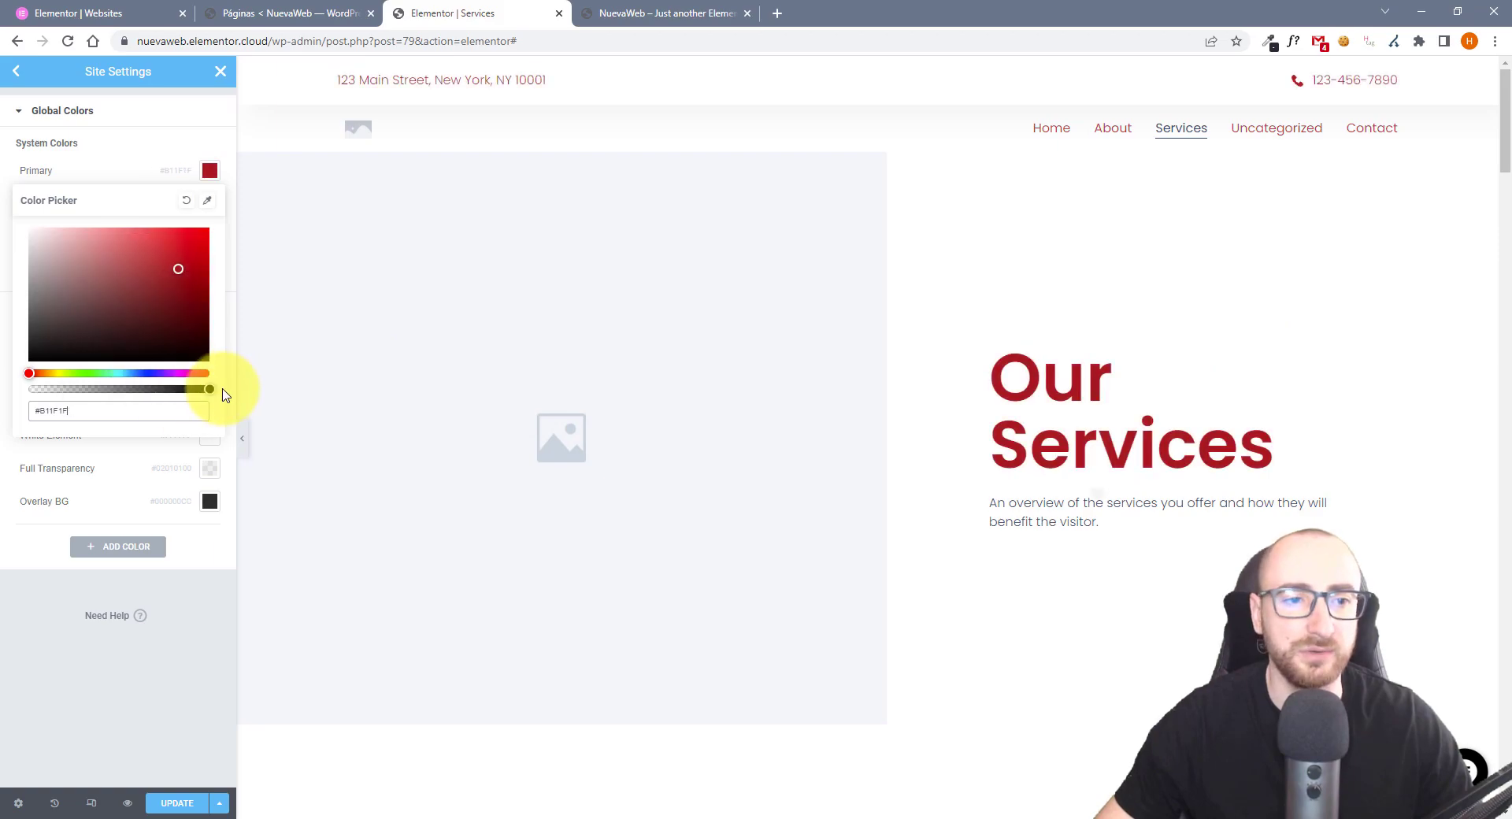
pyautogui.scroll(-20, 992, 516)
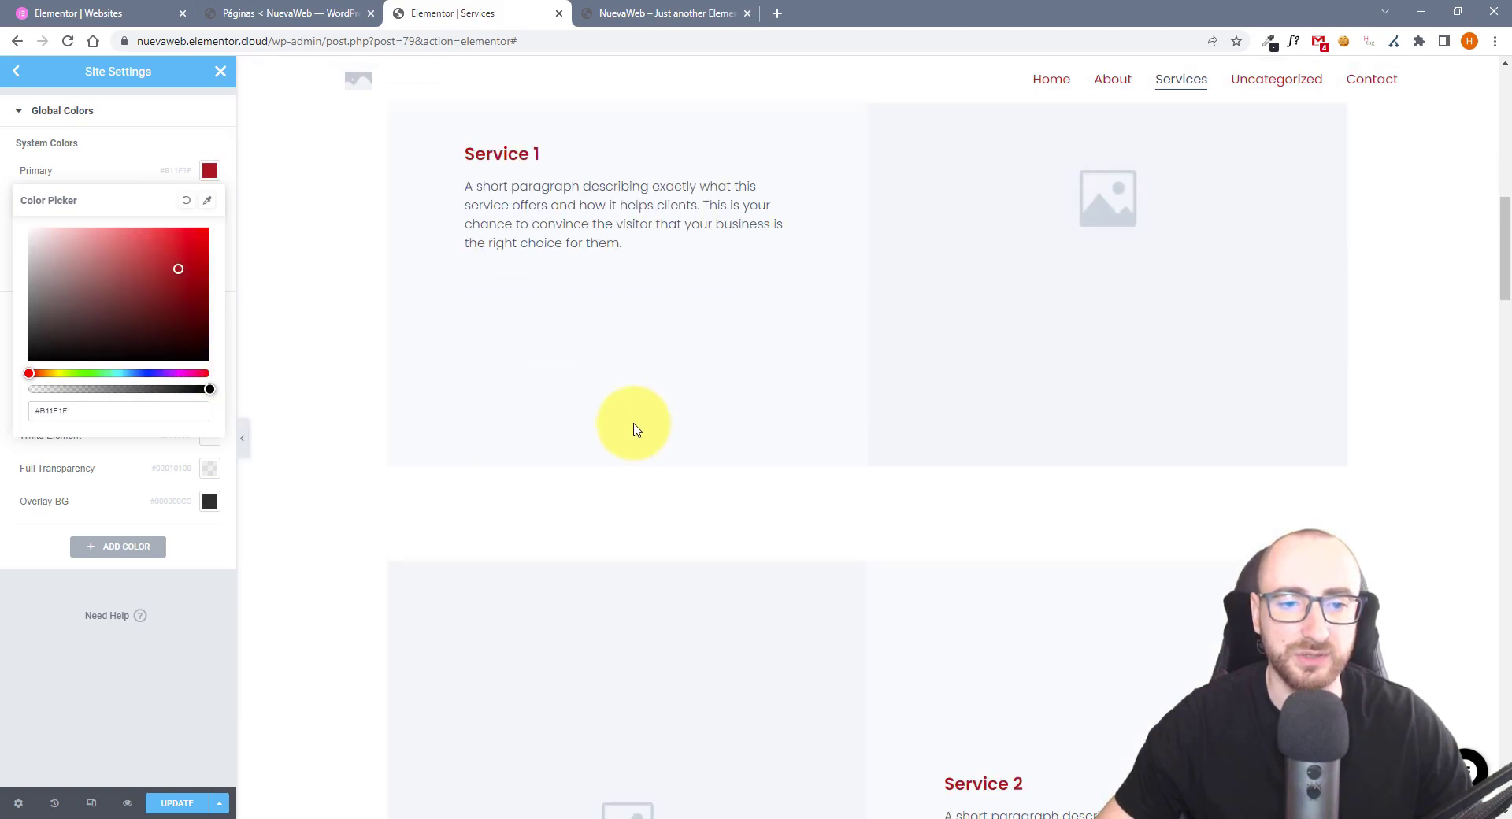
pyautogui.click(161, 183)
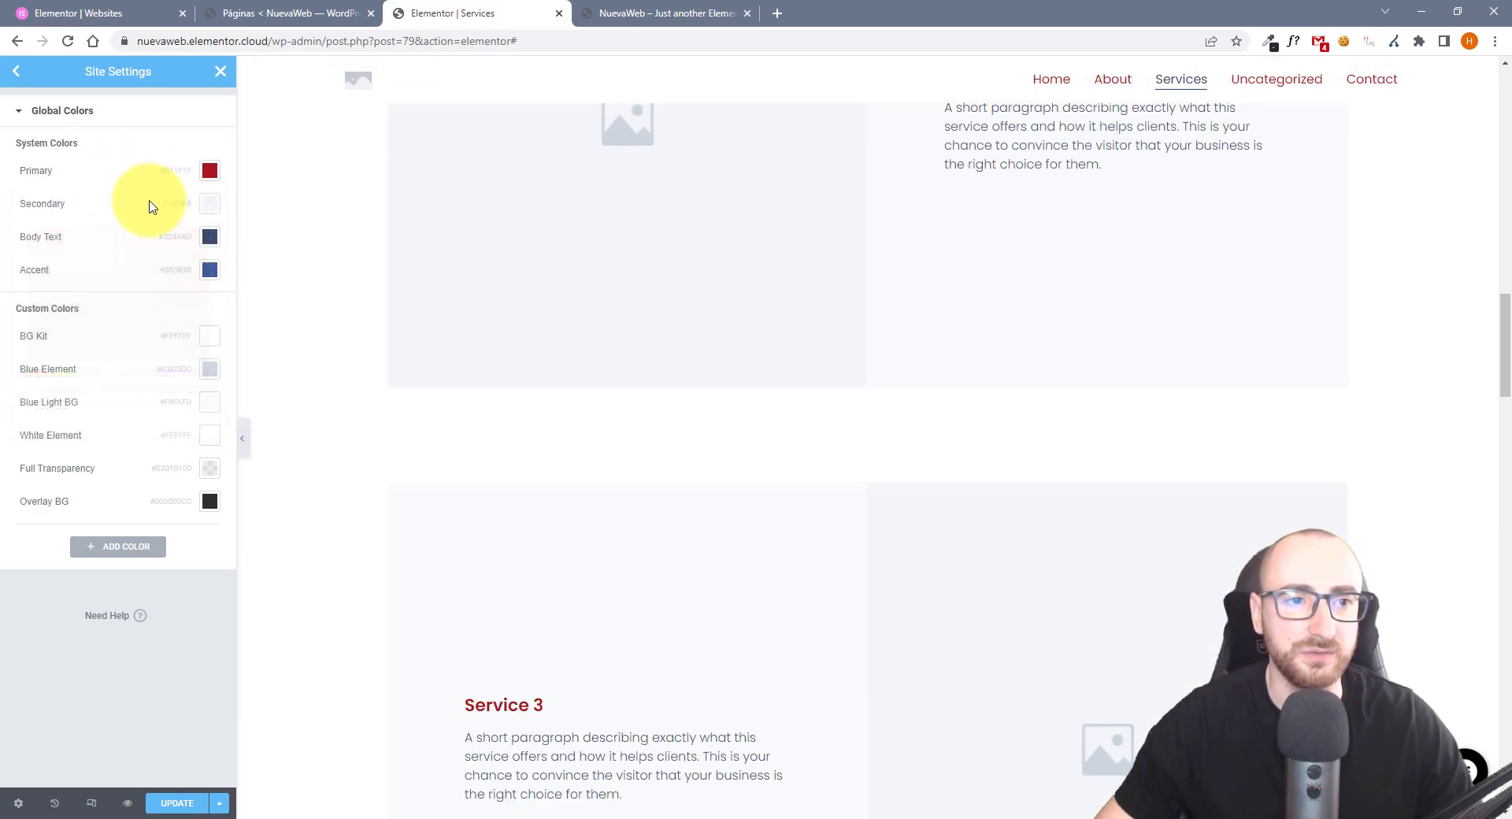
pyautogui.scroll(-2, 787, 410)
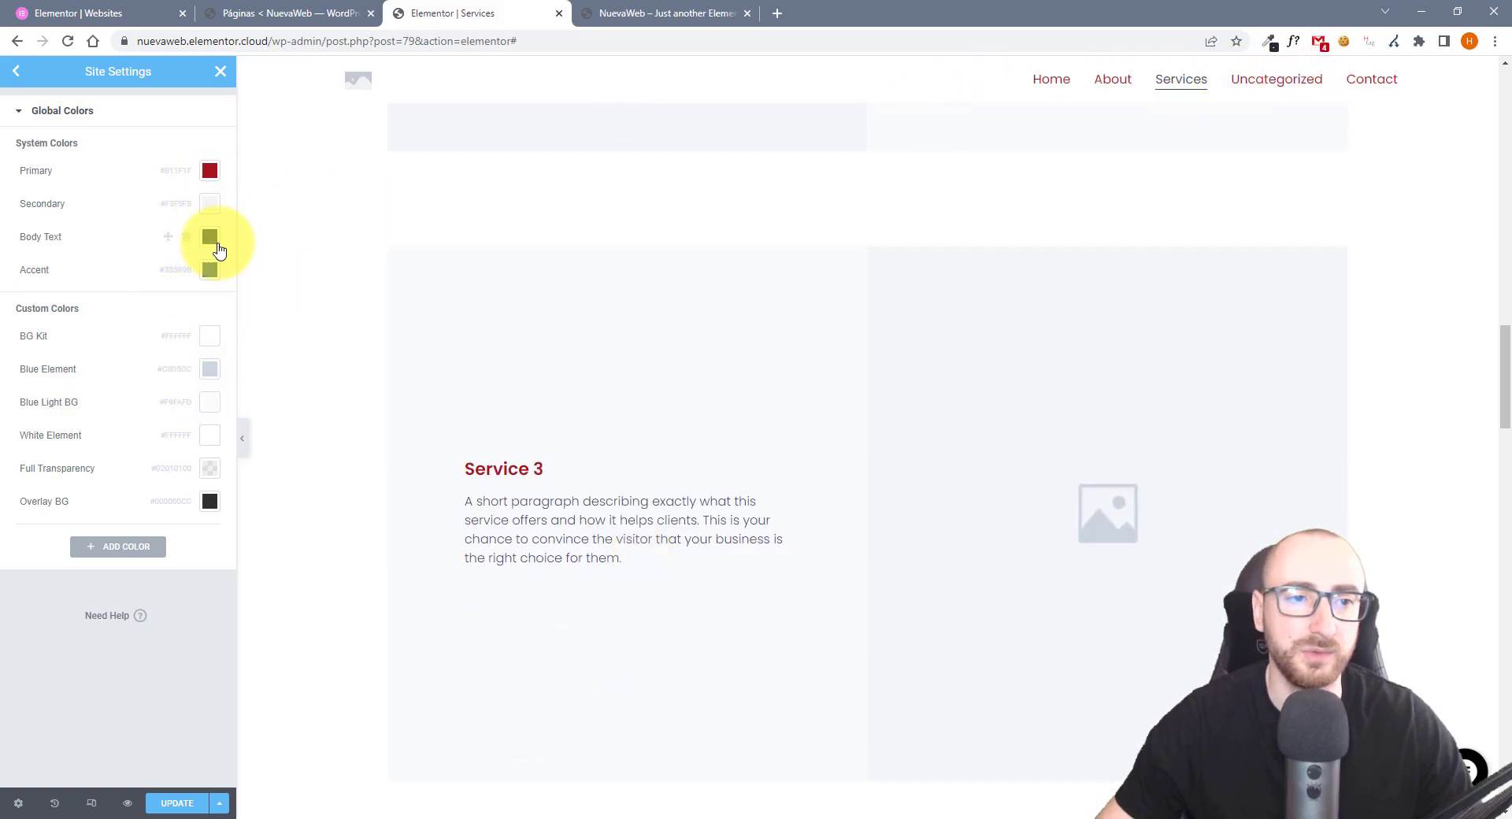
# Leave Site Settings without saving the color changes and look over the Services page down to Service 2
pyautogui.click(220, 71)
pyautogui.click(682, 479)
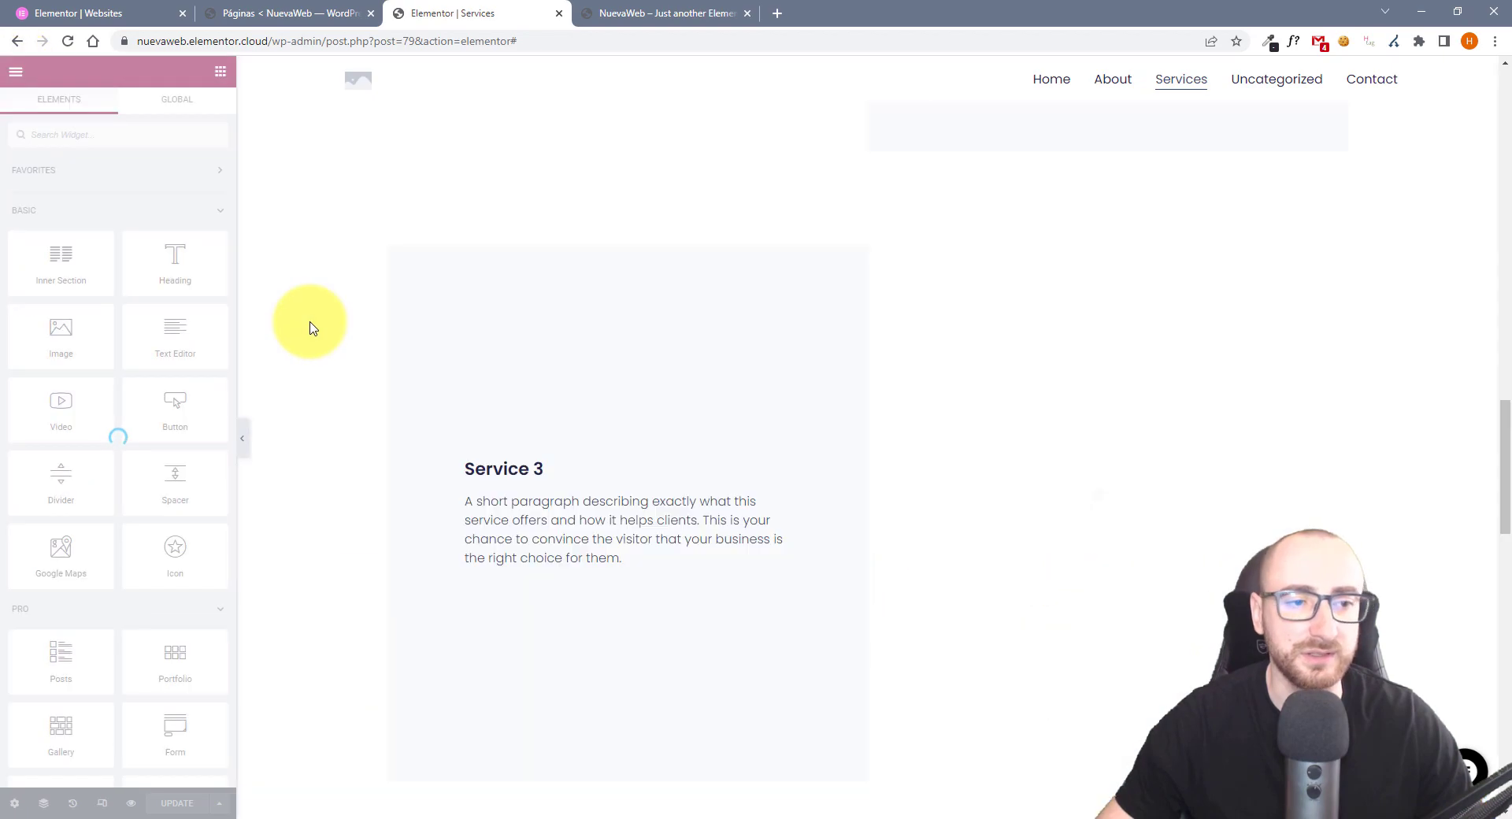
pyautogui.scroll(15, 310, 323)
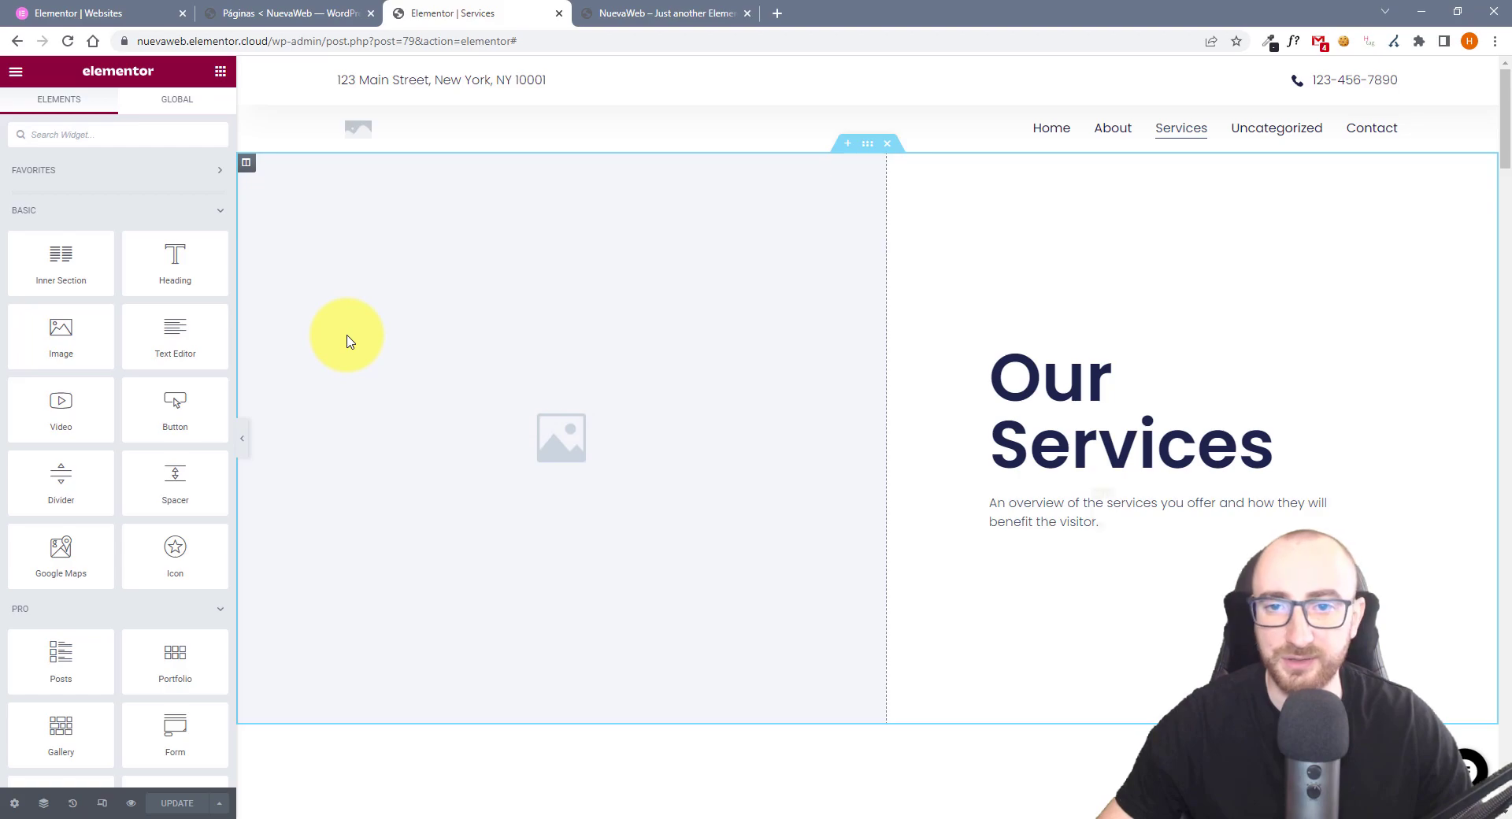
pyautogui.scroll(-7, 904, 391)
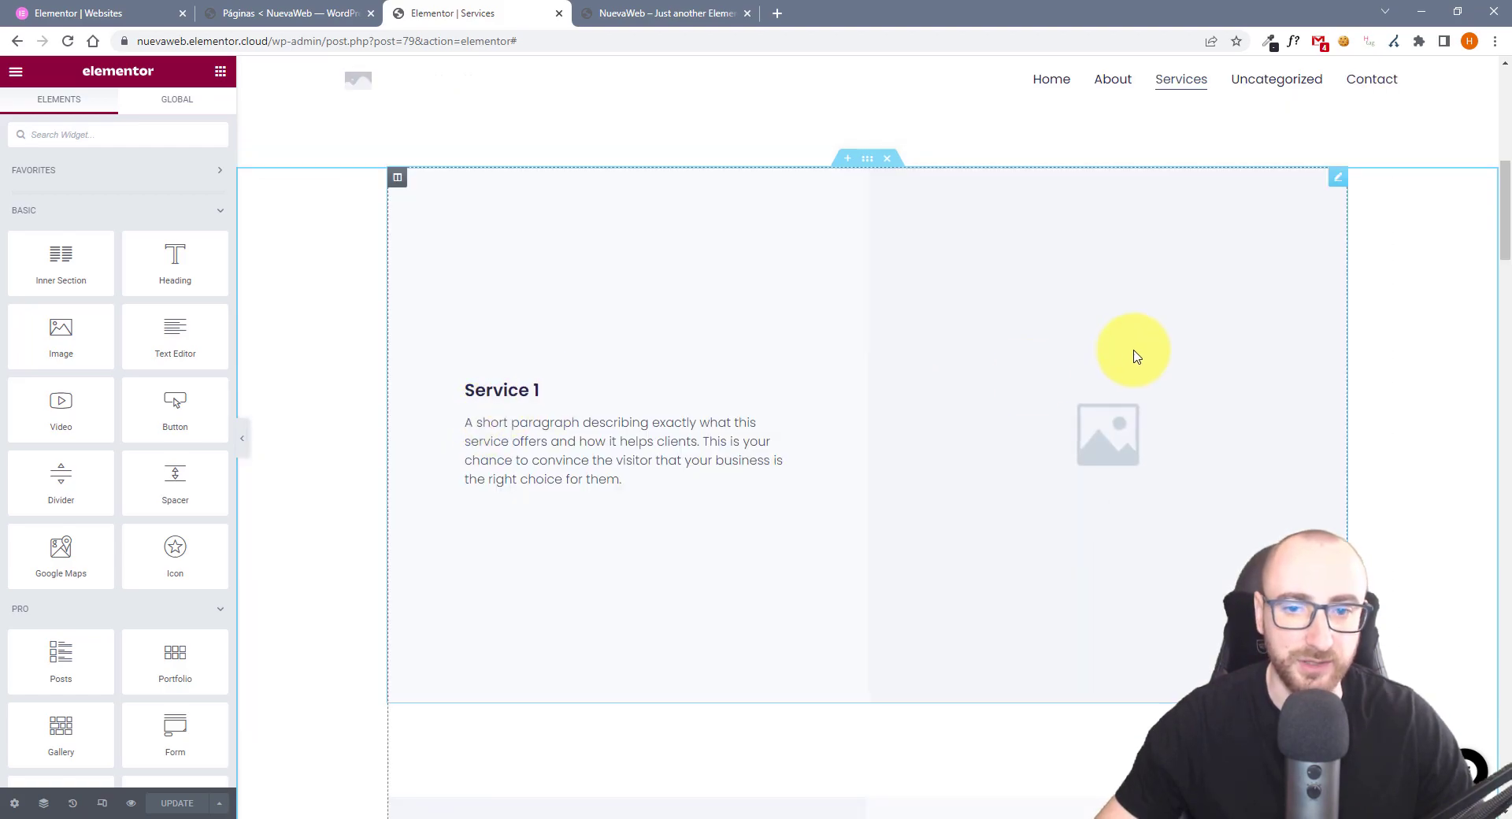
pyautogui.scroll(-7, 854, 493)
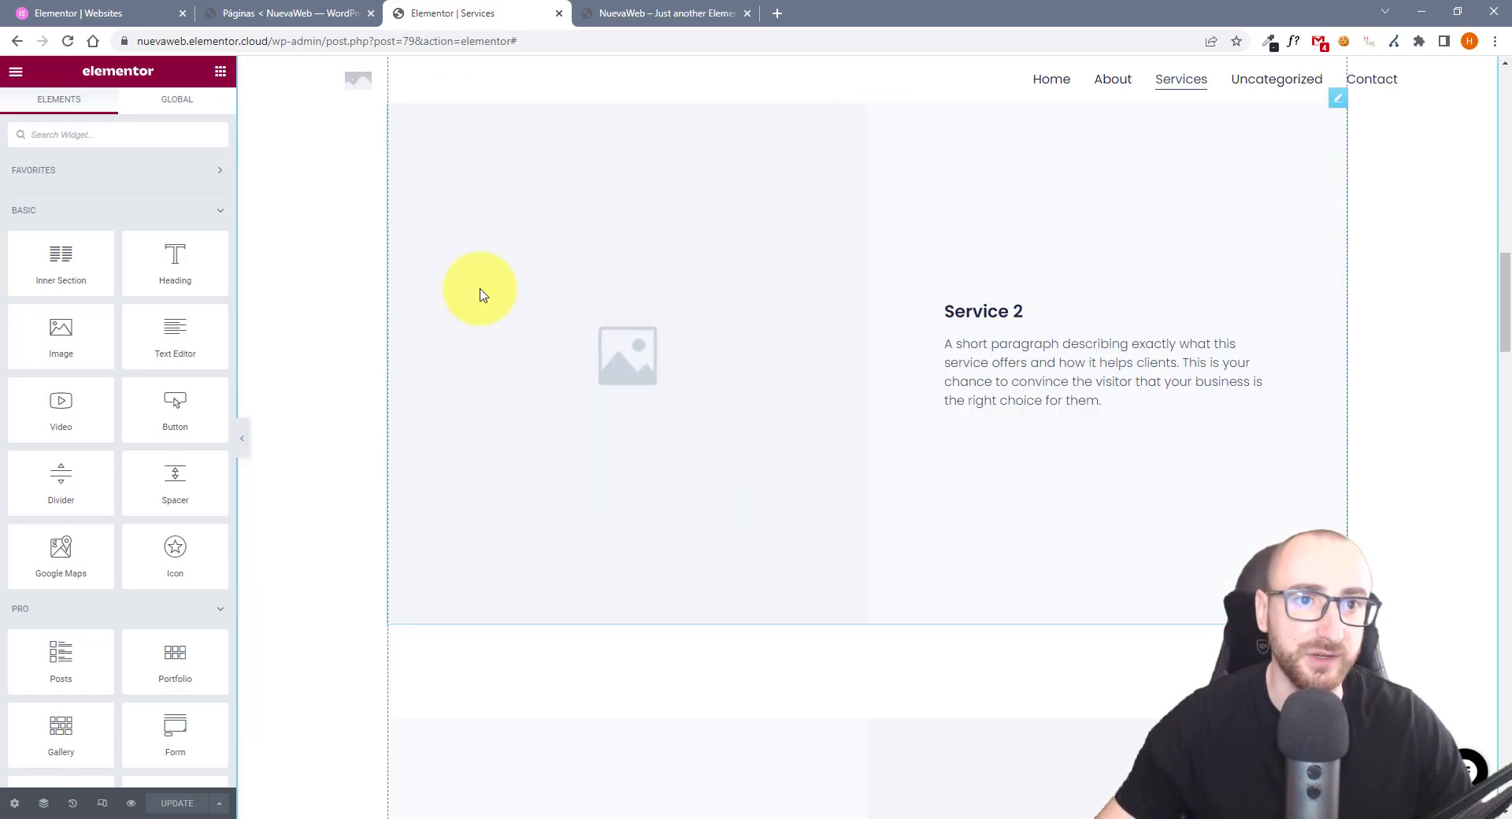
# Create a new WordPress page titled "Nueva Pagina" and open it for editing with Elementor
pyautogui.click(276, 16)
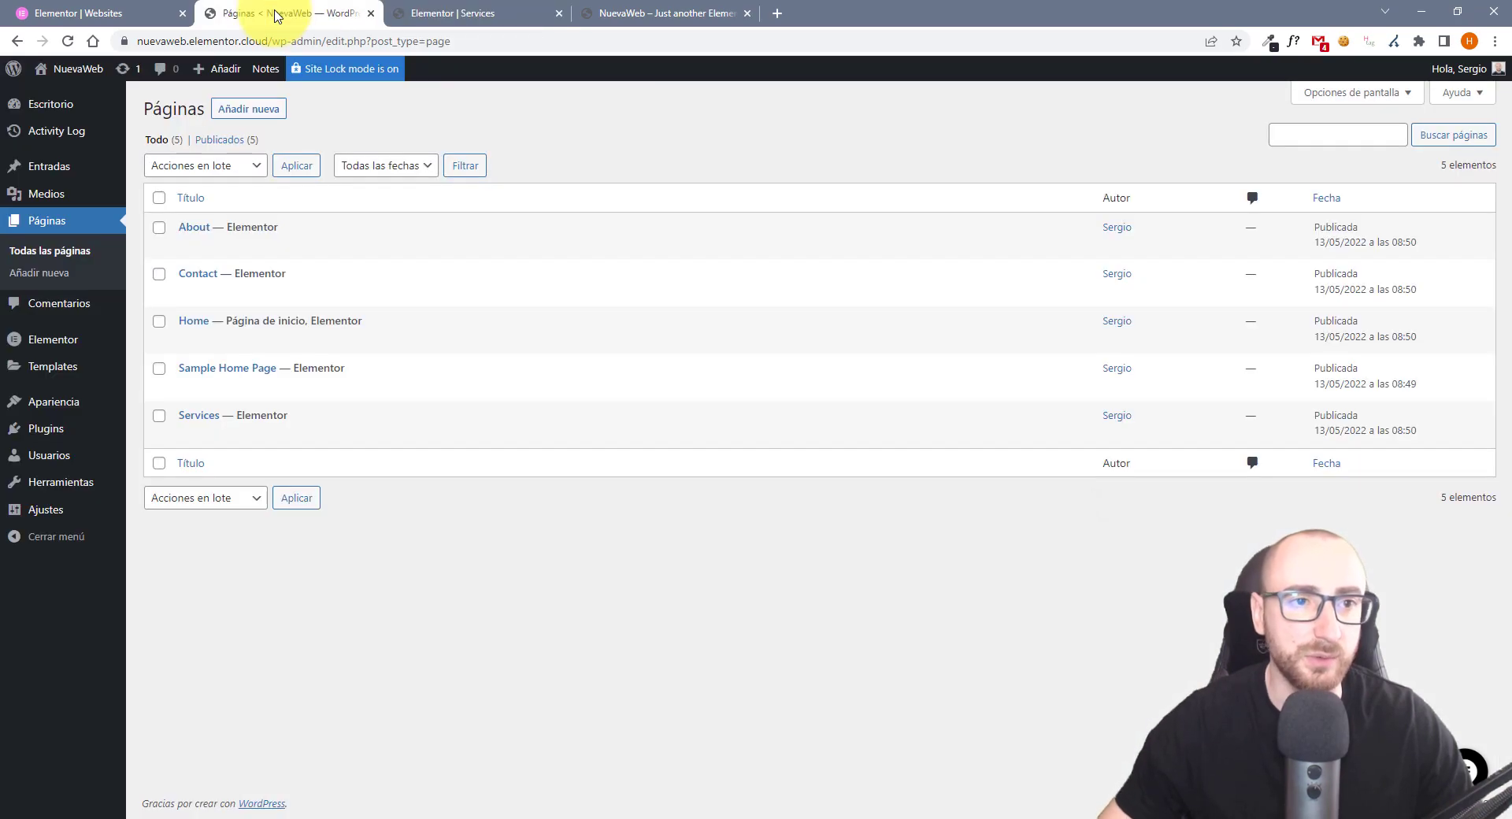
pyautogui.click(246, 110)
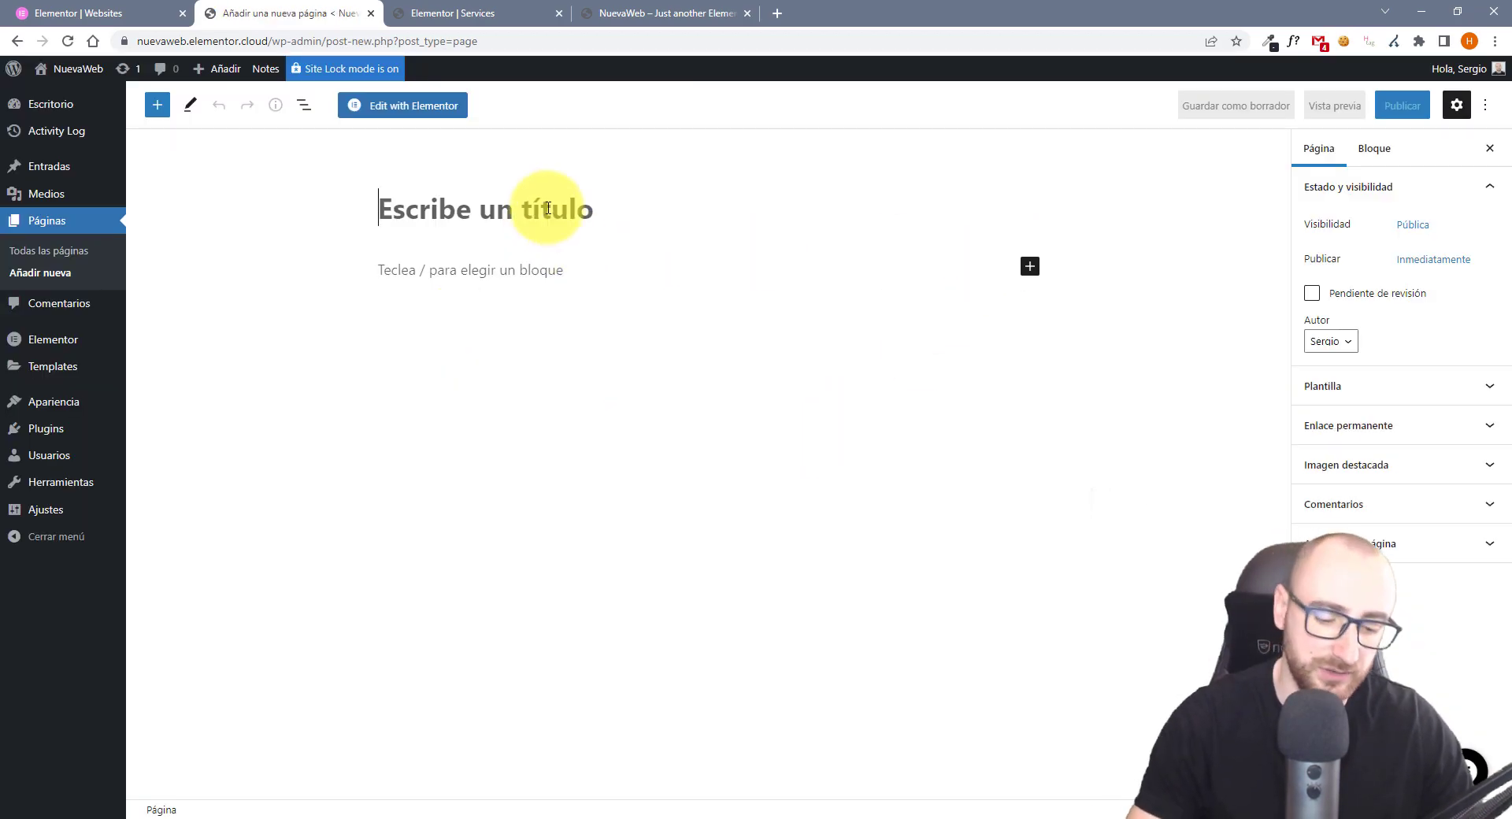
pyautogui.write('Nueva Pagina')
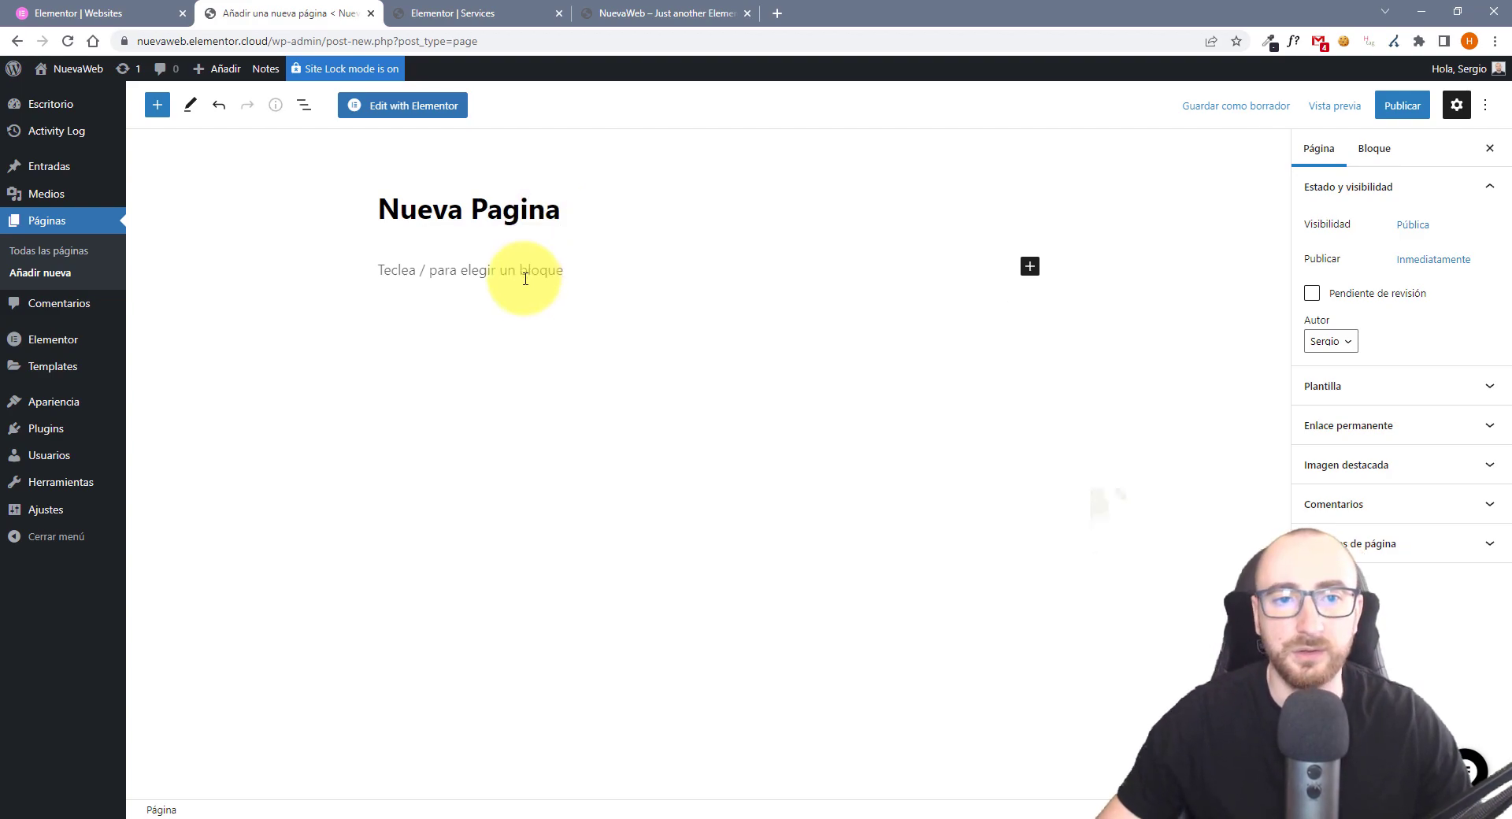
pyautogui.click(522, 273)
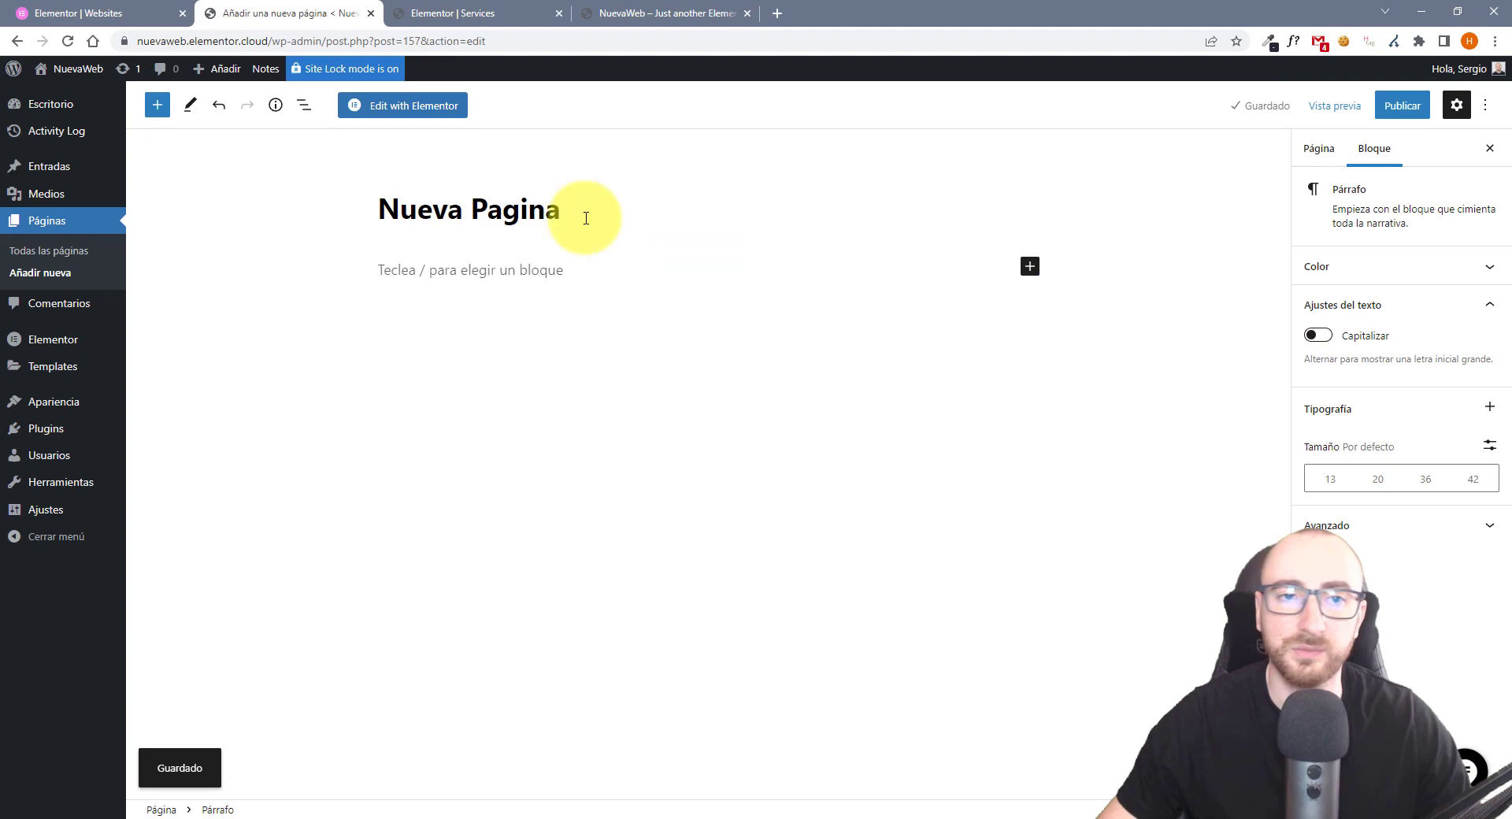
pyautogui.click(405, 104)
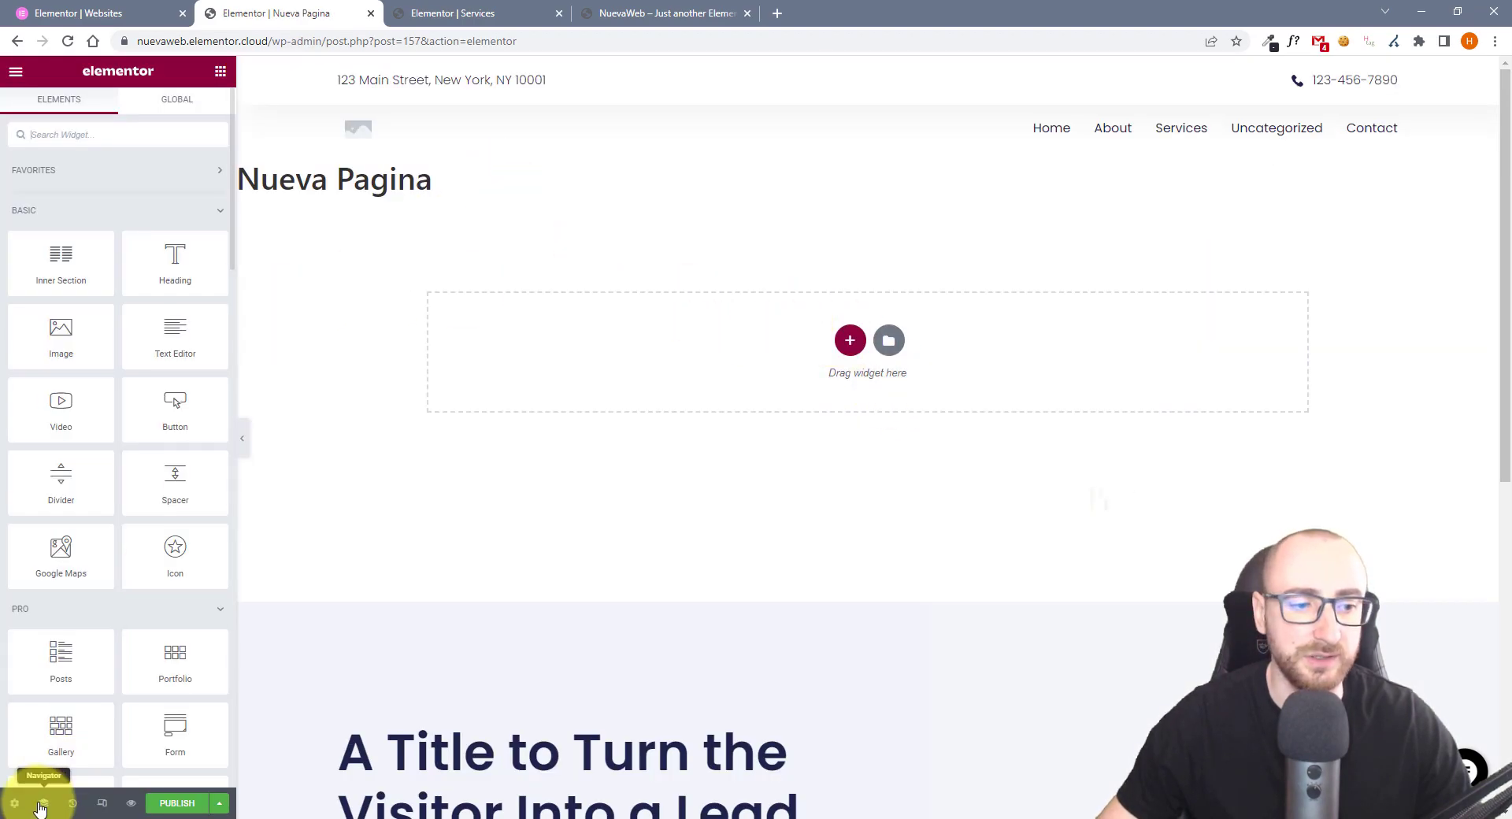
# Enable Hide Title in the page settings of Nueva Pagina and check the resulting page layout
pyautogui.click(14, 803)
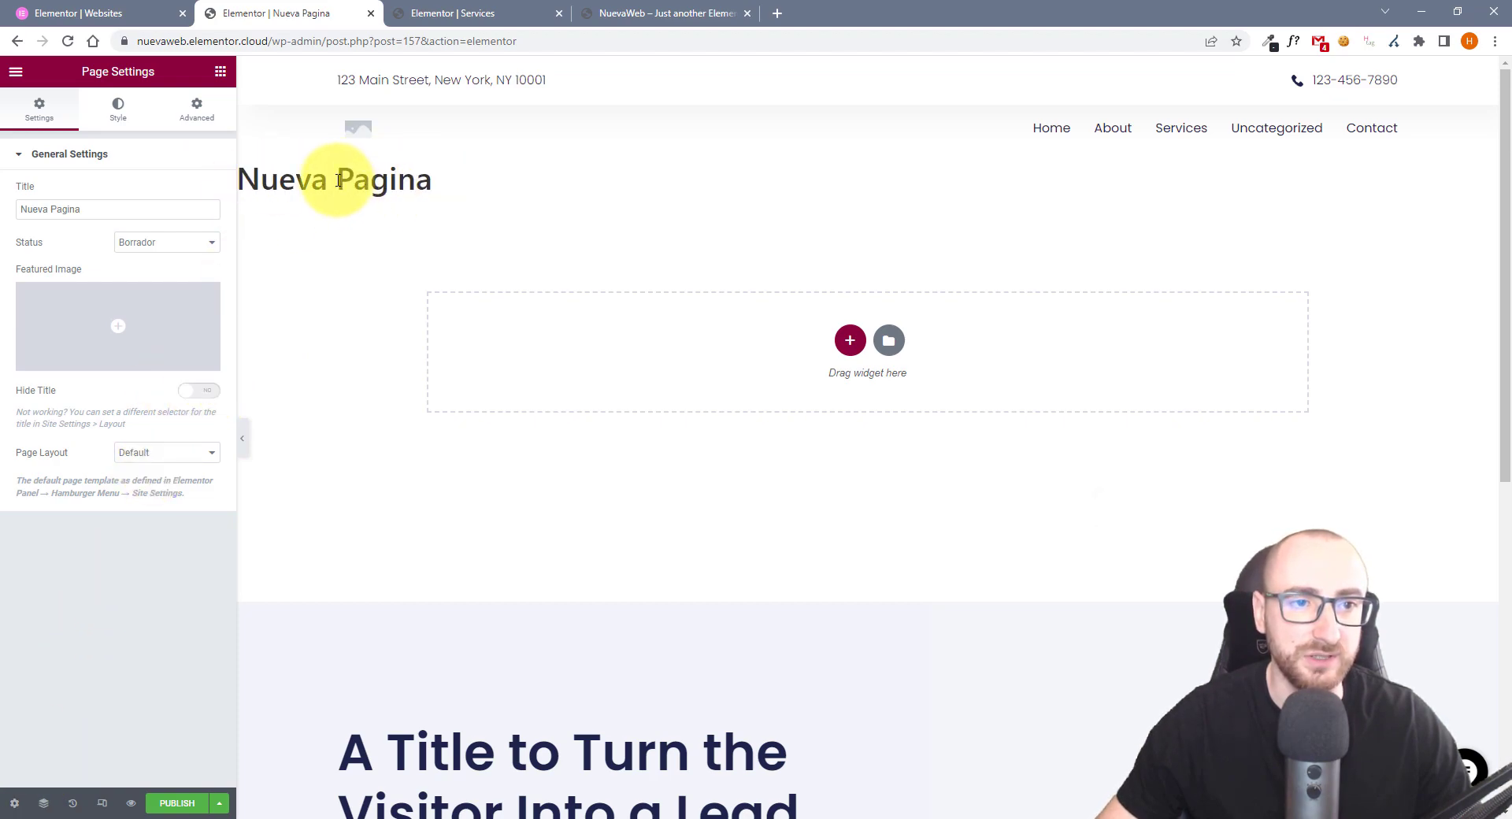
pyautogui.click(196, 389)
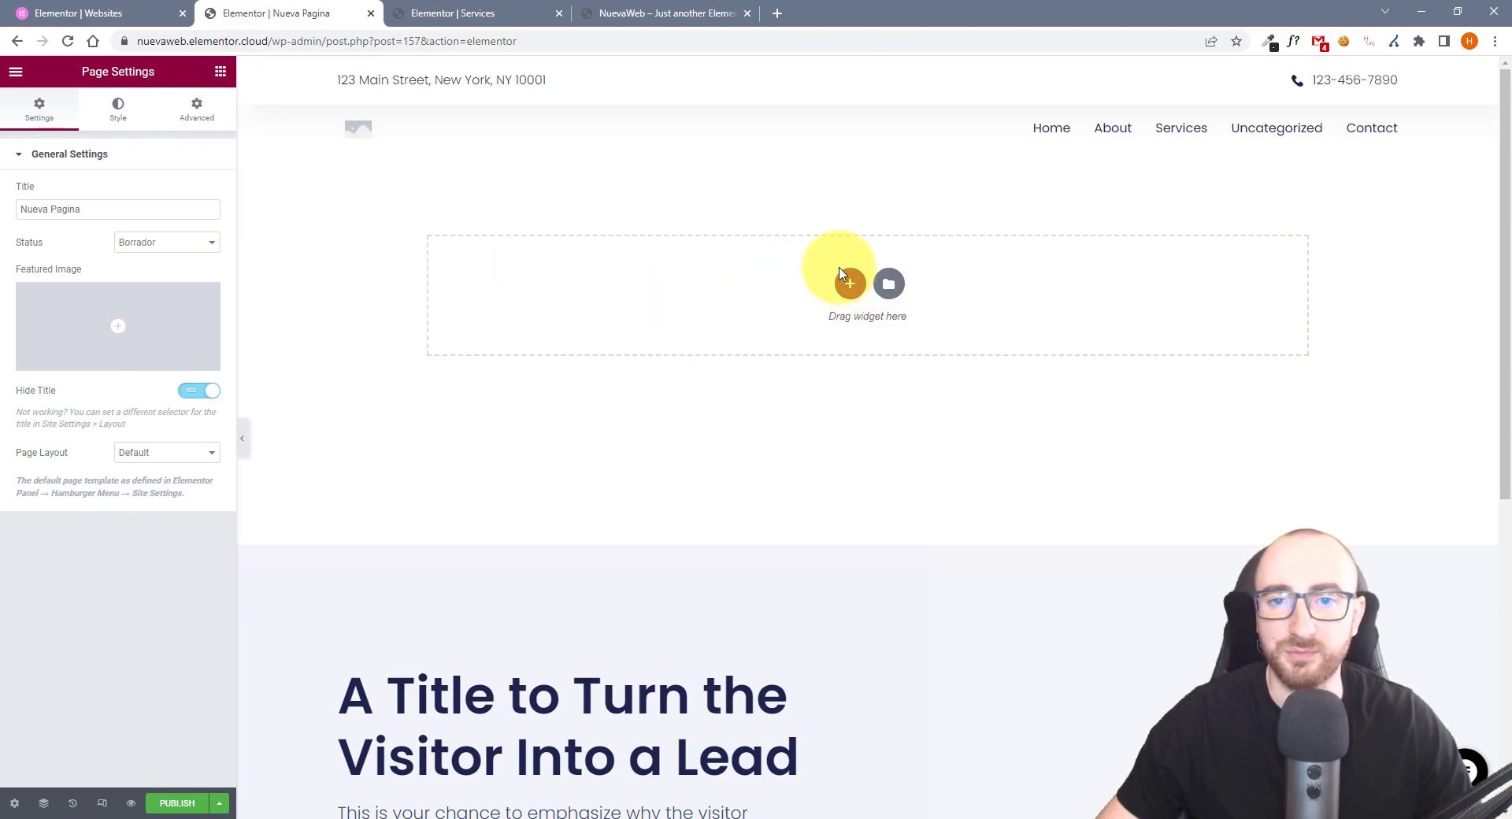
pyautogui.scroll(-2, 786, 347)
pyautogui.scroll(2, 809, 355)
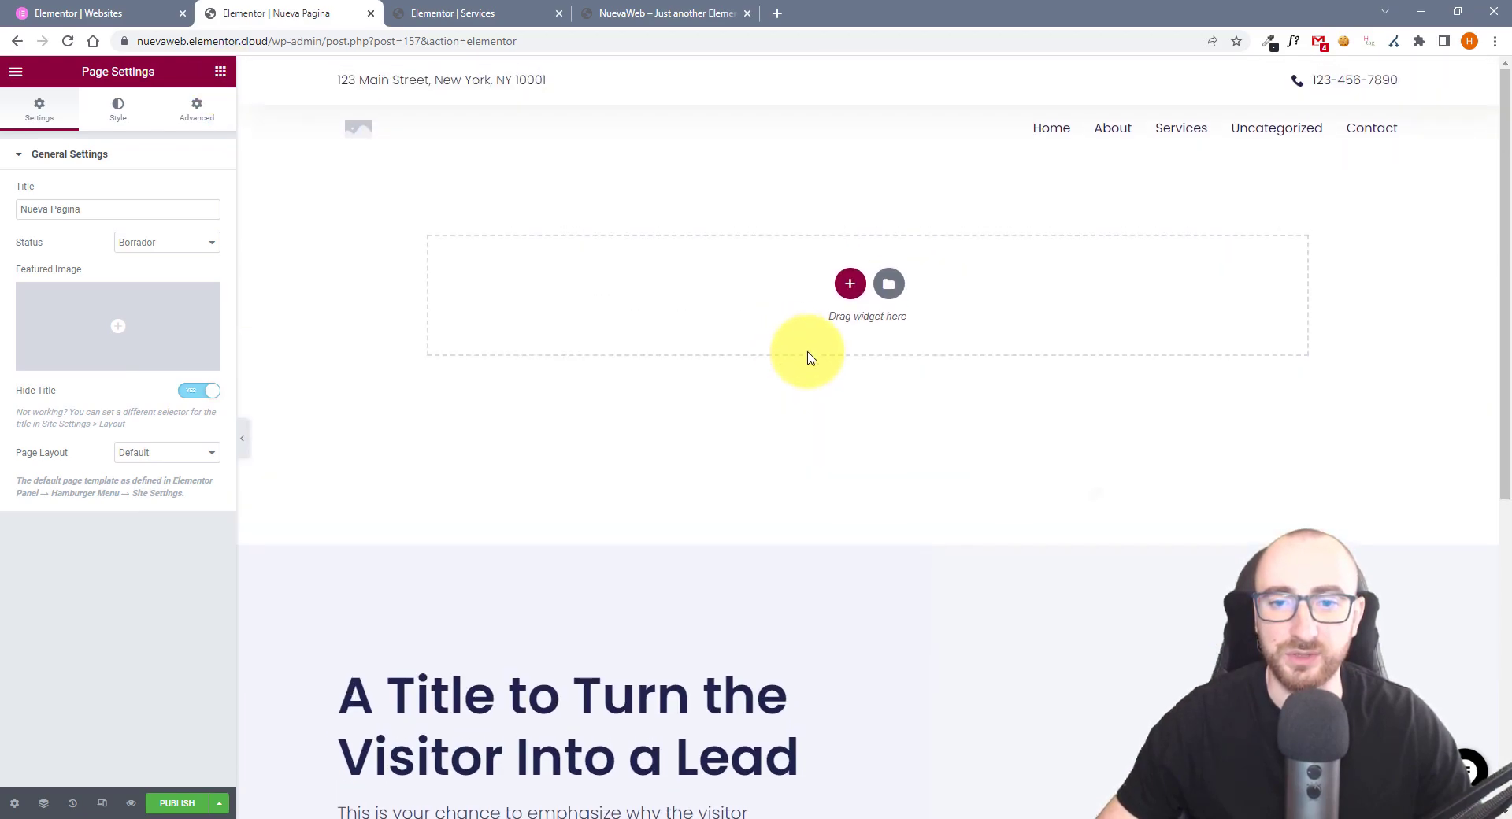
# Review the available section structures and the library's page templates, closing both without adding anything
pyautogui.click(850, 285)
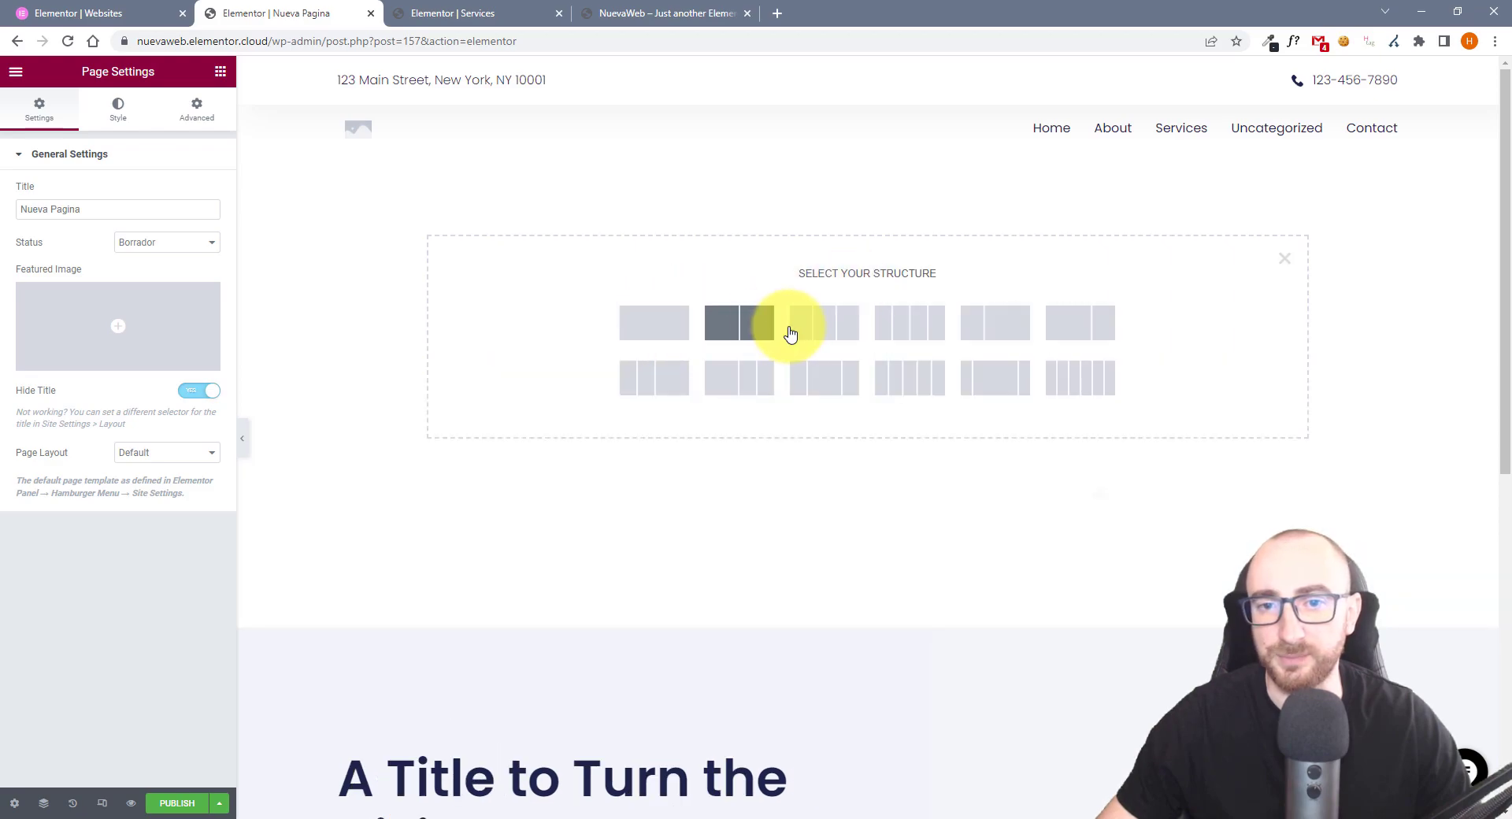
pyautogui.click(1281, 257)
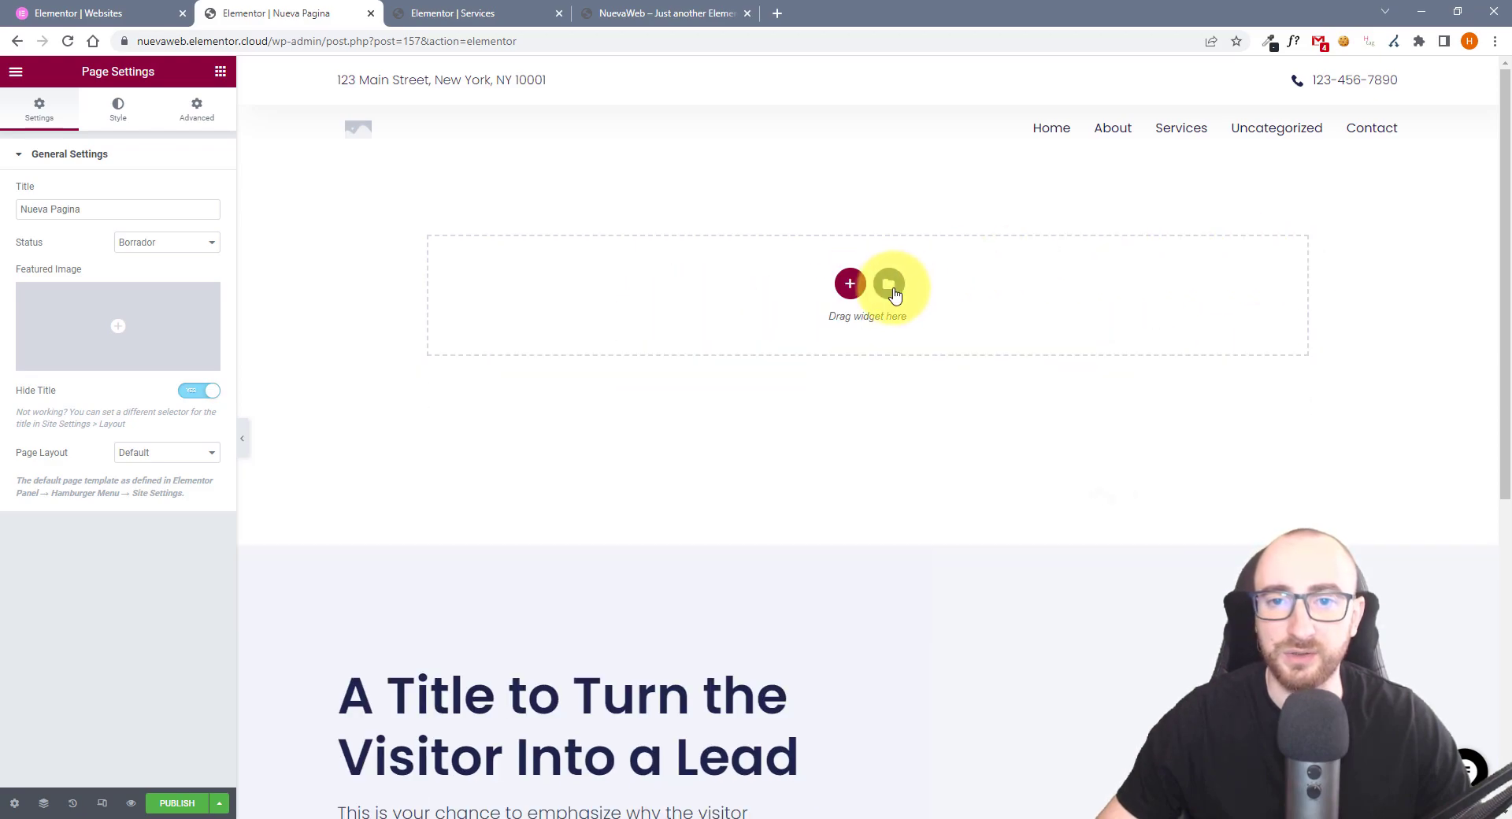
pyautogui.click(889, 285)
pyautogui.scroll(-10, 837, 504)
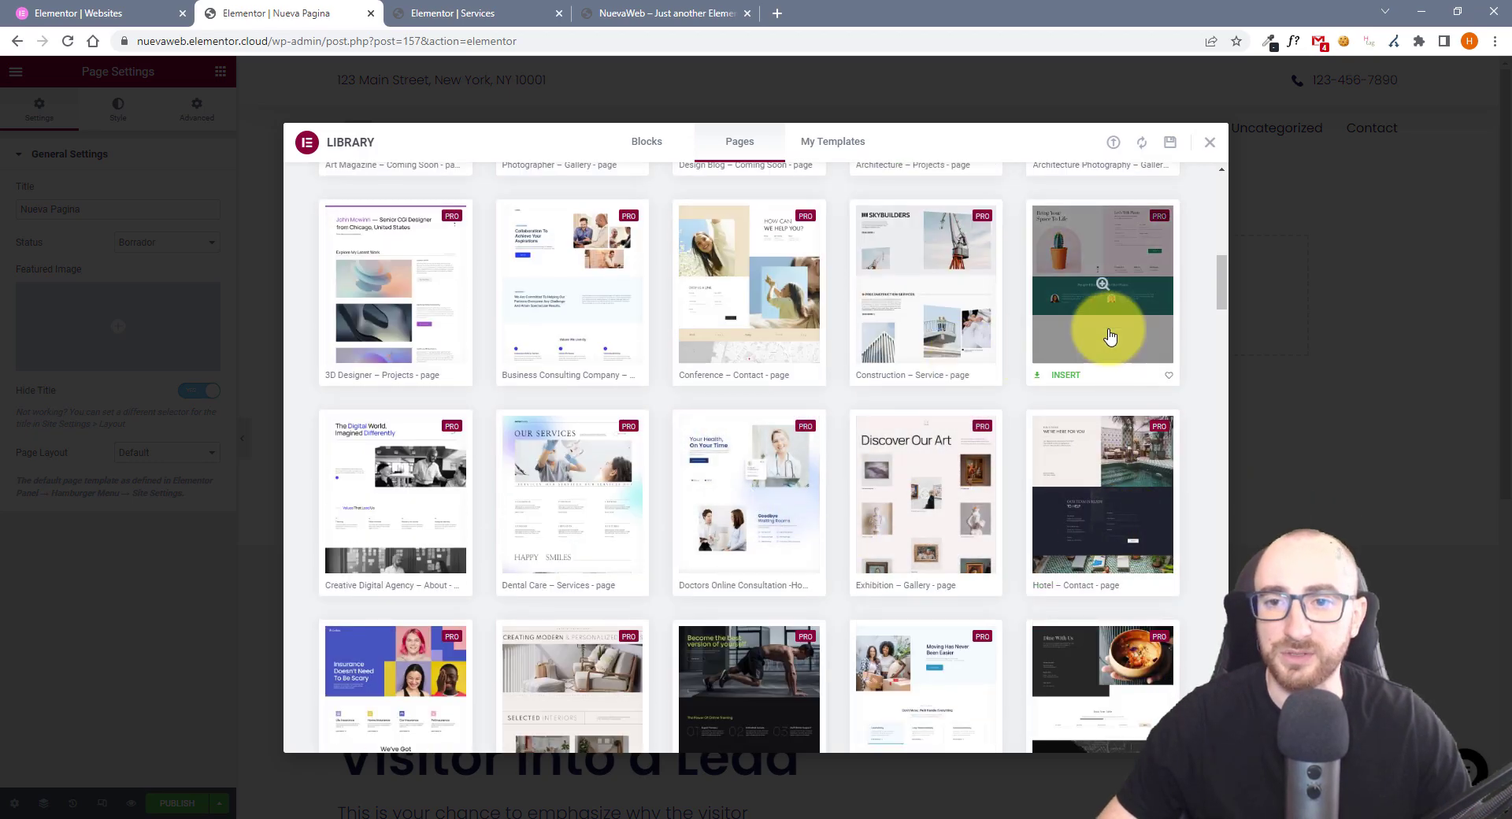
pyautogui.click(1211, 144)
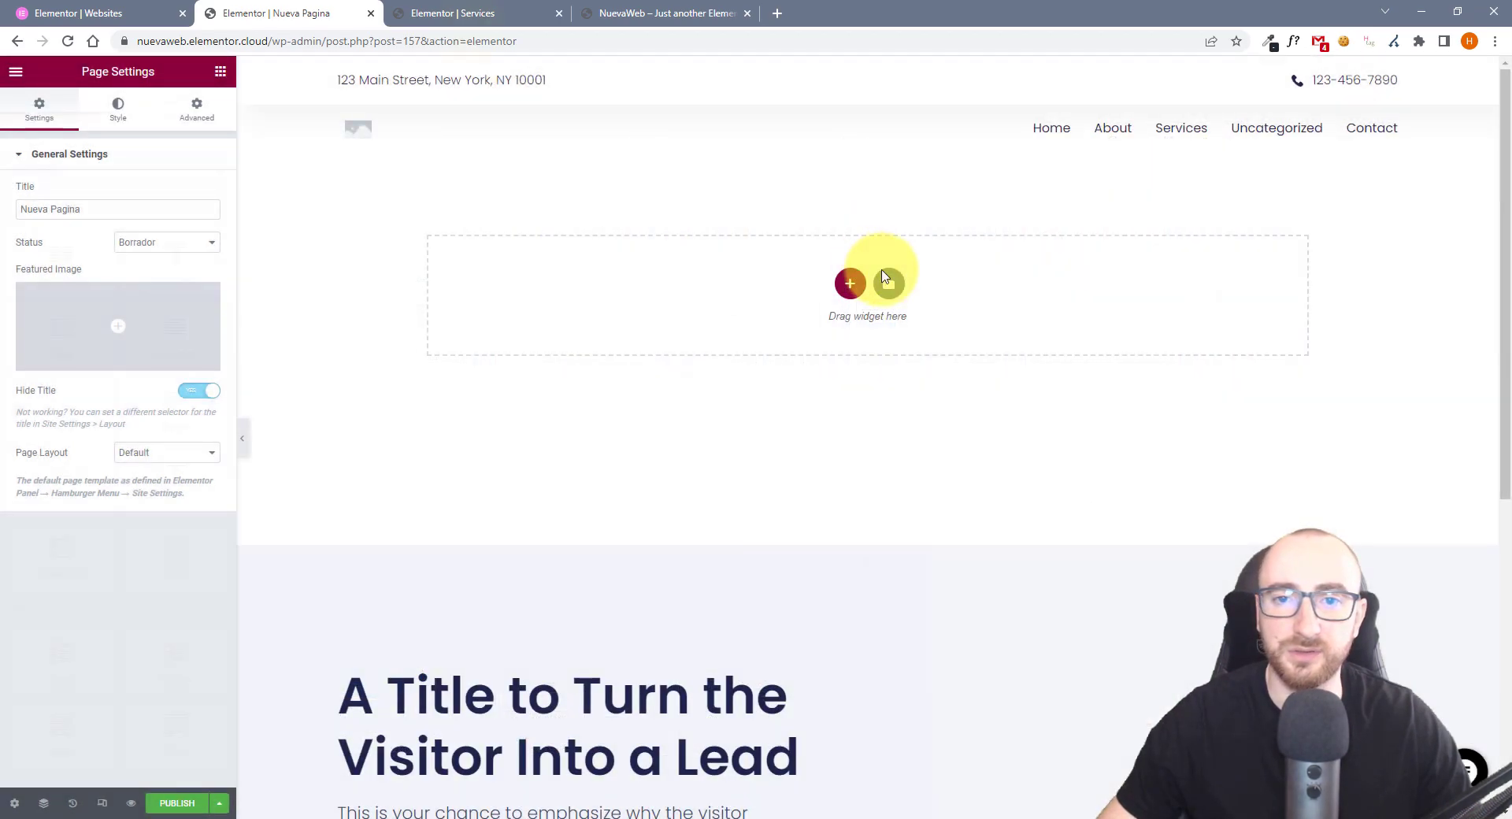
pyautogui.click(441, 14)
pyautogui.click(297, 14)
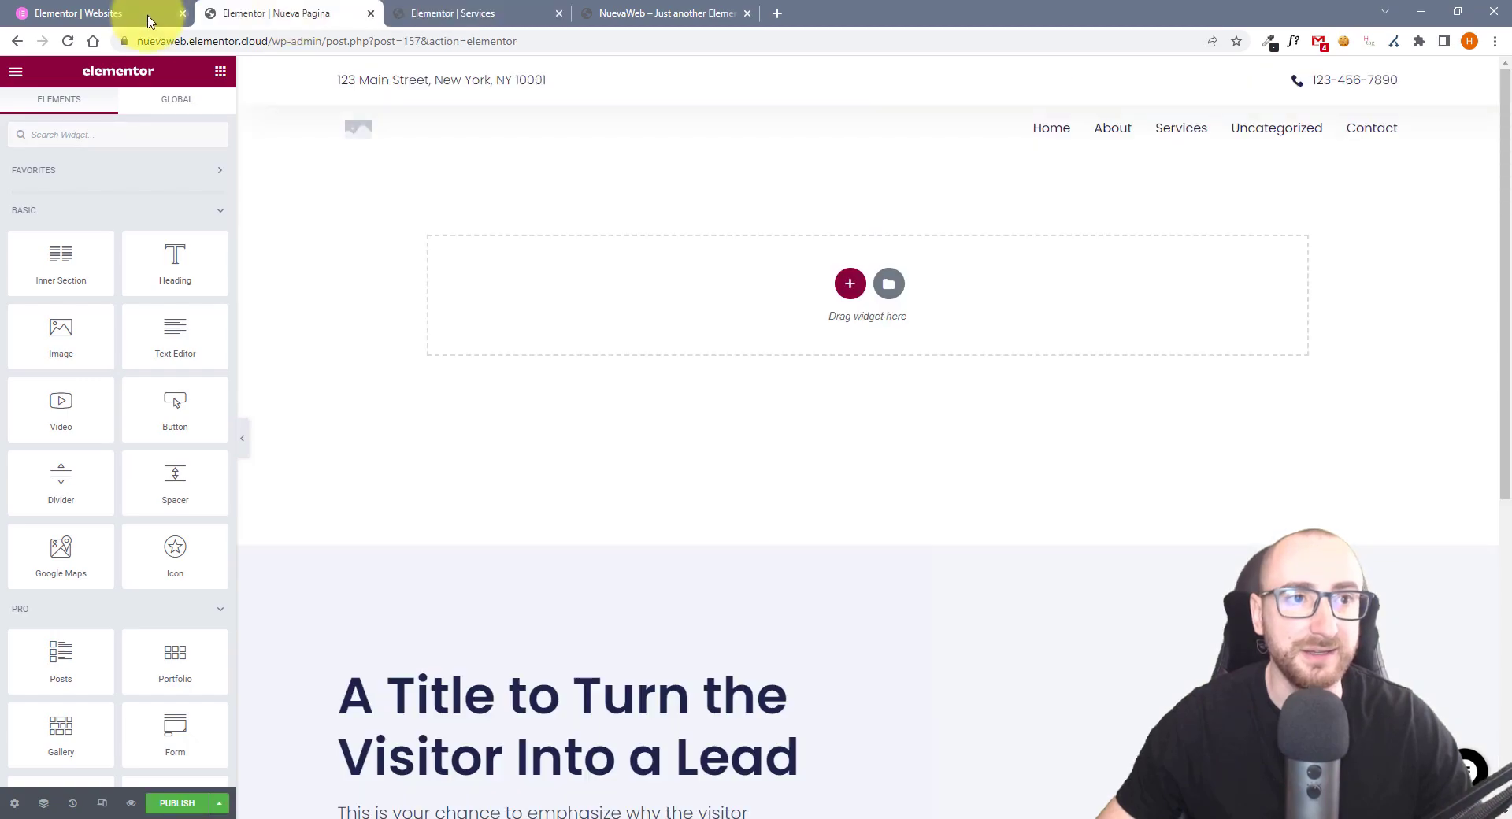
pyautogui.click(94, 13)
pyautogui.click(346, 11)
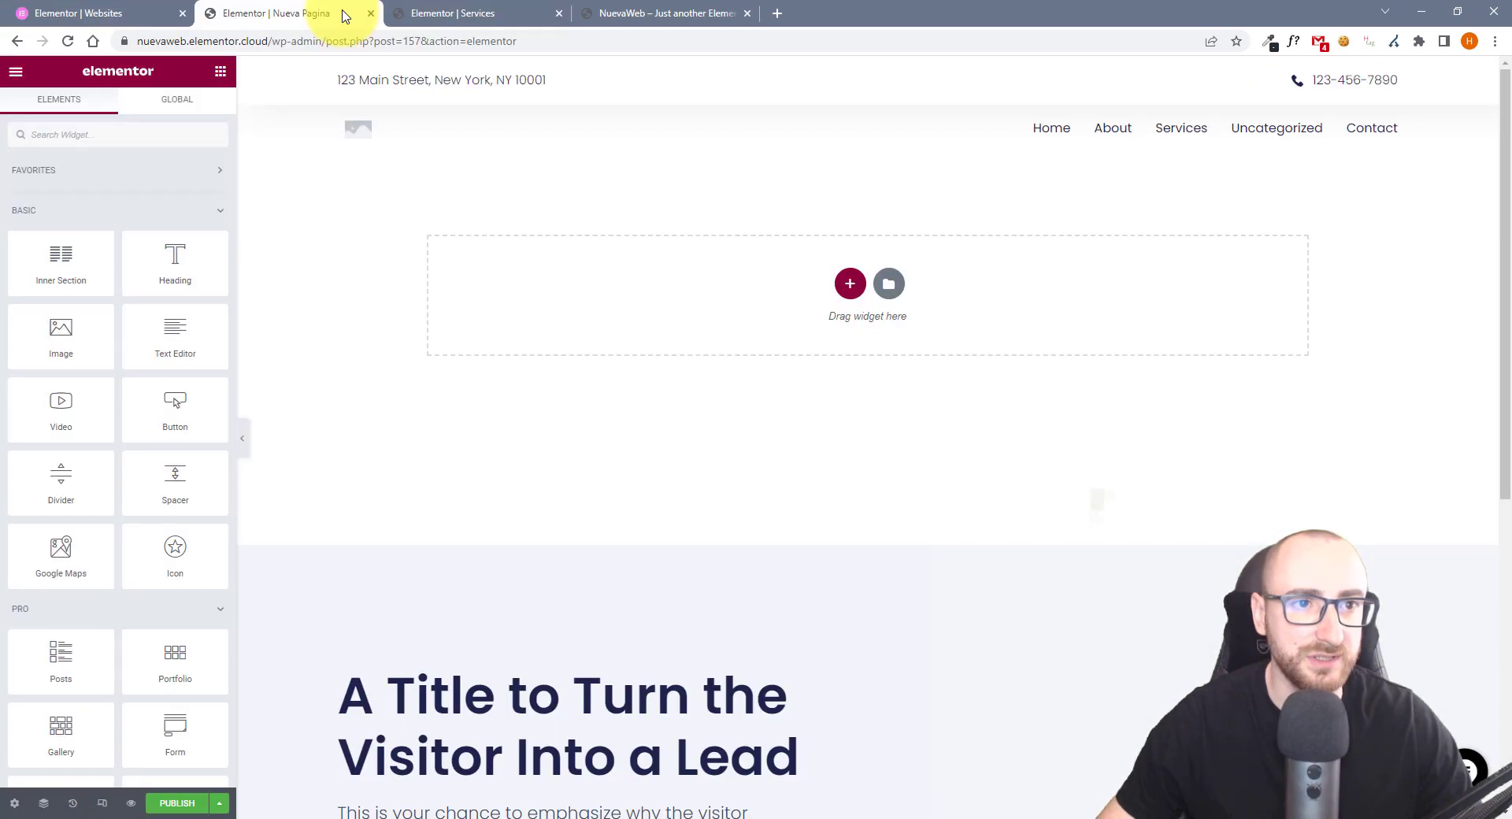
# Exit the Elementor editor of Nueva Pagina to WordPress, discarding unsaved changes, and open the Reading settings
pyautogui.click(16, 71)
pyautogui.click(95, 374)
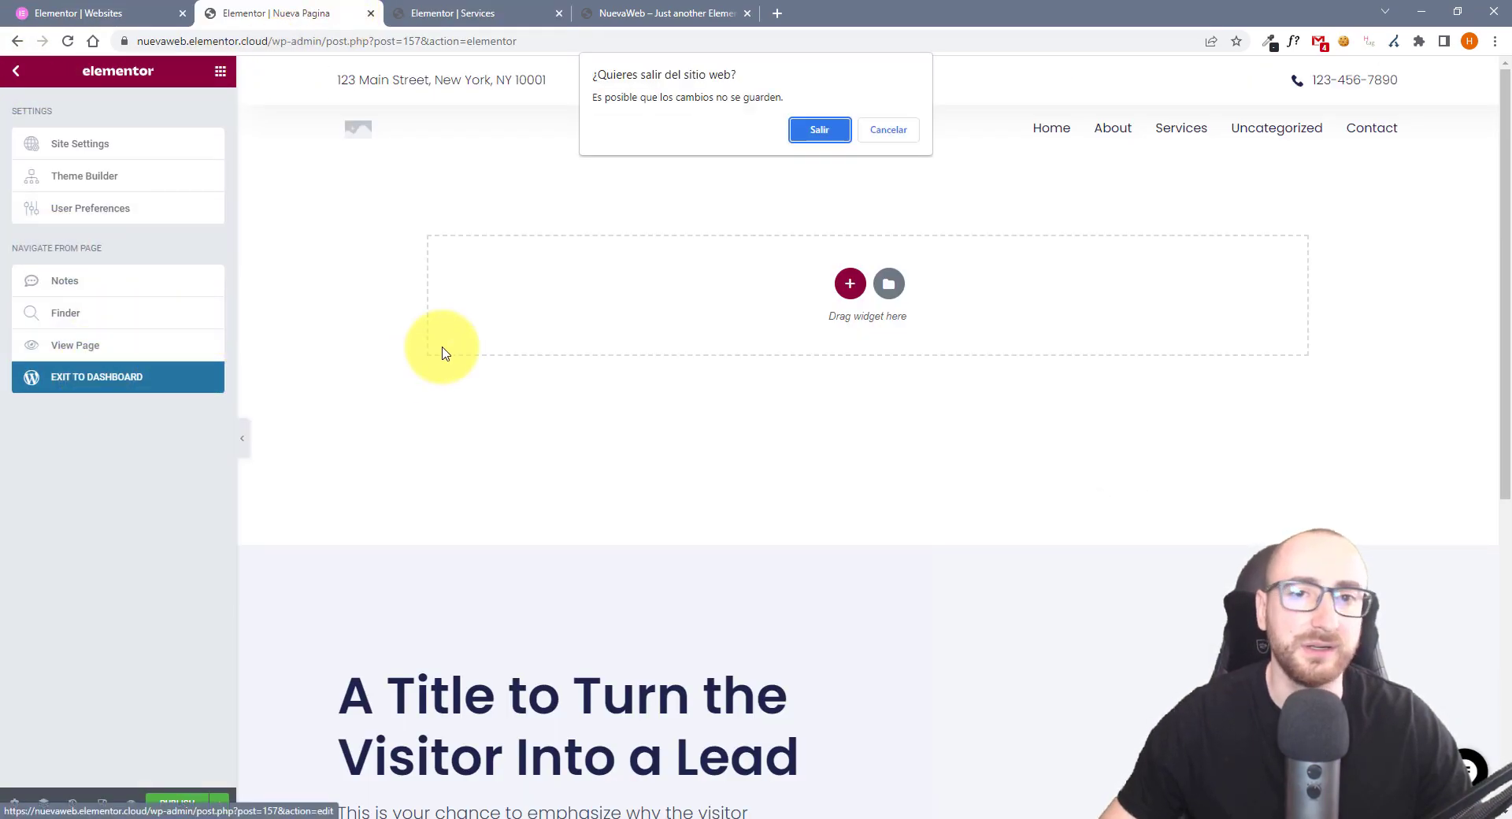
pyautogui.click(820, 129)
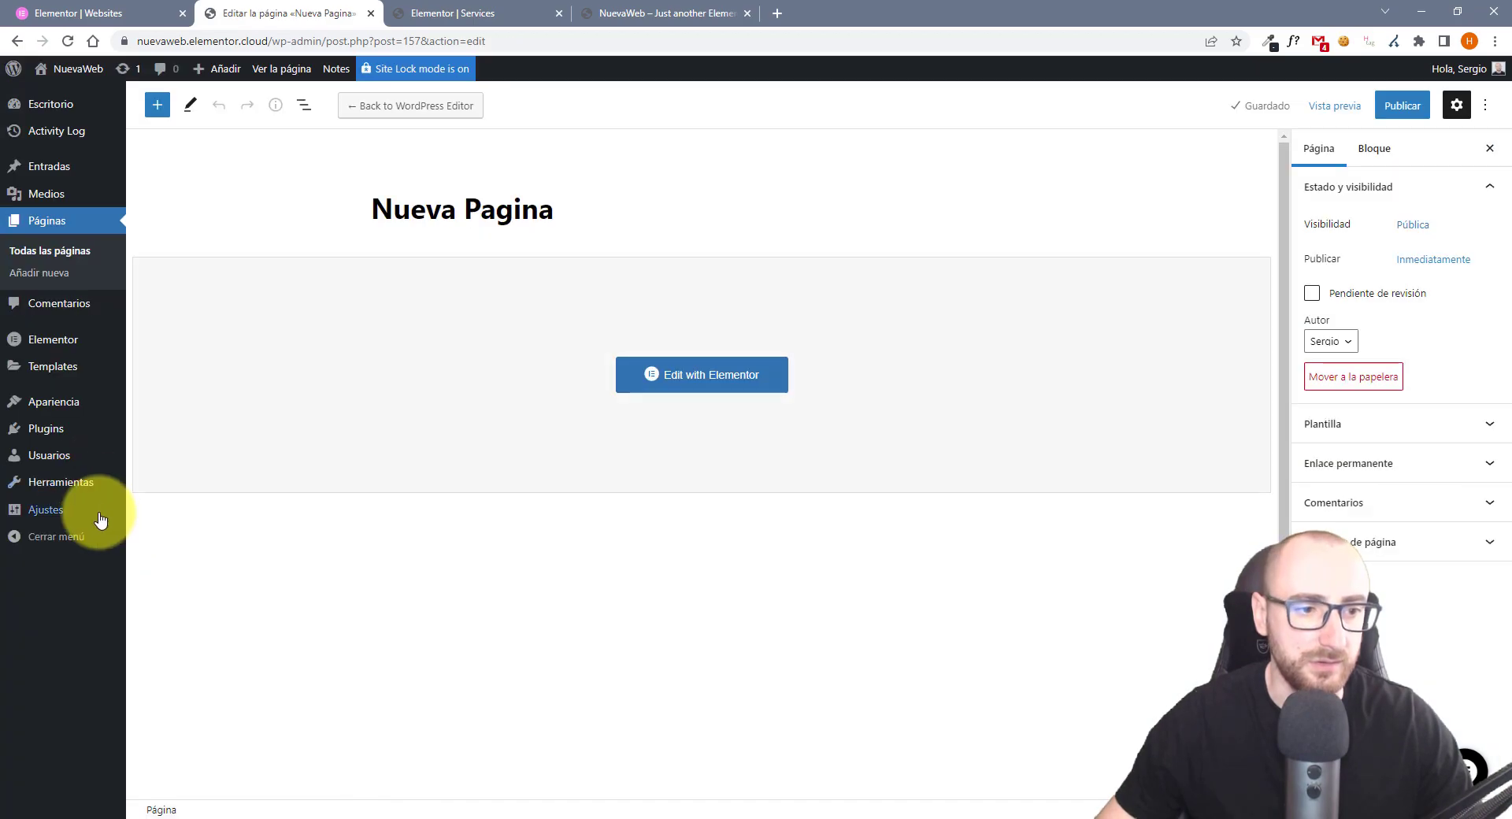
pyautogui.moveTo(32, 508)
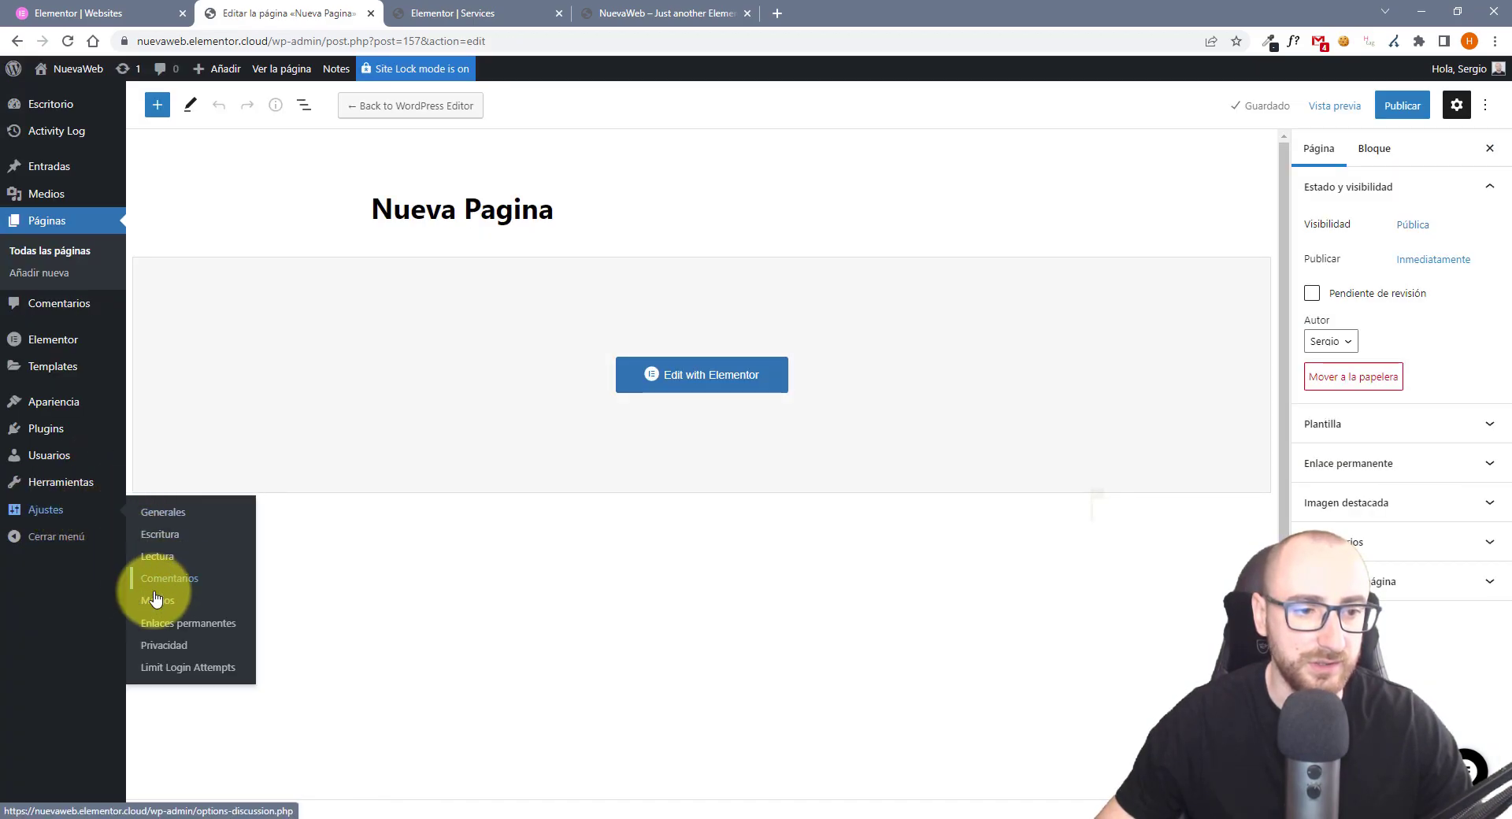
pyautogui.click(209, 554)
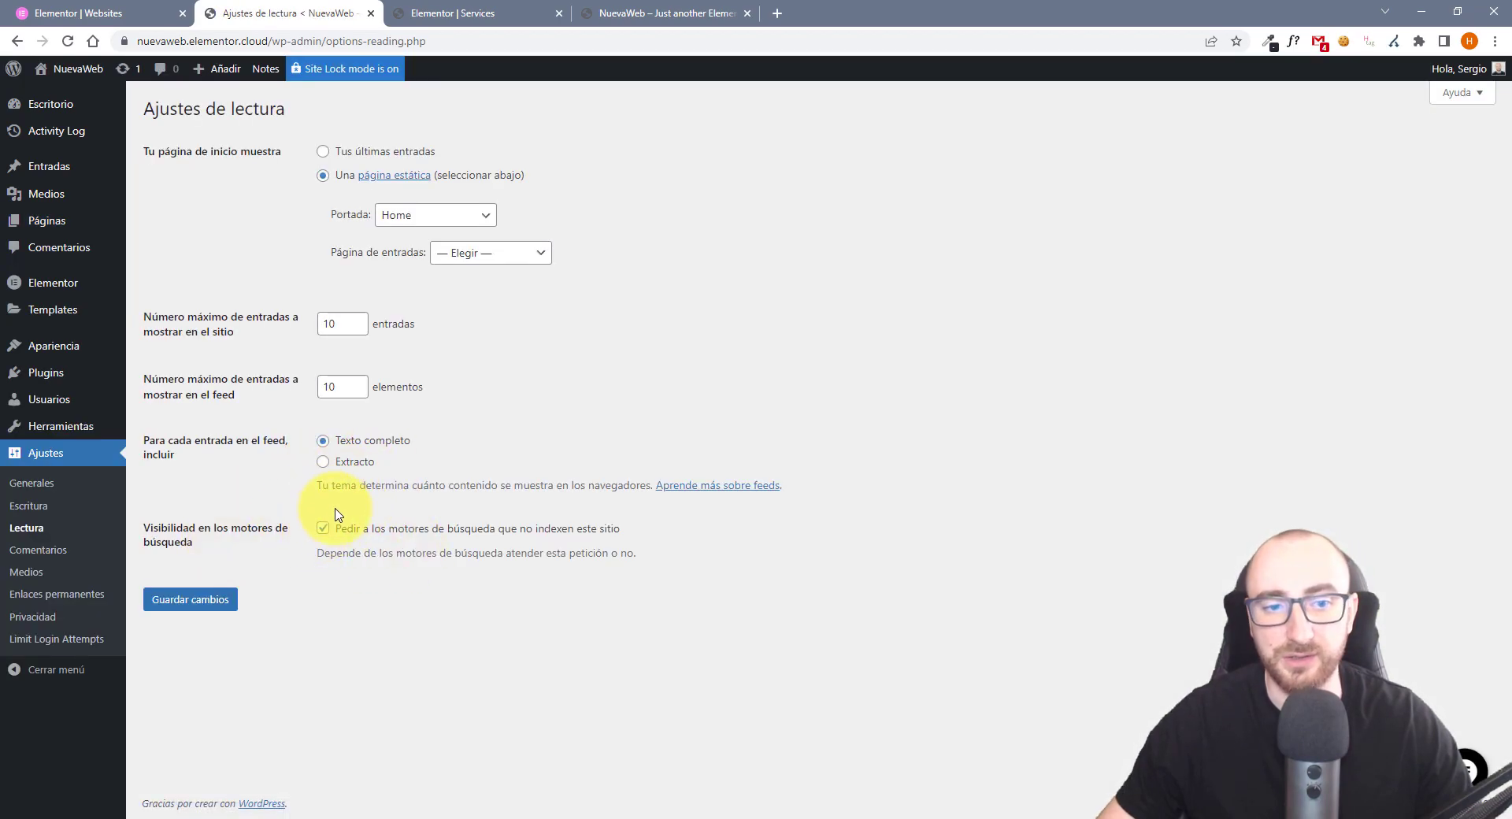
# Switch to the Elementor account, open the management page of the NuevaWeb site and review its Site Lock section
pyautogui.click(70, 14)
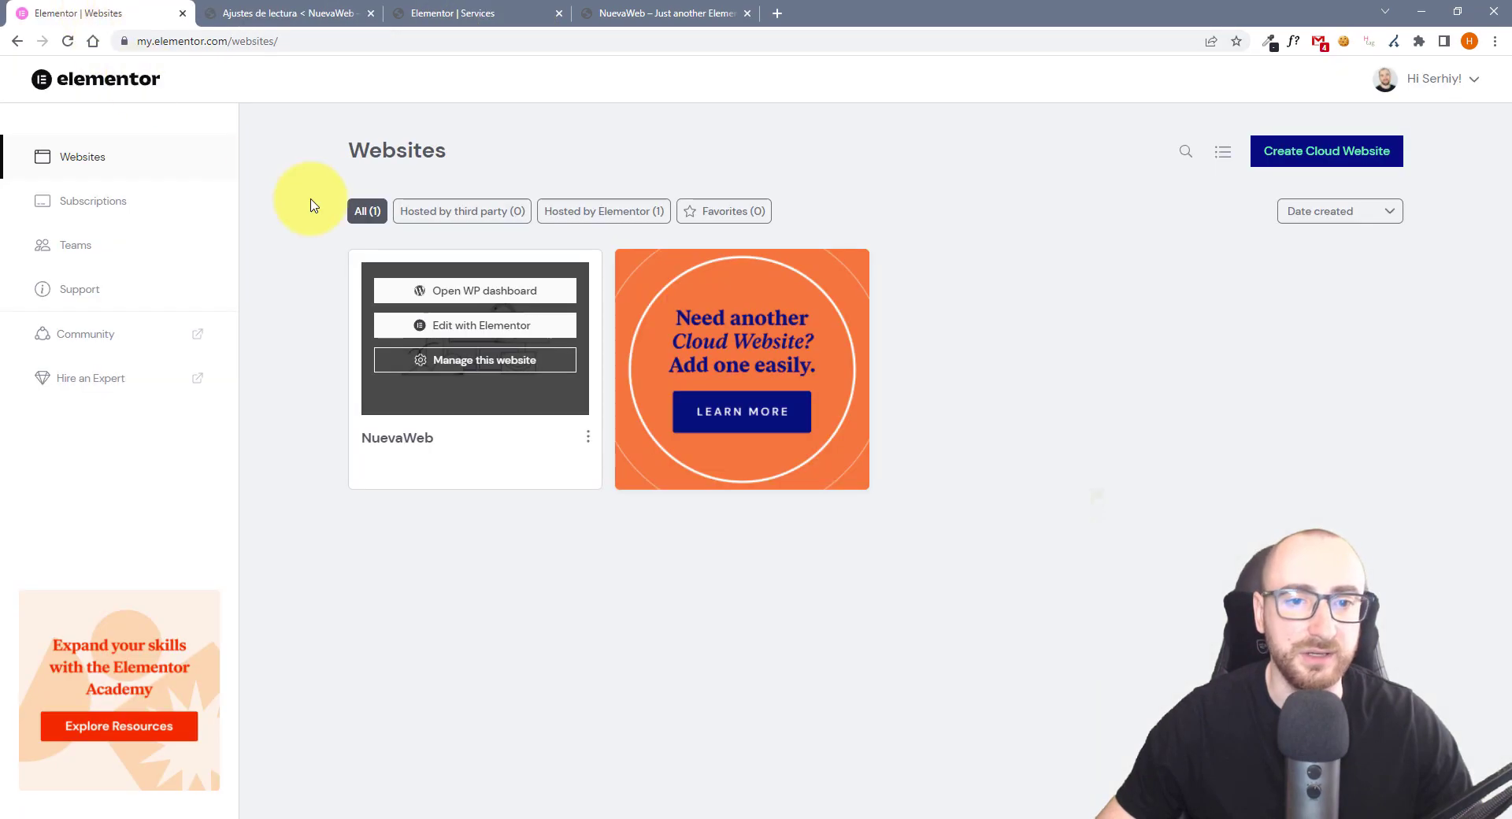
pyautogui.click(477, 373)
pyautogui.scroll(-5, 631, 556)
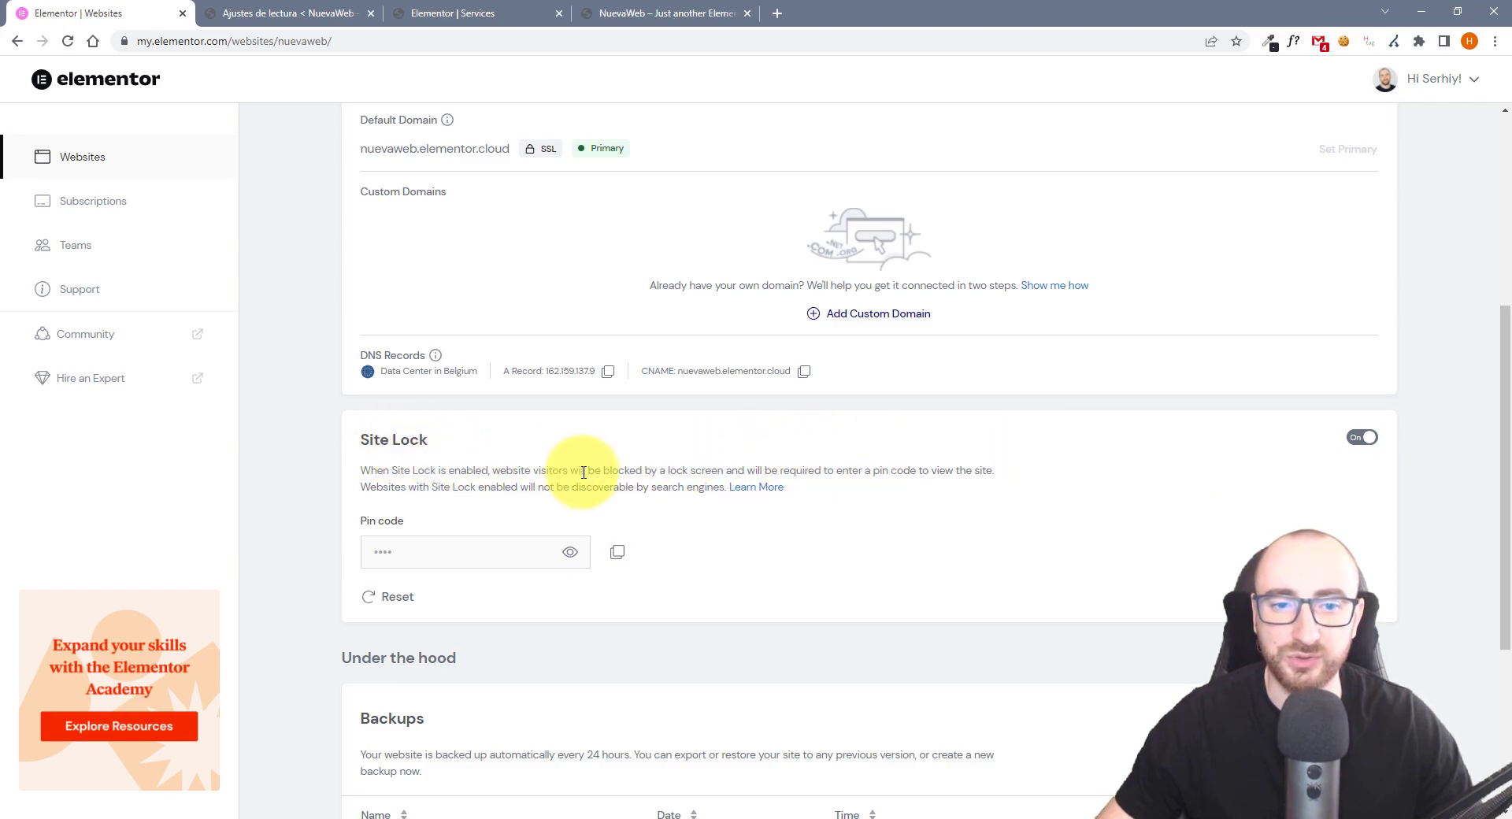
# Return to the WordPress Reading settings and check the choices for the posts page without selecting one
pyautogui.click(323, 14)
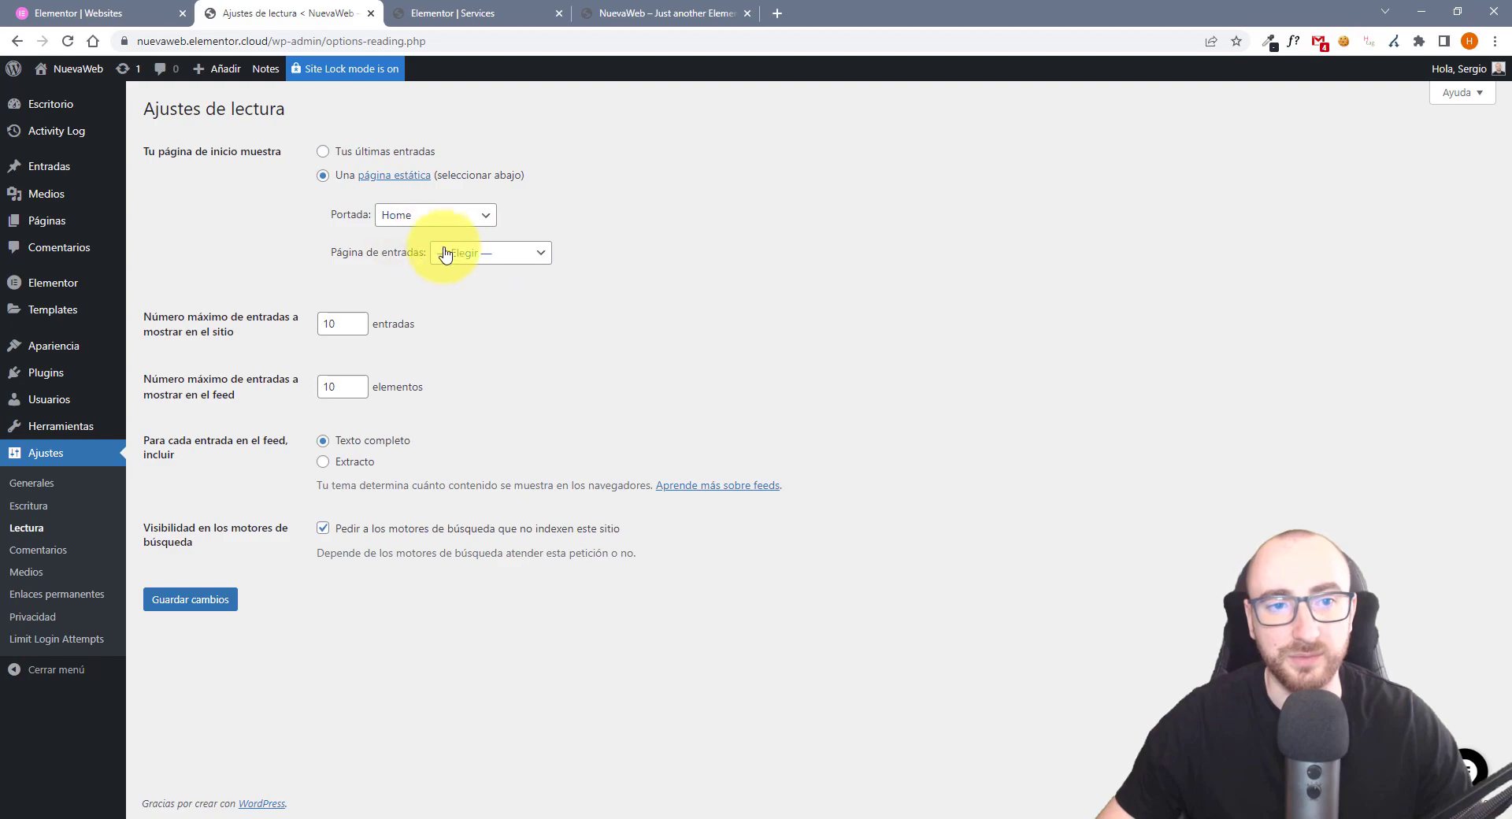
pyautogui.click(524, 261)
pyautogui.click(578, 227)
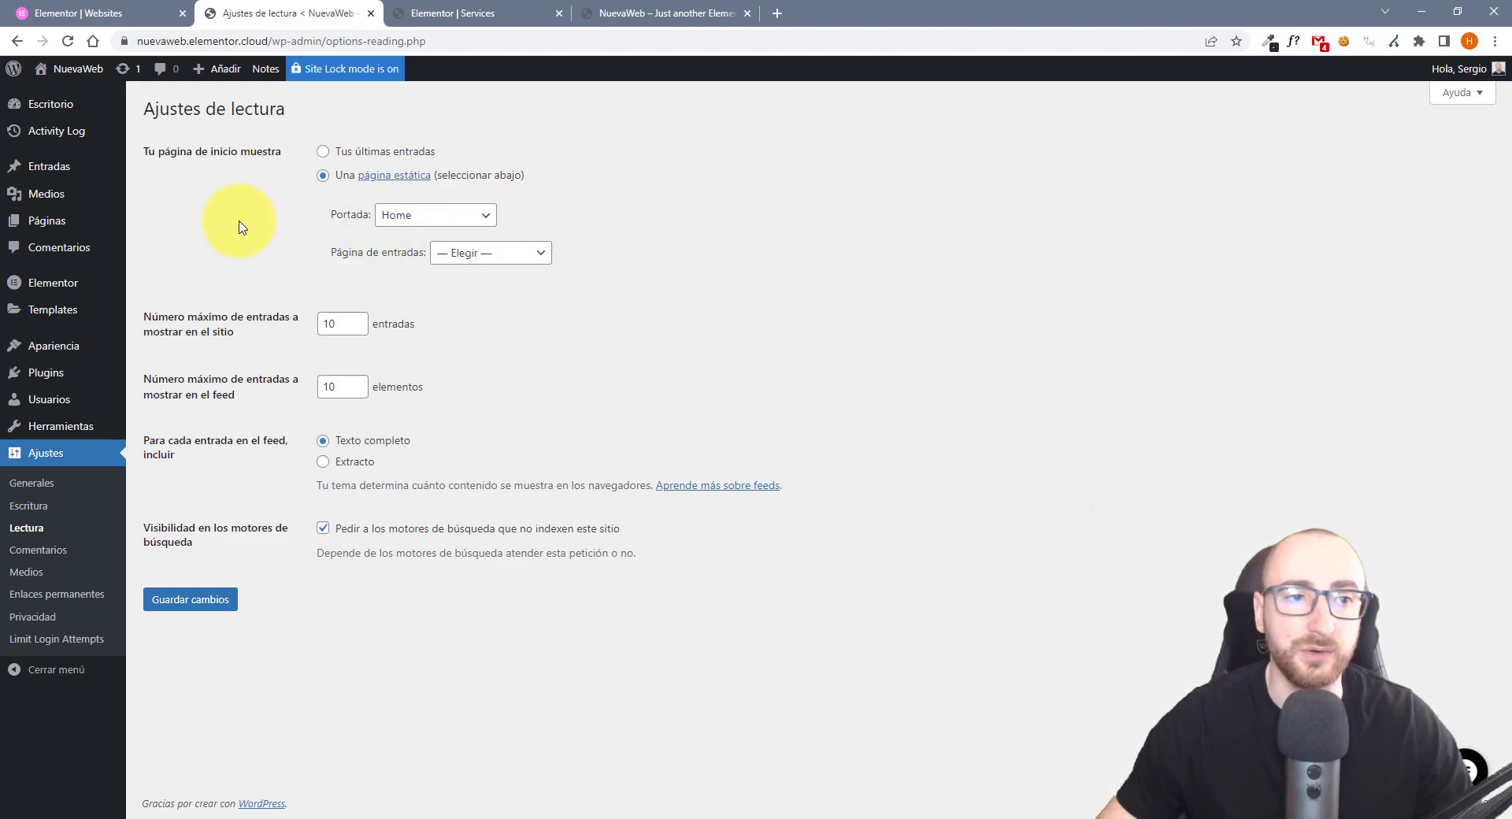
# Create a new WordPress page titled "Blog" and publish it
pyautogui.moveTo(55, 219)
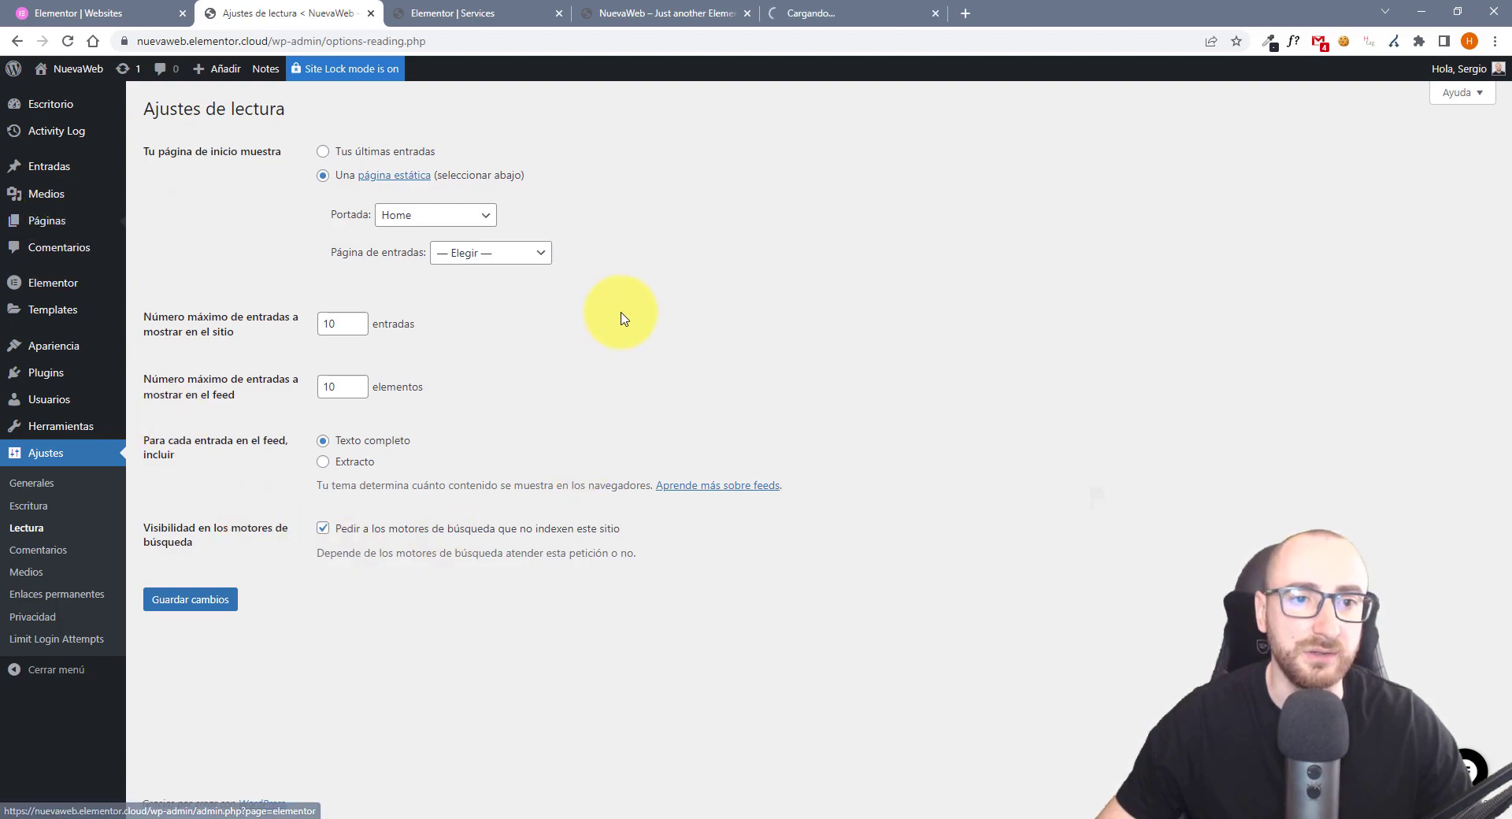
pyautogui.click(812, 23)
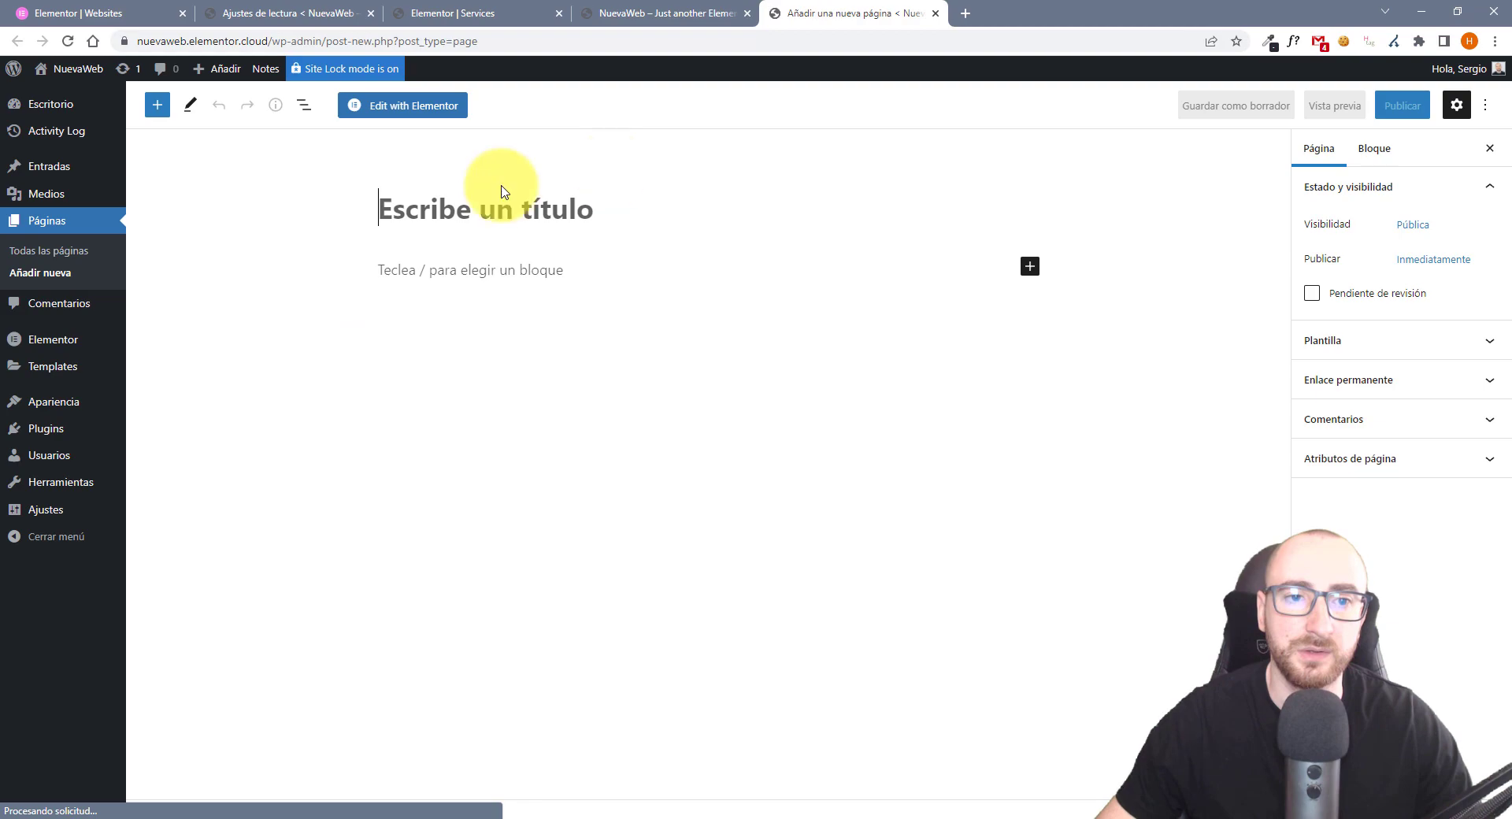
pyautogui.write('Blog')
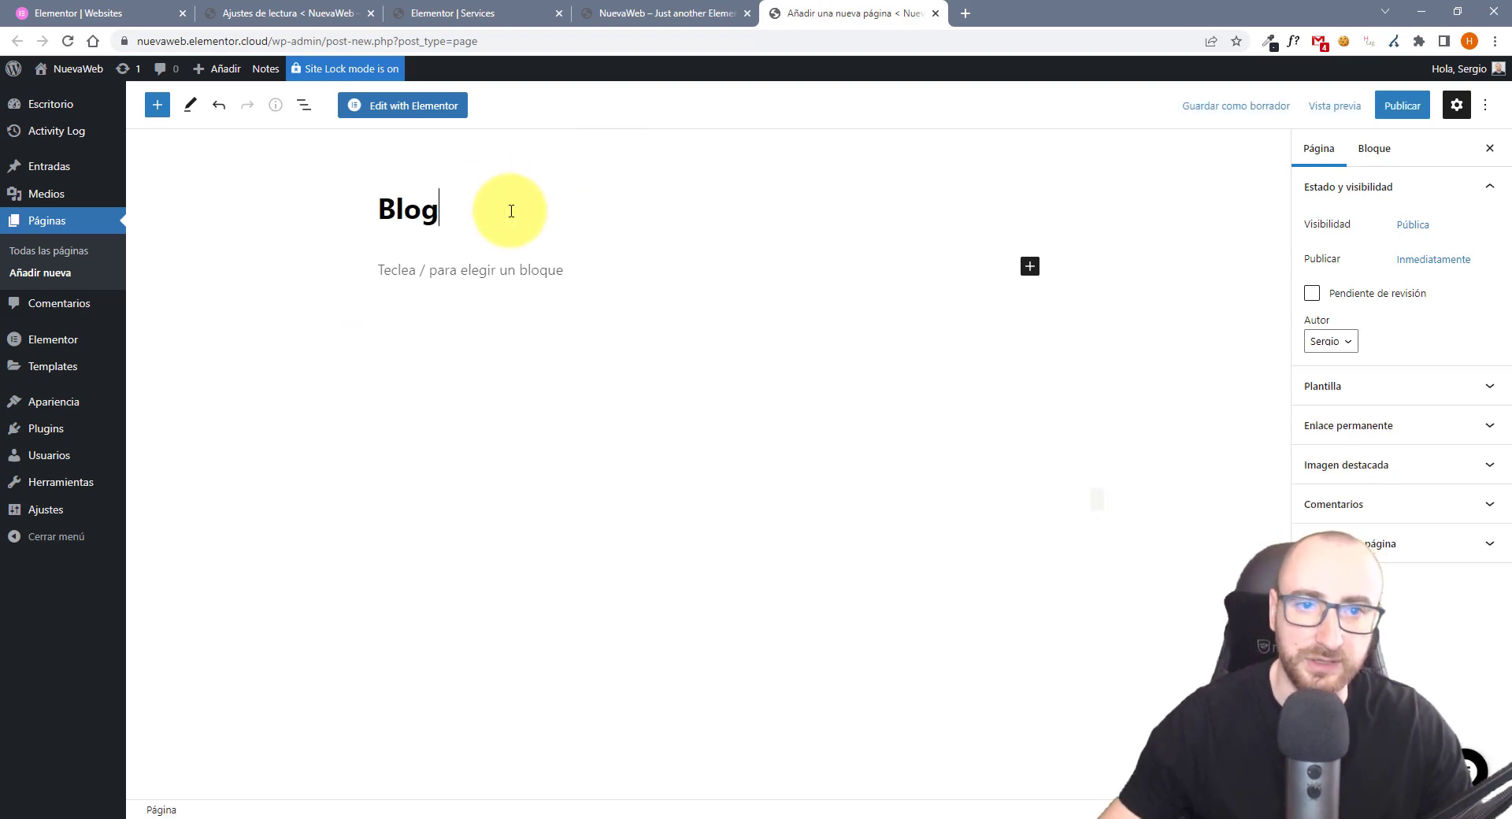
pyautogui.click(1398, 106)
pyautogui.click(1349, 106)
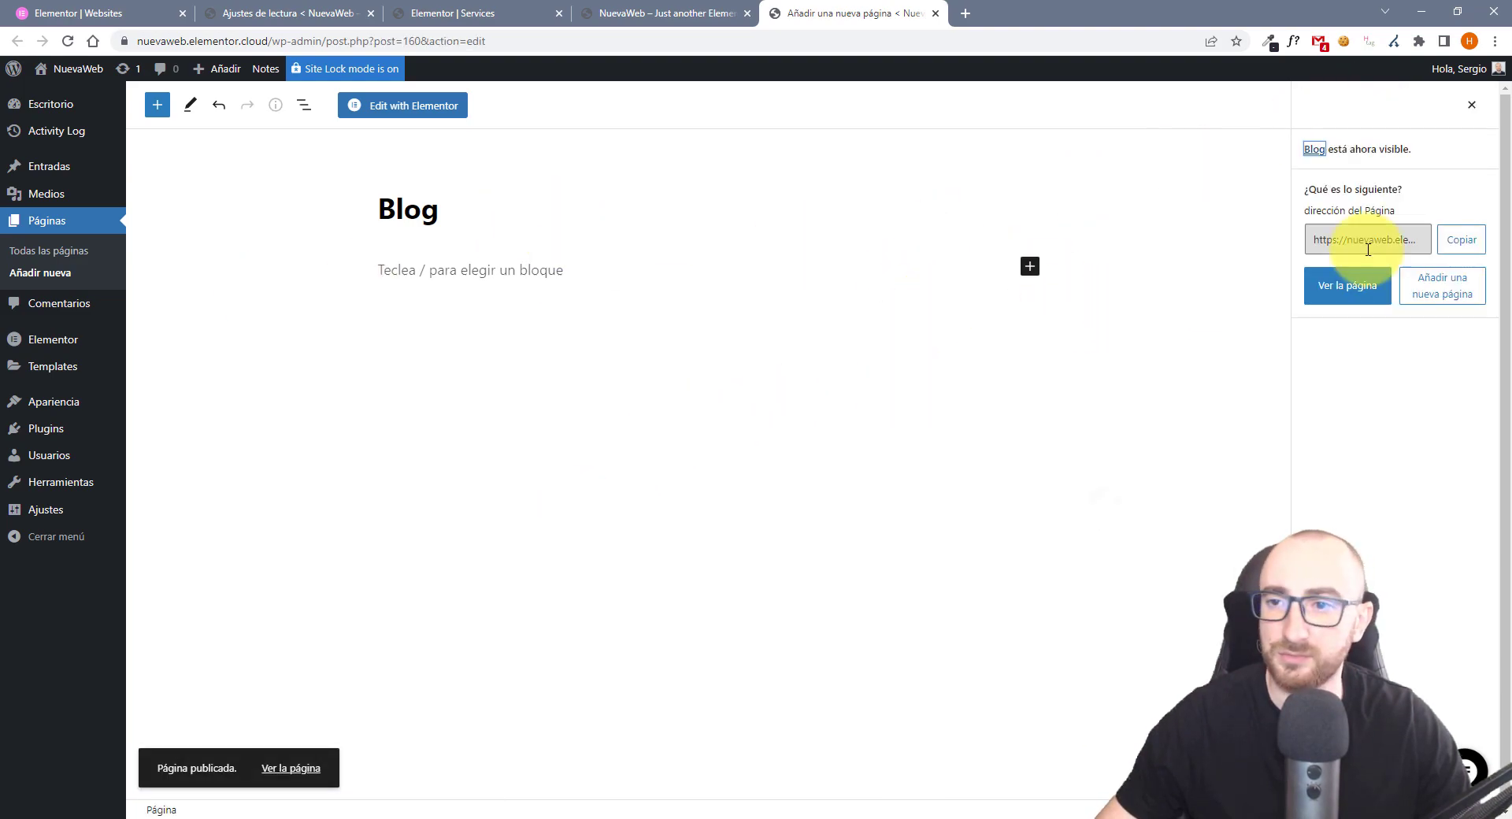
pyautogui.click(1472, 104)
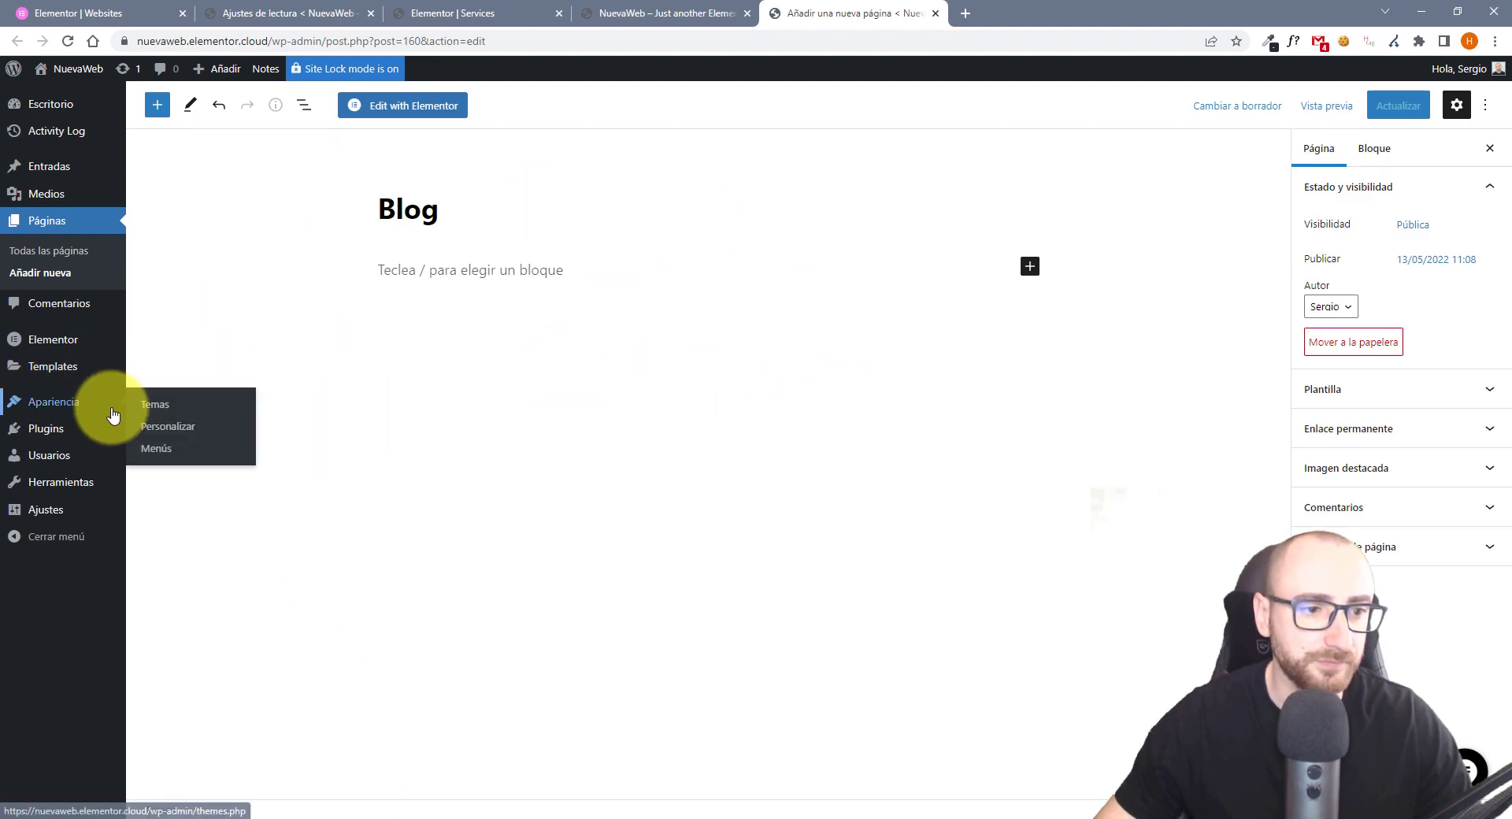
# Set Blog as the posts page in the Reading settings, save the changes and open the list of all pages
pyautogui.click(163, 557)
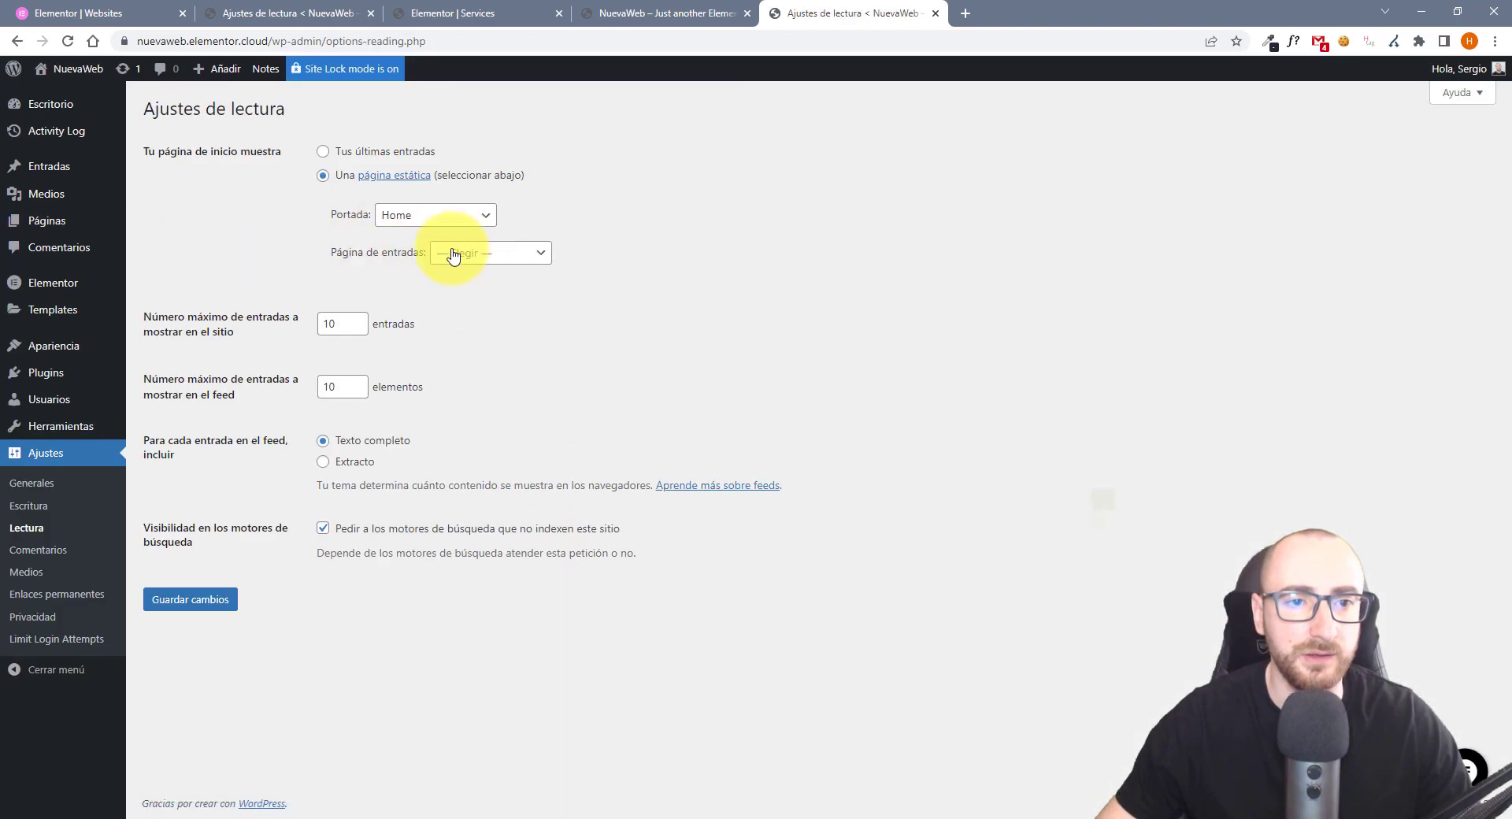
pyautogui.click(496, 263)
pyautogui.click(488, 304)
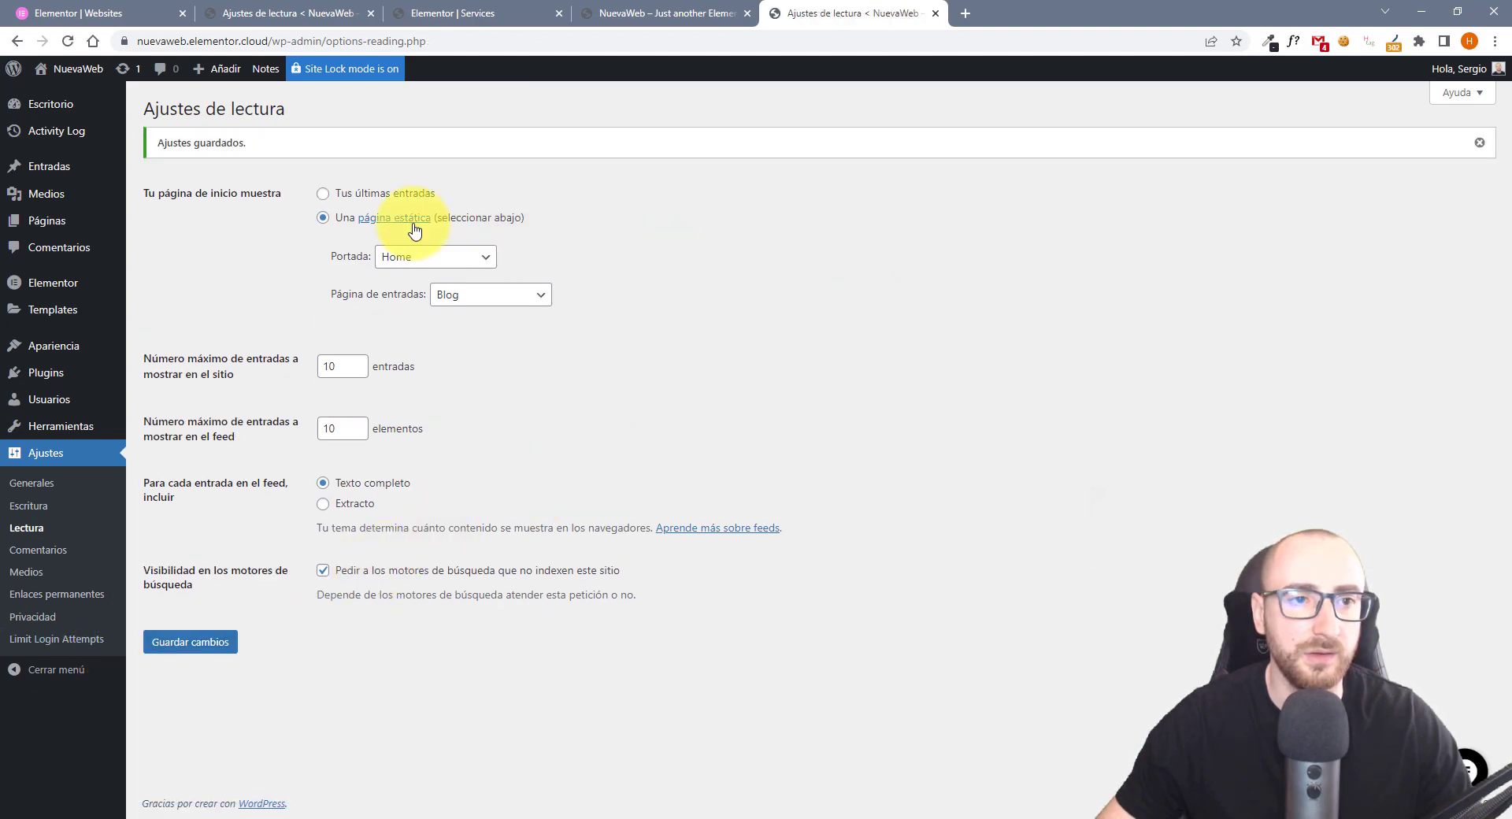
pyautogui.click(179, 167)
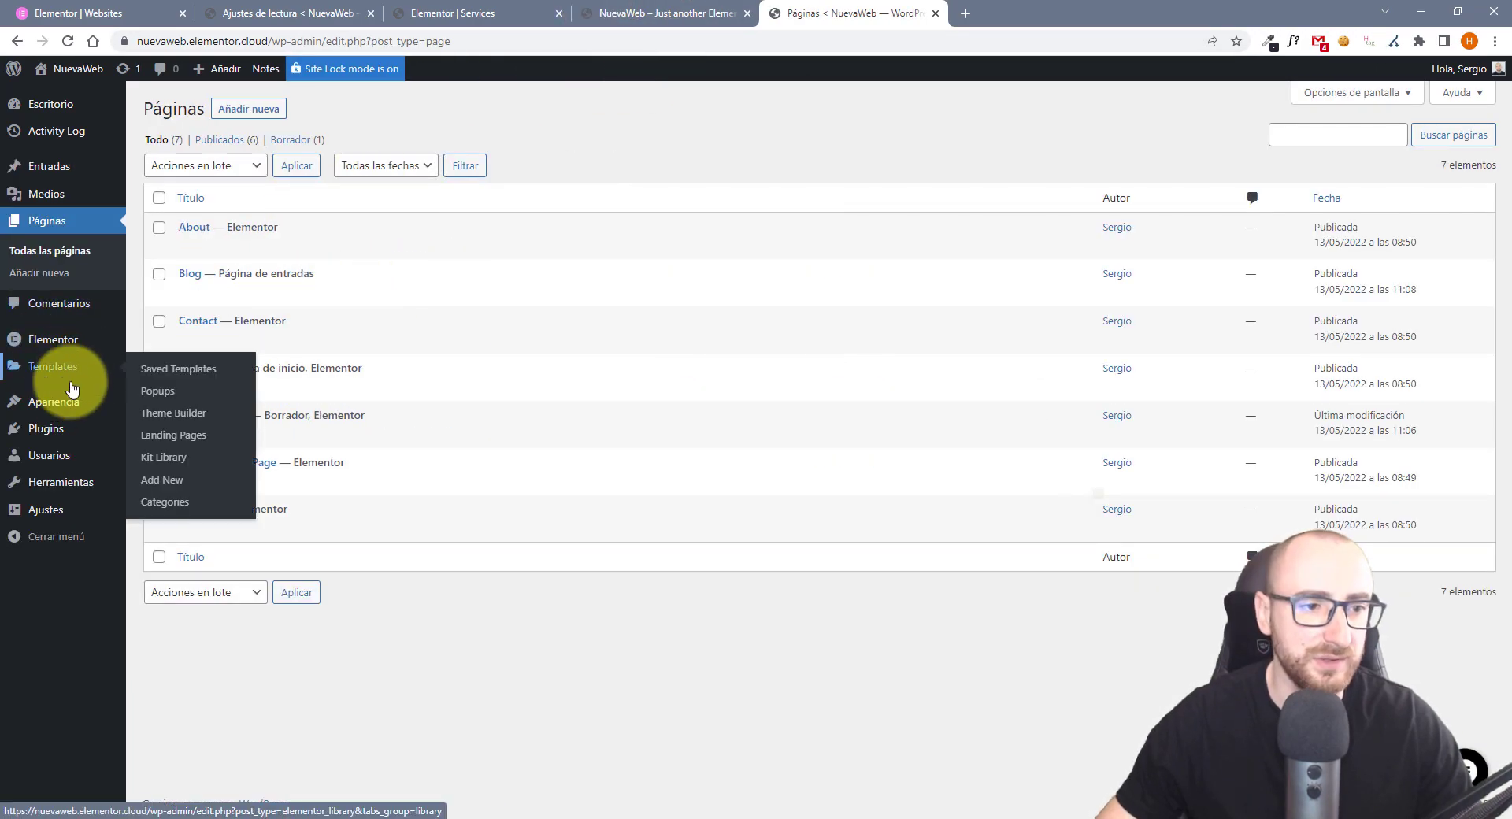
# Open the WordPress menu editor and add the Blog page to the Primary Menu
pyautogui.moveTo(71, 408)
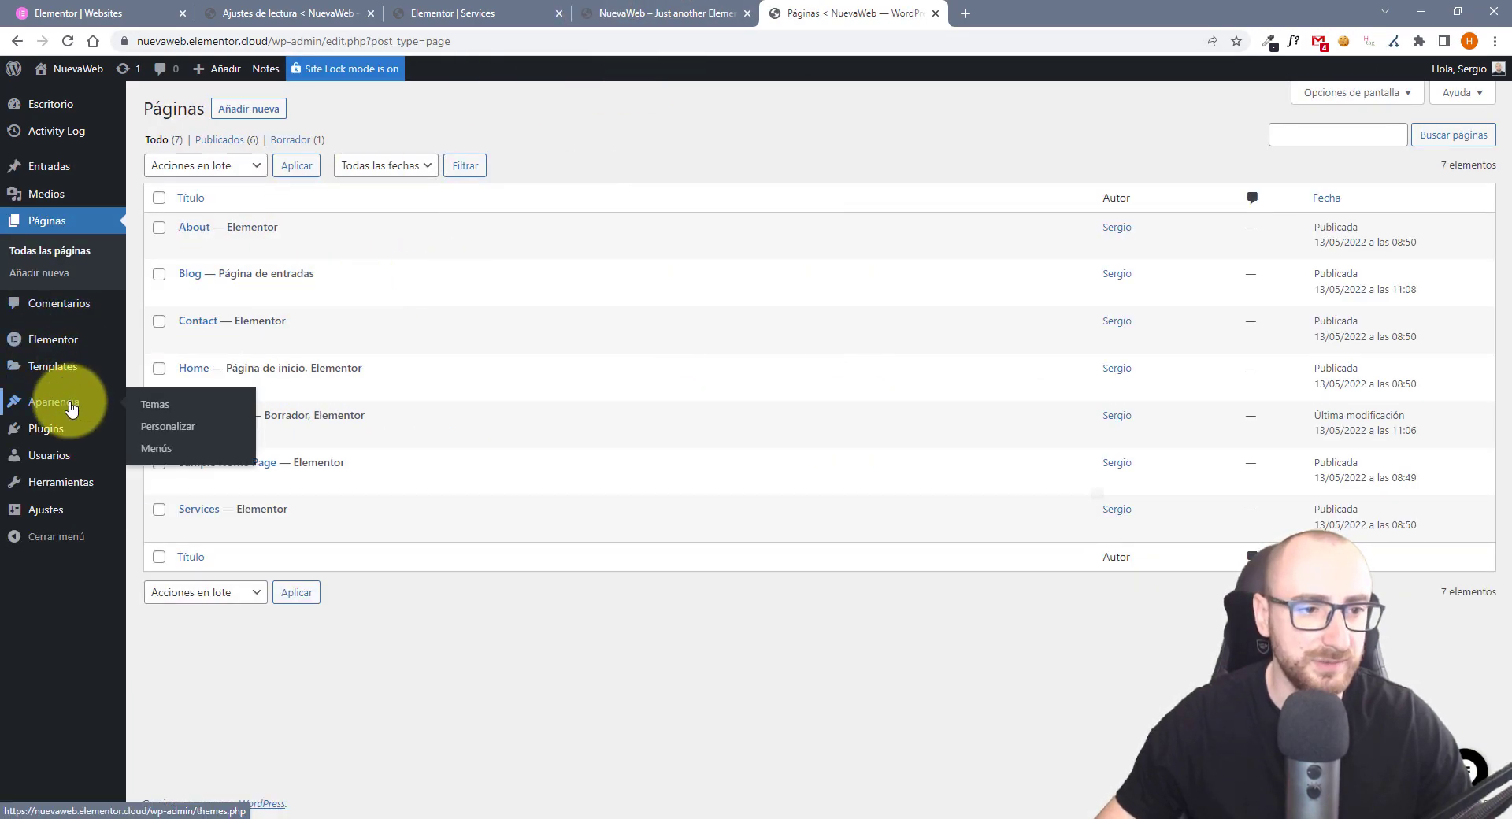
pyautogui.click(217, 453)
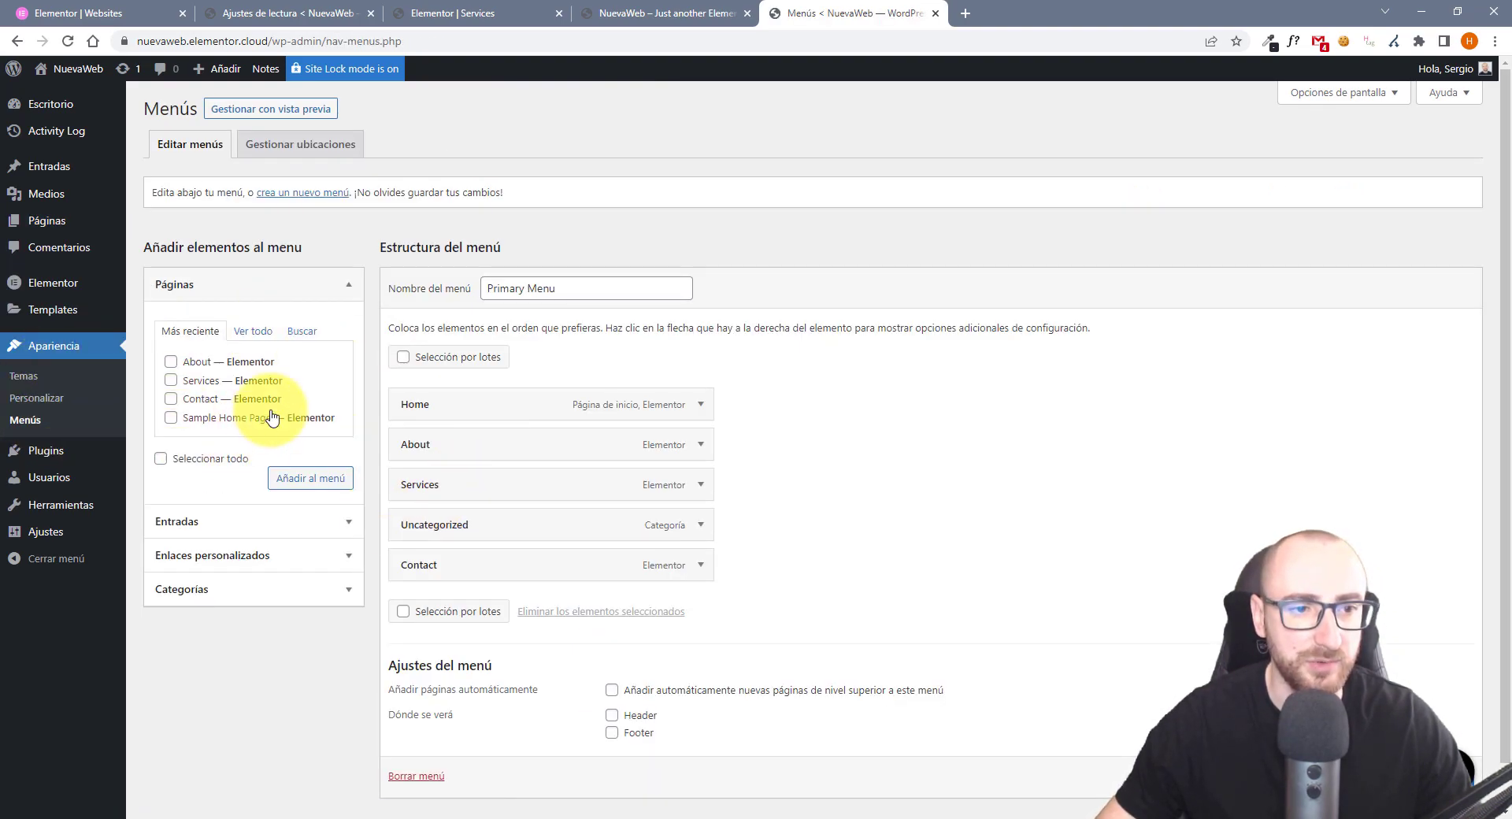
pyautogui.click(253, 331)
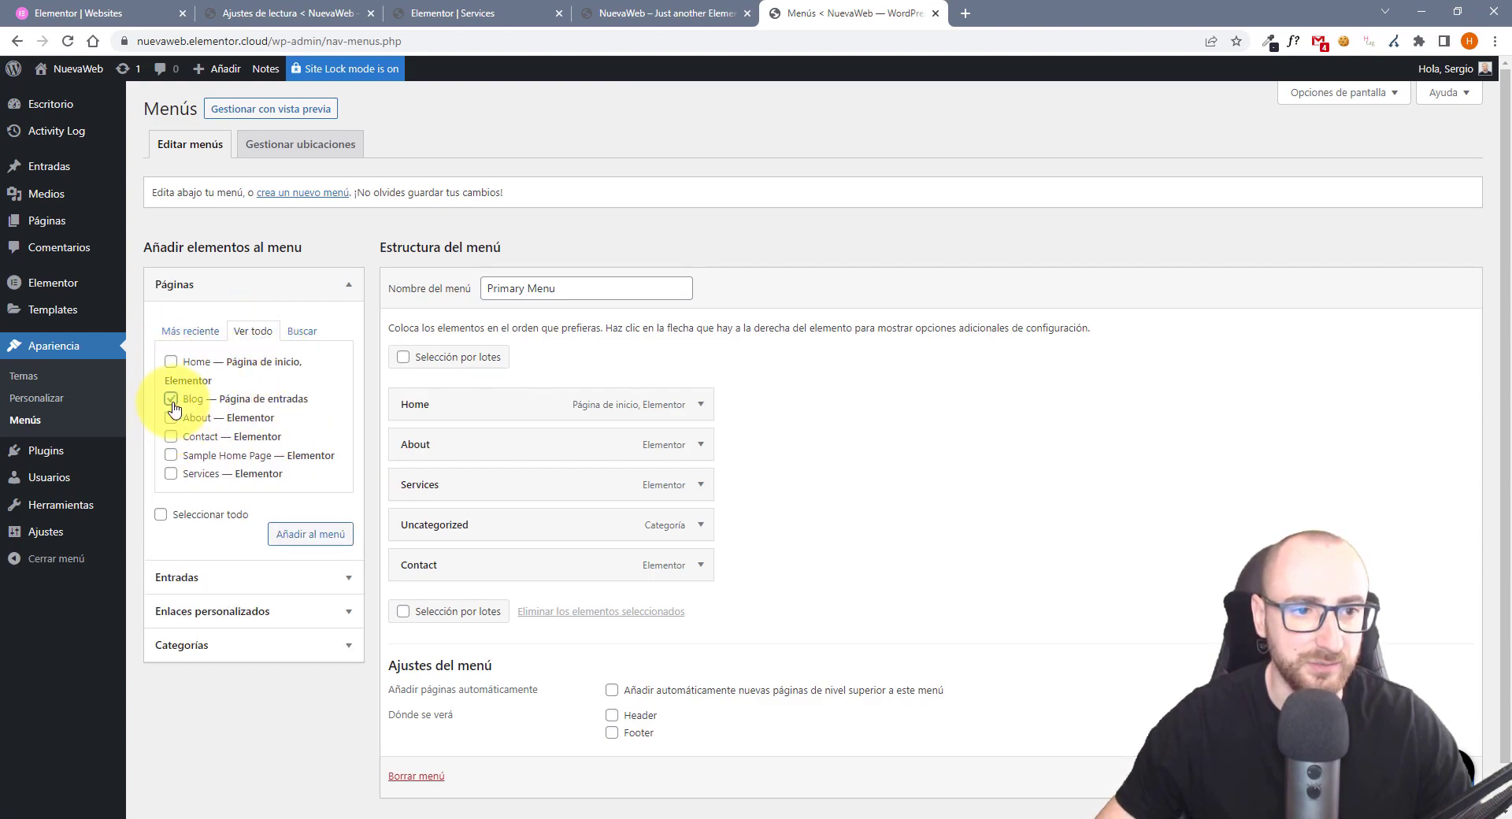
pyautogui.click(313, 534)
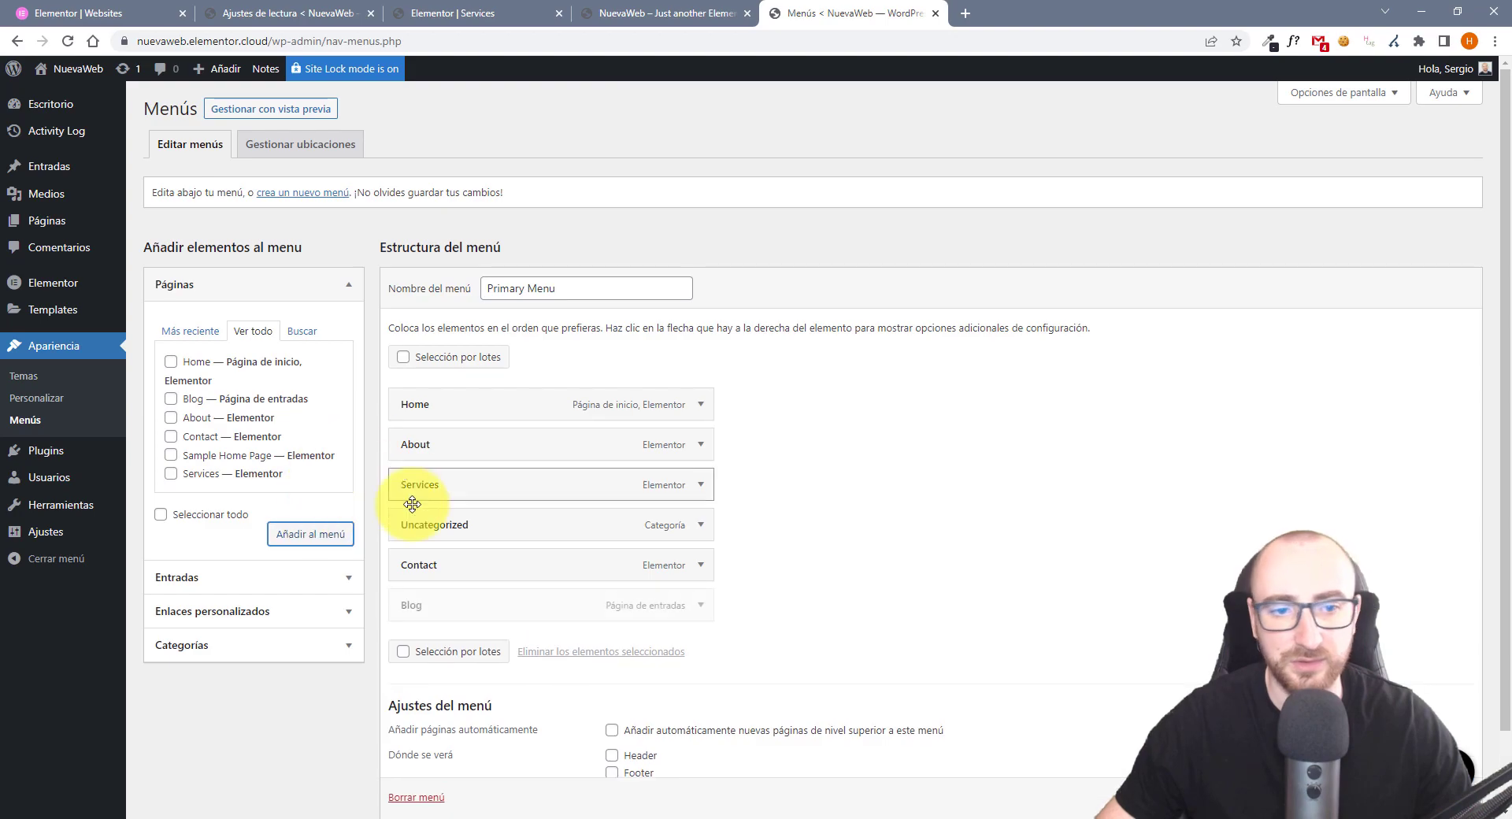
pyautogui.scroll(-1, 550, 548)
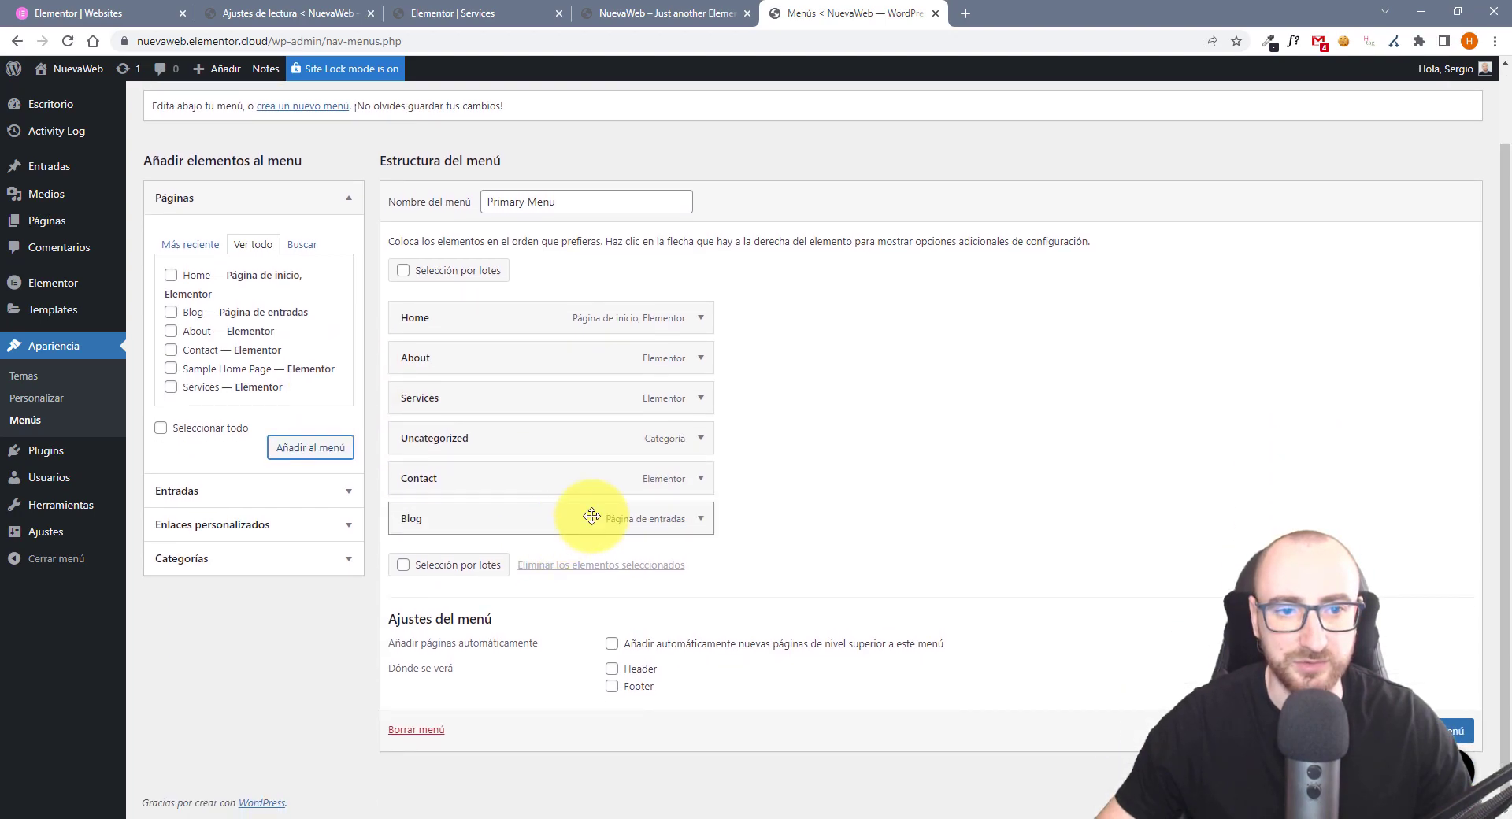
# Remove the Uncategorized item from the Primary Menu and save the menu
pyautogui.click(701, 437)
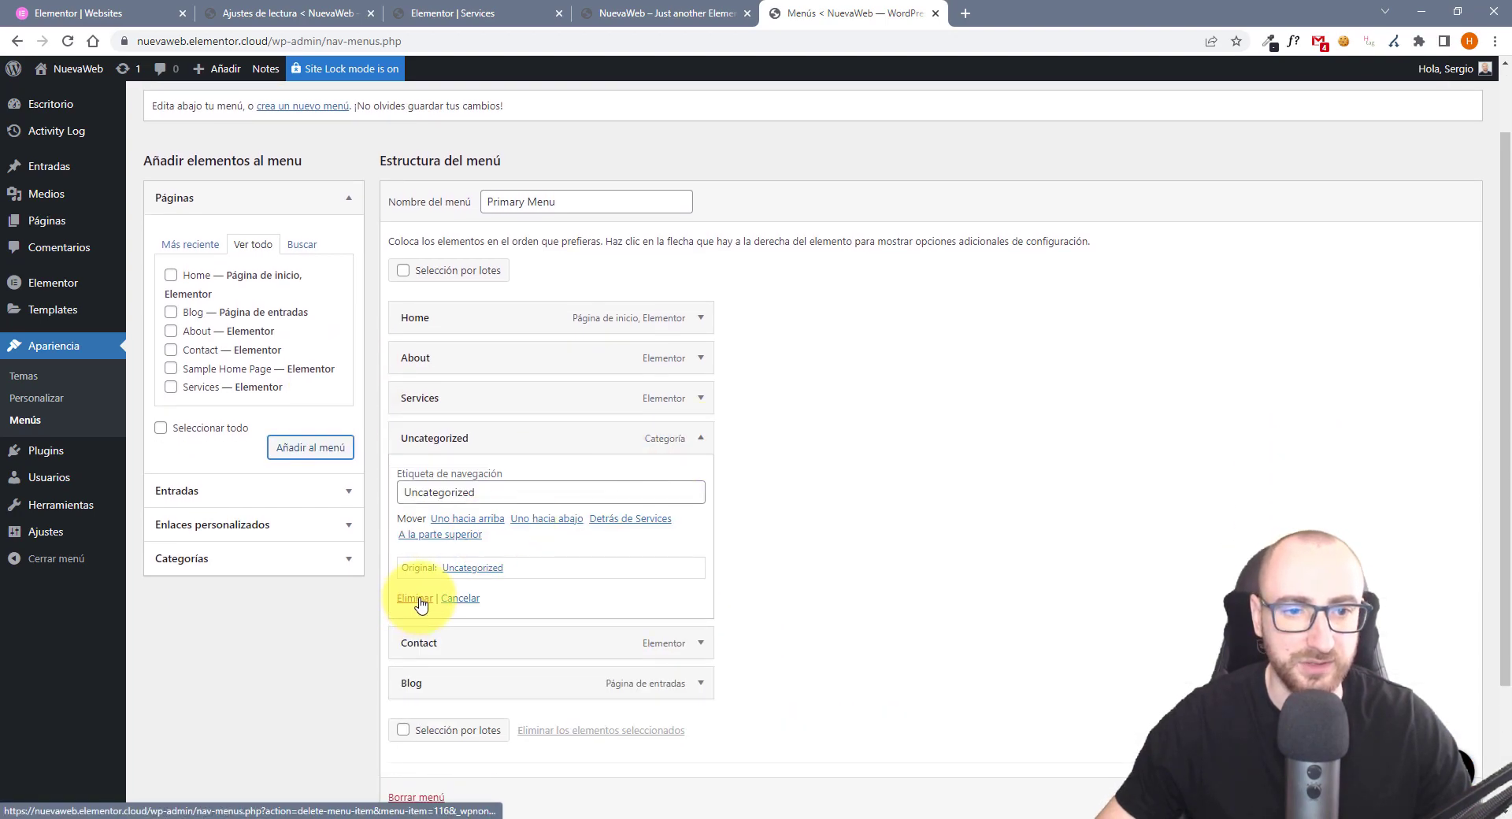
pyautogui.click(415, 600)
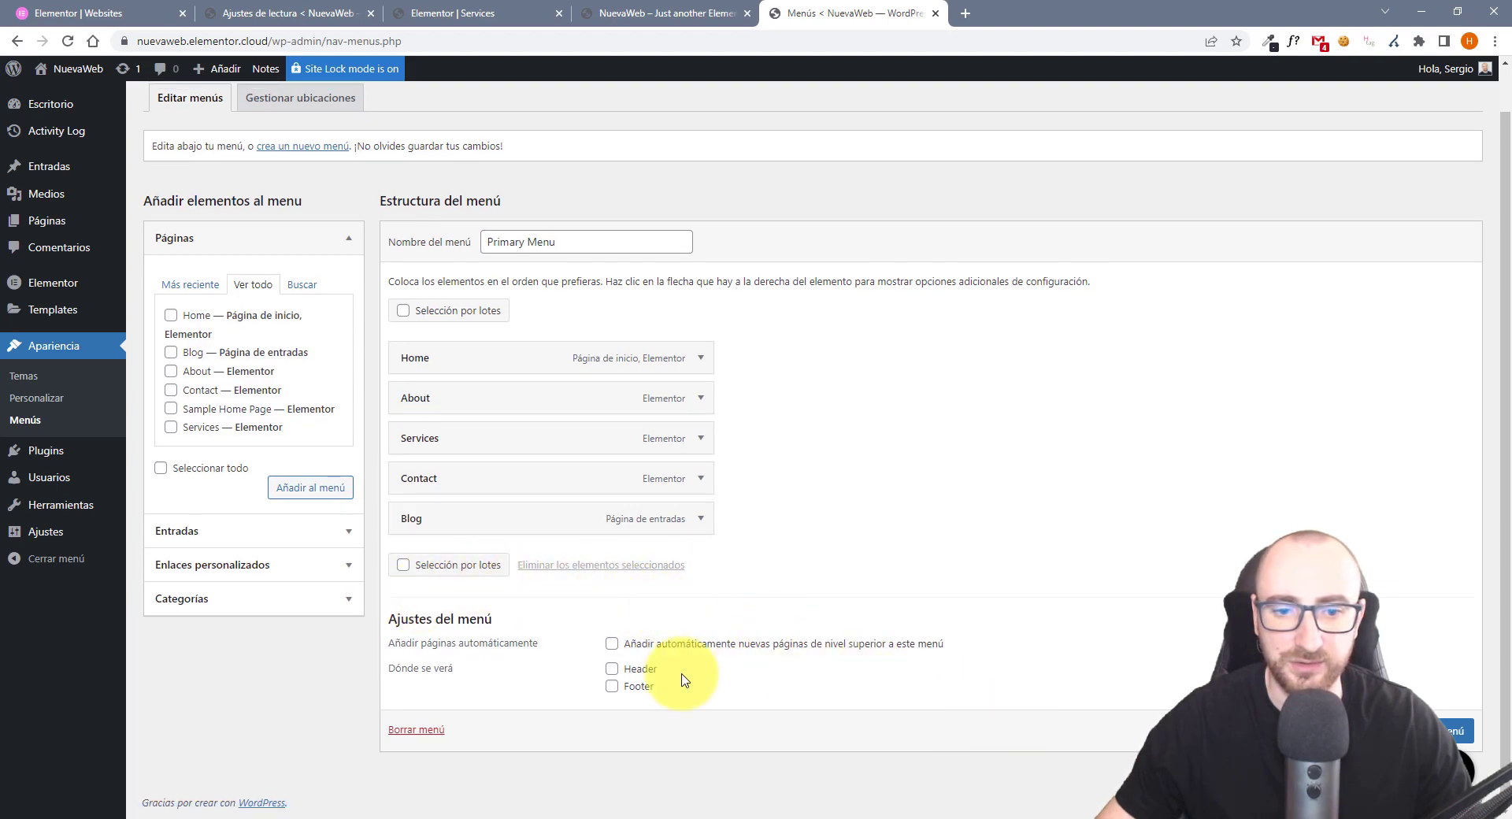
pyautogui.click(1445, 729)
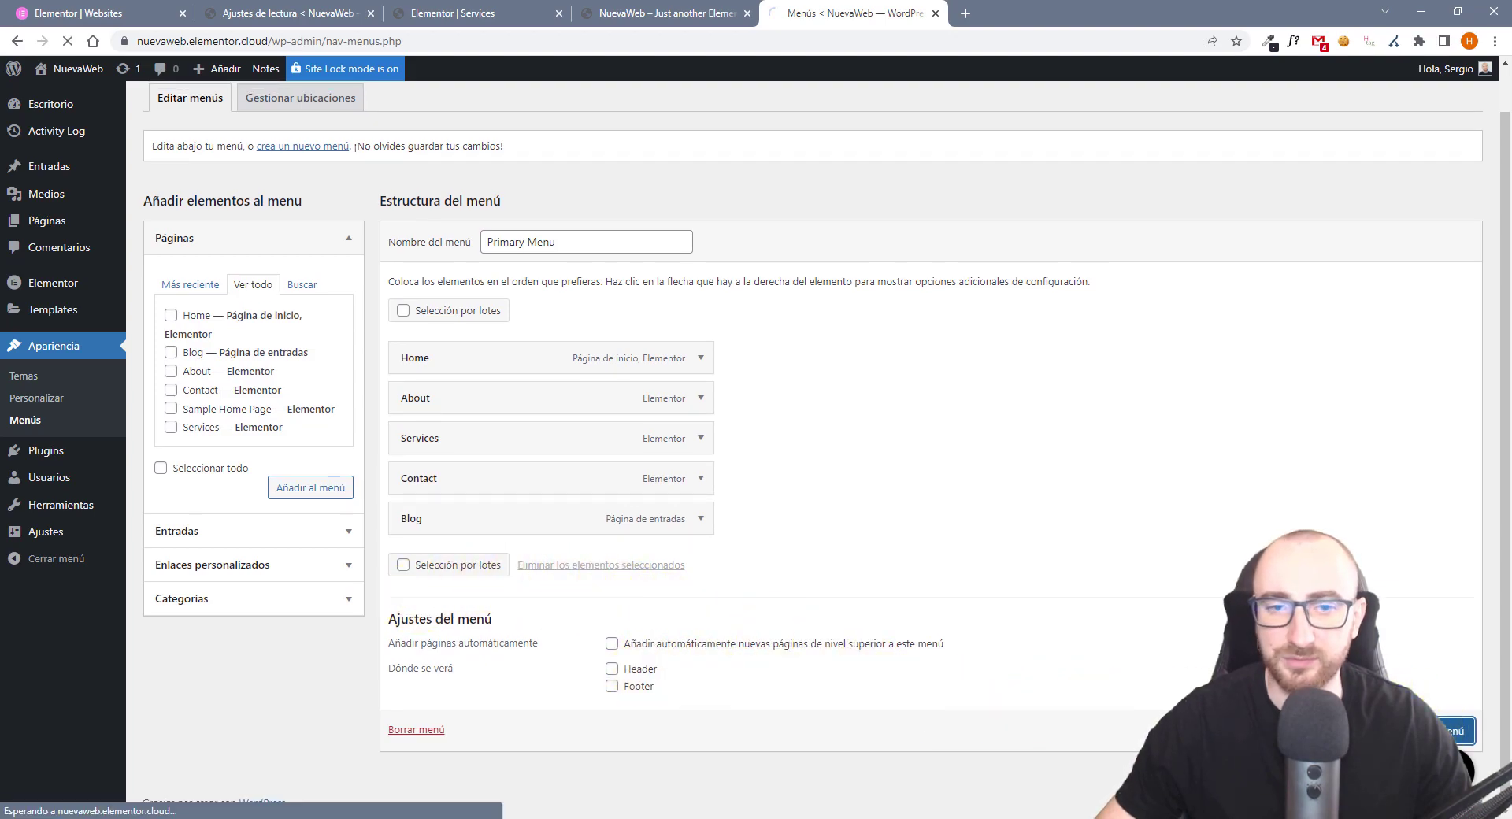
# Reload the live site, open Blog from its navigation and examine the layout of the post listing
pyautogui.click(685, 13)
pyautogui.click(68, 43)
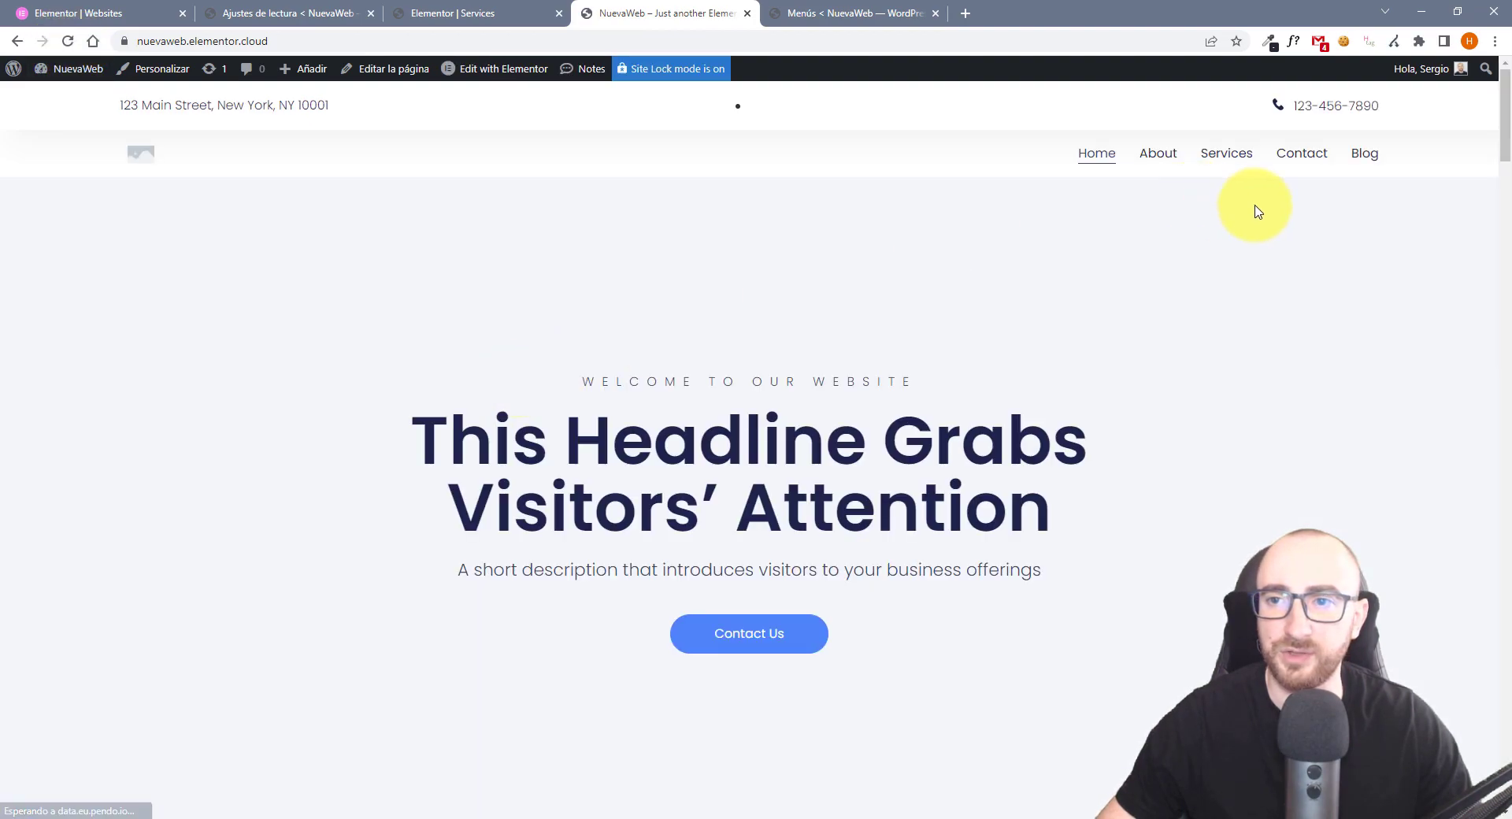
pyautogui.click(1348, 179)
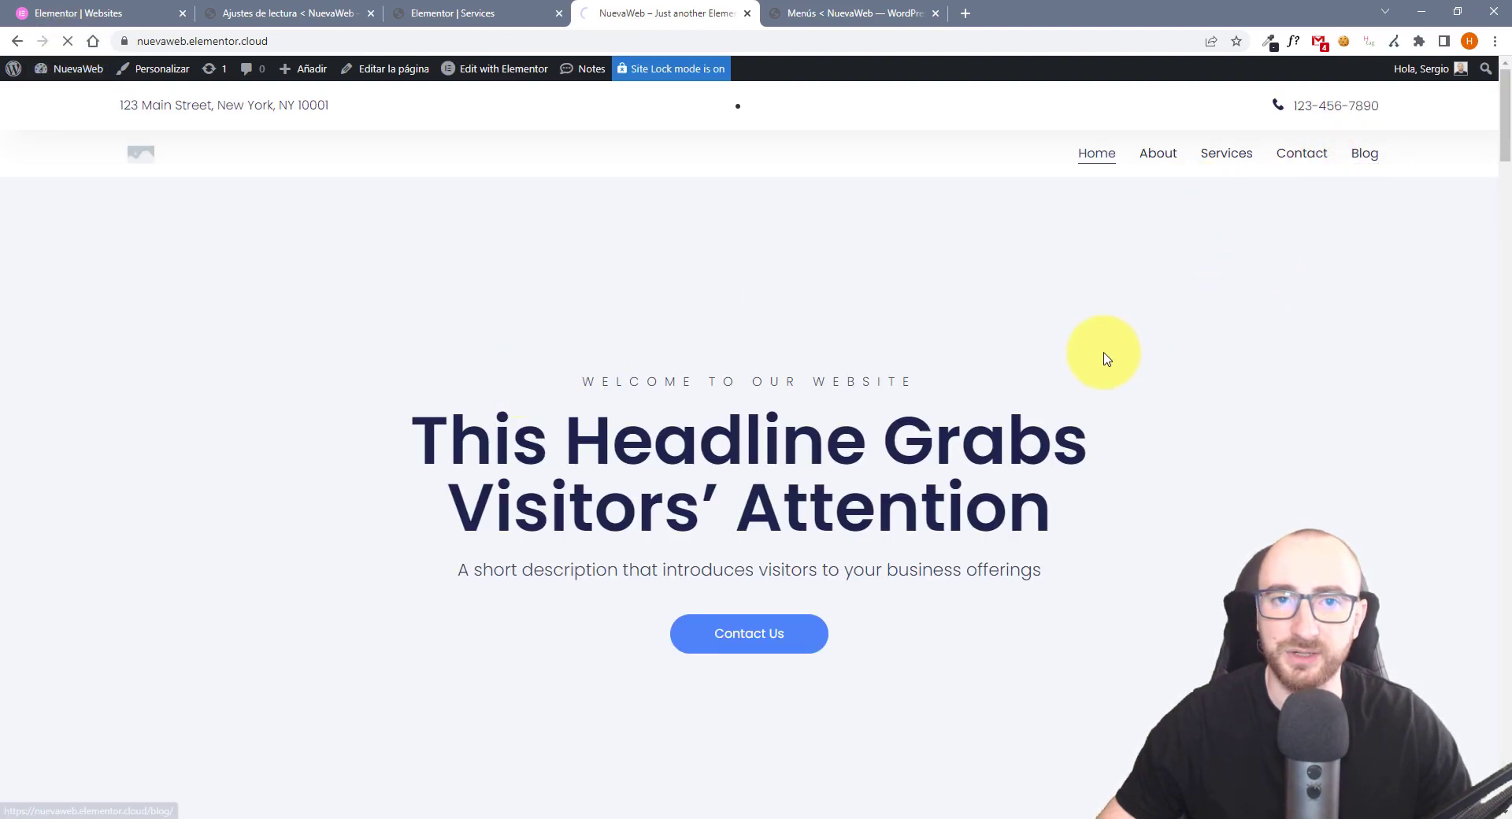
pyautogui.scroll(-2, 713, 429)
pyautogui.scroll(-5, 712, 429)
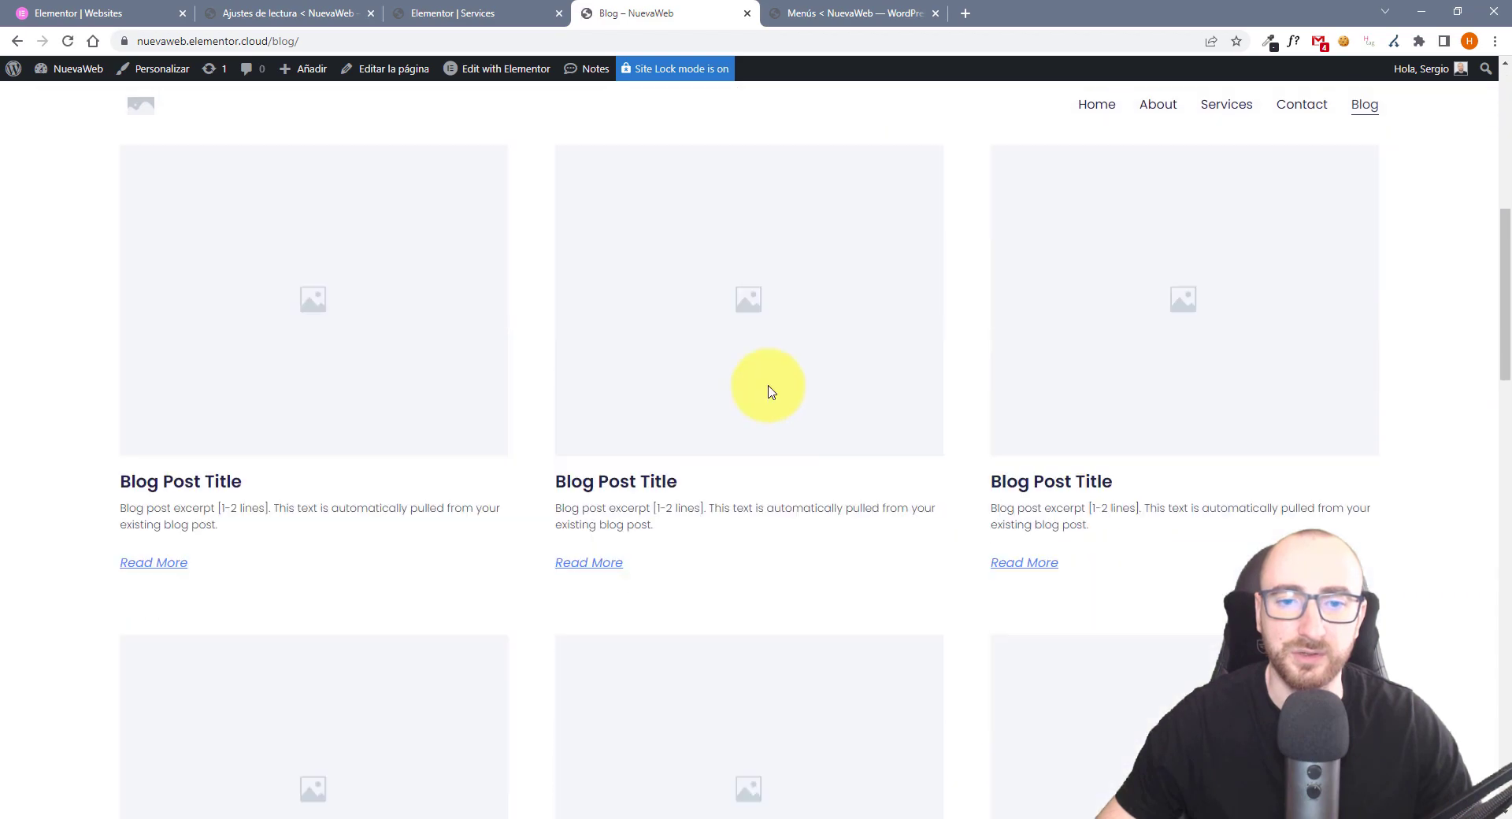
pyautogui.scroll(7, 770, 391)
pyautogui.scroll(-1, 1271, 505)
pyautogui.scroll(-7, 1272, 504)
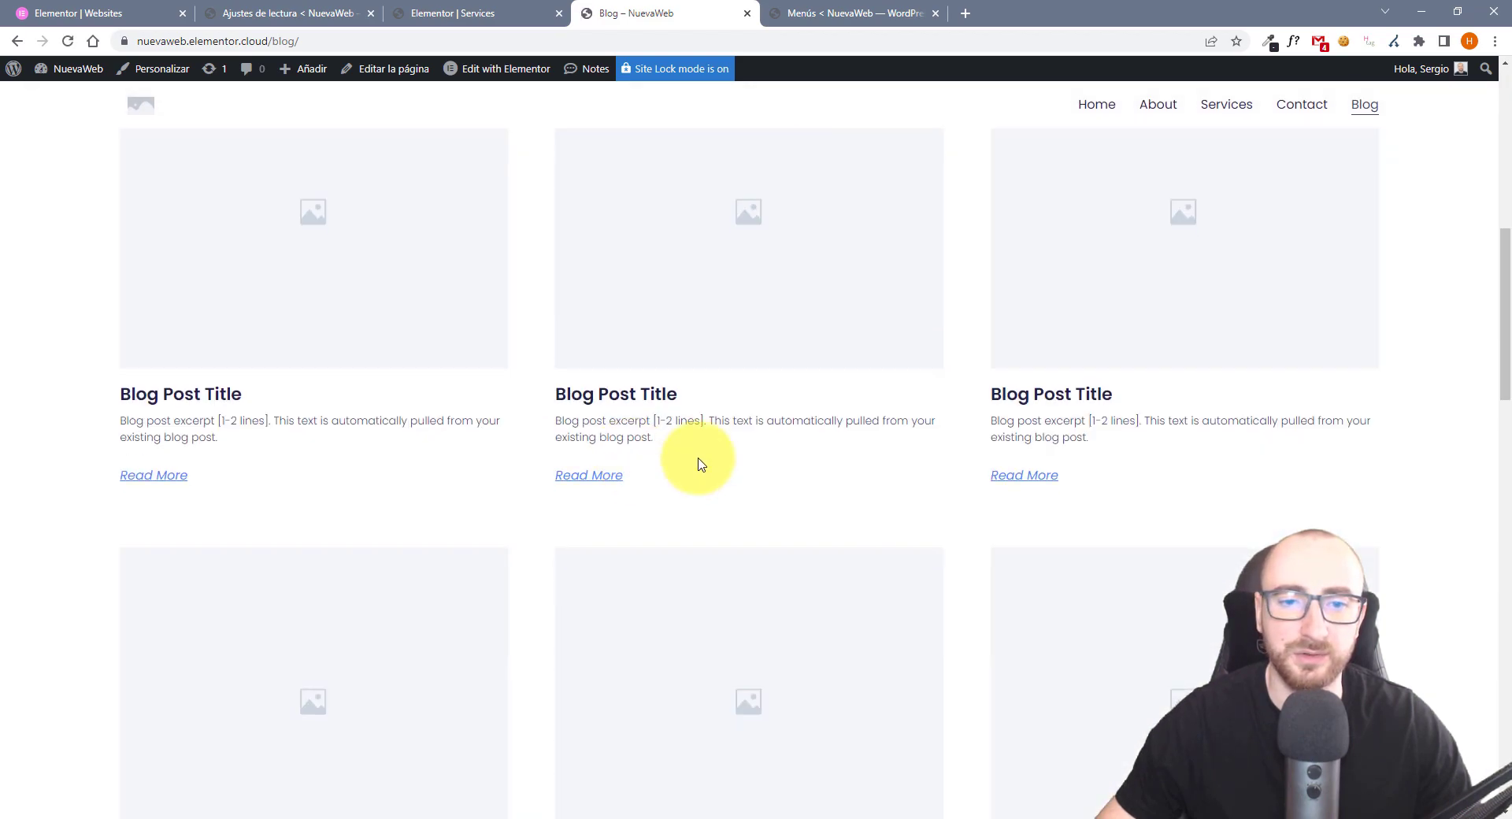
# Open the middle post of the blog listing and examine its content, post navigation, related posts and contact section
pyautogui.click(628, 405)
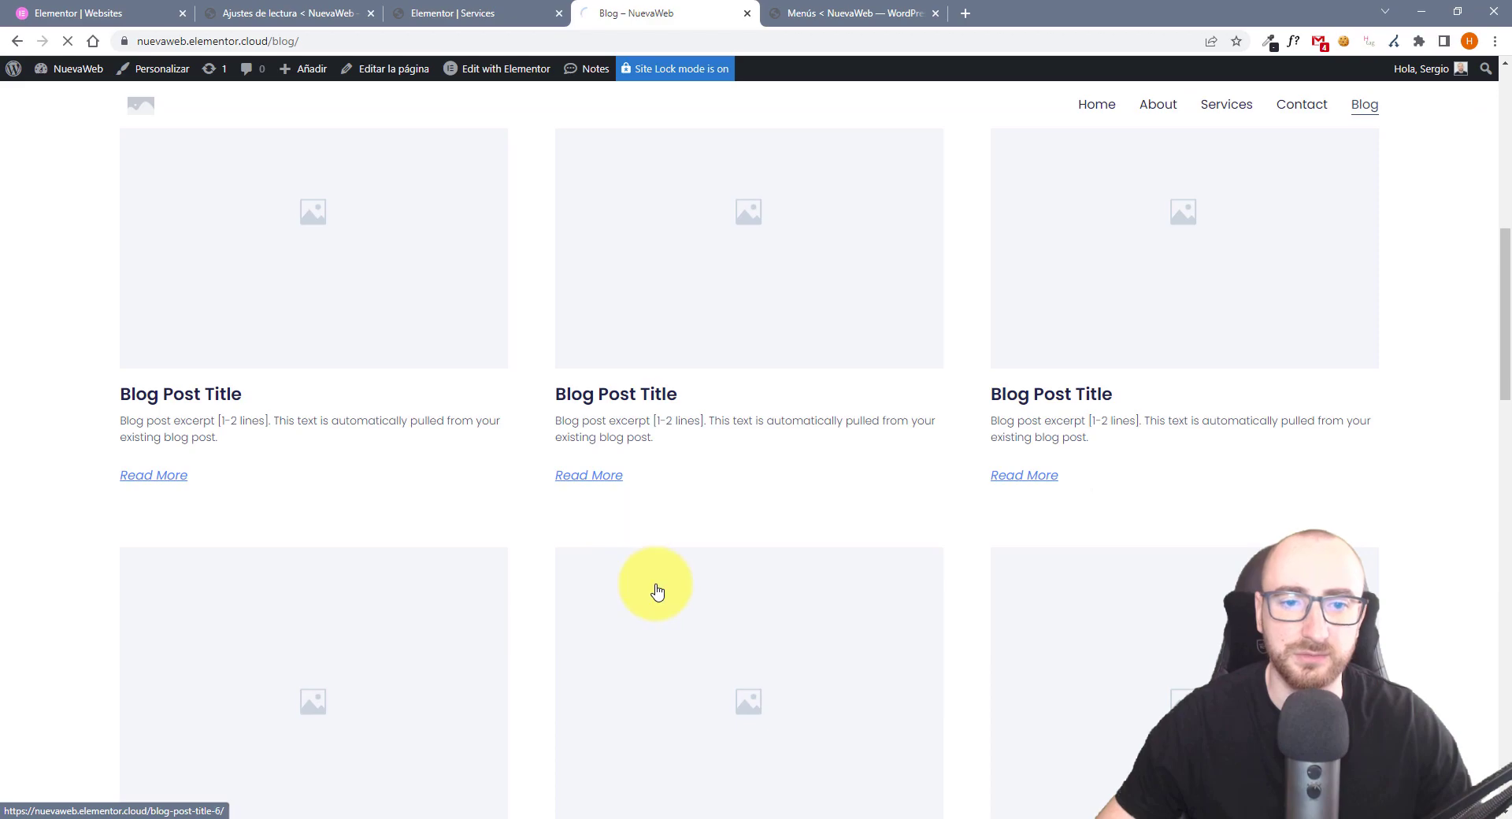
pyautogui.scroll(-8, 655, 584)
pyautogui.scroll(-15, 665, 580)
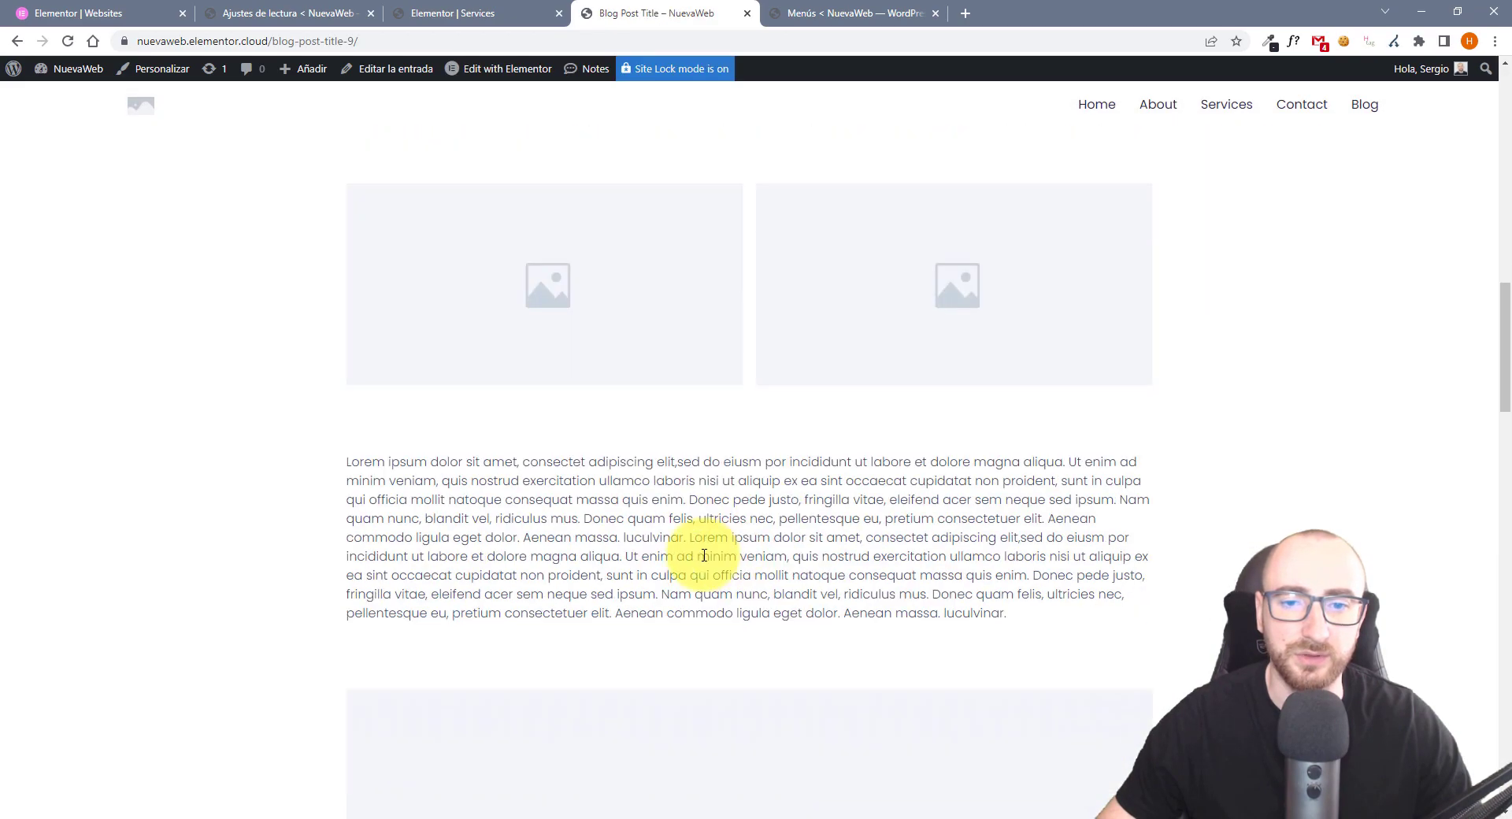
pyautogui.scroll(7, 551, 528)
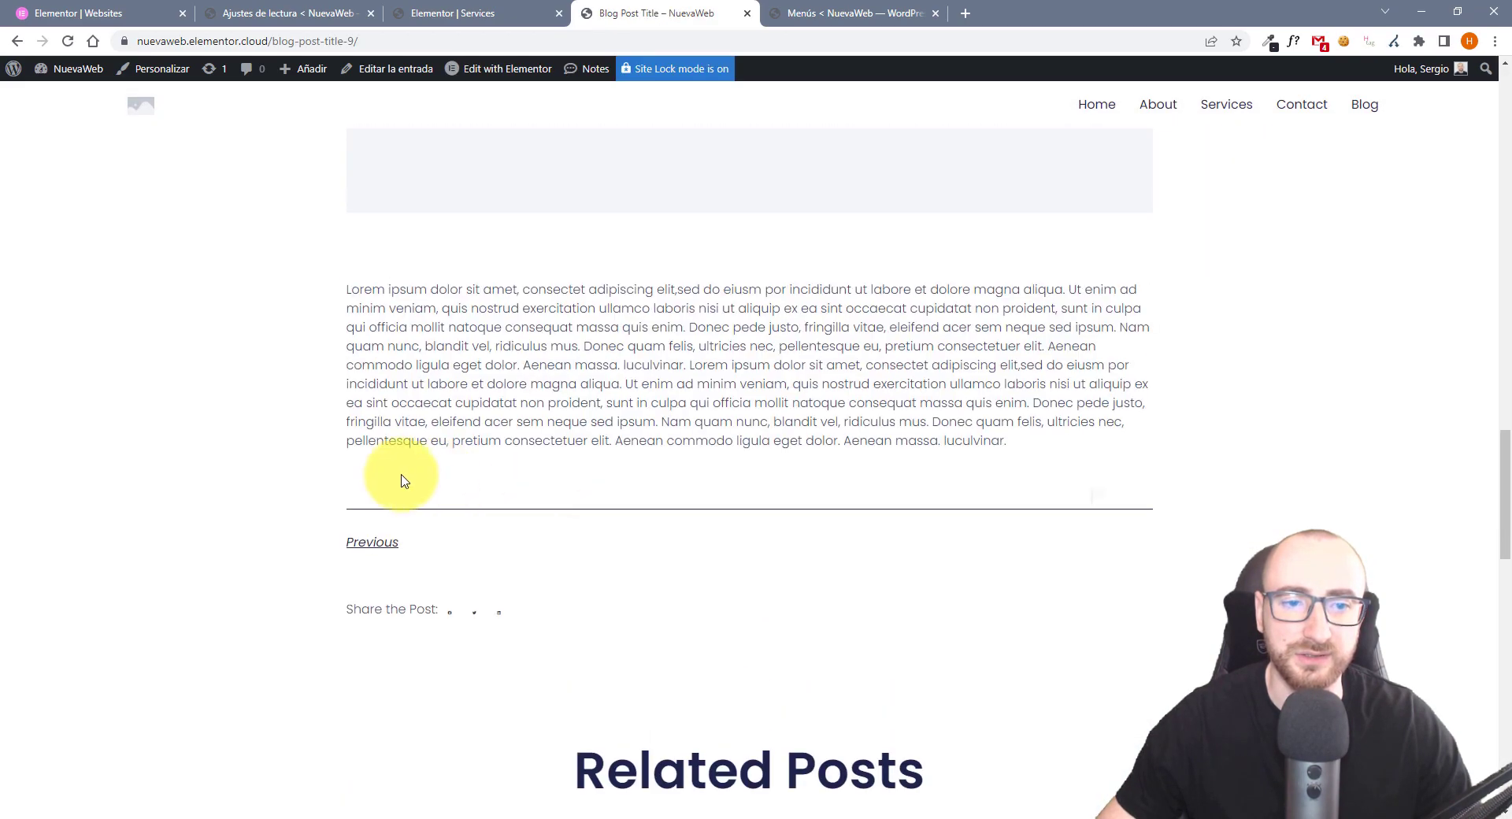
pyautogui.scroll(-7, 489, 421)
pyautogui.scroll(-8, 772, 533)
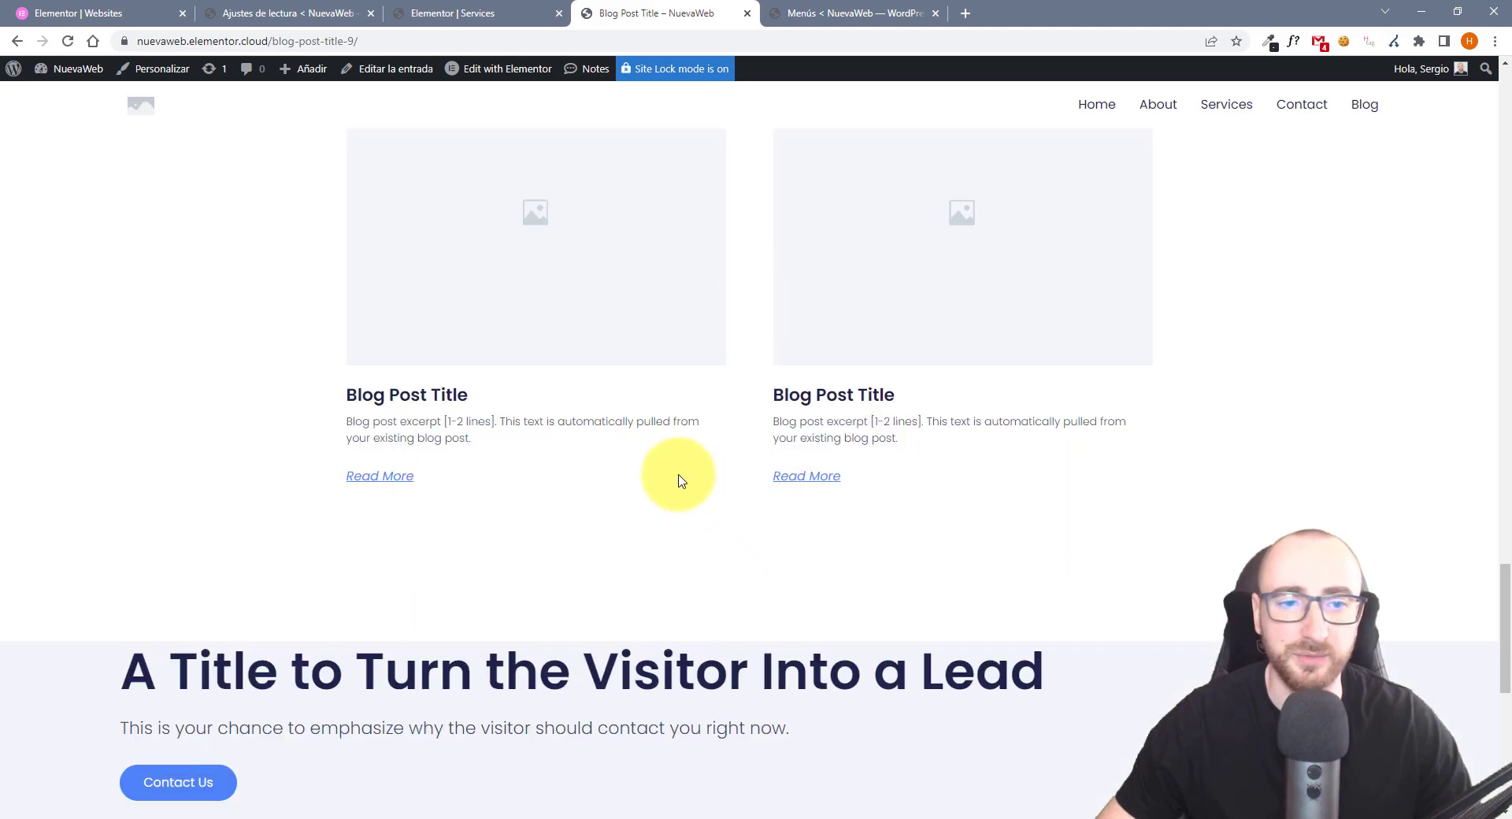
# Open the Single Post template of this blog post for editing in Elementor and view its title area
pyautogui.moveTo(515, 76)
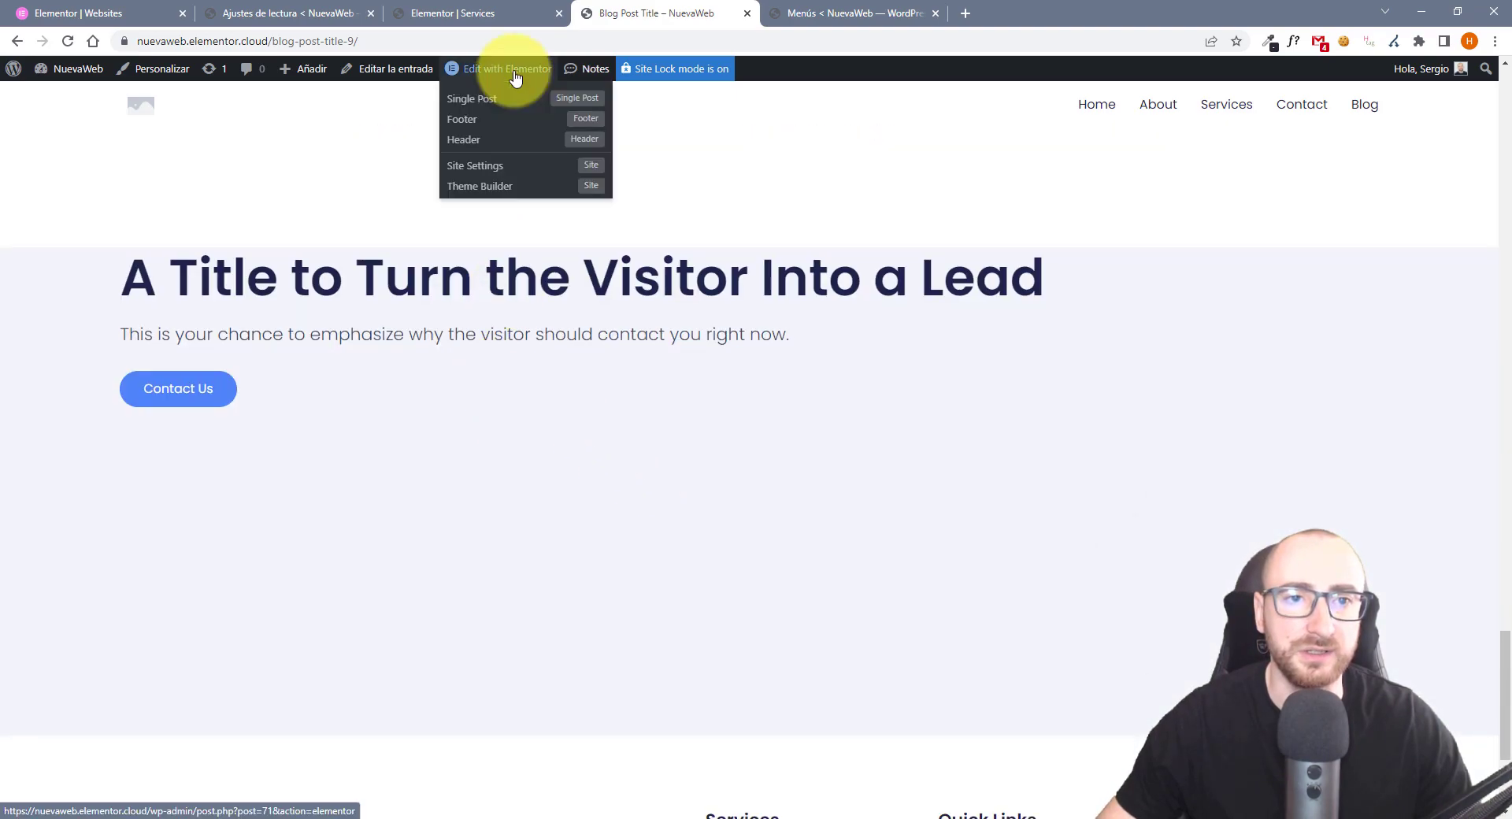
pyautogui.click(491, 103)
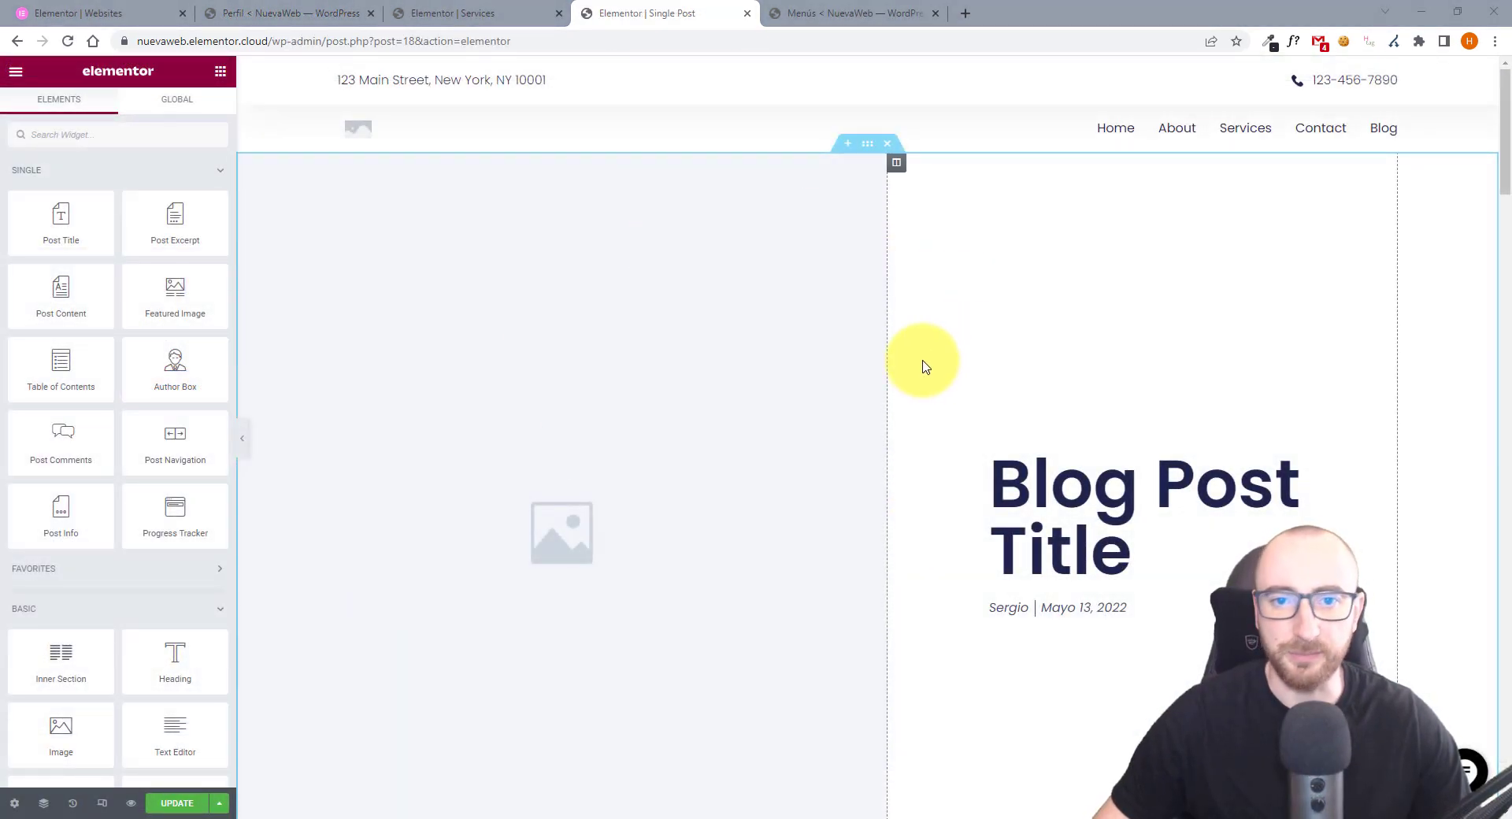
pyautogui.scroll(-2, 1162, 340)
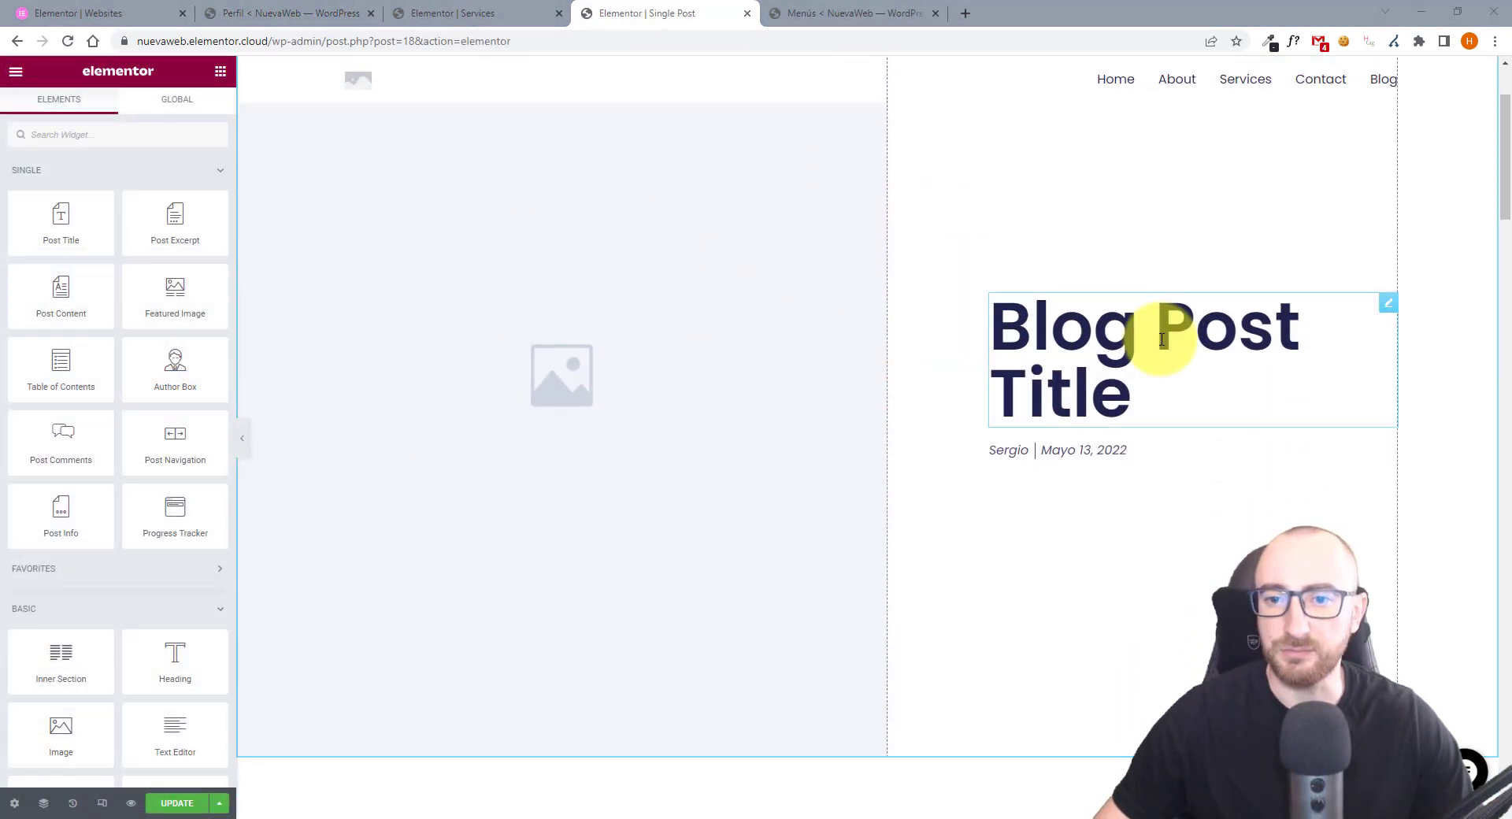
# Inspect the content and style settings of the Post Title widget in the Single Post template
pyautogui.click(1161, 340)
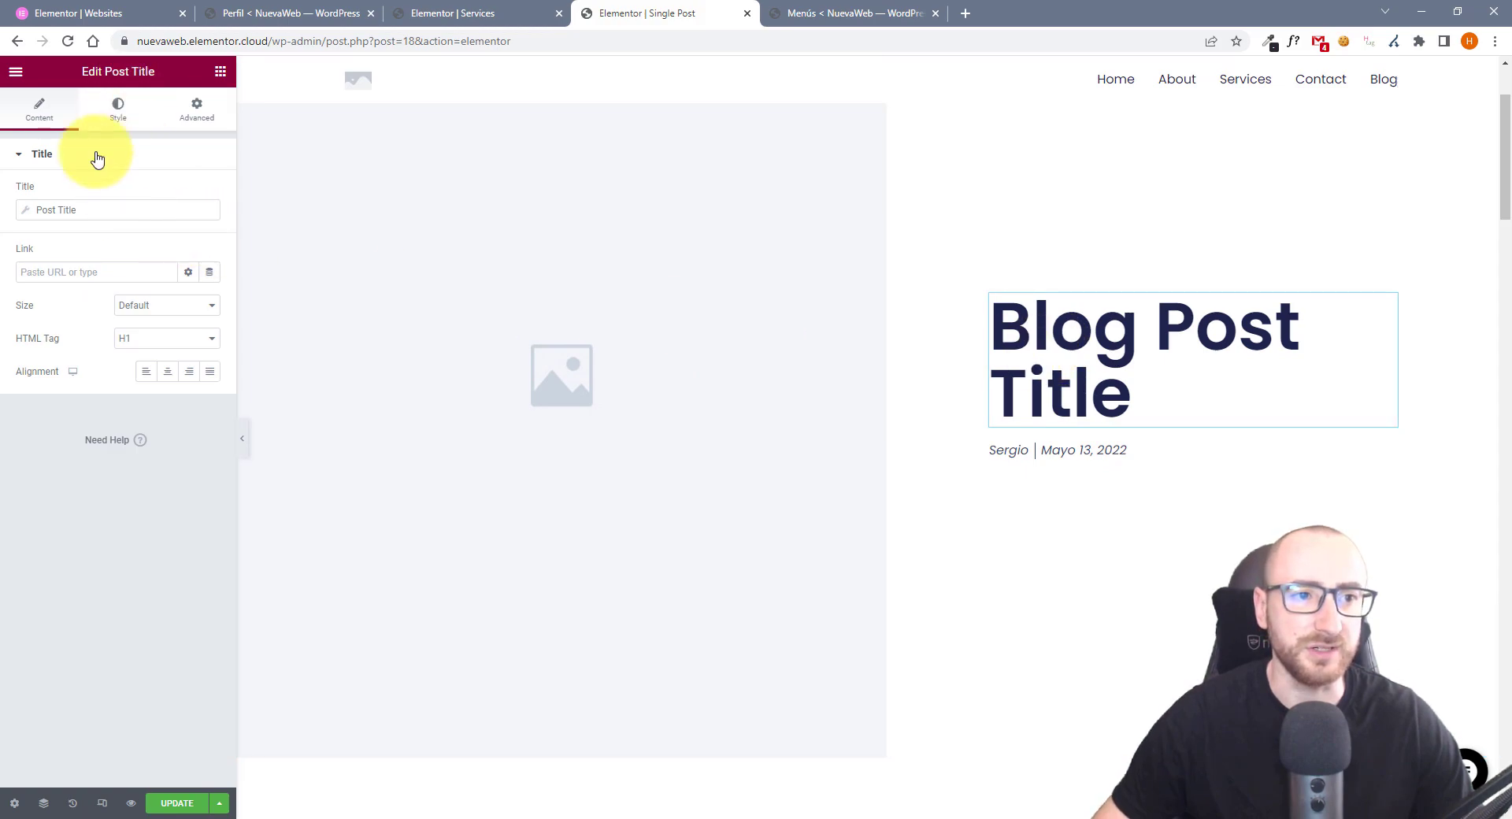
pyautogui.click(117, 122)
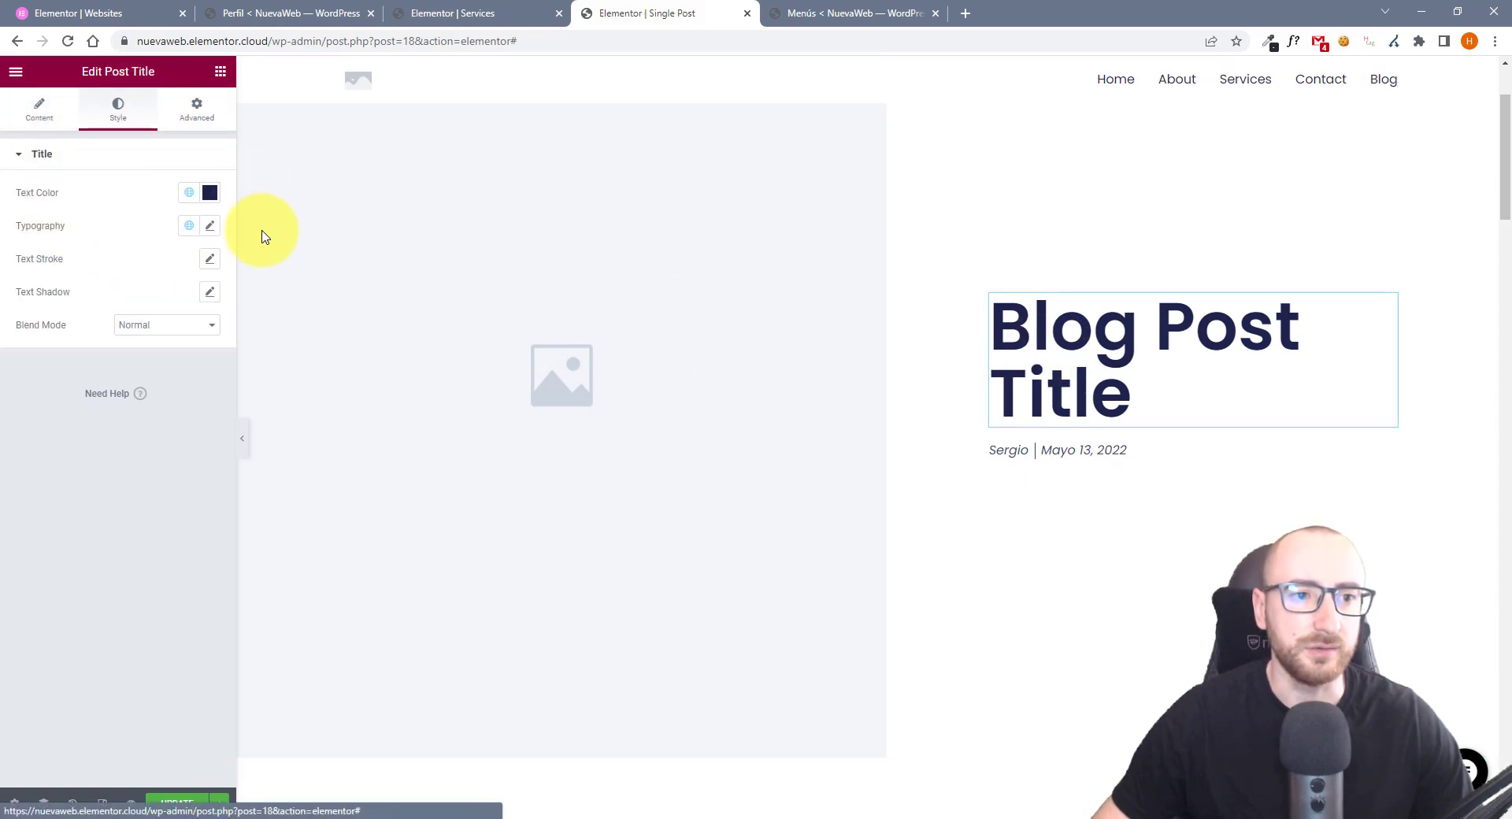
pyautogui.click(49, 130)
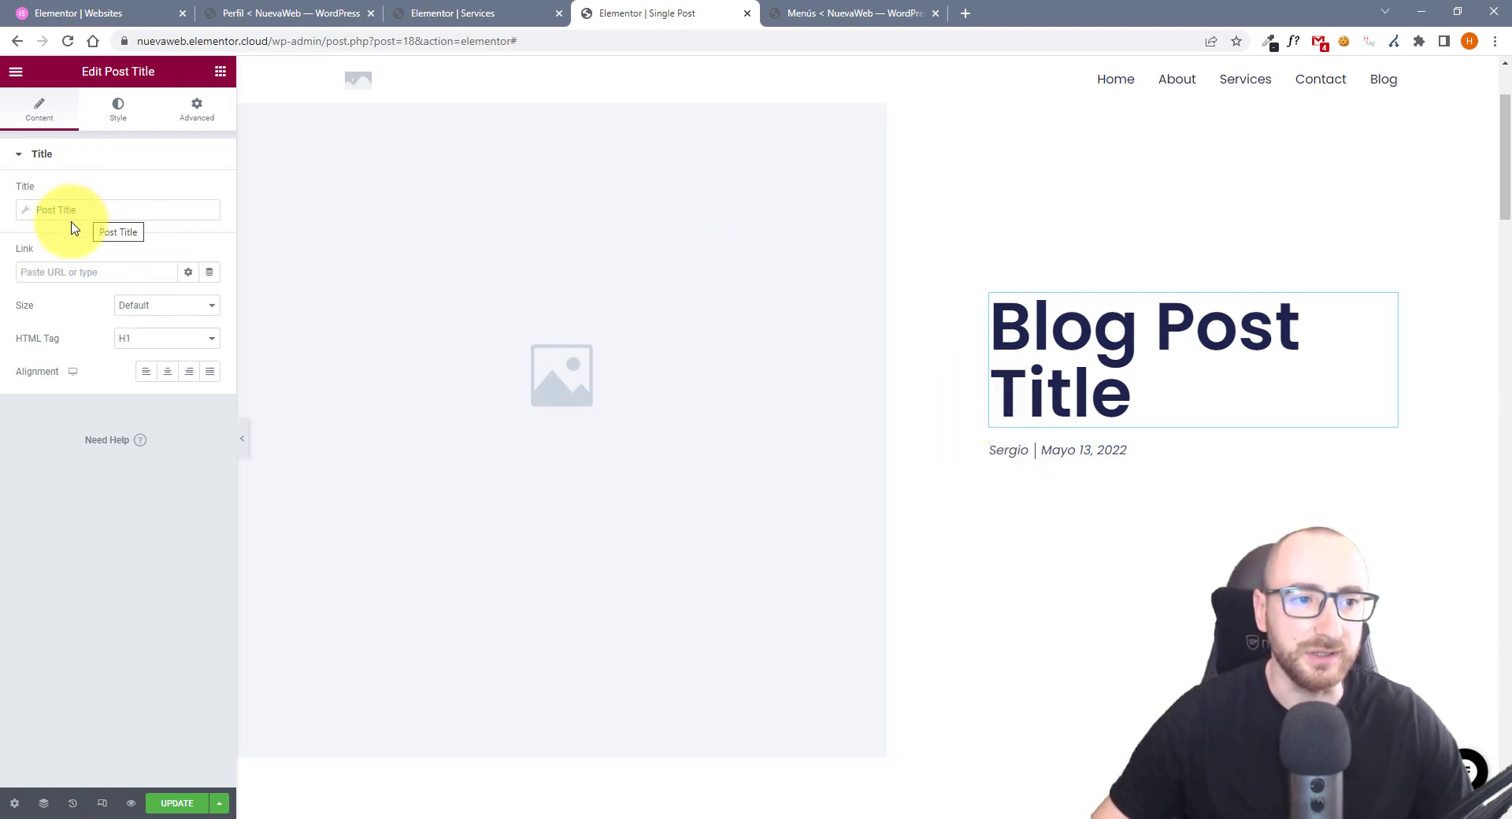
# Select the column with the image placeholder beside the post title and inspect its background style settings
pyautogui.click(622, 389)
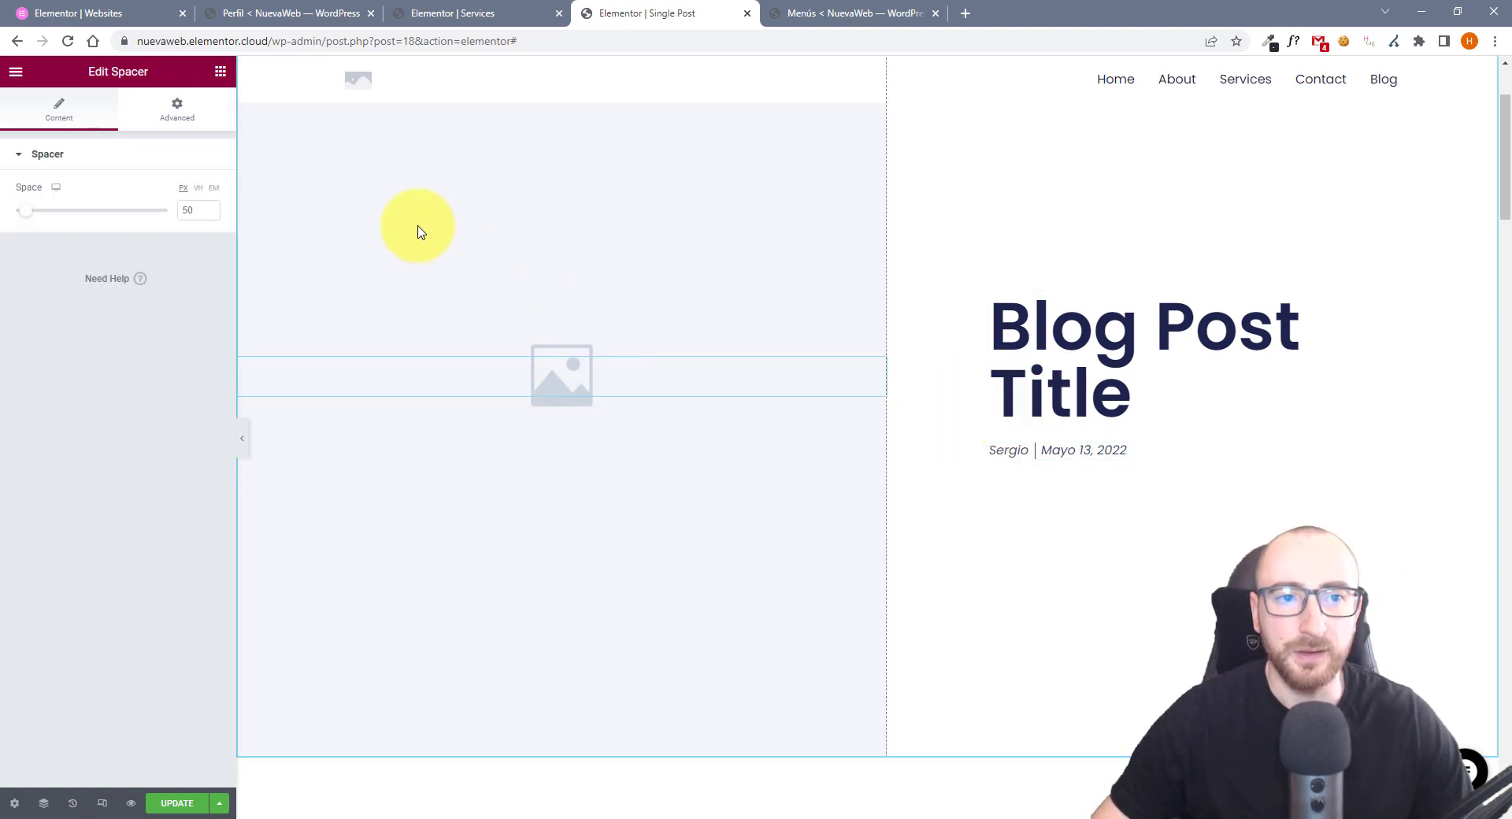
pyautogui.scroll(-2, 425, 248)
pyautogui.scroll(4, 421, 220)
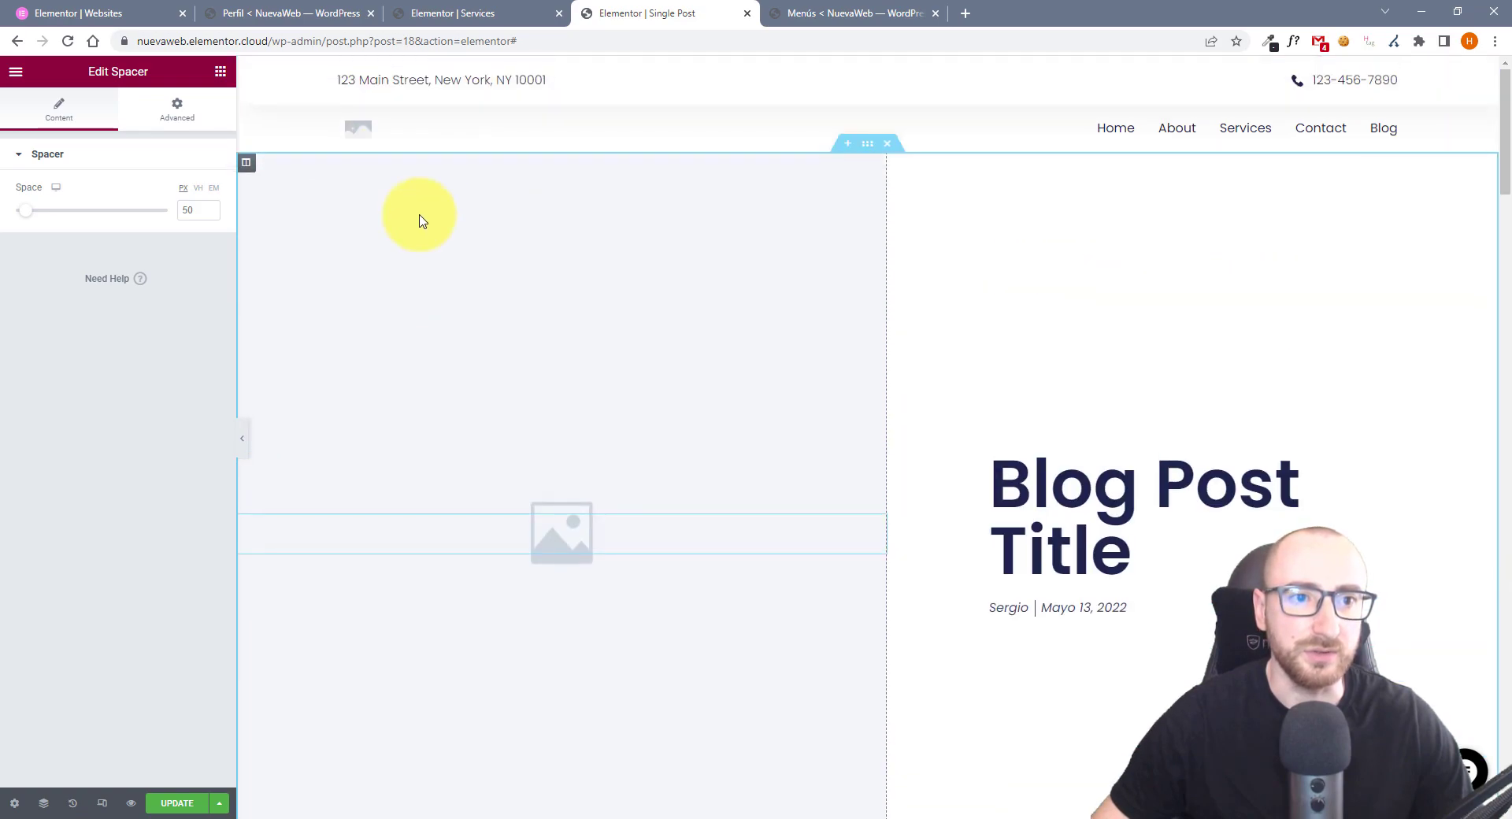
pyautogui.click(246, 162)
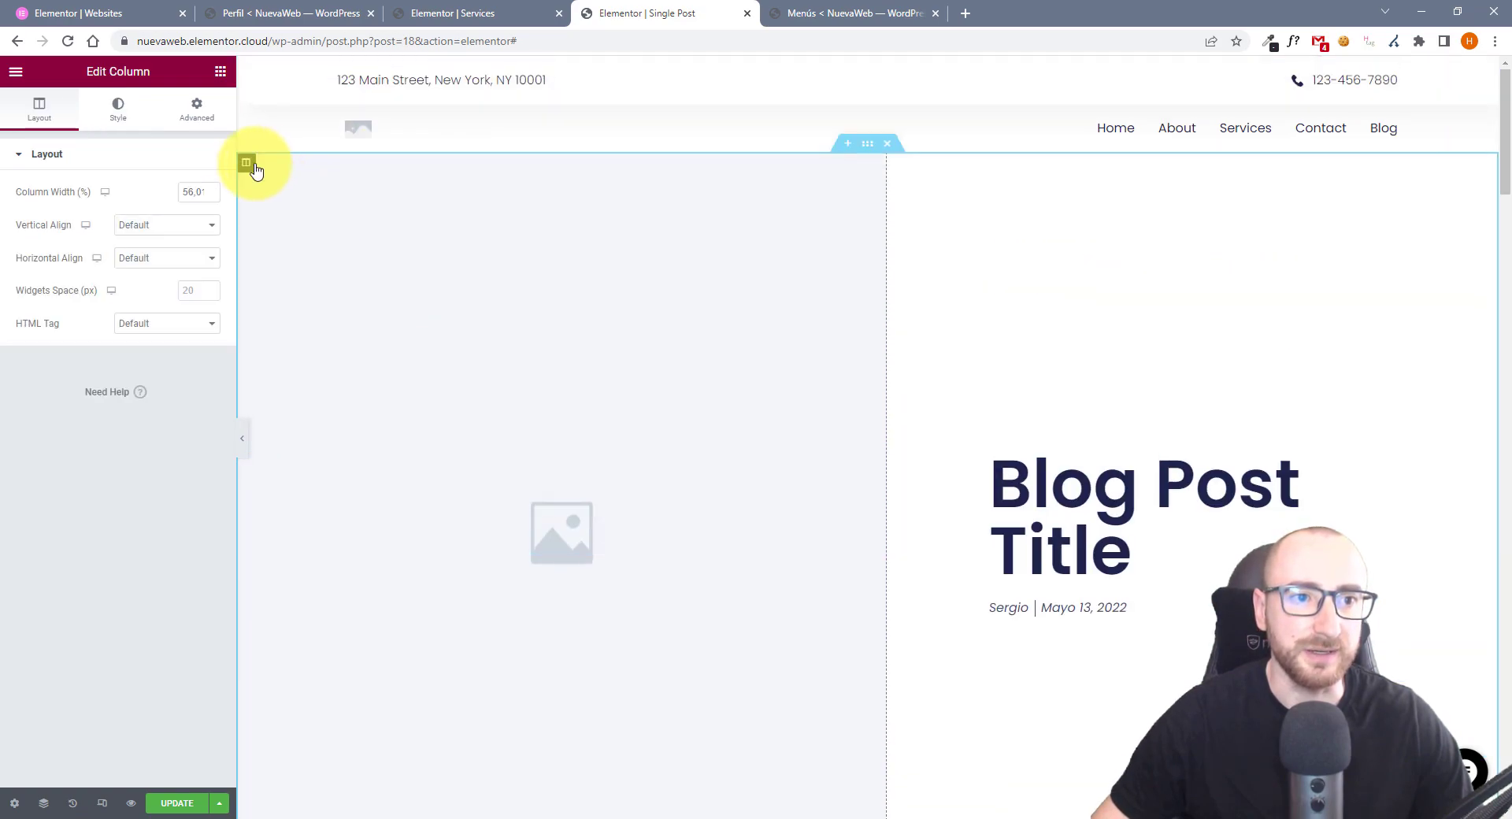
pyautogui.click(116, 110)
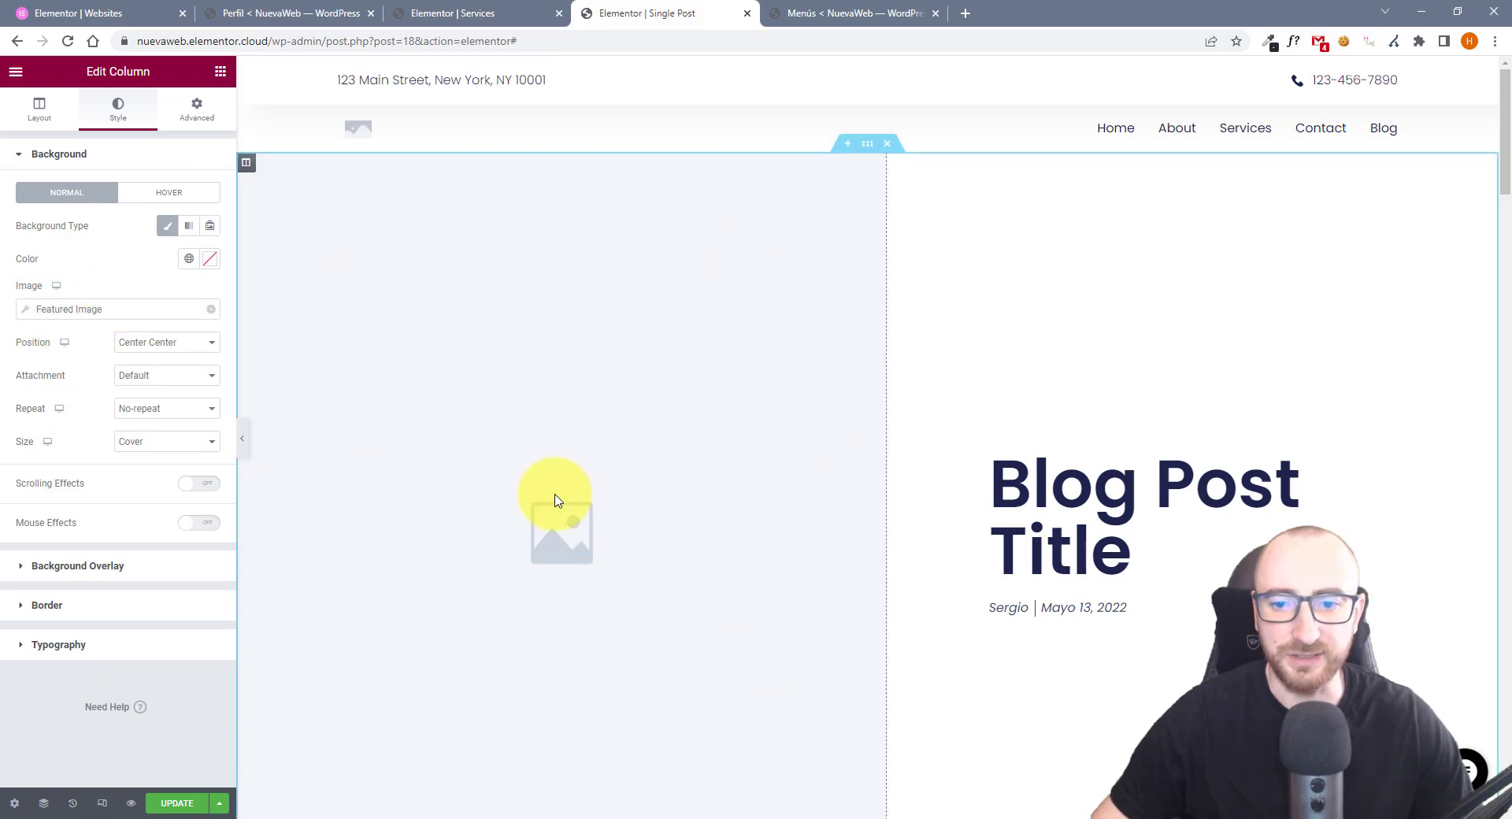
# Select the post content section and examine the template from the excerpt down to the area below the related posts
pyautogui.scroll(-5, 1081, 439)
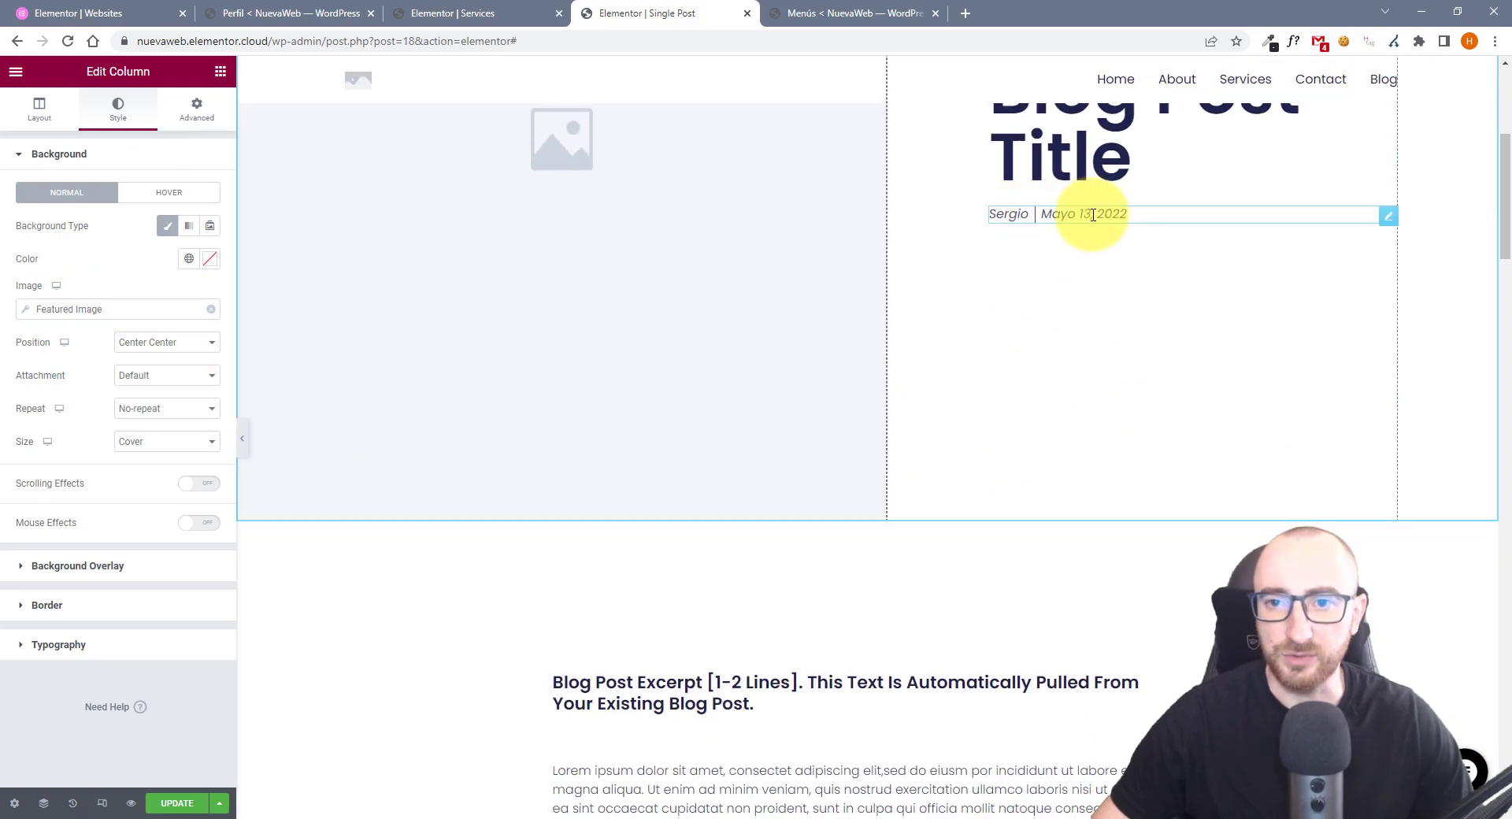
pyautogui.scroll(-4, 668, 587)
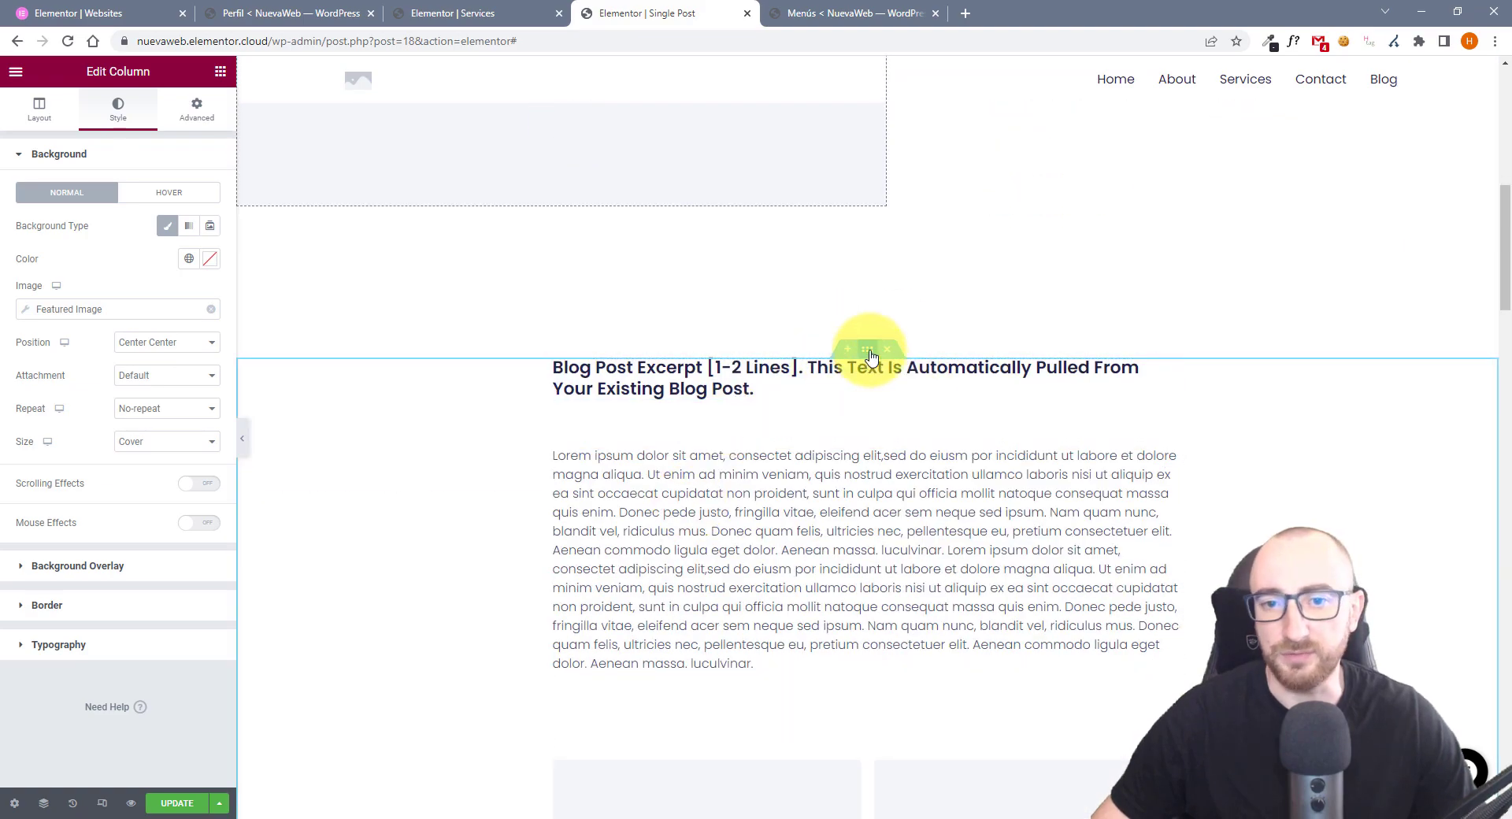
pyautogui.click(869, 355)
pyautogui.scroll(-3, 692, 449)
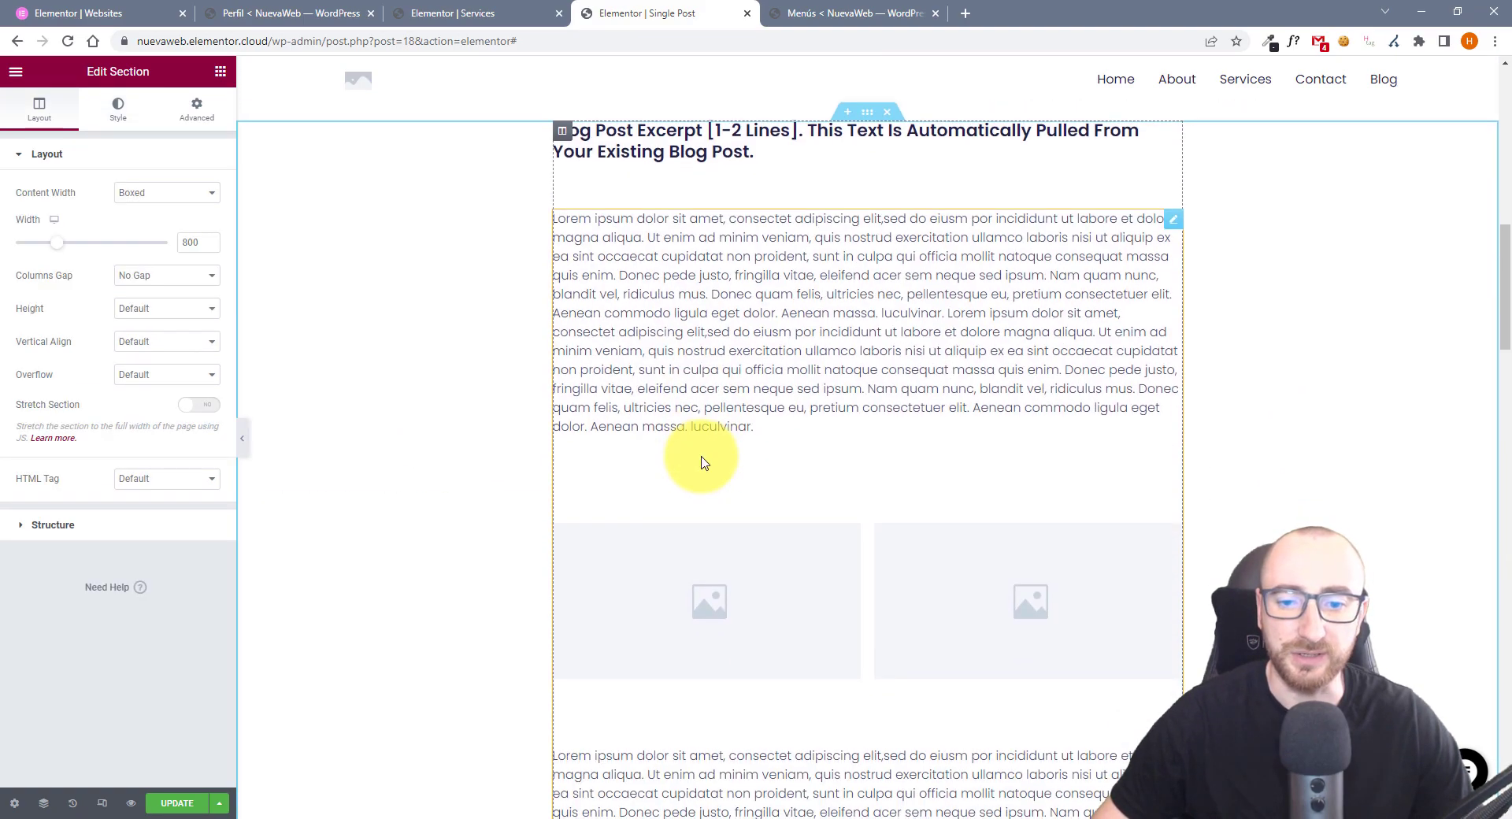
pyautogui.scroll(-15, 705, 463)
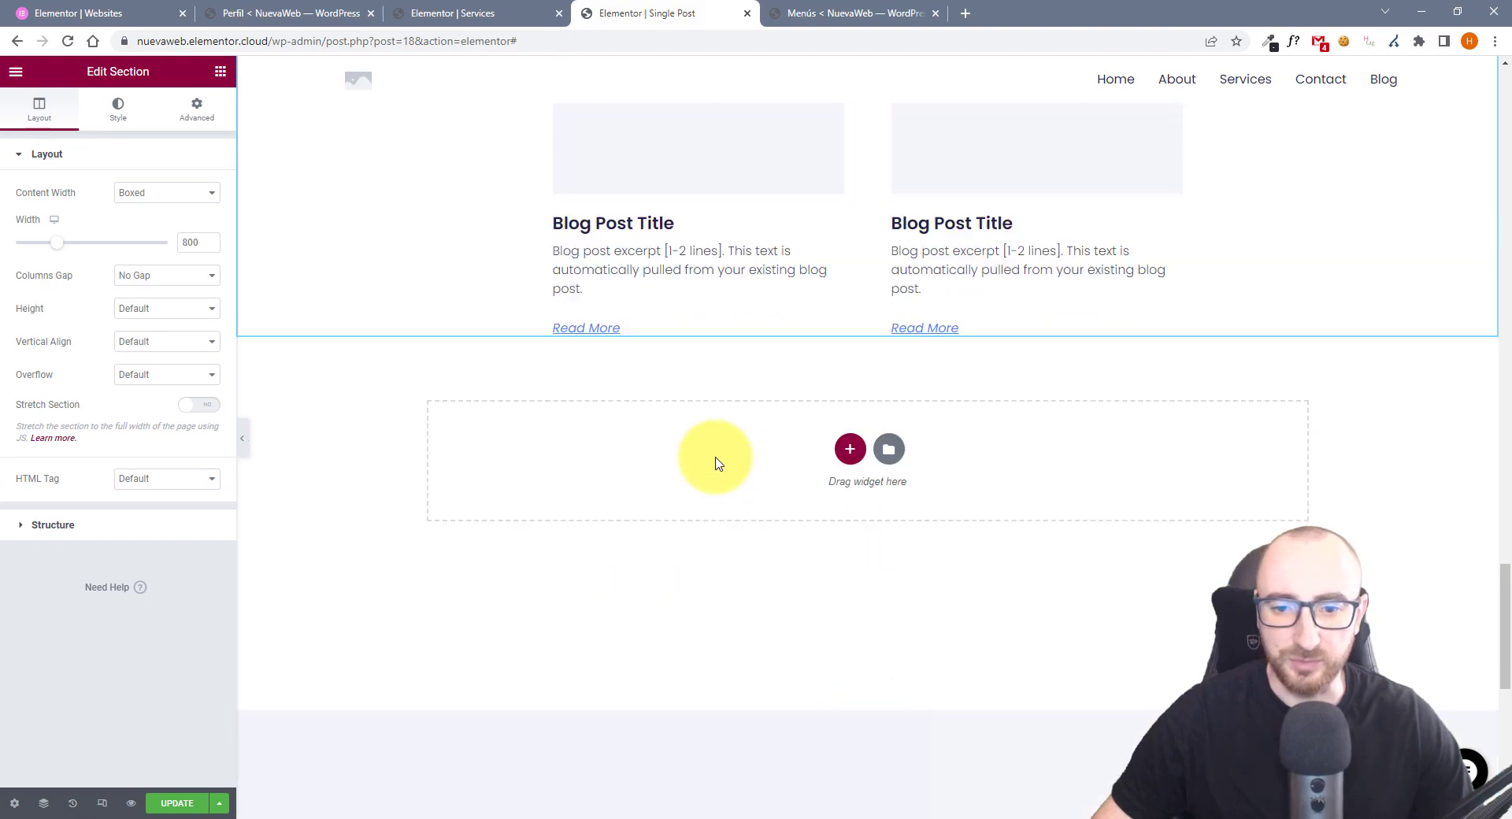
pyautogui.scroll(-3, 848, 378)
pyautogui.scroll(3, 882, 397)
# Browse the Single Post blocks in the template library and close it without inserting any
pyautogui.click(887, 398)
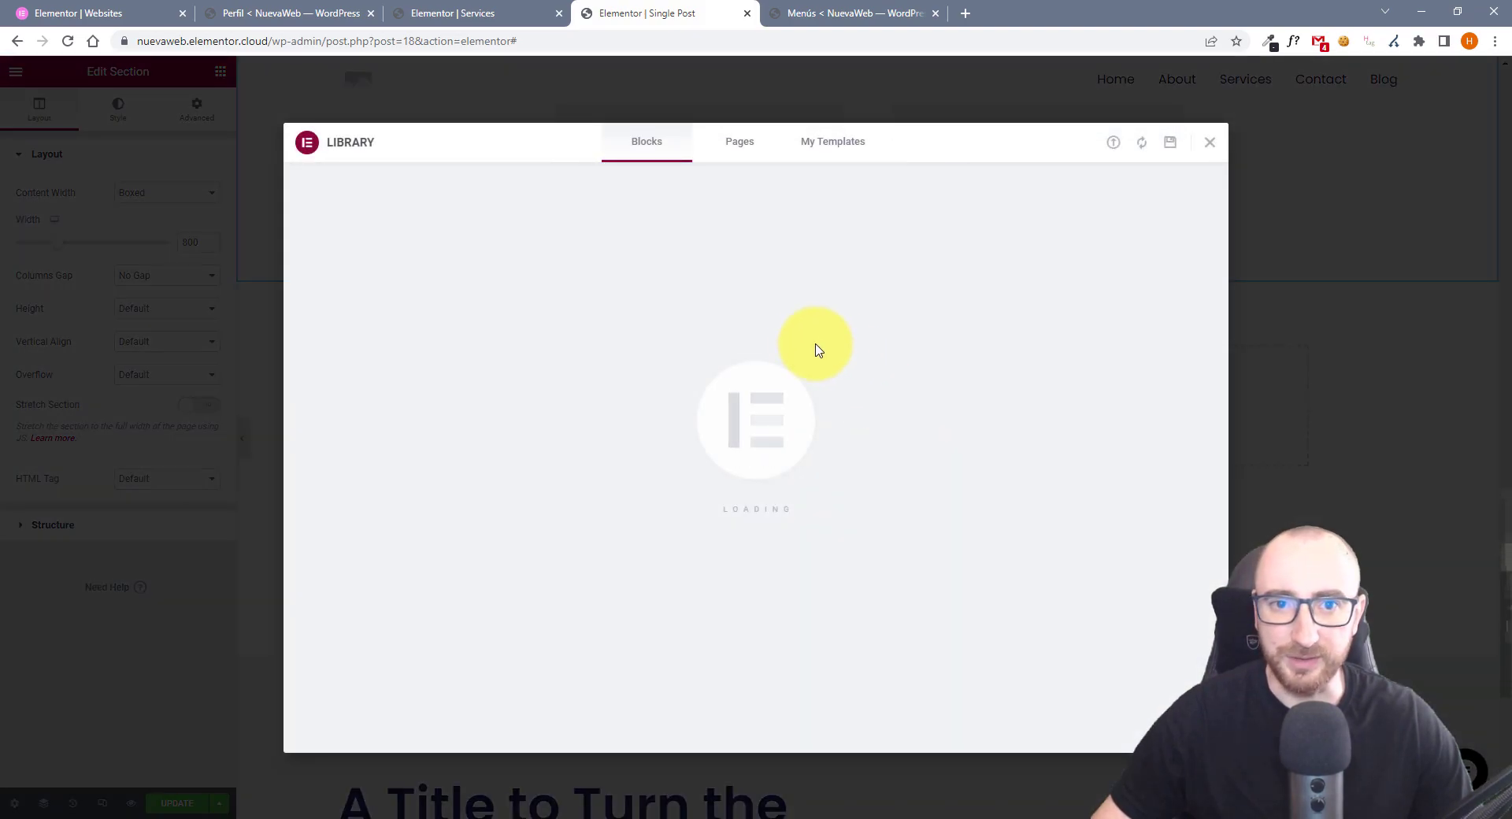
pyautogui.scroll(-1, 506, 354)
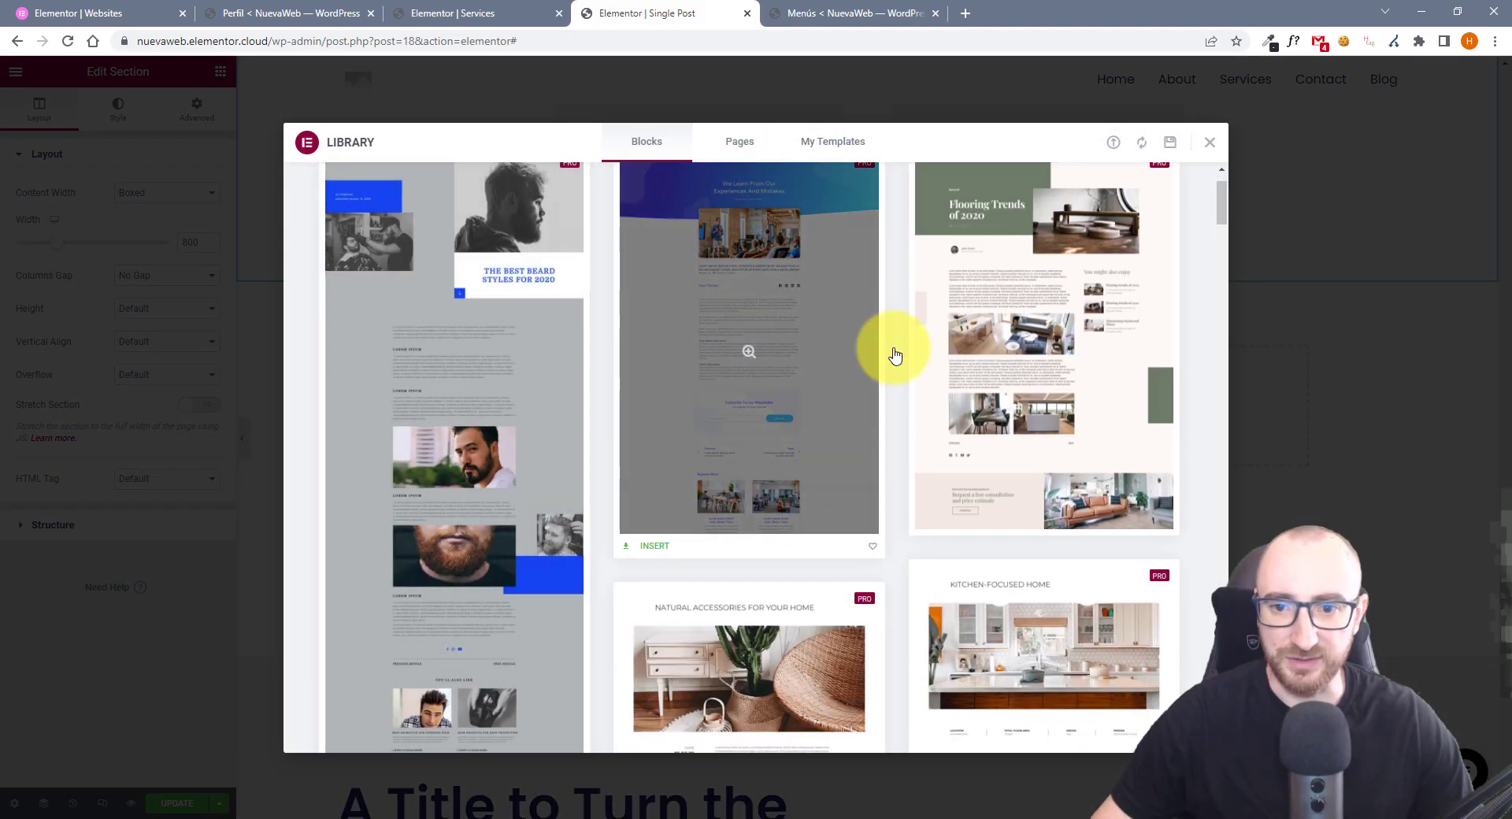
pyautogui.click(752, 142)
pyautogui.click(644, 142)
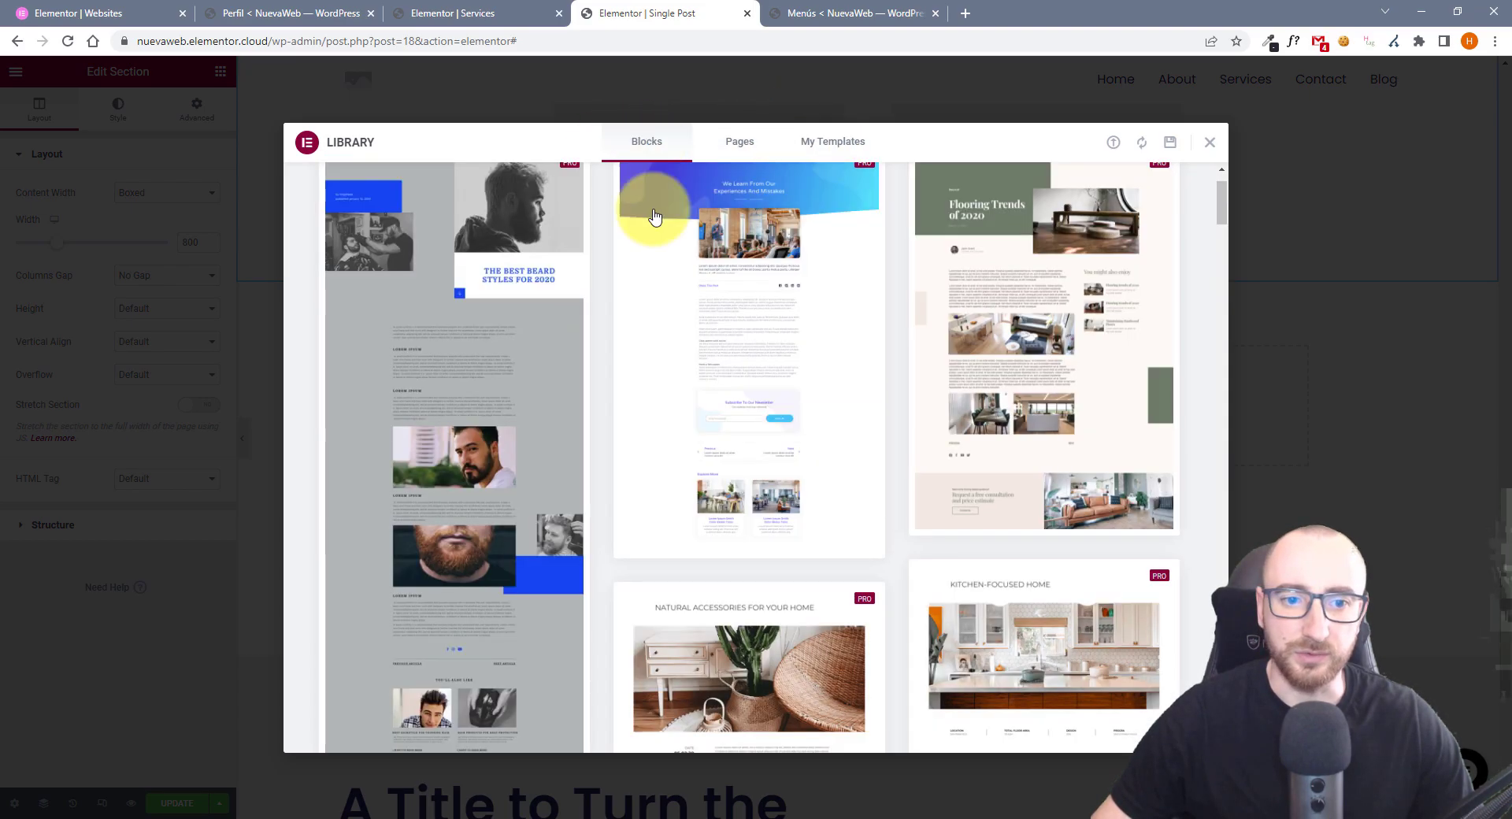
pyautogui.scroll(-7, 614, 480)
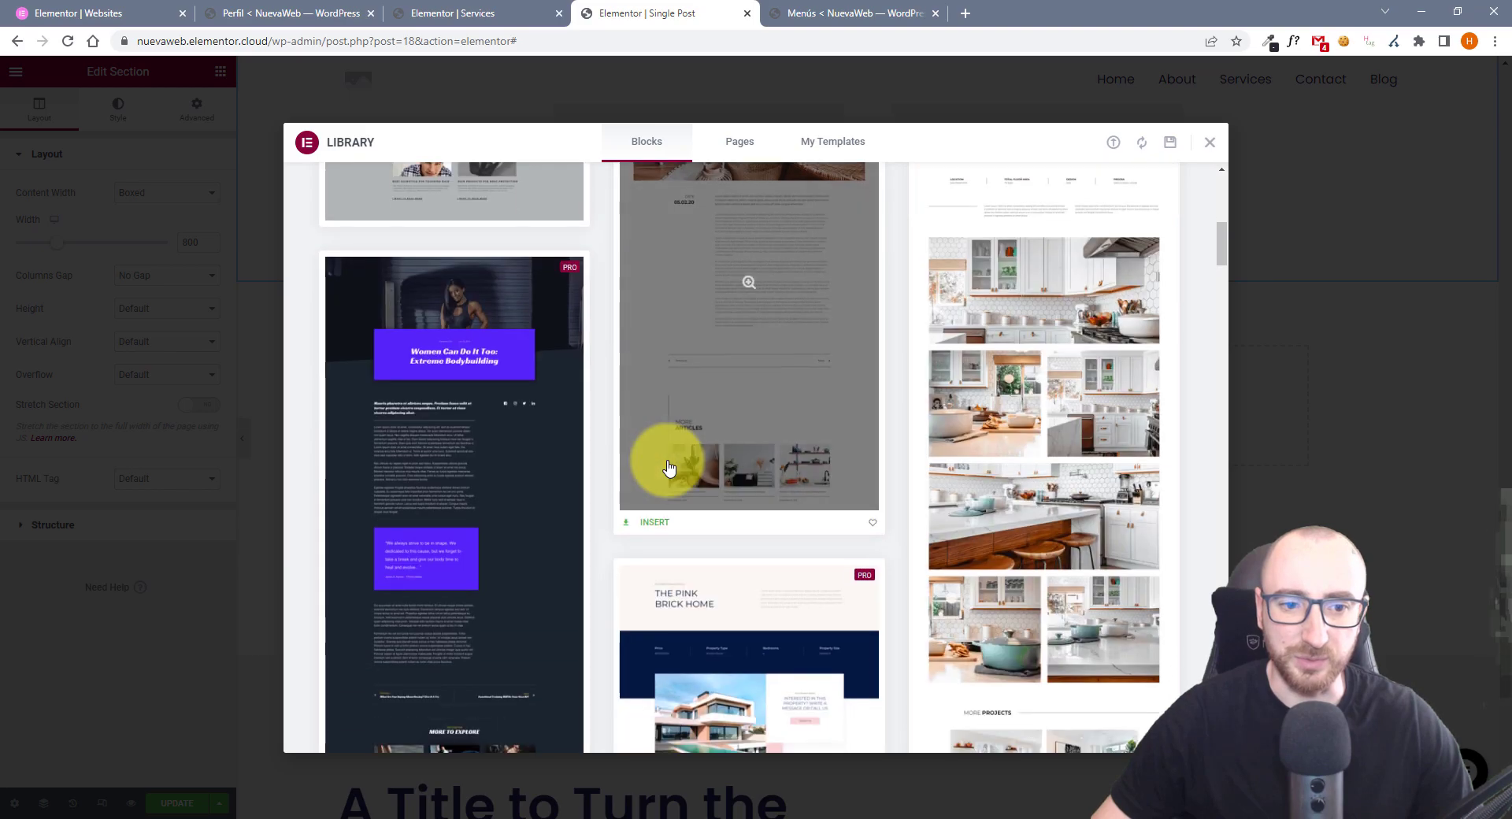
pyautogui.scroll(7, 668, 468)
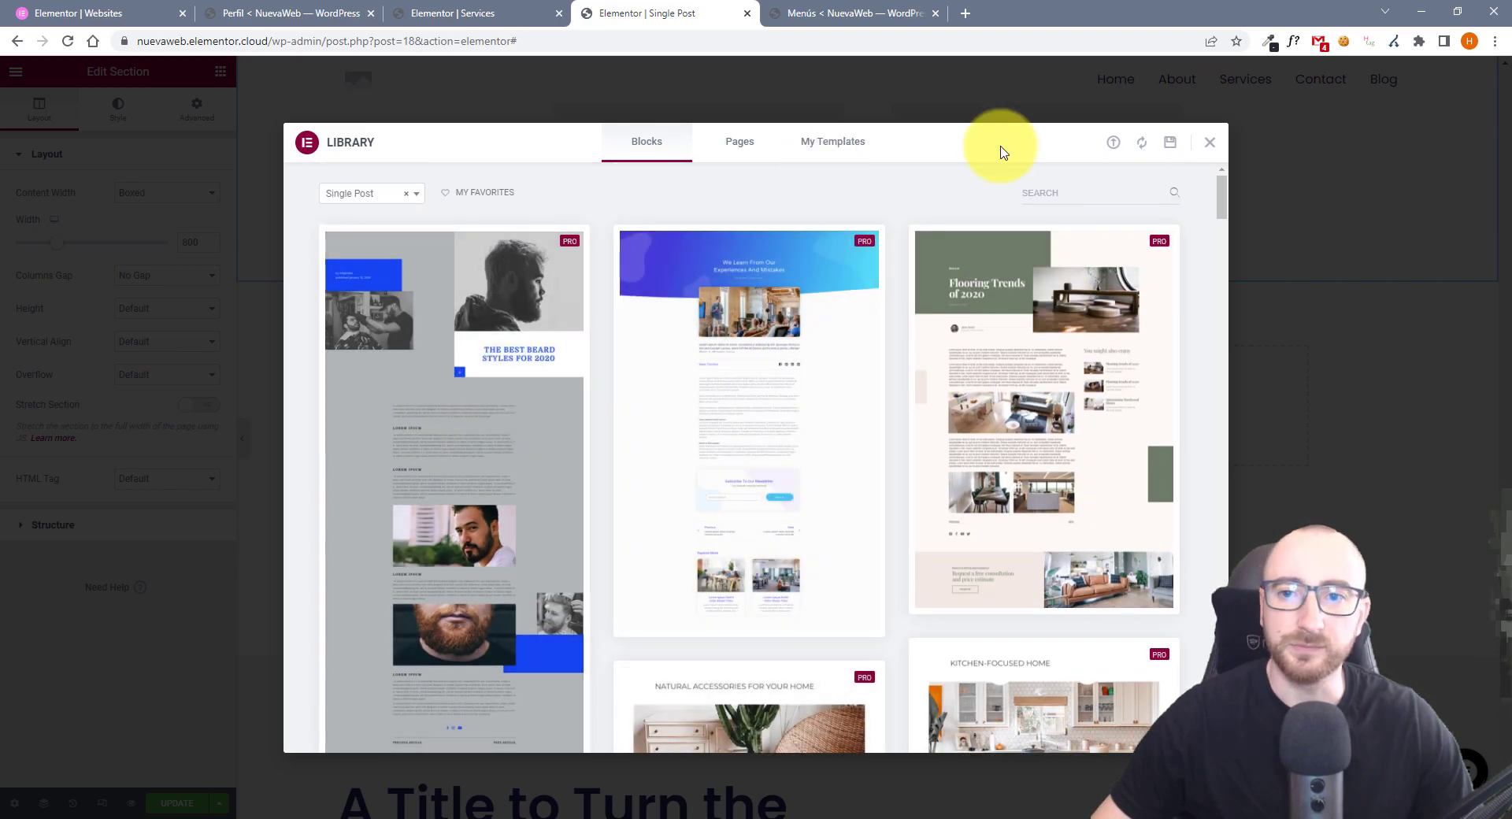
pyautogui.click(1209, 141)
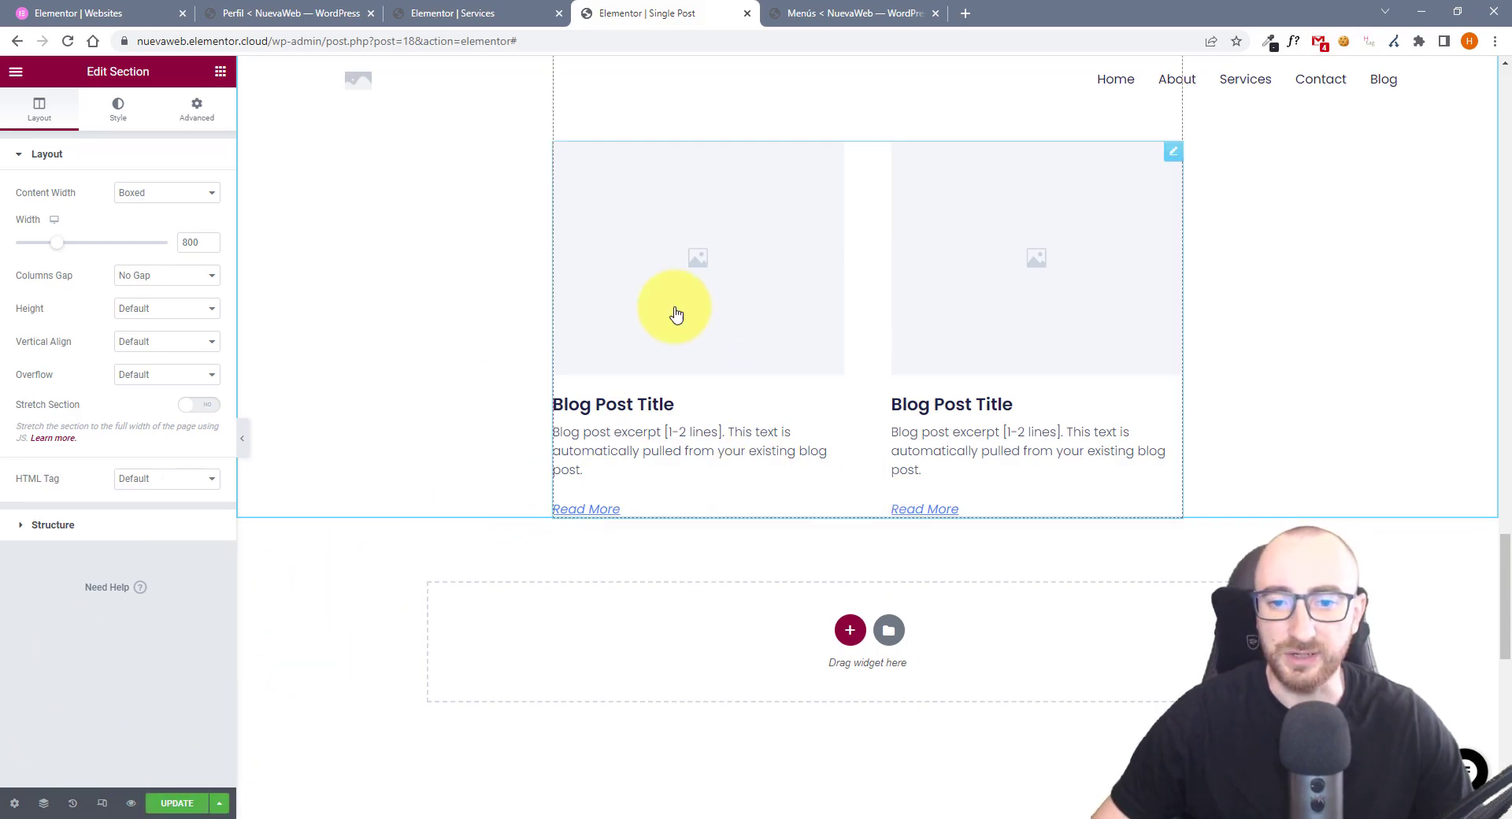
# Return to the NuevaWeb site dashboard and start adding a custom domain under Manage Domains
pyautogui.scroll(10, 718, 378)
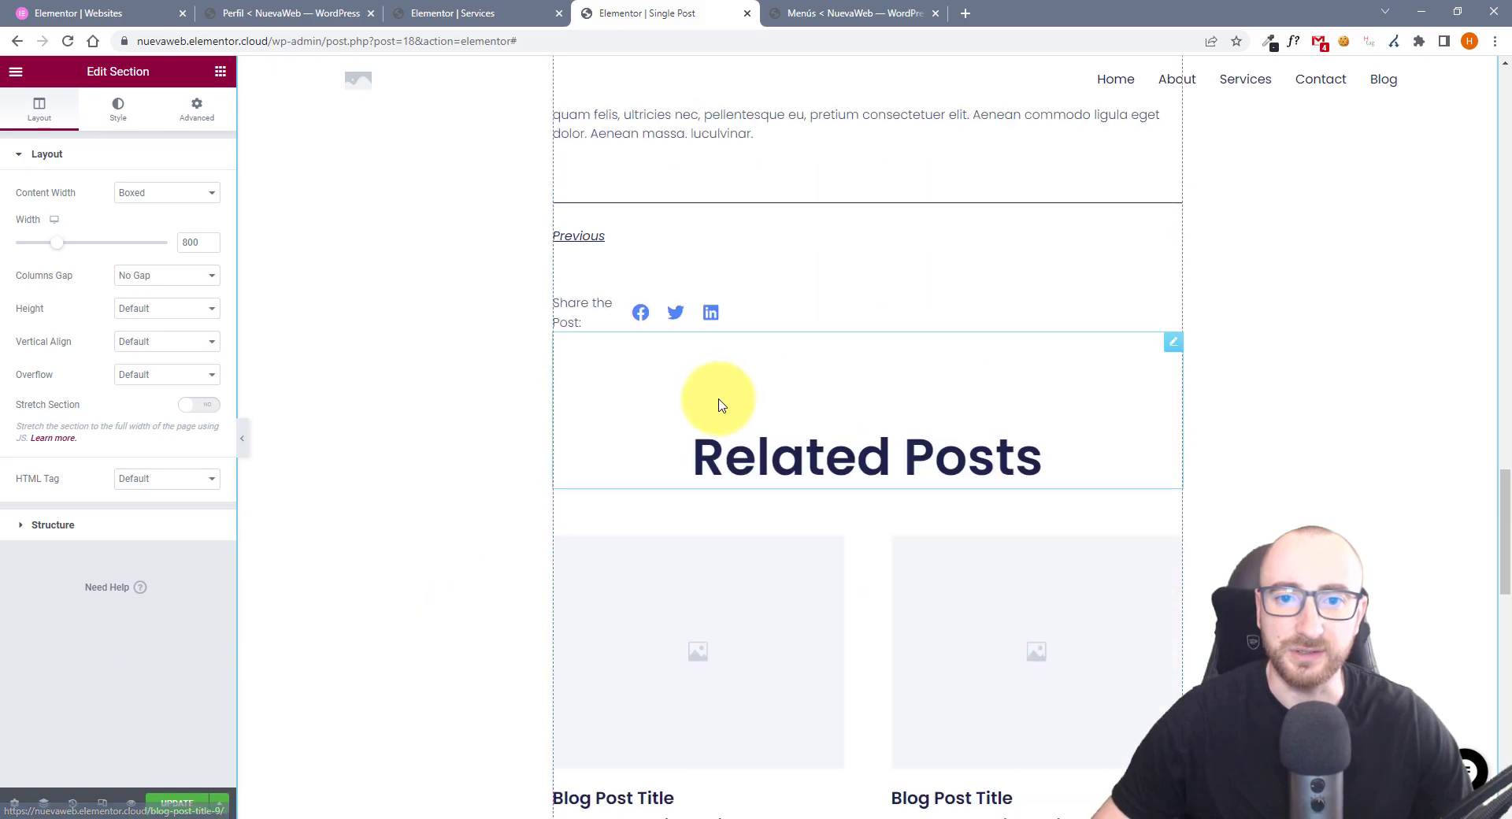
pyautogui.click(486, 11)
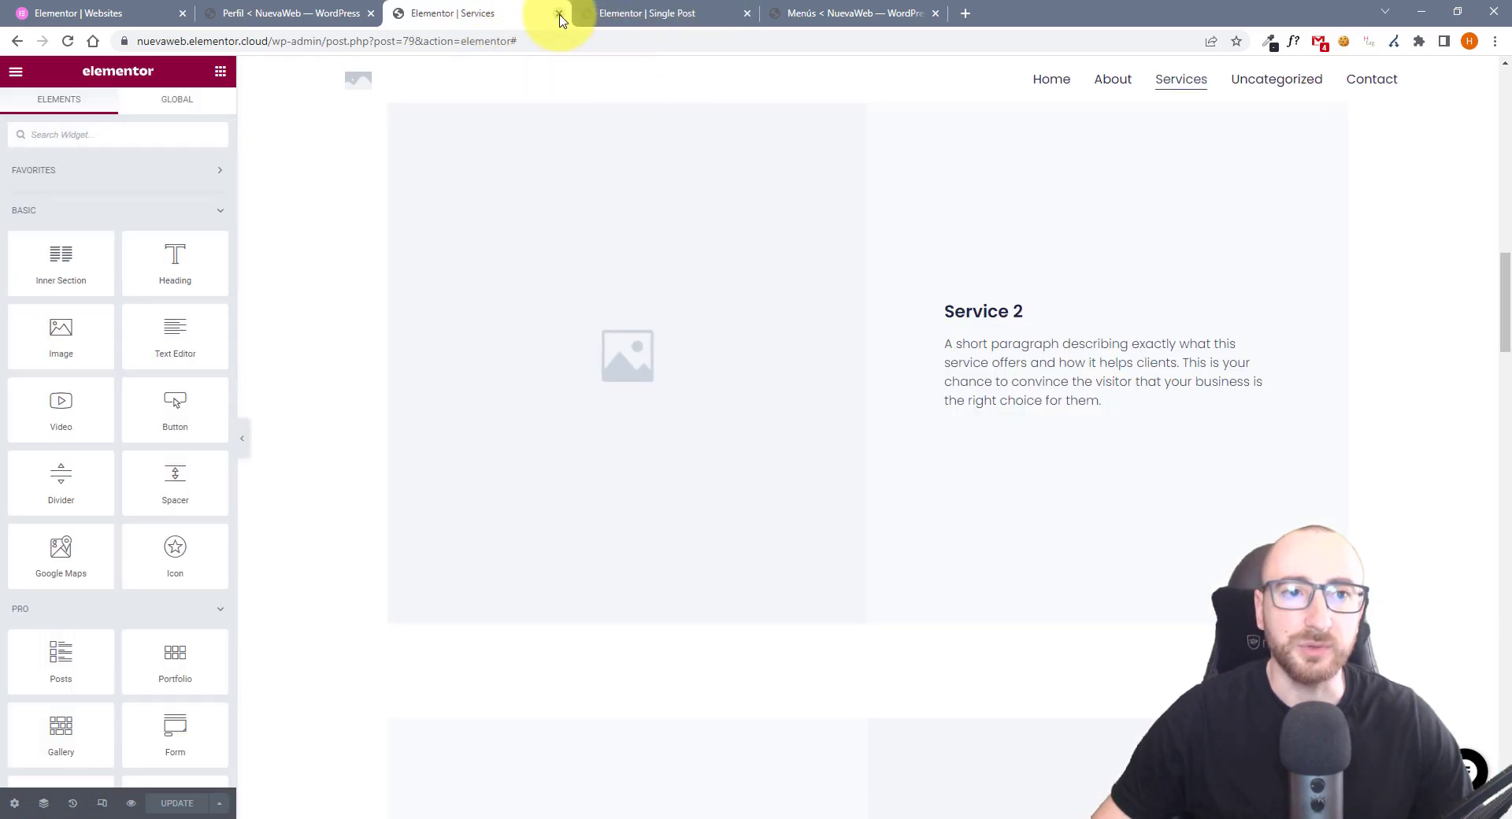
pyautogui.click(115, 16)
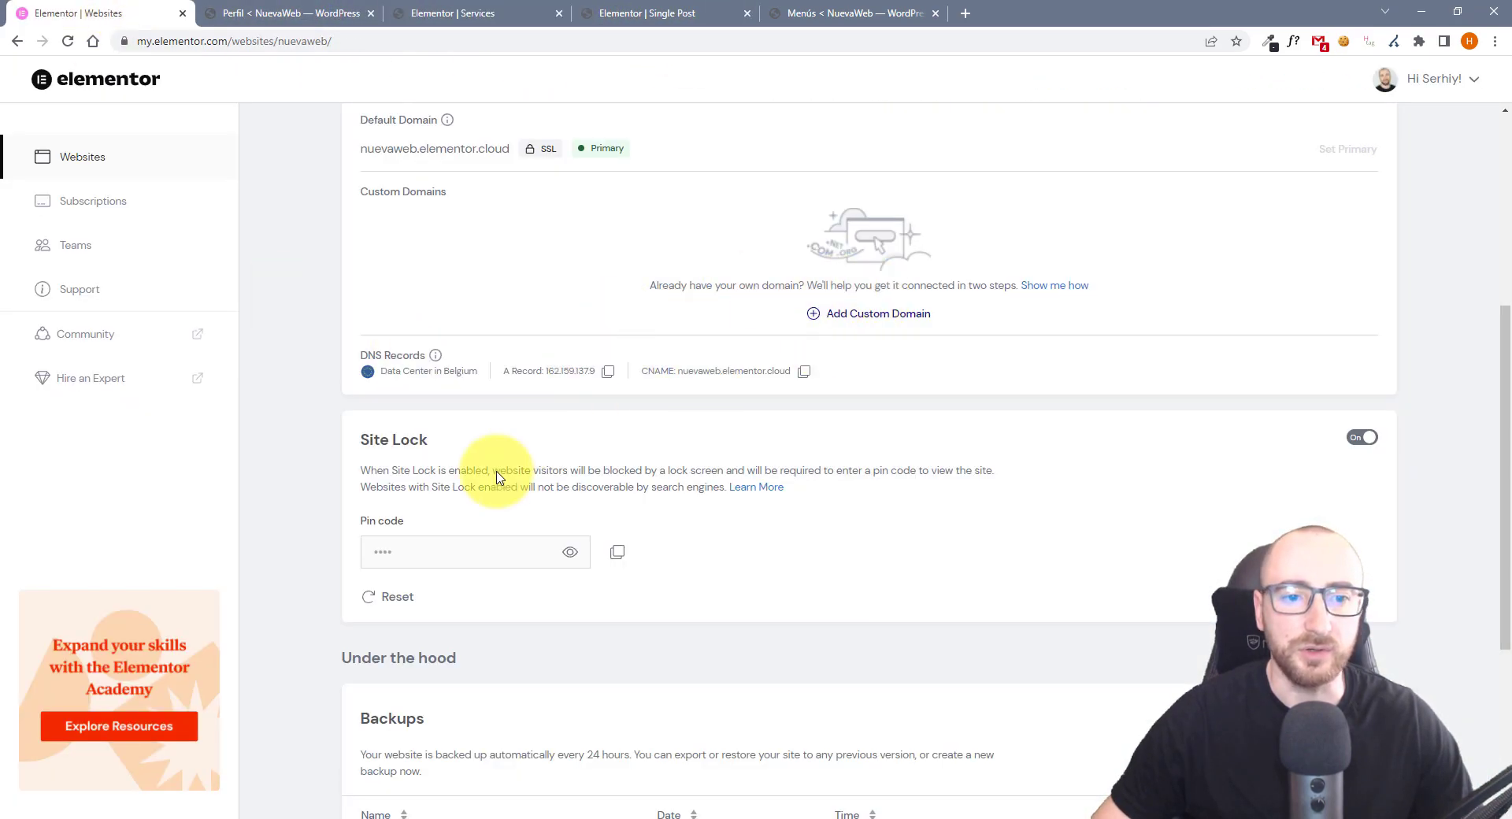
pyautogui.scroll(2, 472, 418)
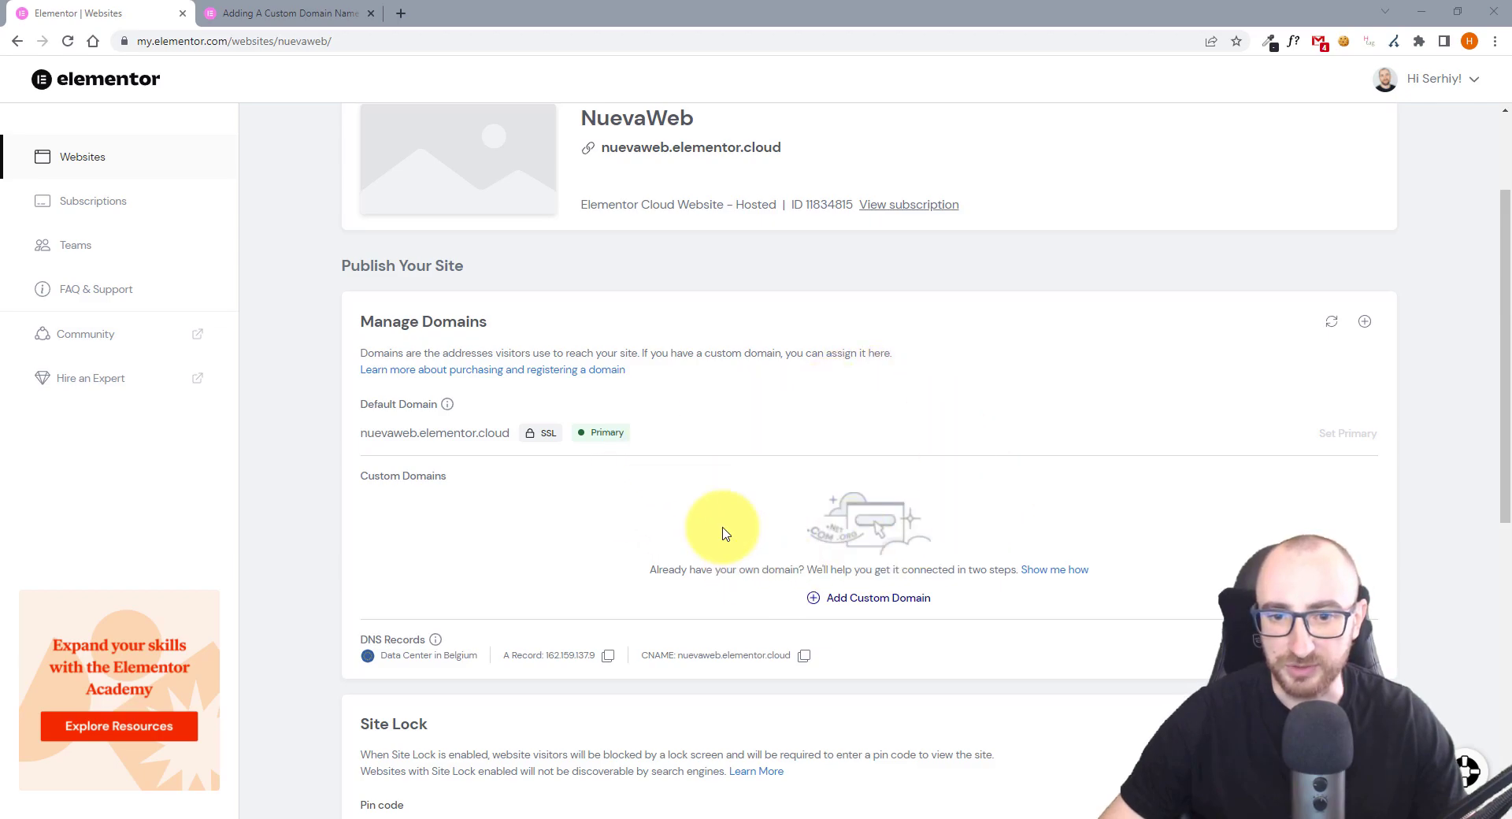
pyautogui.click(871, 605)
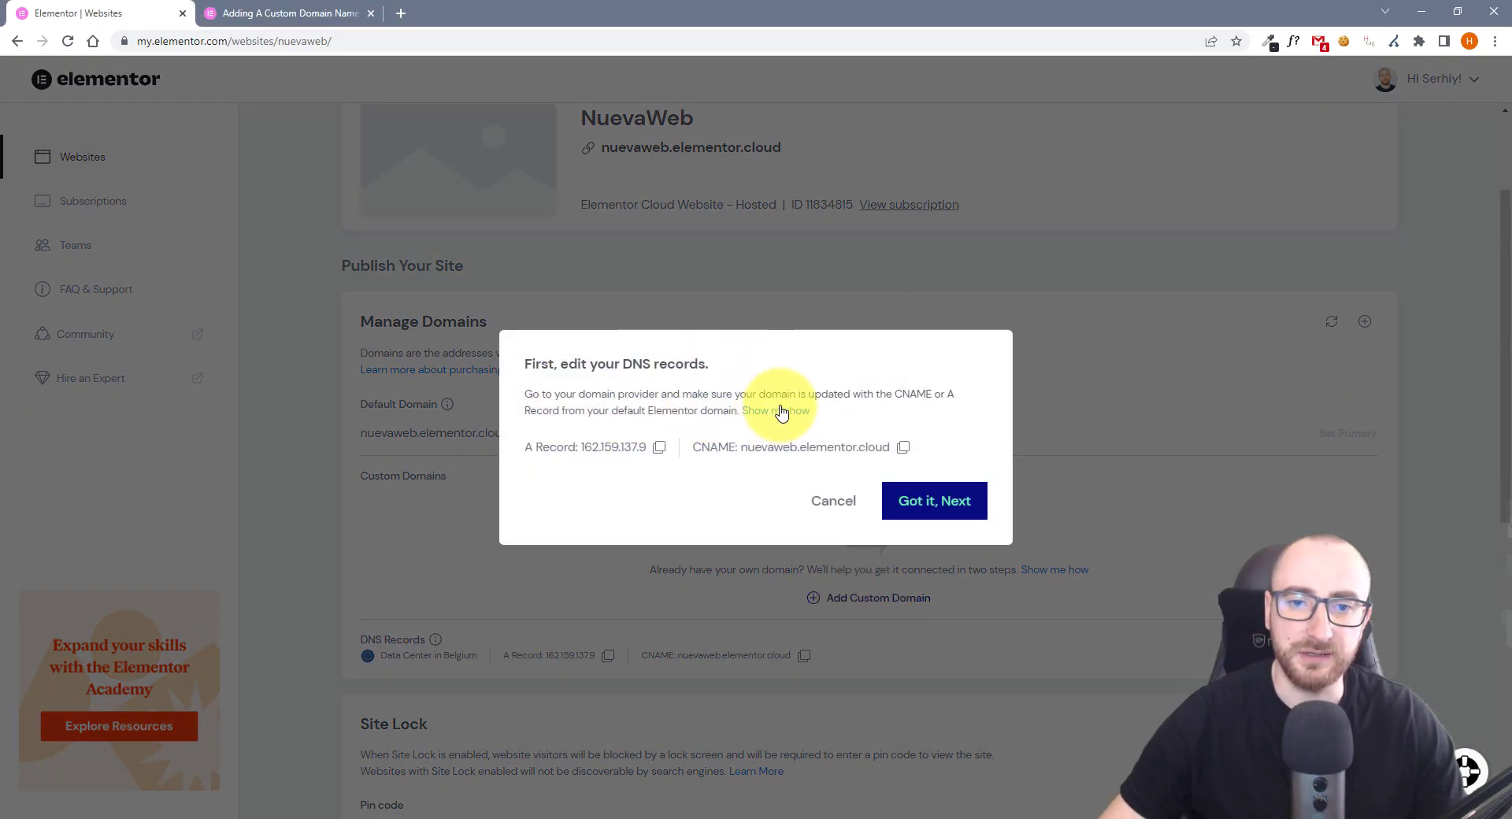
# Look through the Elementor help article on adding a custom domain, including its video and registrar DNS record instructions
pyautogui.click(330, 13)
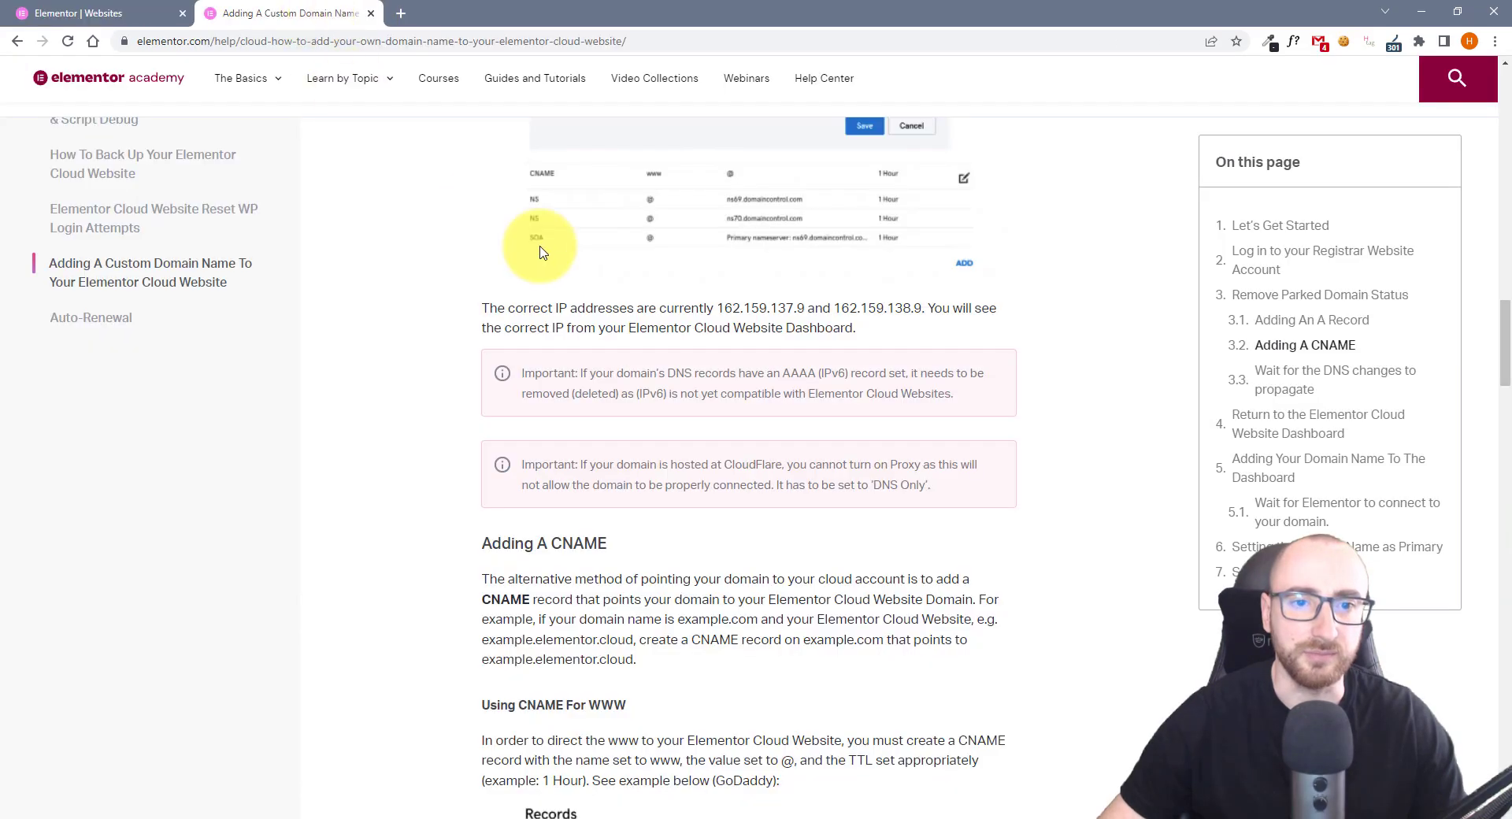
pyautogui.scroll(20, 748, 425)
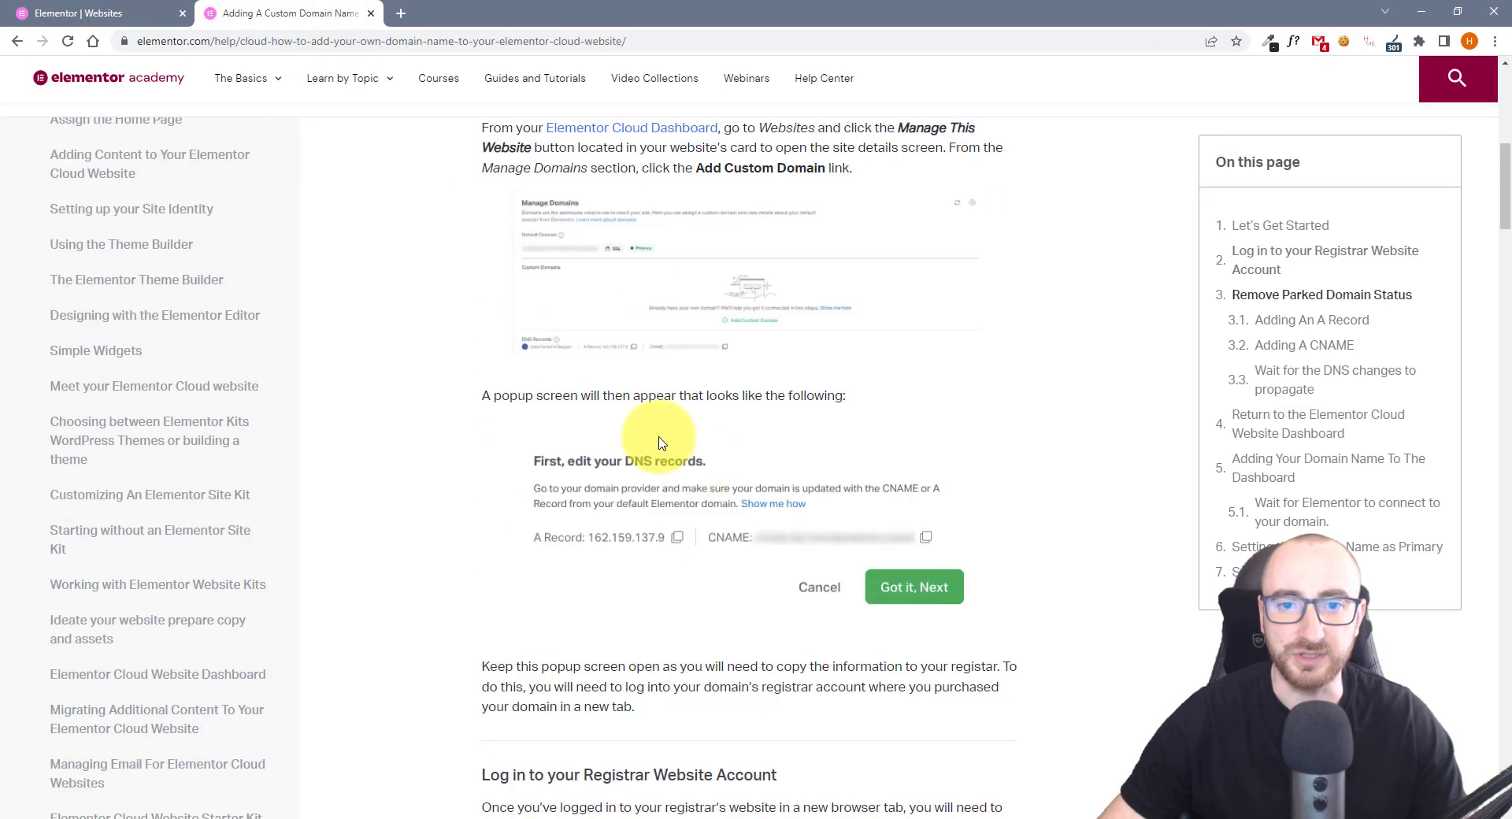
pyautogui.scroll(-3, 725, 394)
pyautogui.scroll(5, 788, 331)
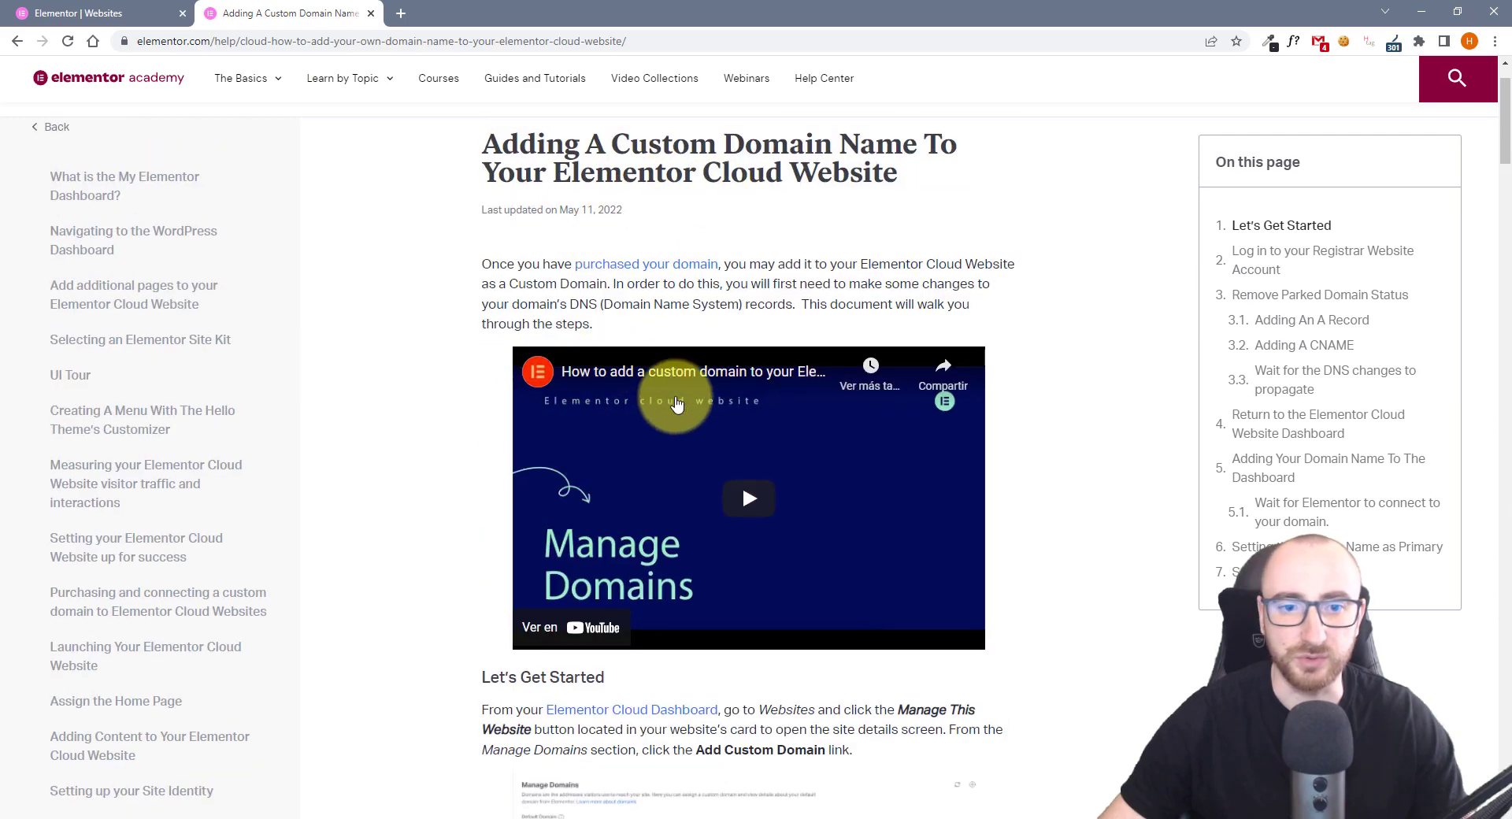
pyautogui.scroll(2, 708, 433)
pyautogui.scroll(-15, 769, 551)
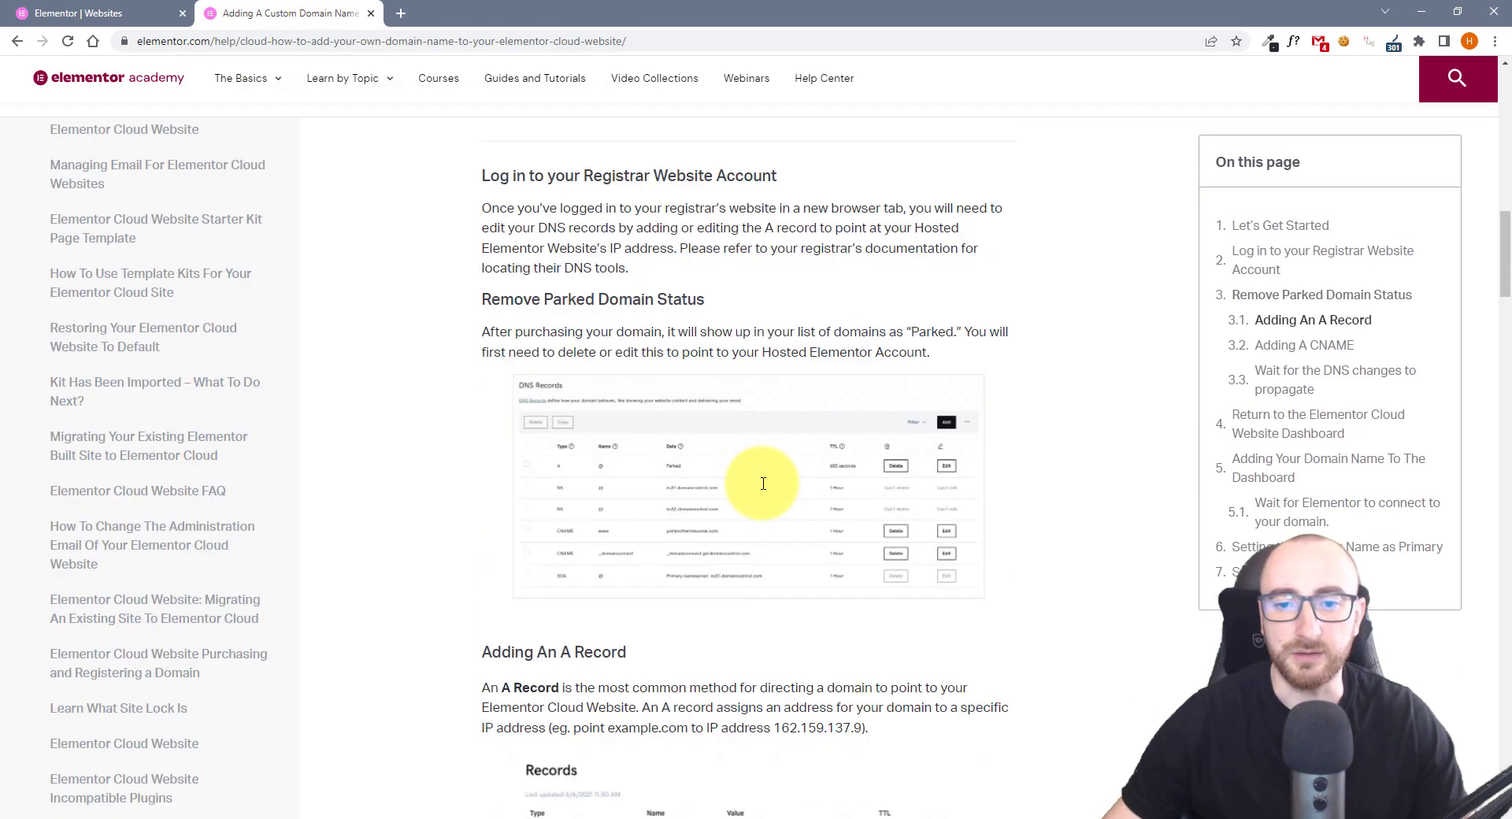
# Add wspdemos.com as the custom and primary domain without also creating the www version, and finish the dialog
pyautogui.click(118, 13)
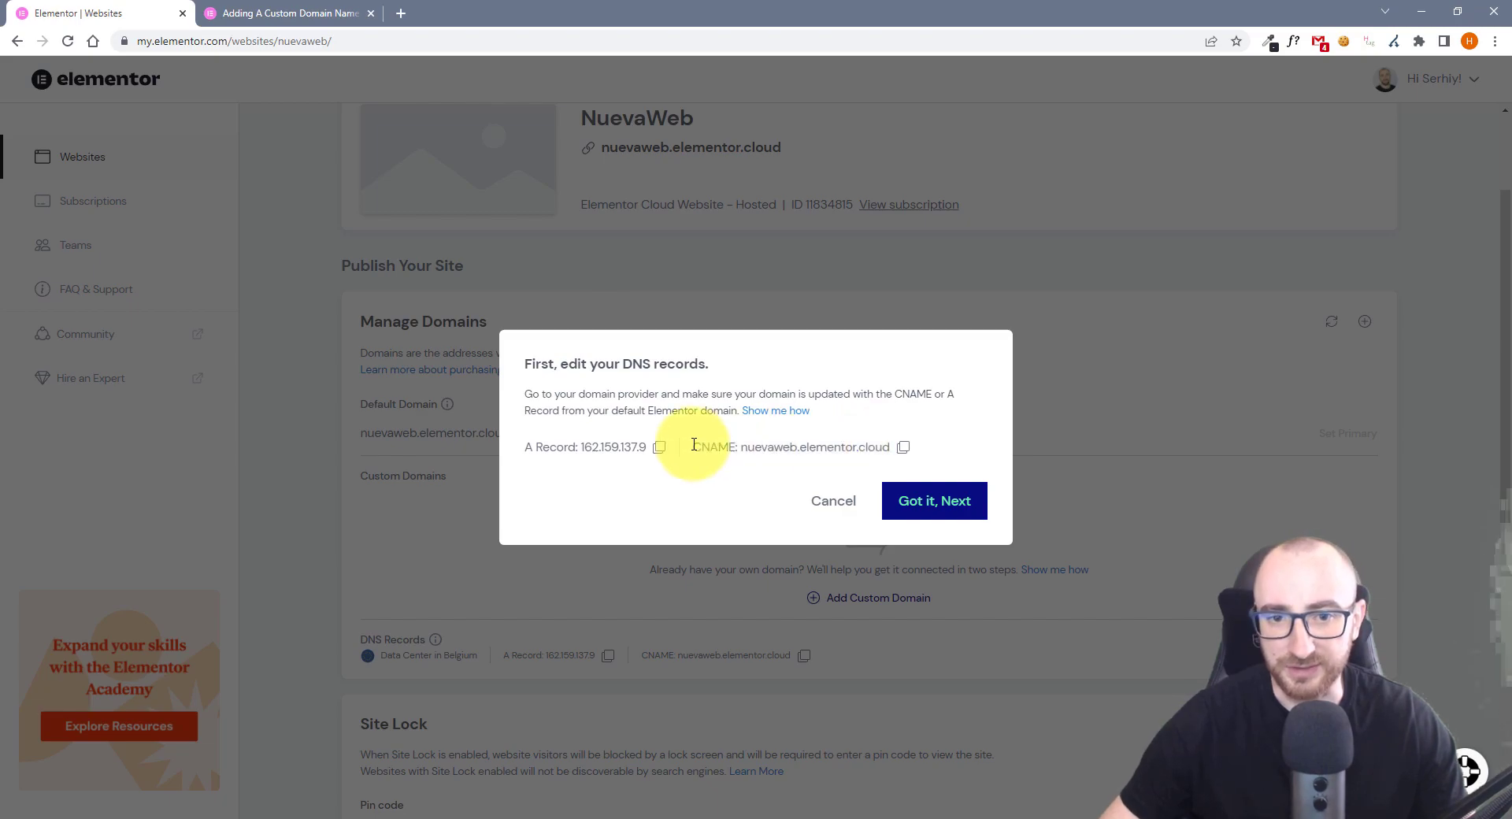
pyautogui.click(942, 502)
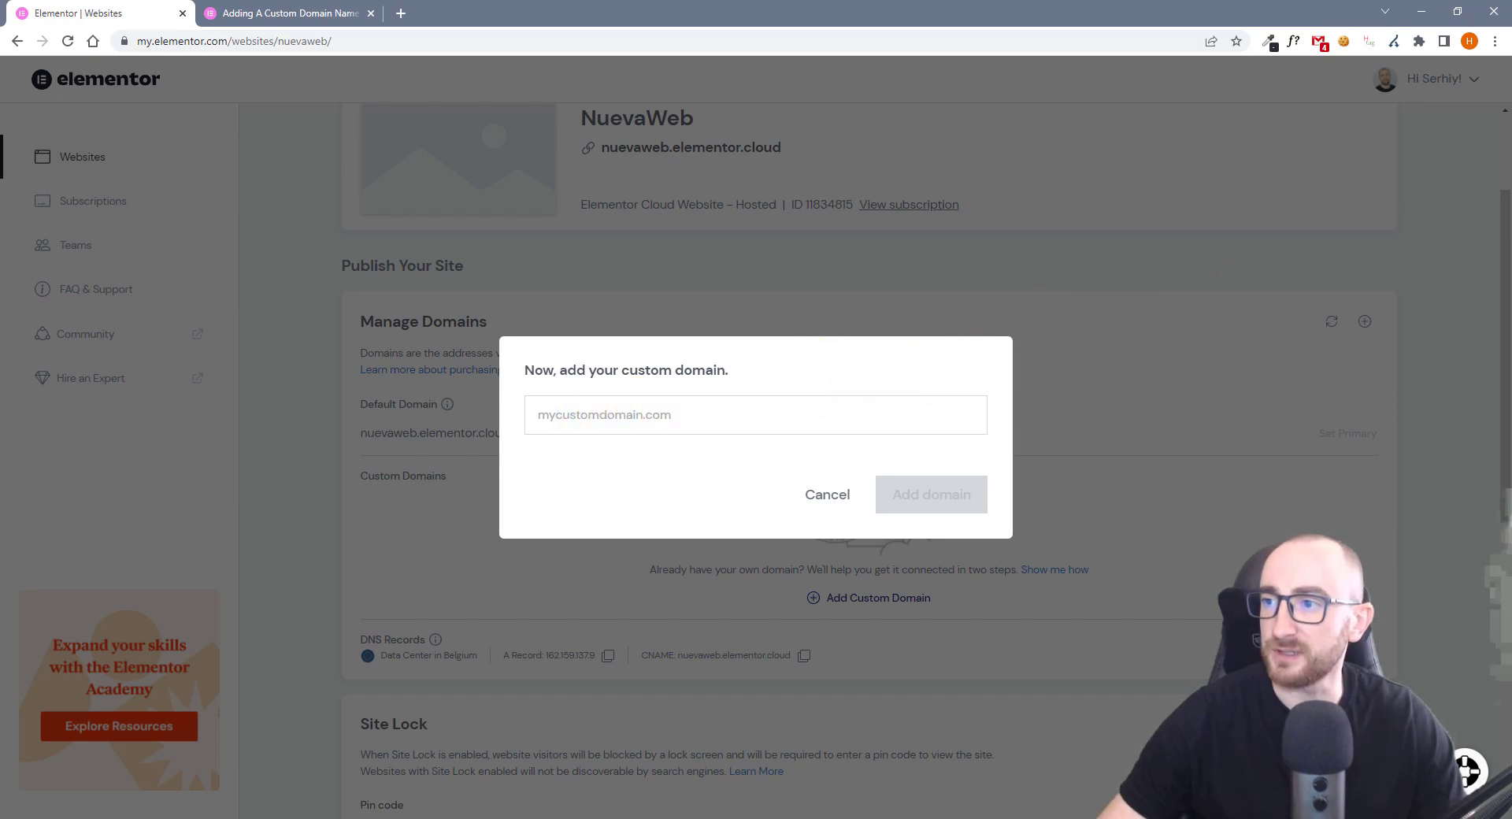
pyautogui.click(592, 401)
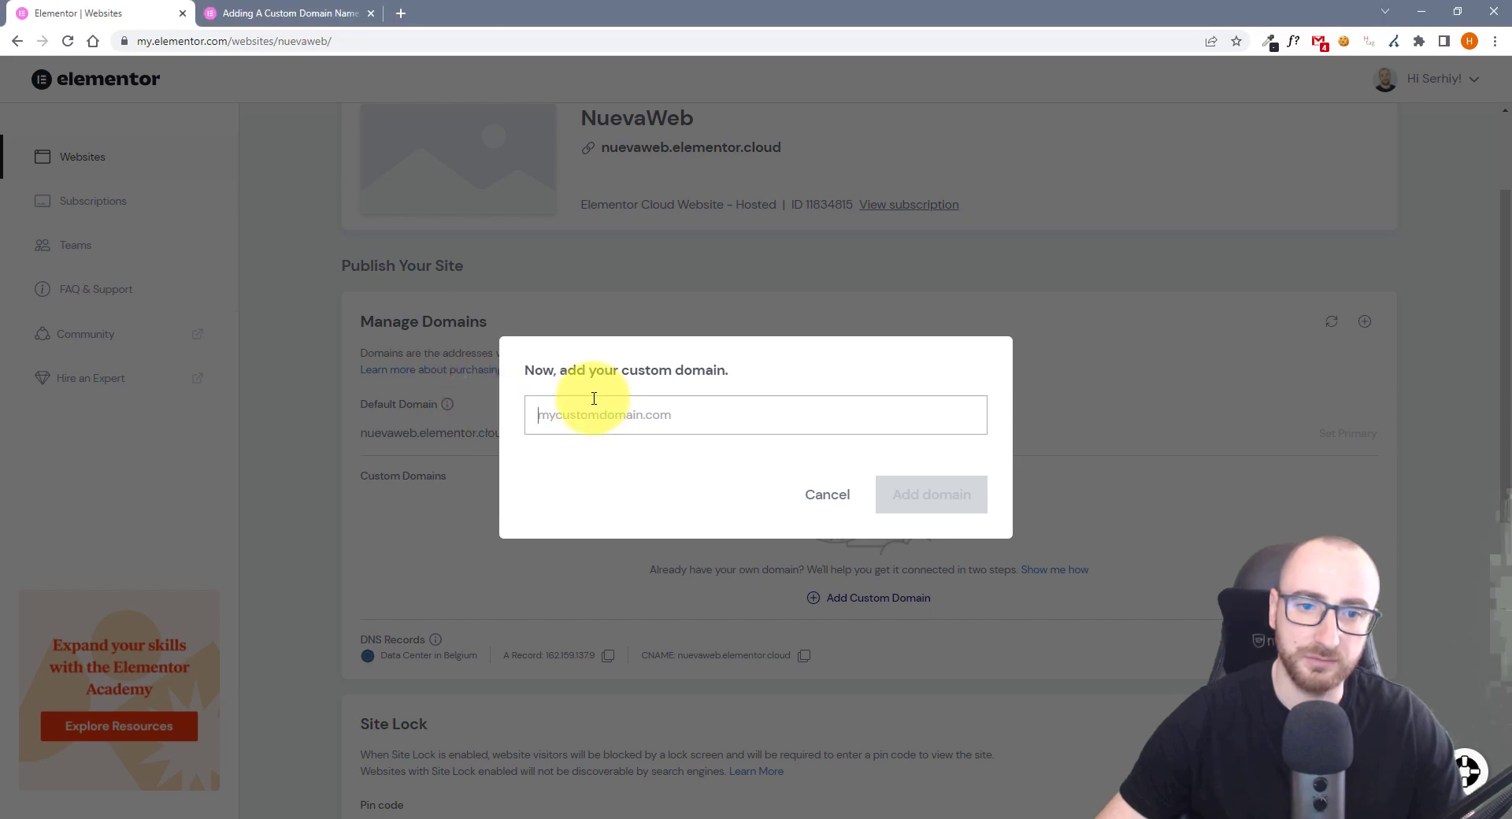
pyautogui.write('wspdemos.com')
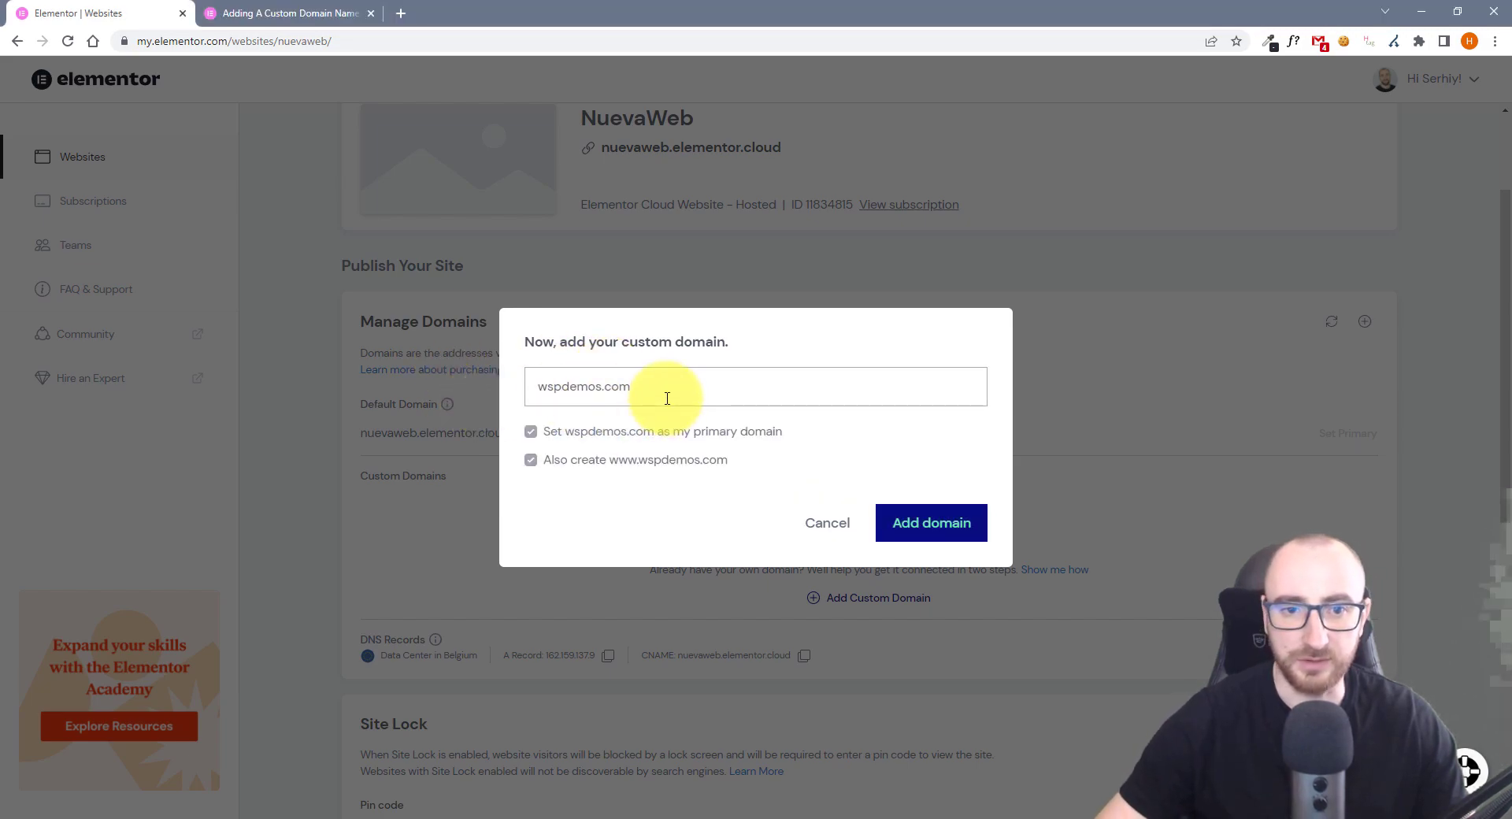
pyautogui.click(531, 459)
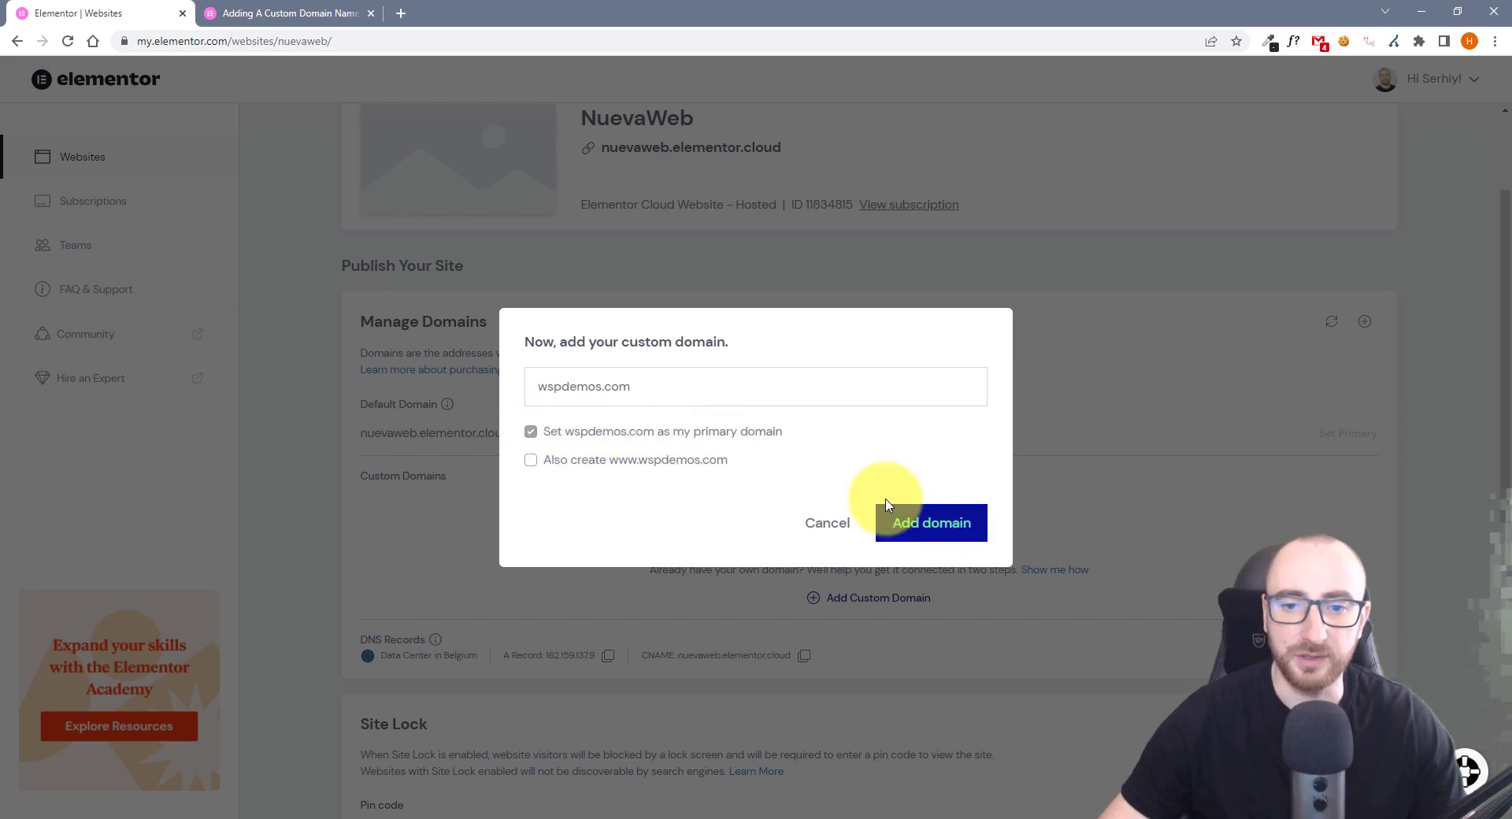
pyautogui.click(939, 529)
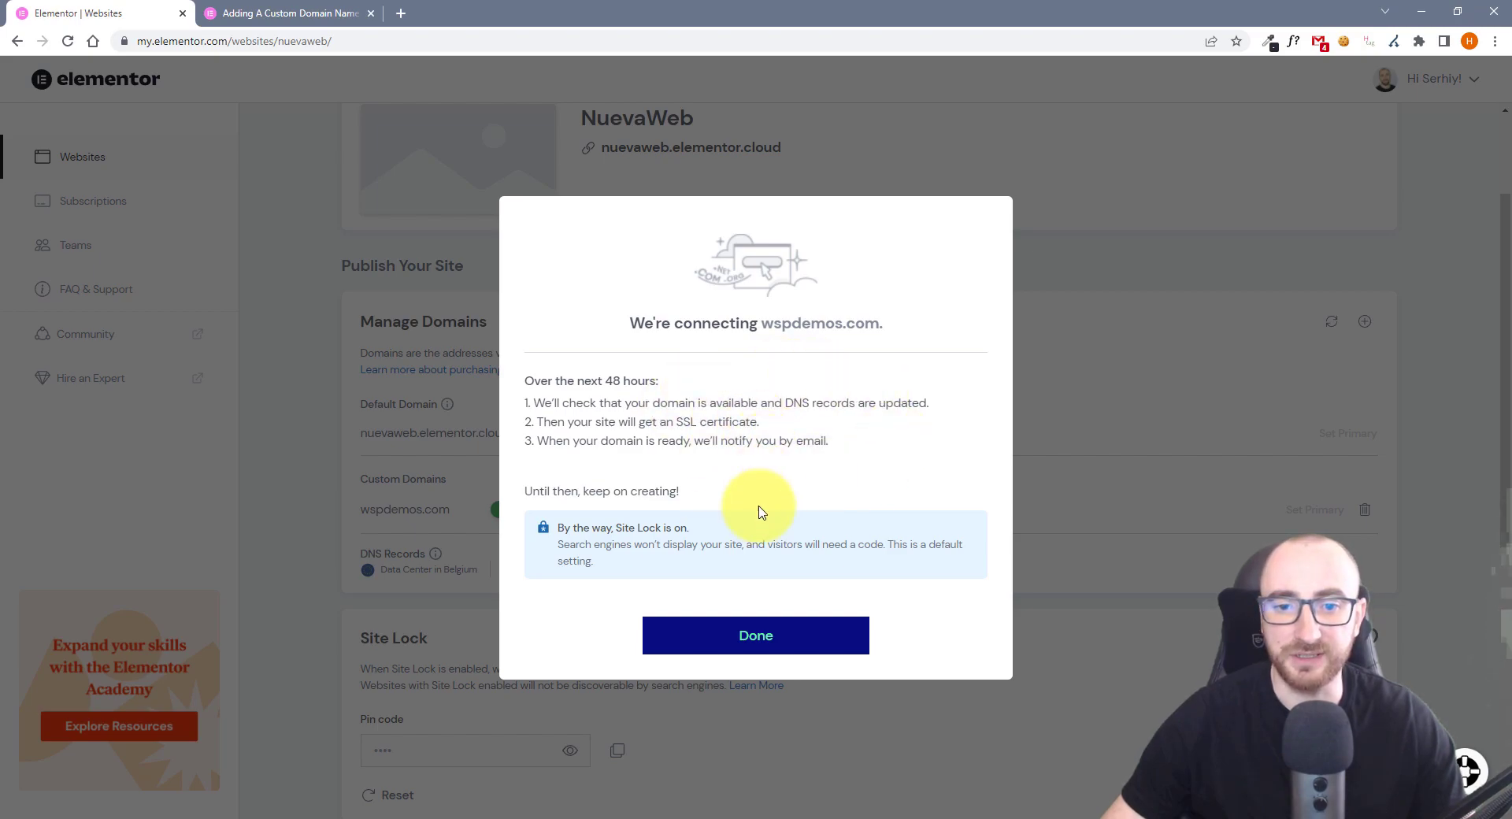
pyautogui.click(757, 639)
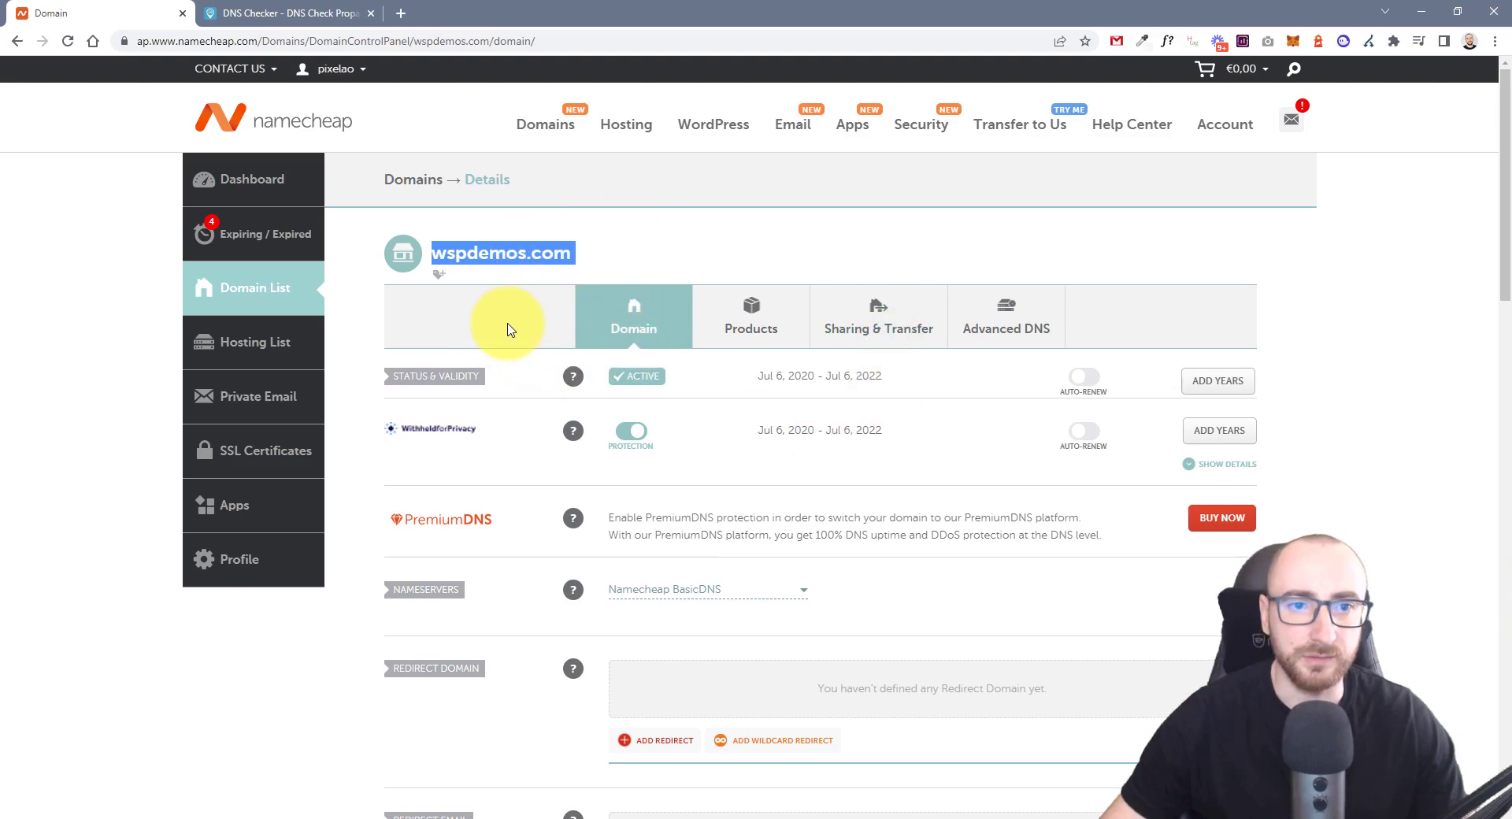
# Open the Advanced DNS host records of wspdemos.com in Namecheap
pyautogui.click(449, 252)
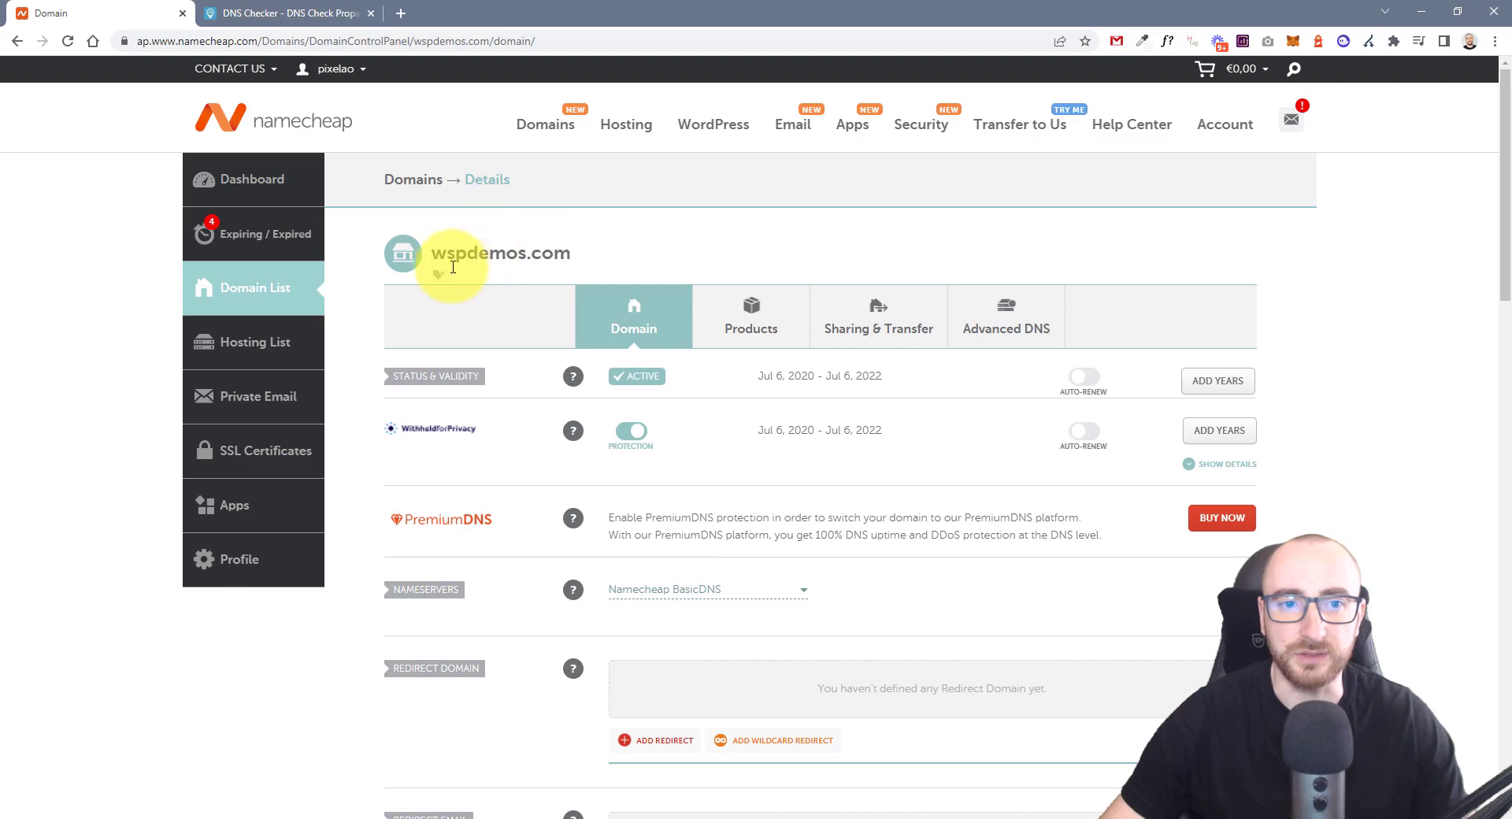
pyautogui.moveTo(439, 253); pyautogui.dragTo(624, 252)
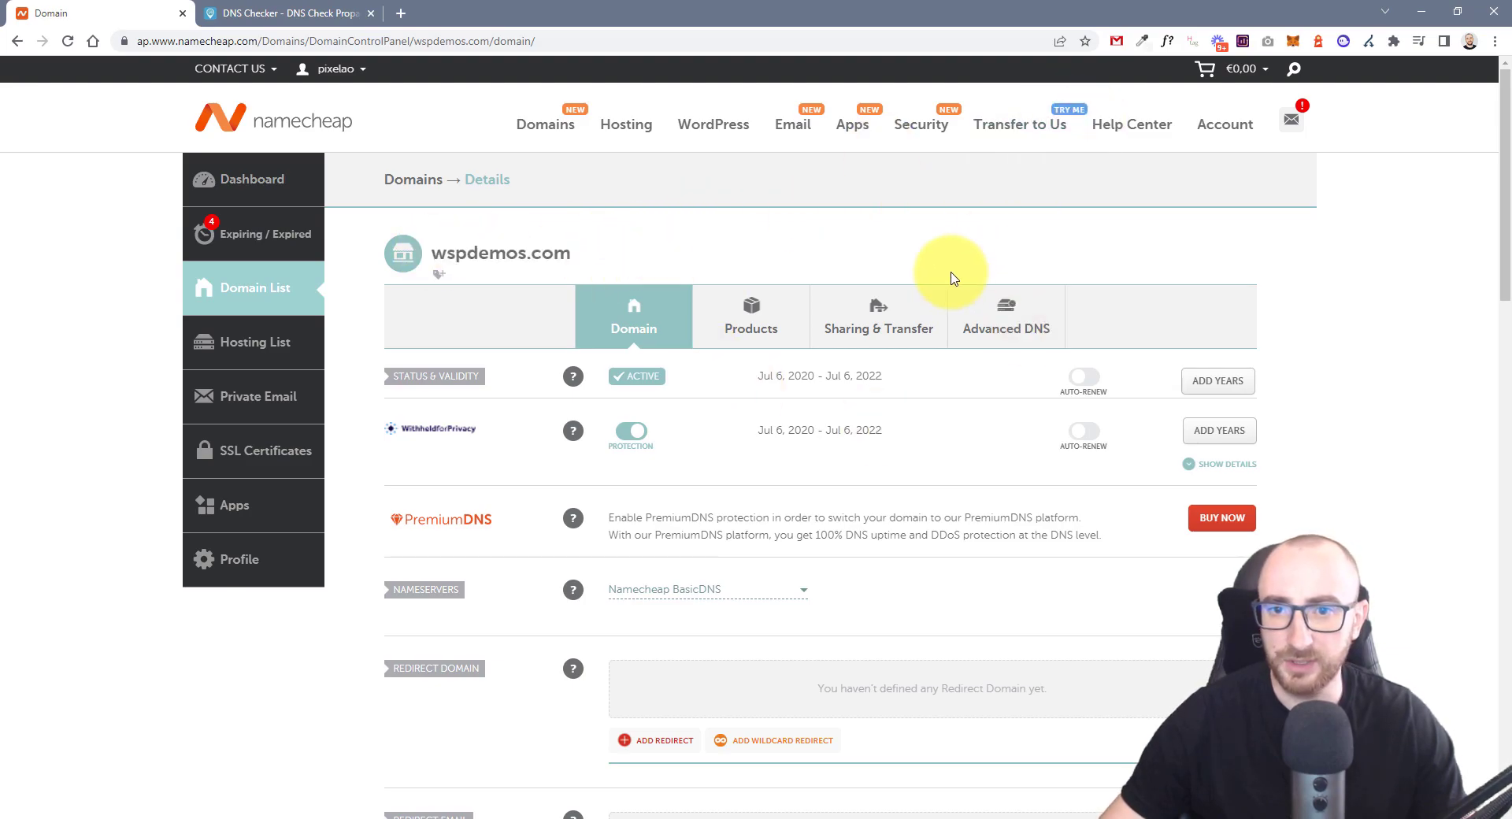
pyautogui.click(1008, 315)
pyautogui.click(1043, 321)
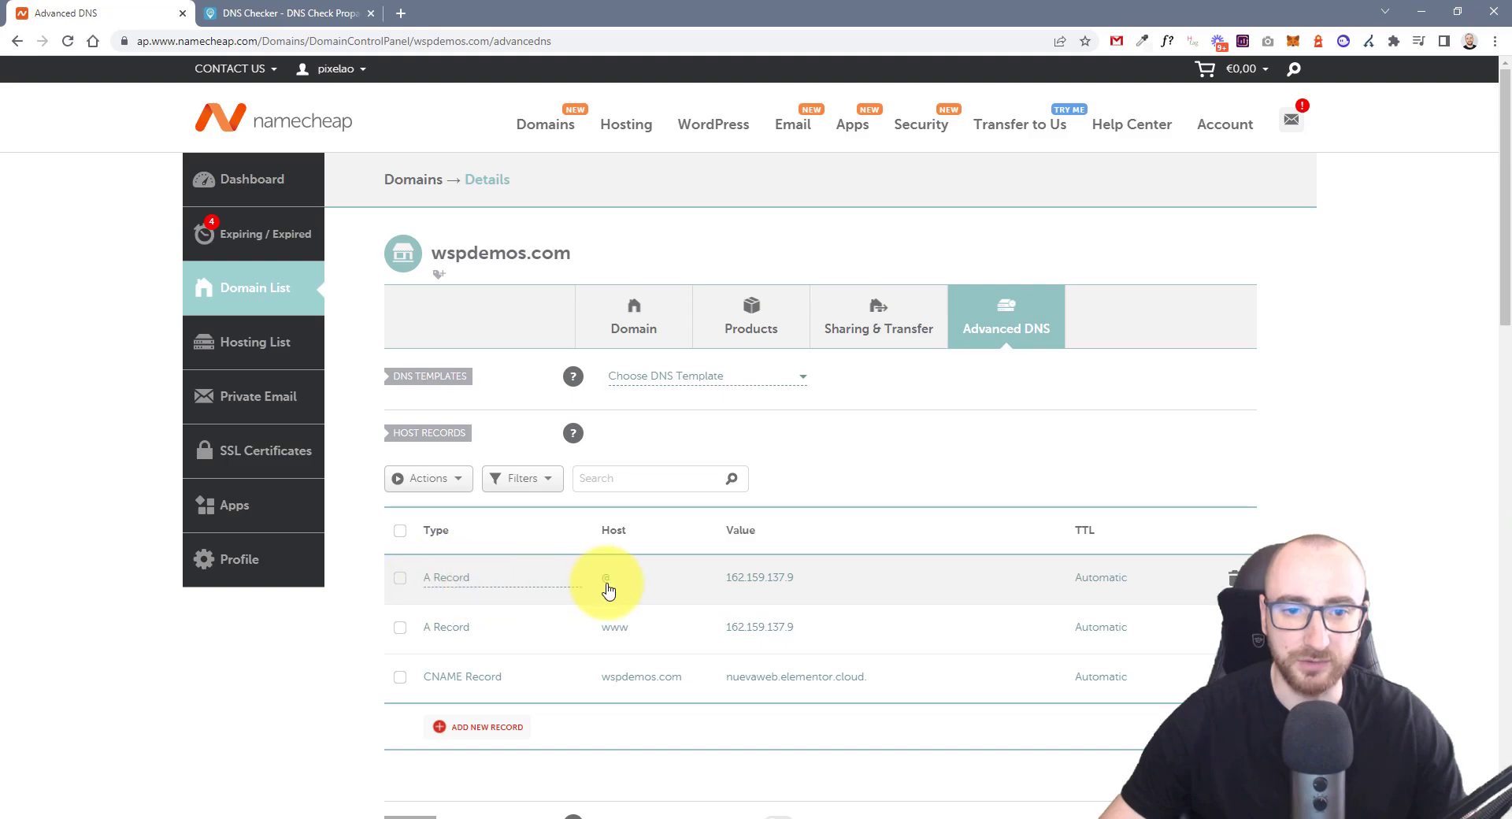
# Compare the A record IP and CNAME value in Elementor's DNS Records with Namecheap's host records for wspdemos.com
pyautogui.moveTo(799, 17); pyautogui.dragTo(1465, 770)
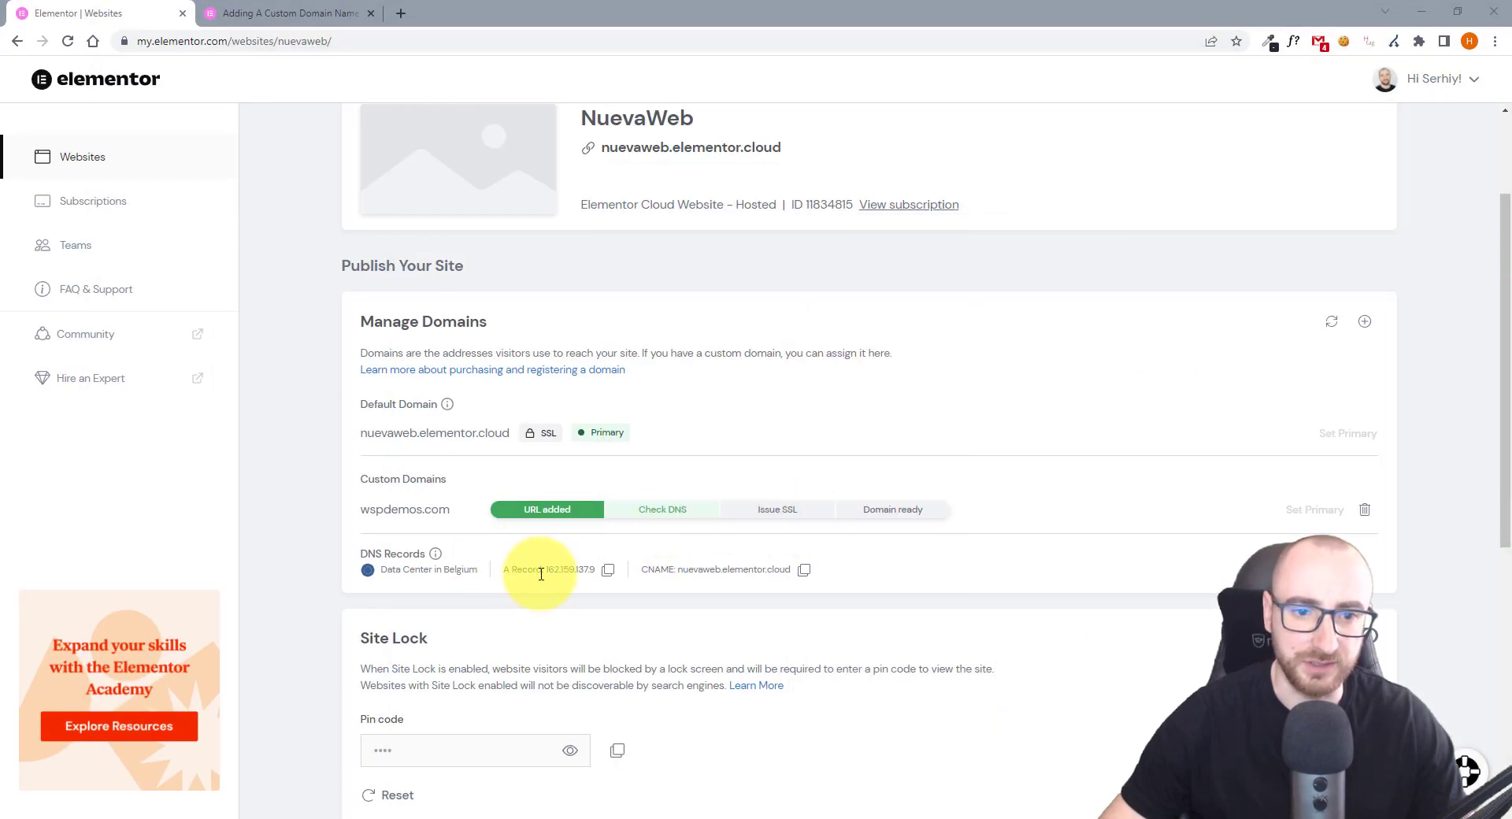
pyautogui.moveTo(548, 569); pyautogui.dragTo(605, 576)
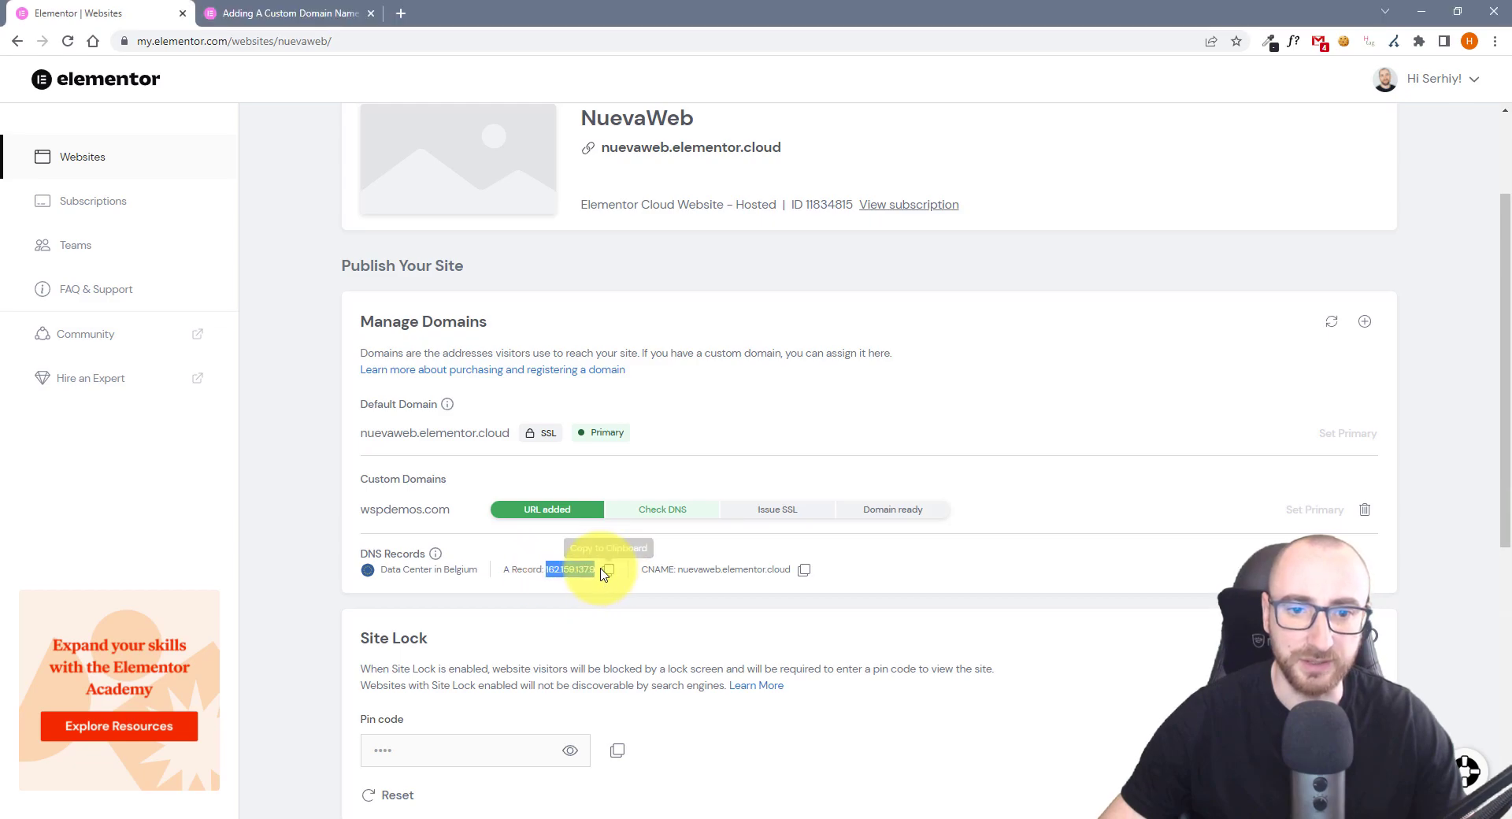
pyautogui.moveTo(1466, 770); pyautogui.dragTo(810, 11)
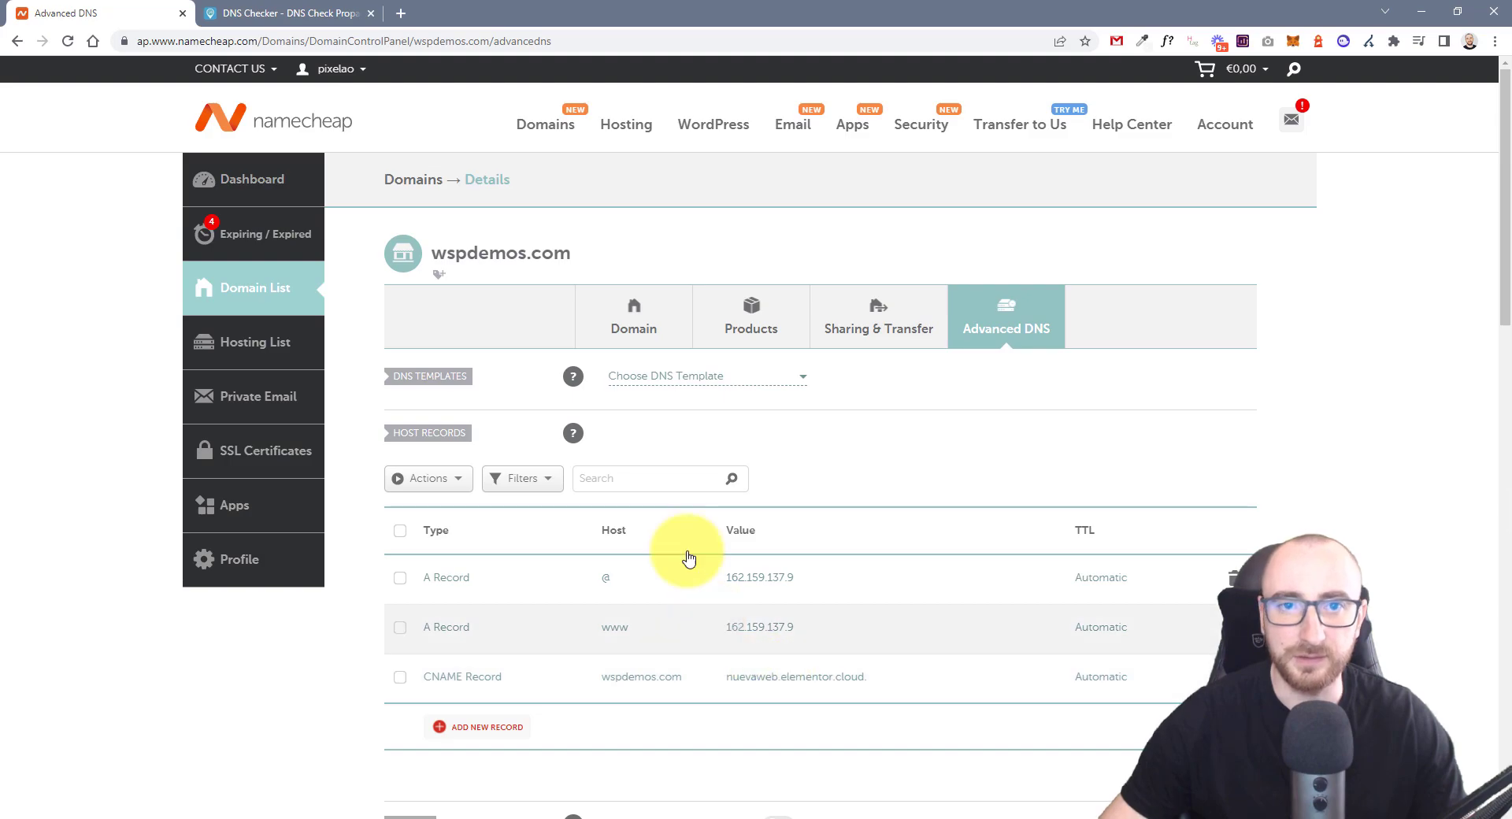
pyautogui.moveTo(651, 15); pyautogui.dragTo(1511, 308)
pyautogui.click(795, 577)
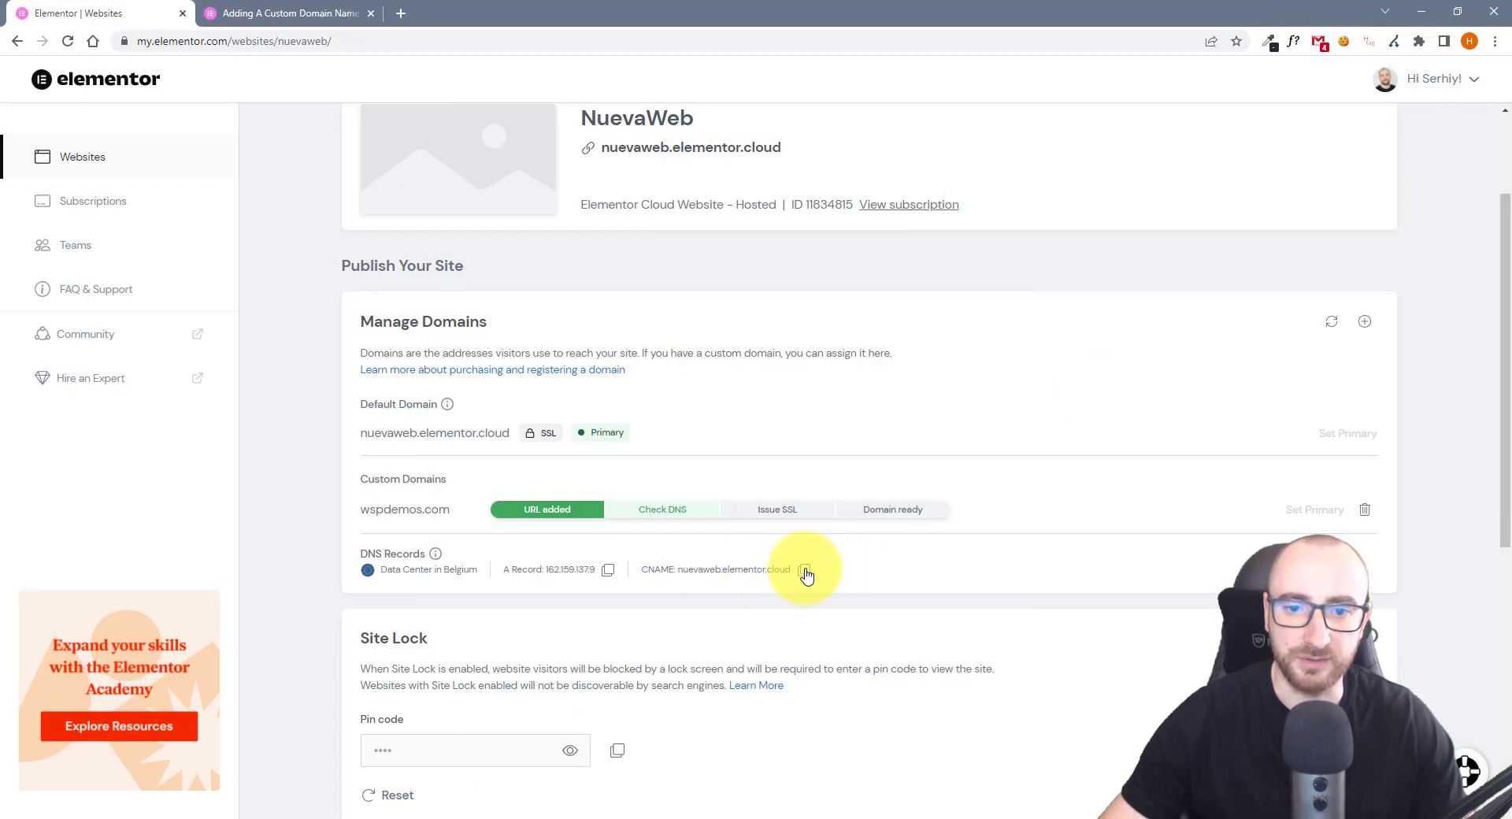
pyautogui.moveTo(684, 570); pyautogui.dragTo(792, 569)
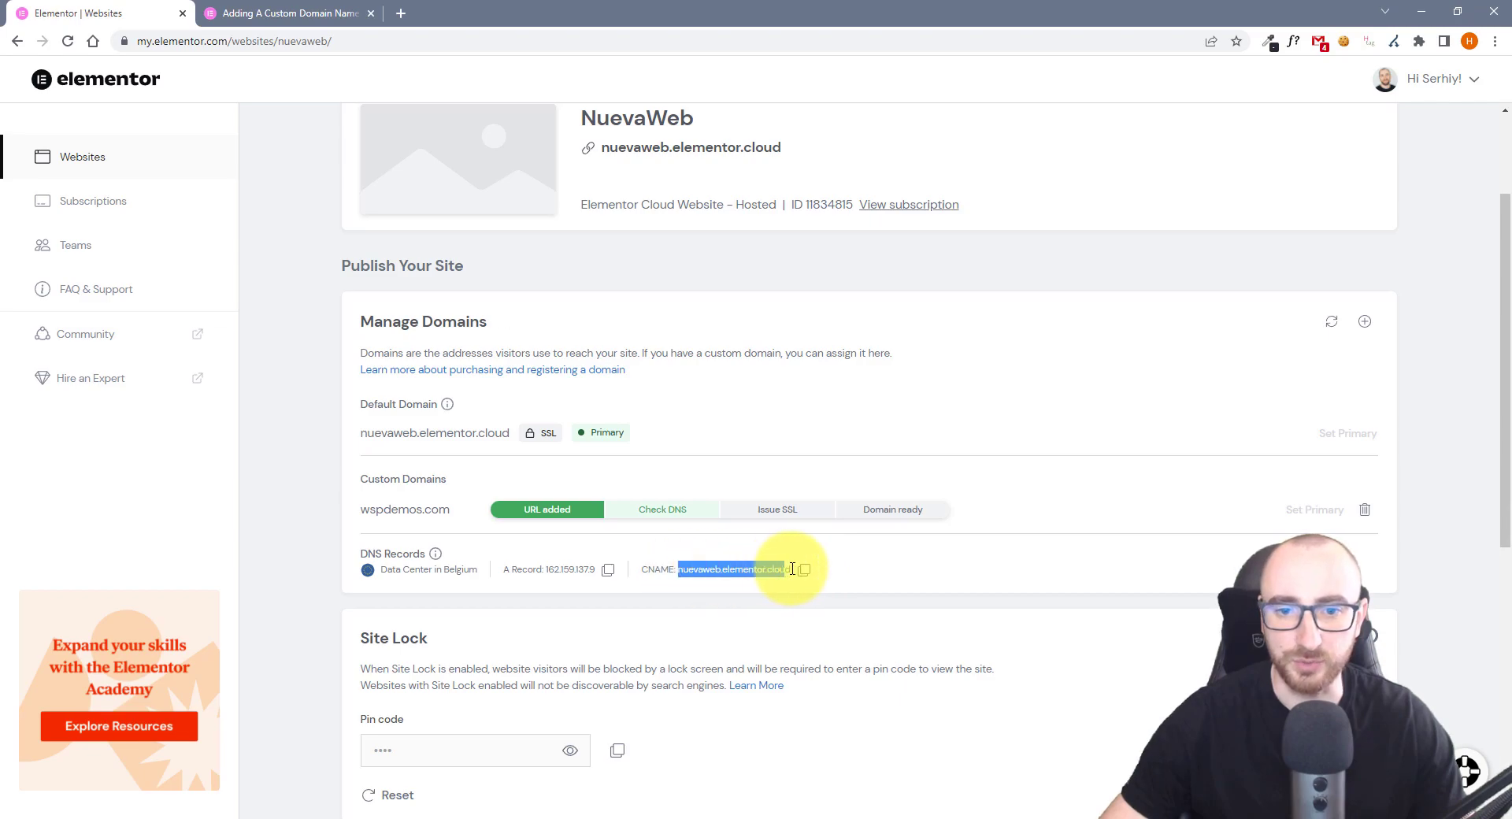
# Save the CNAME record in Namecheap with host wspdemos.com, value nuevaweb.elementor.cloud and Automatic TTL
pyautogui.hotkey('alt', 'Tab')
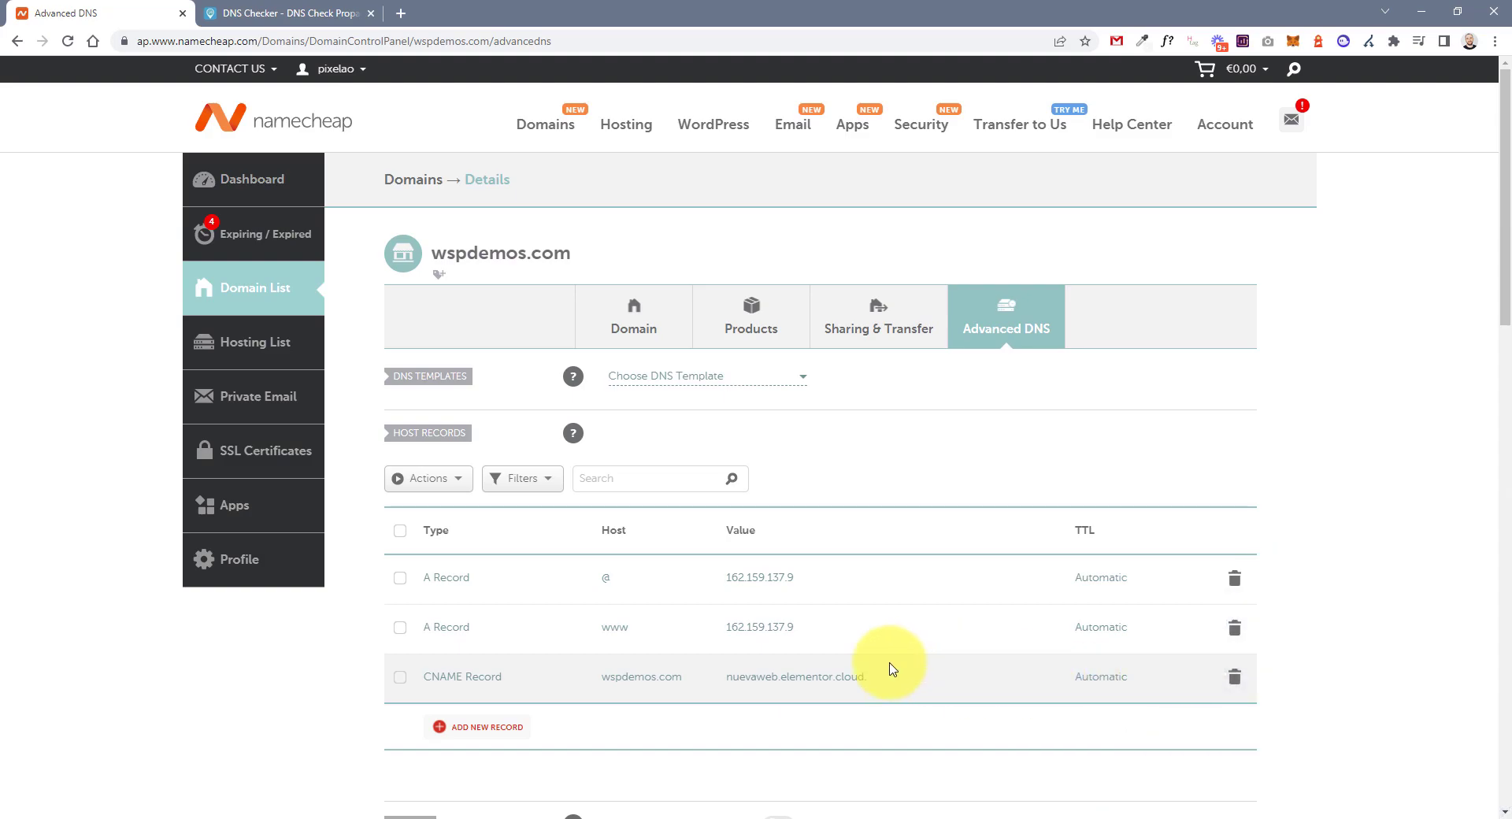
pyautogui.click(1099, 686)
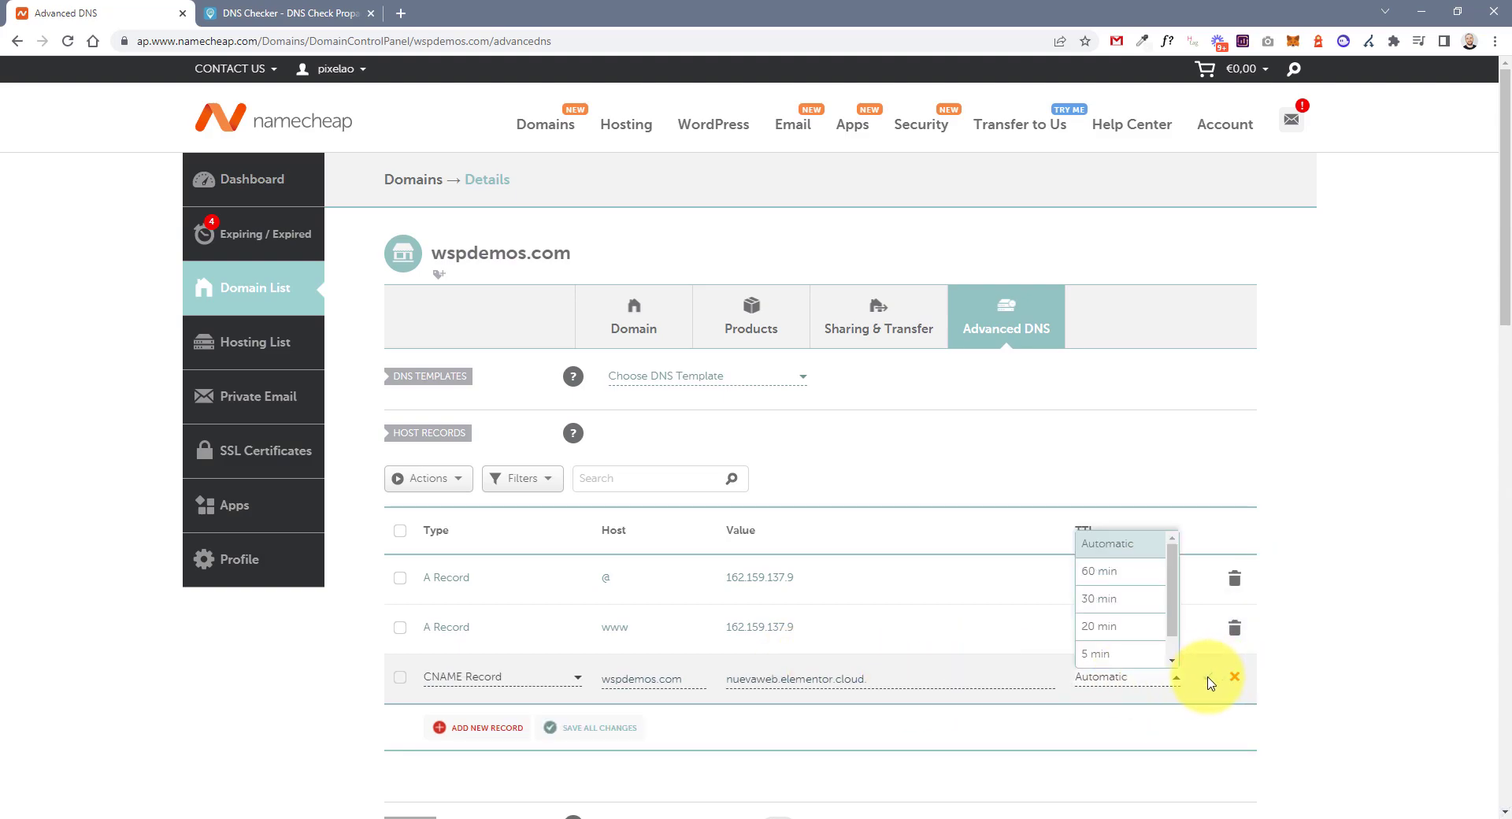
pyautogui.click(1210, 683)
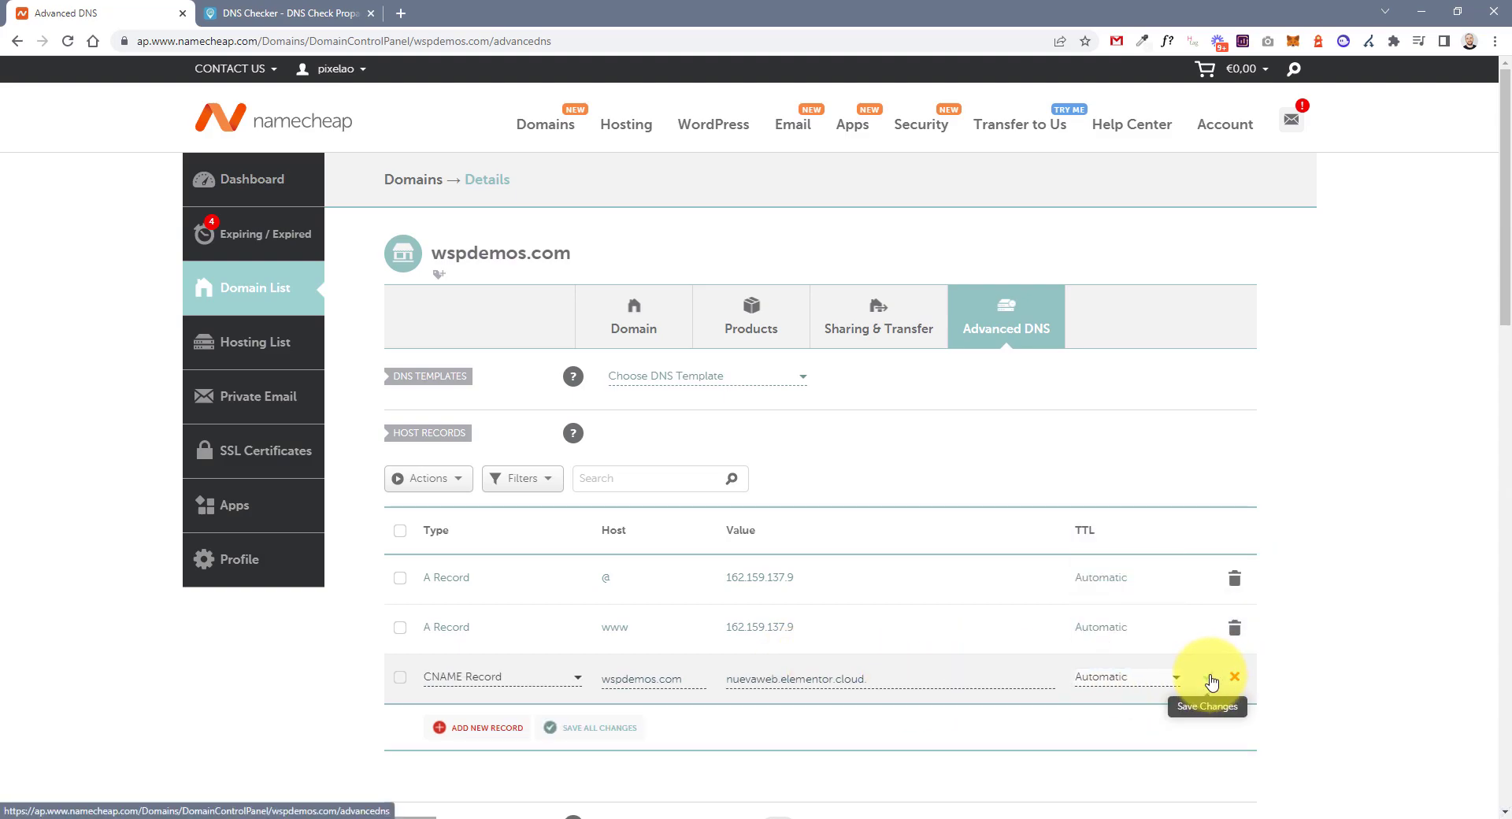
pyautogui.click(1211, 682)
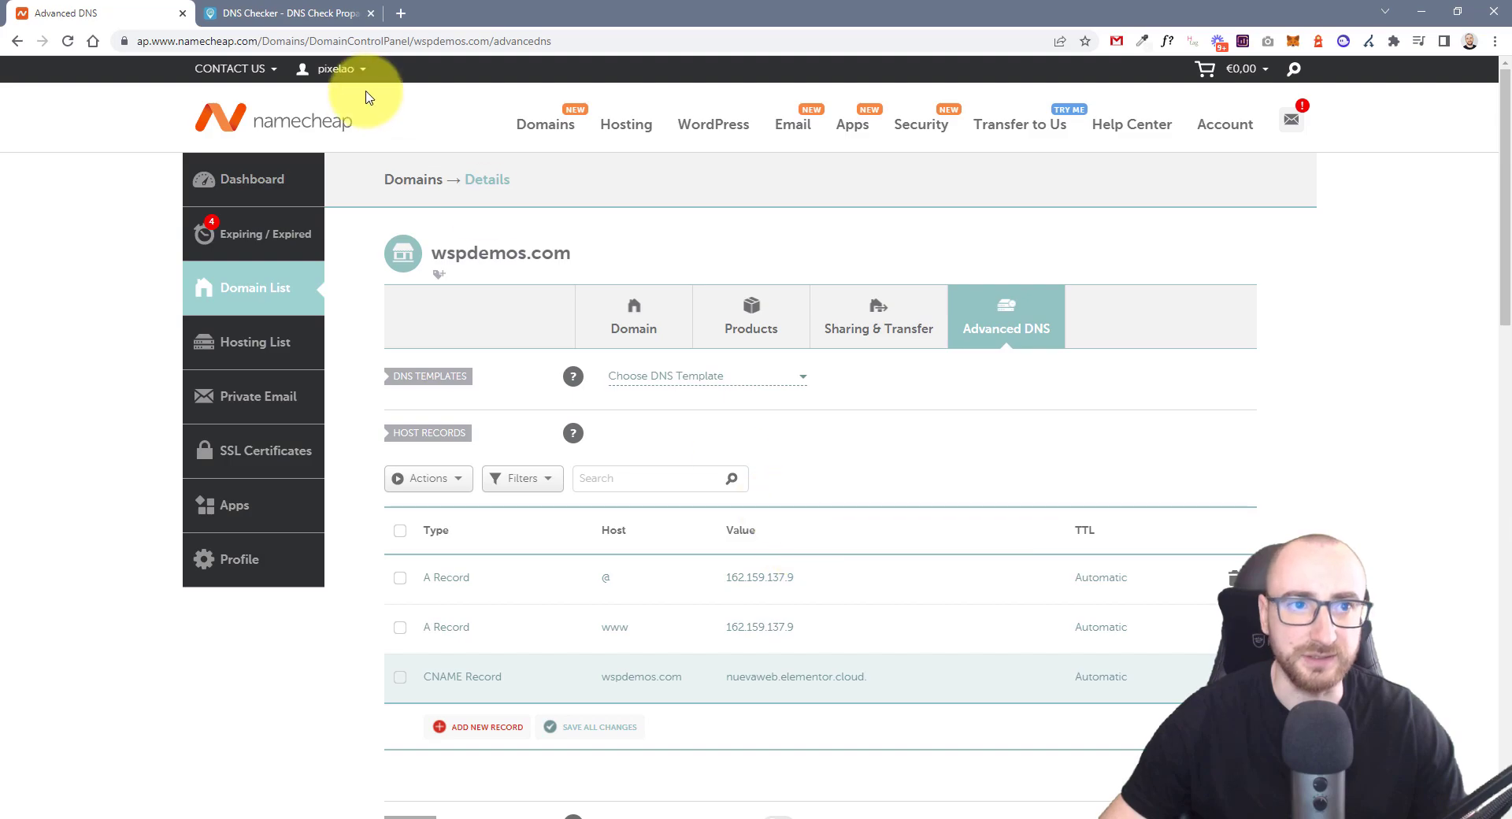
# Check the worldwide A record propagation of wspdemos.com on DNS Checker
pyautogui.click(272, 13)
pyautogui.click(282, 206)
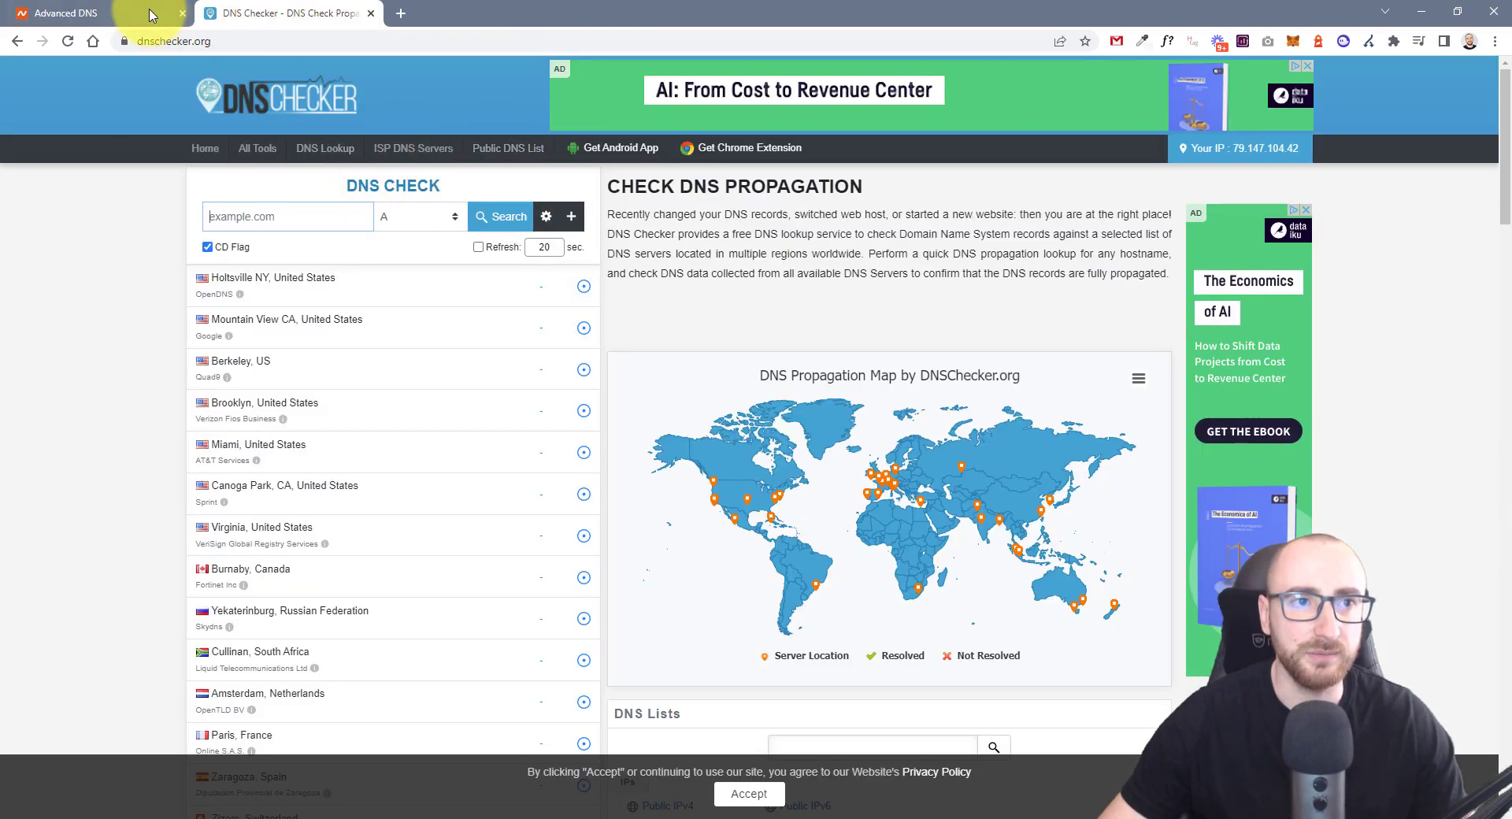
pyautogui.click(154, 23)
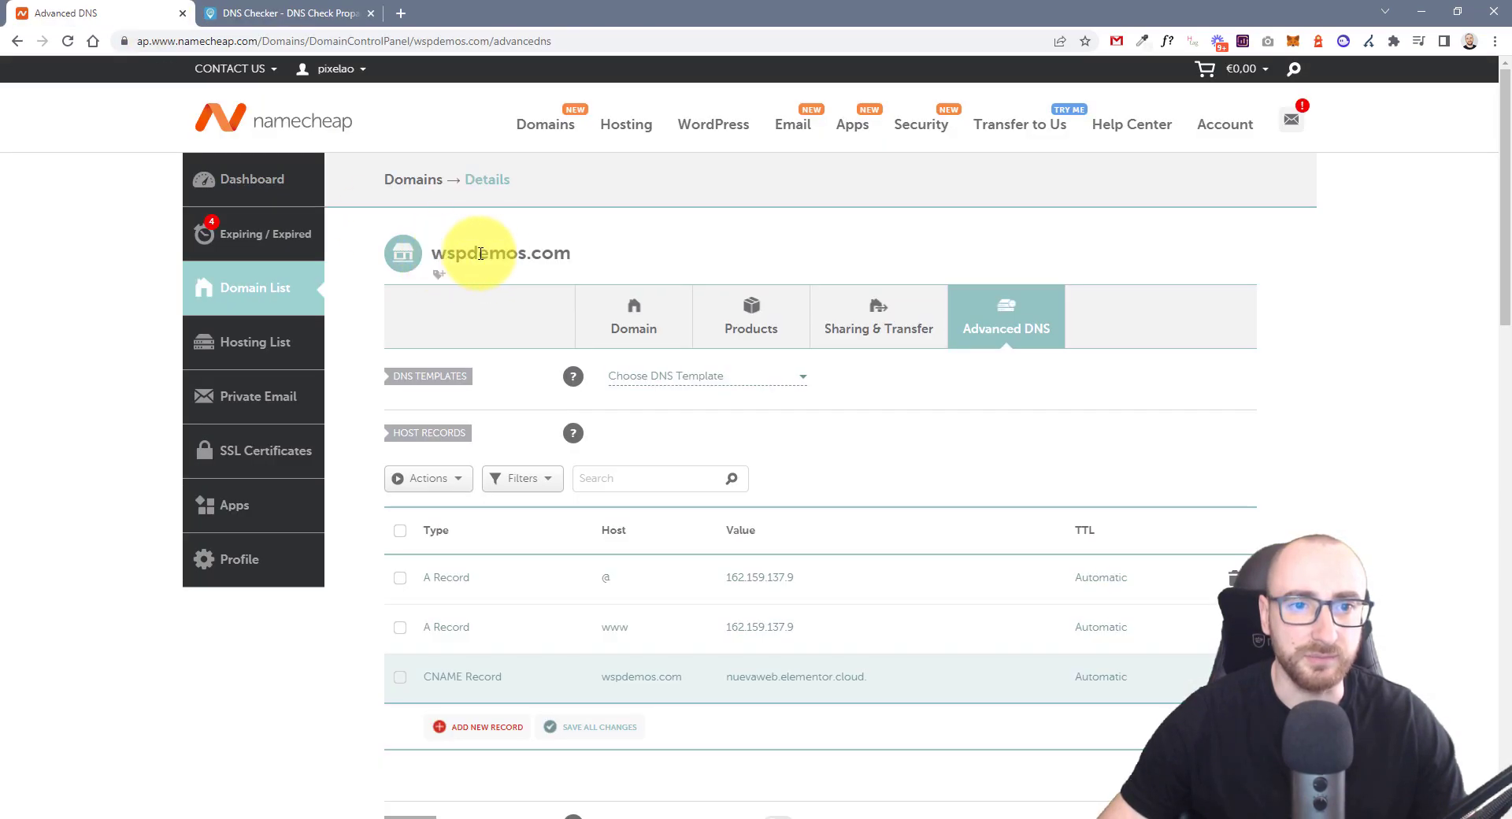
pyautogui.moveTo(431, 254); pyautogui.dragTo(574, 257)
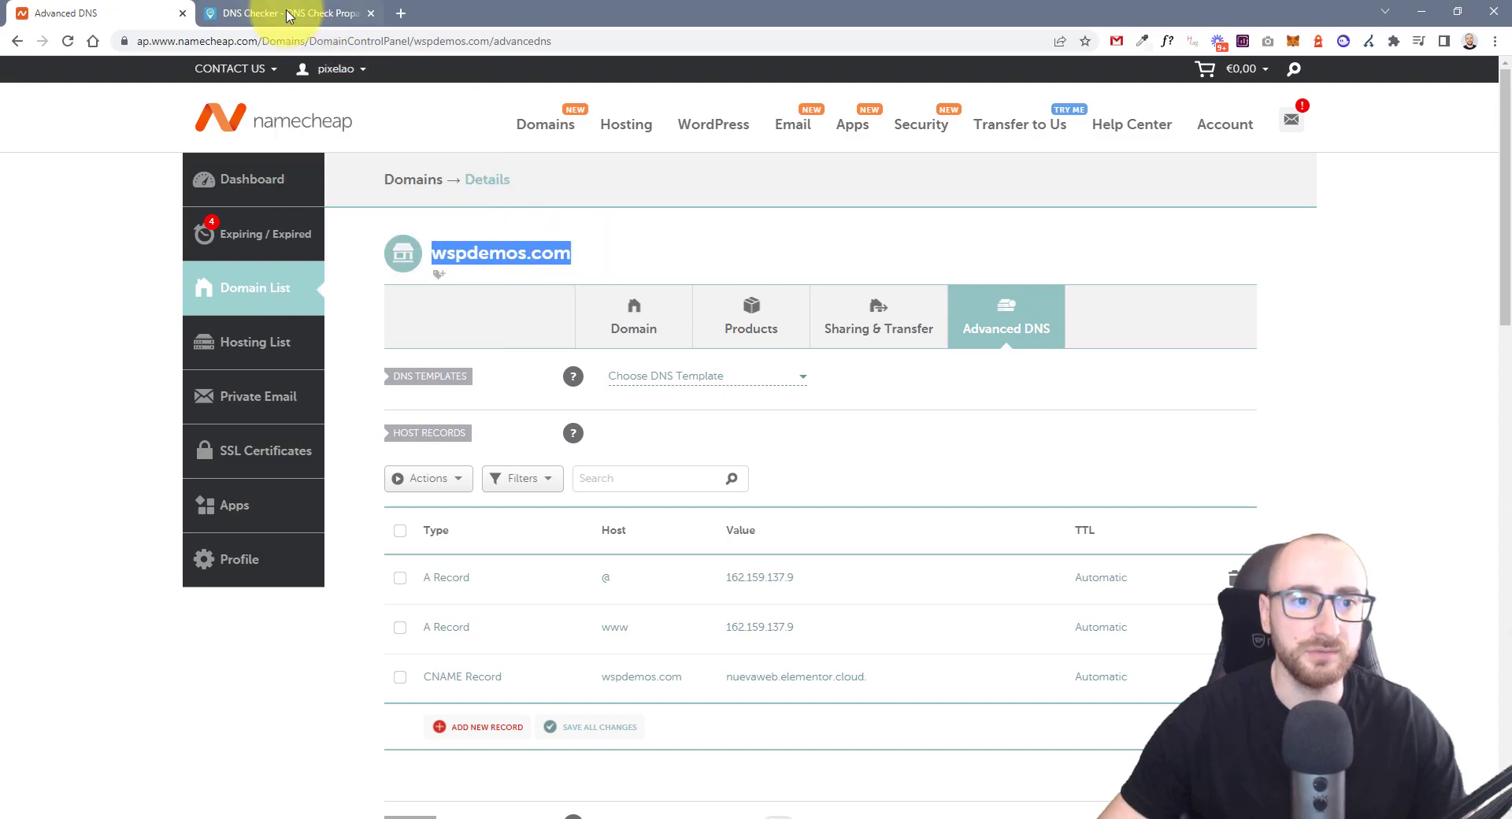
pyautogui.click(297, 15)
pyautogui.click(307, 220)
pyautogui.hotkey('ctrl', 'v')
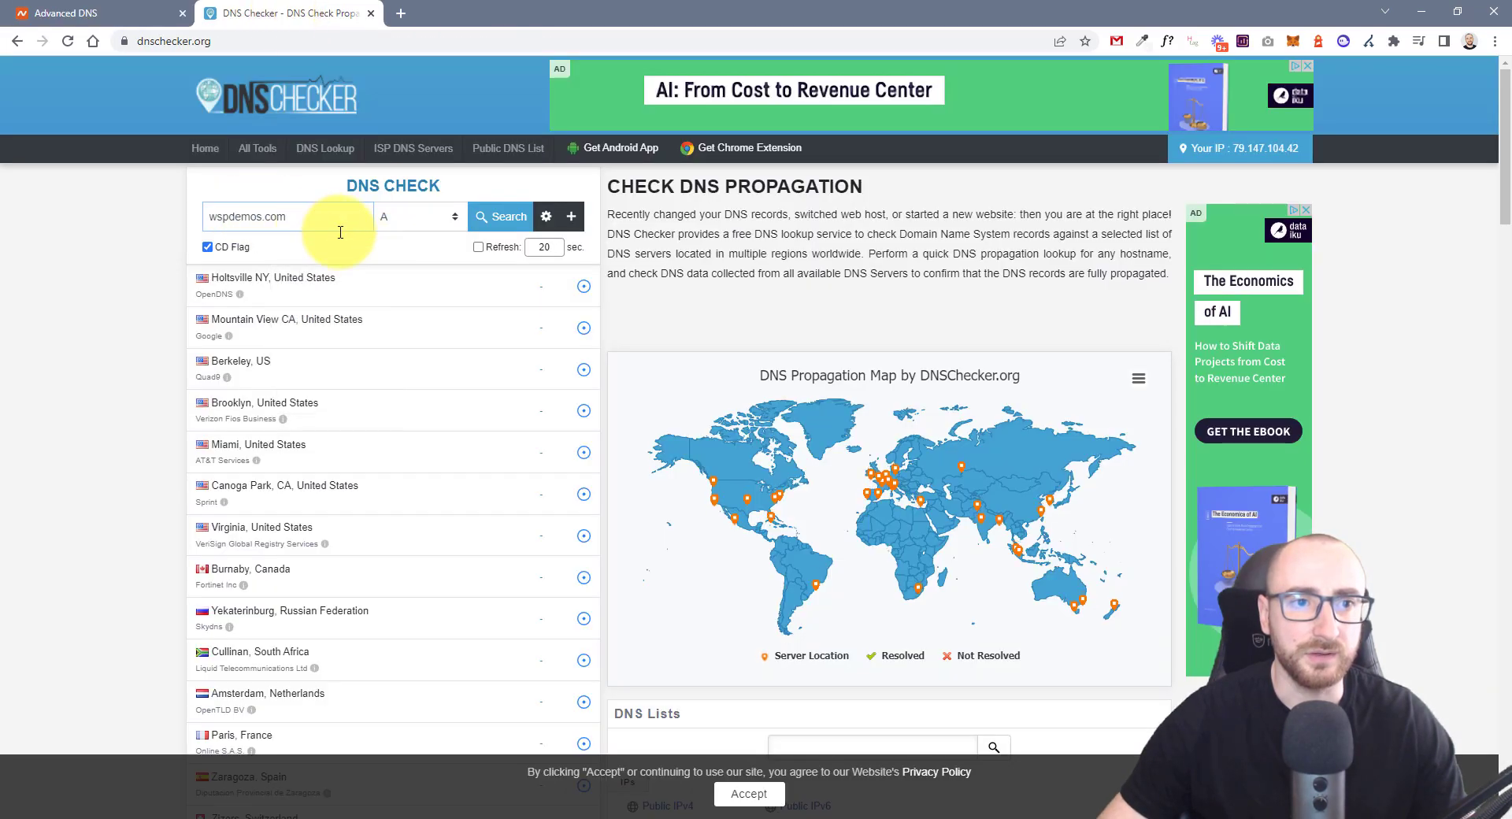
pyautogui.click(514, 217)
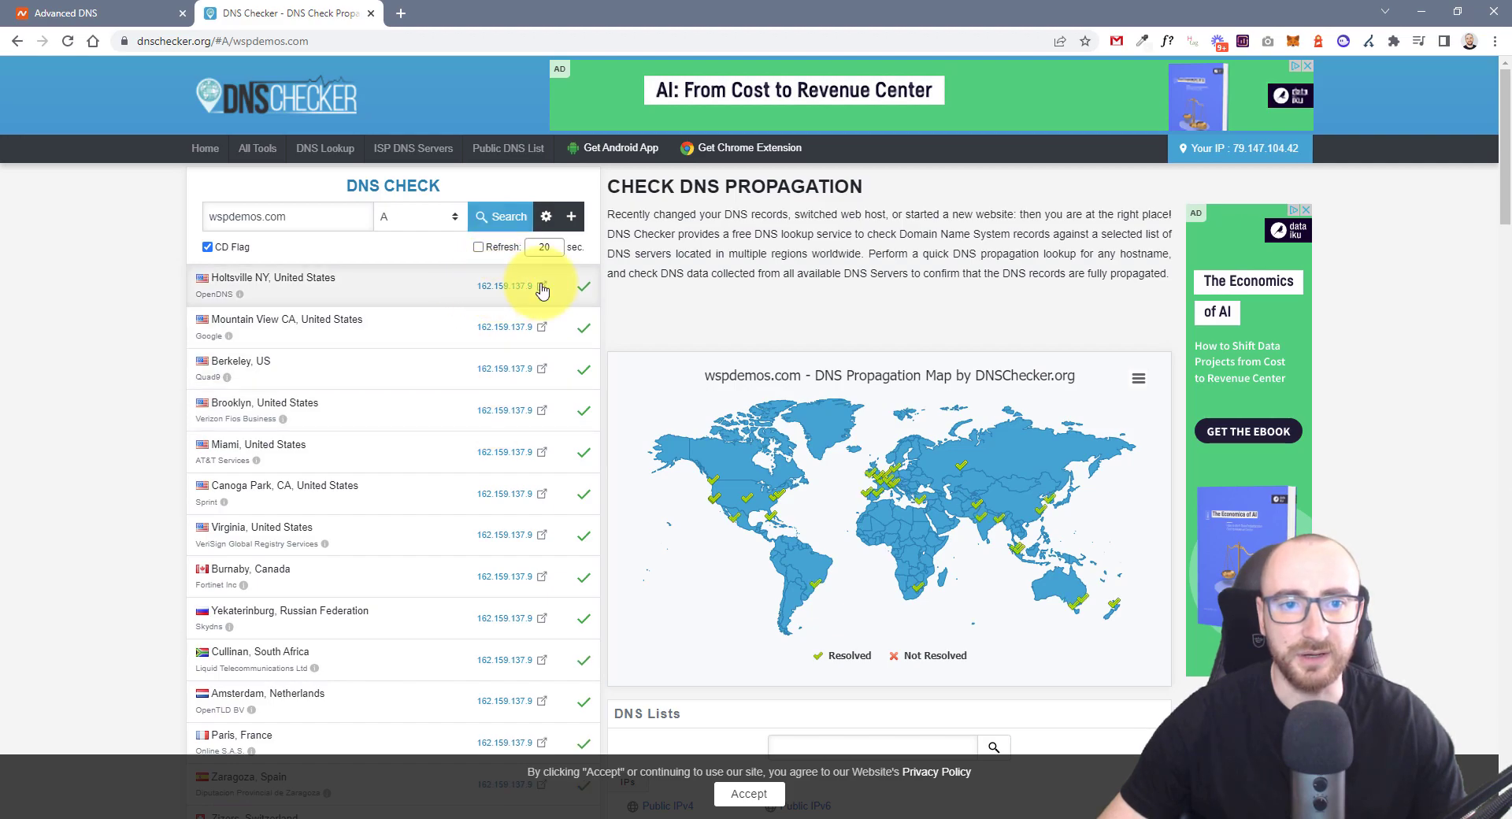
# Cross-check the A record values in Namecheap against the A record in Elementor's DNS Records
pyautogui.click(103, 14)
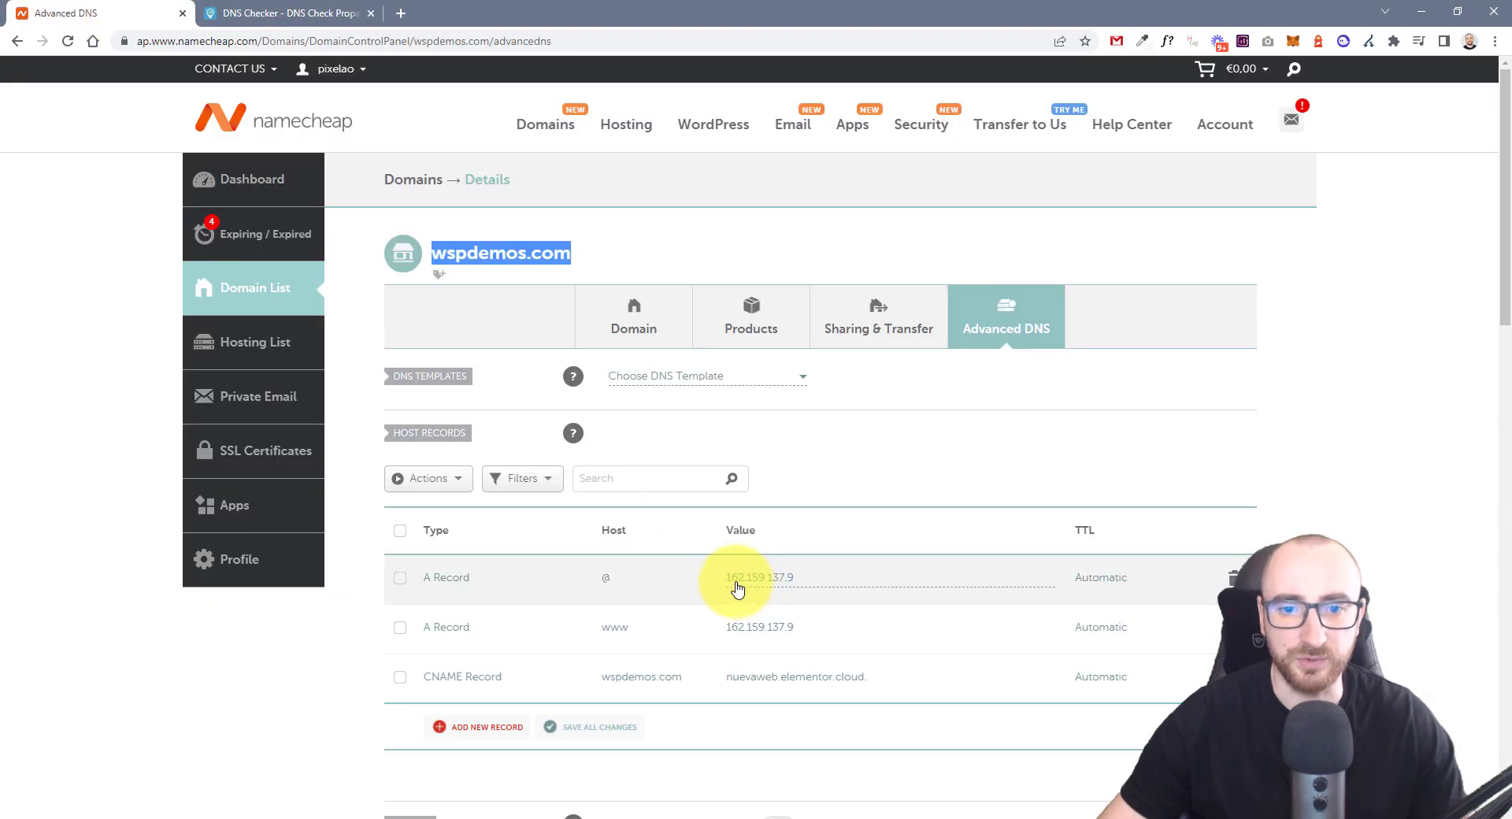
pyautogui.hotkey('alt', 'Tab')
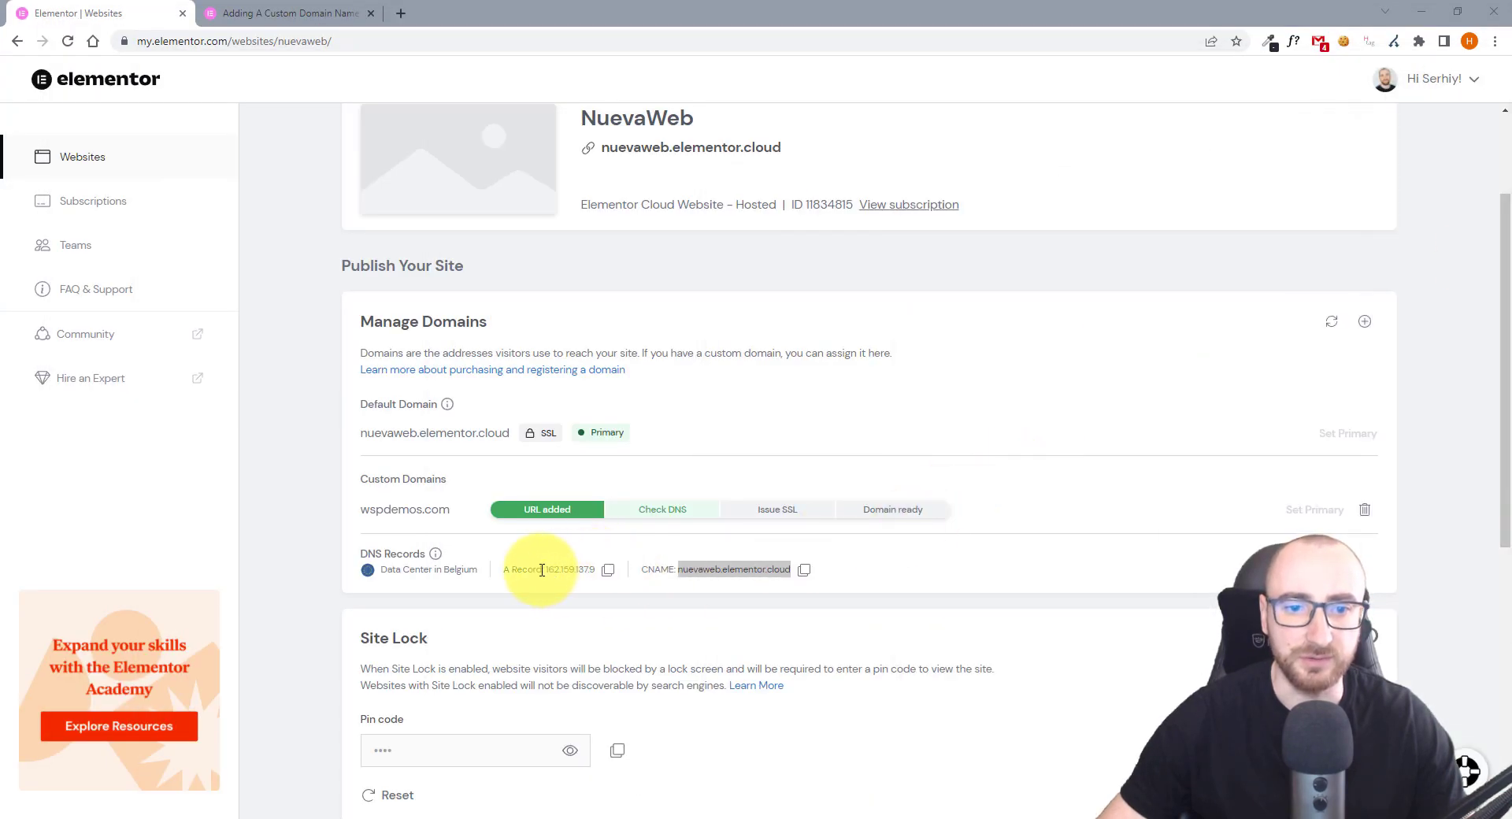
pyautogui.hotkey('alt', 'Tab')
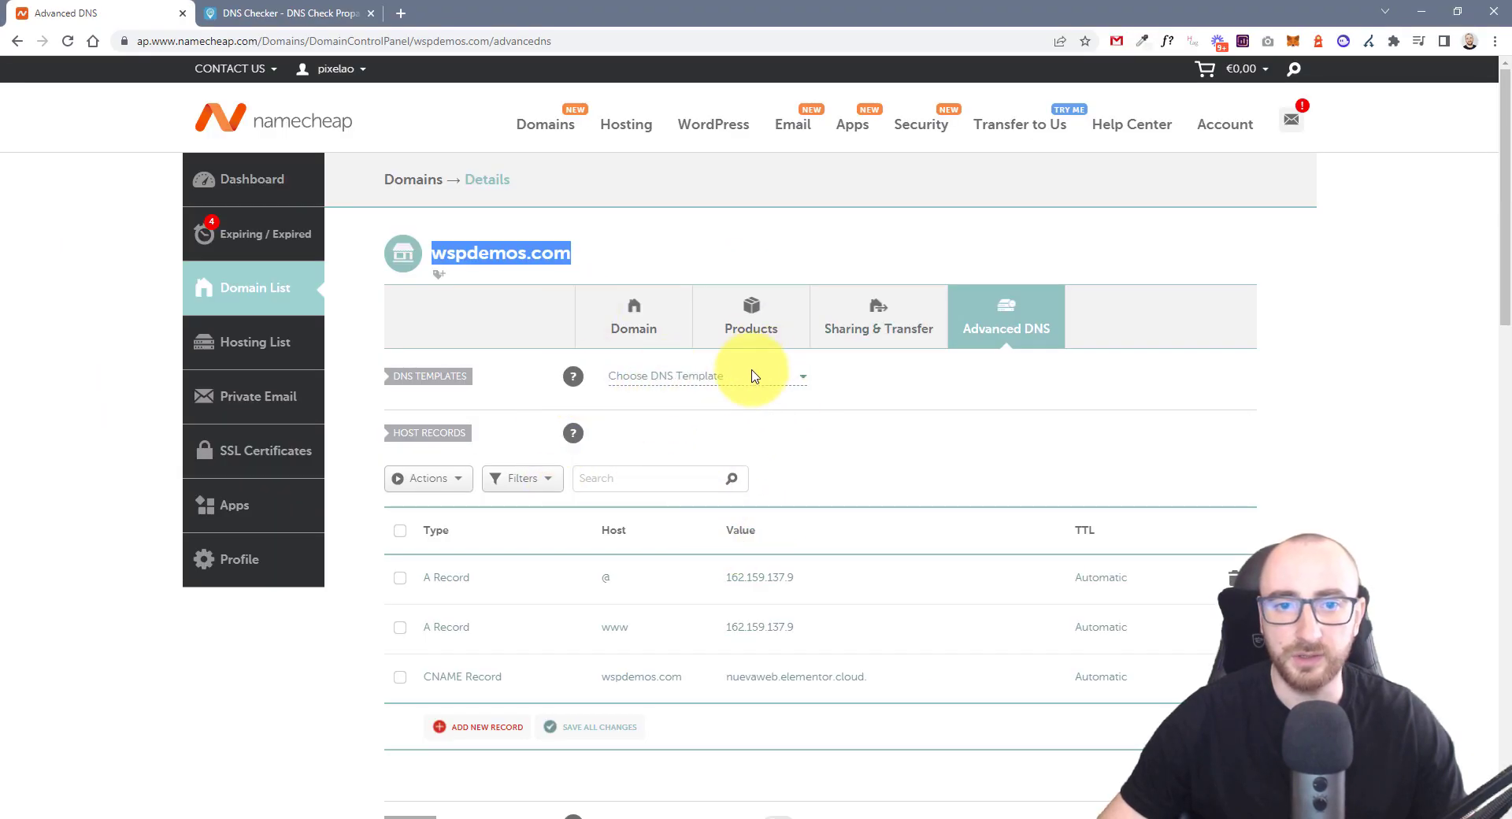
# Return to the NuevaWeb dashboard, review the CNAME value and refresh the domain status under Manage Domains
pyautogui.hotkey('alt', 'Tab')
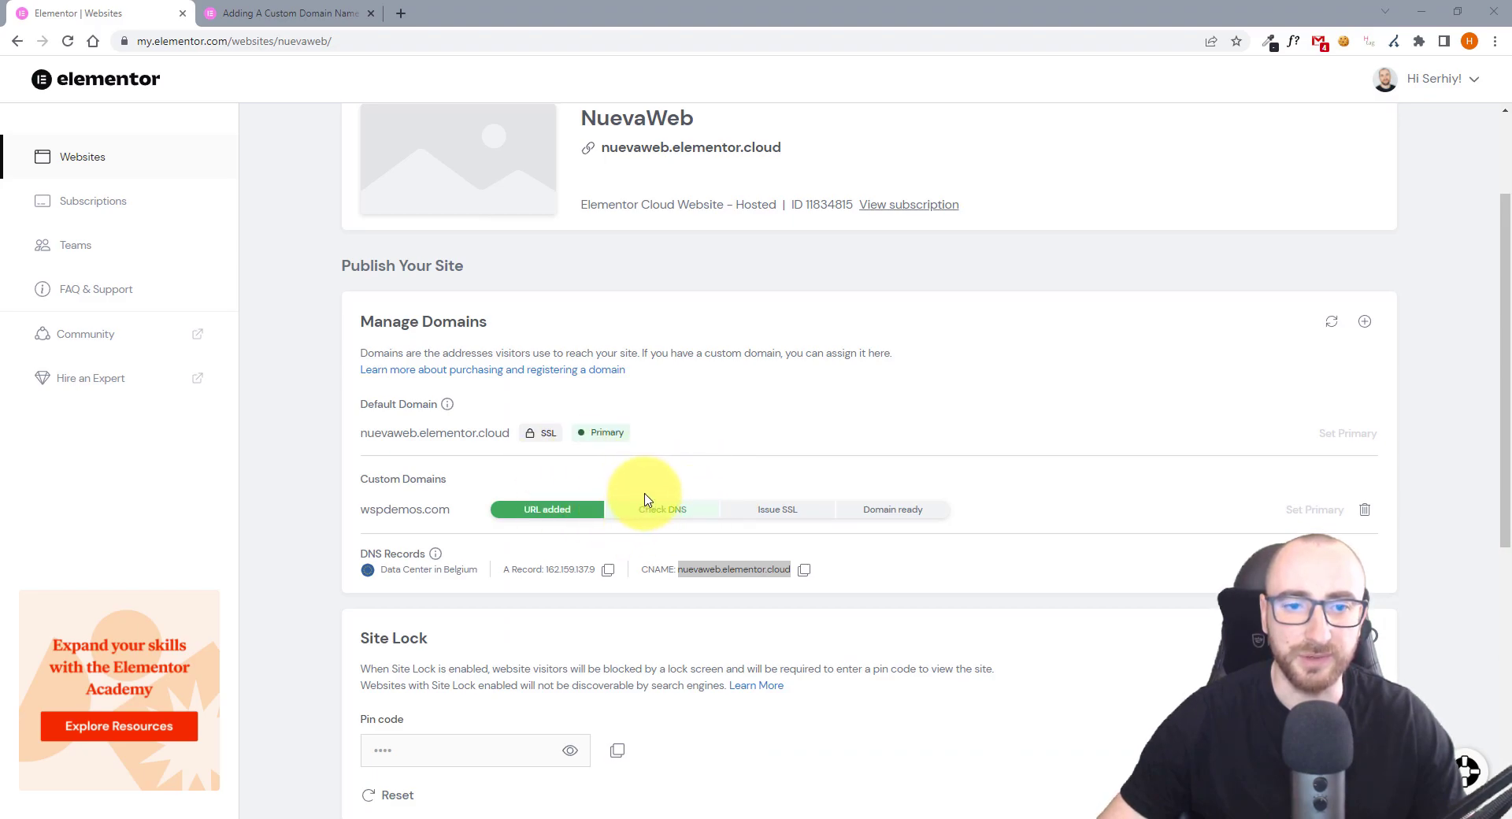
pyautogui.doubleClick(691, 568)
pyautogui.moveTo(683, 569); pyautogui.dragTo(727, 569)
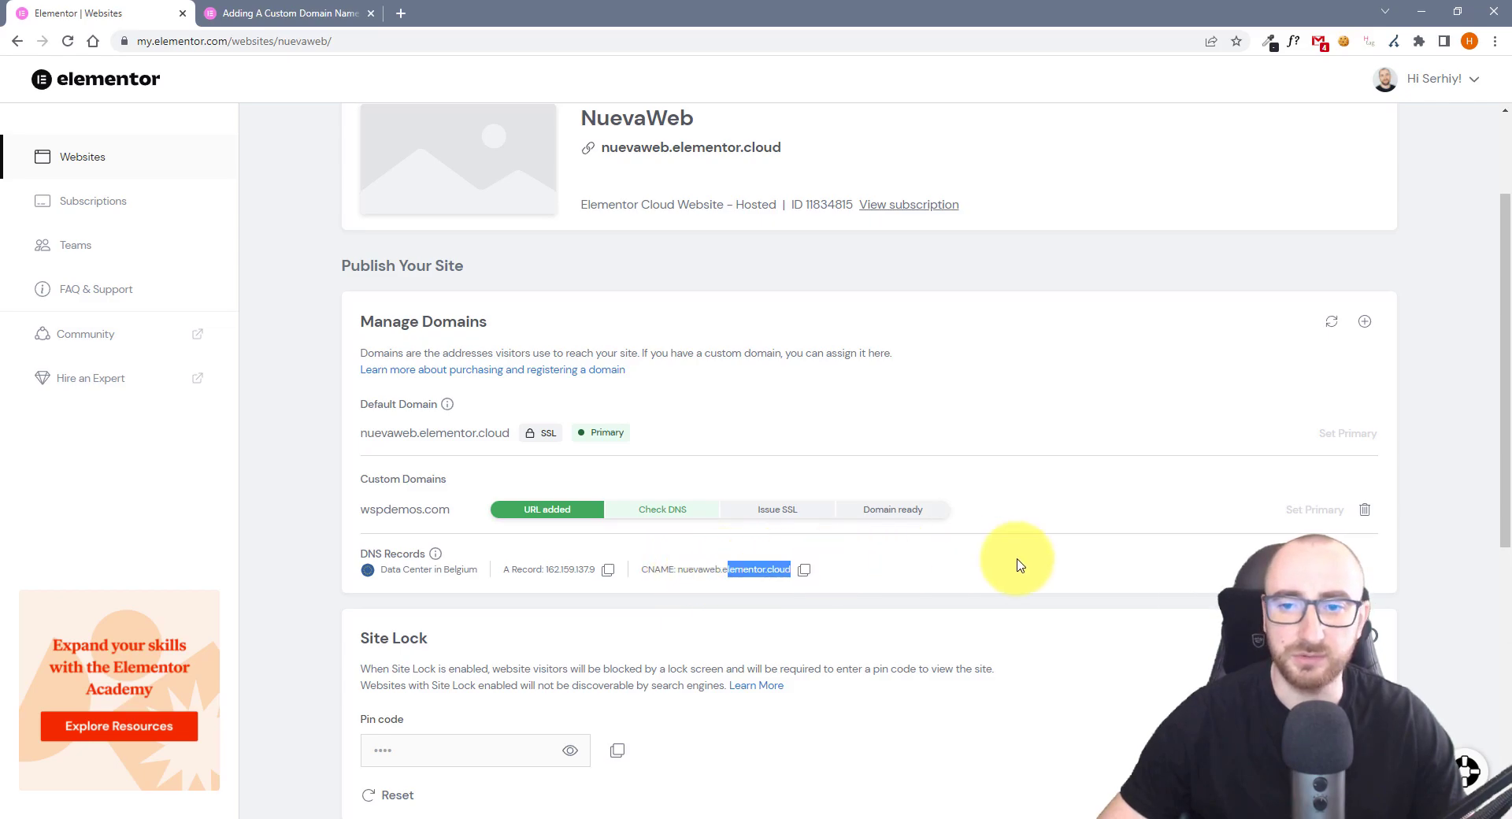
pyautogui.click(1333, 322)
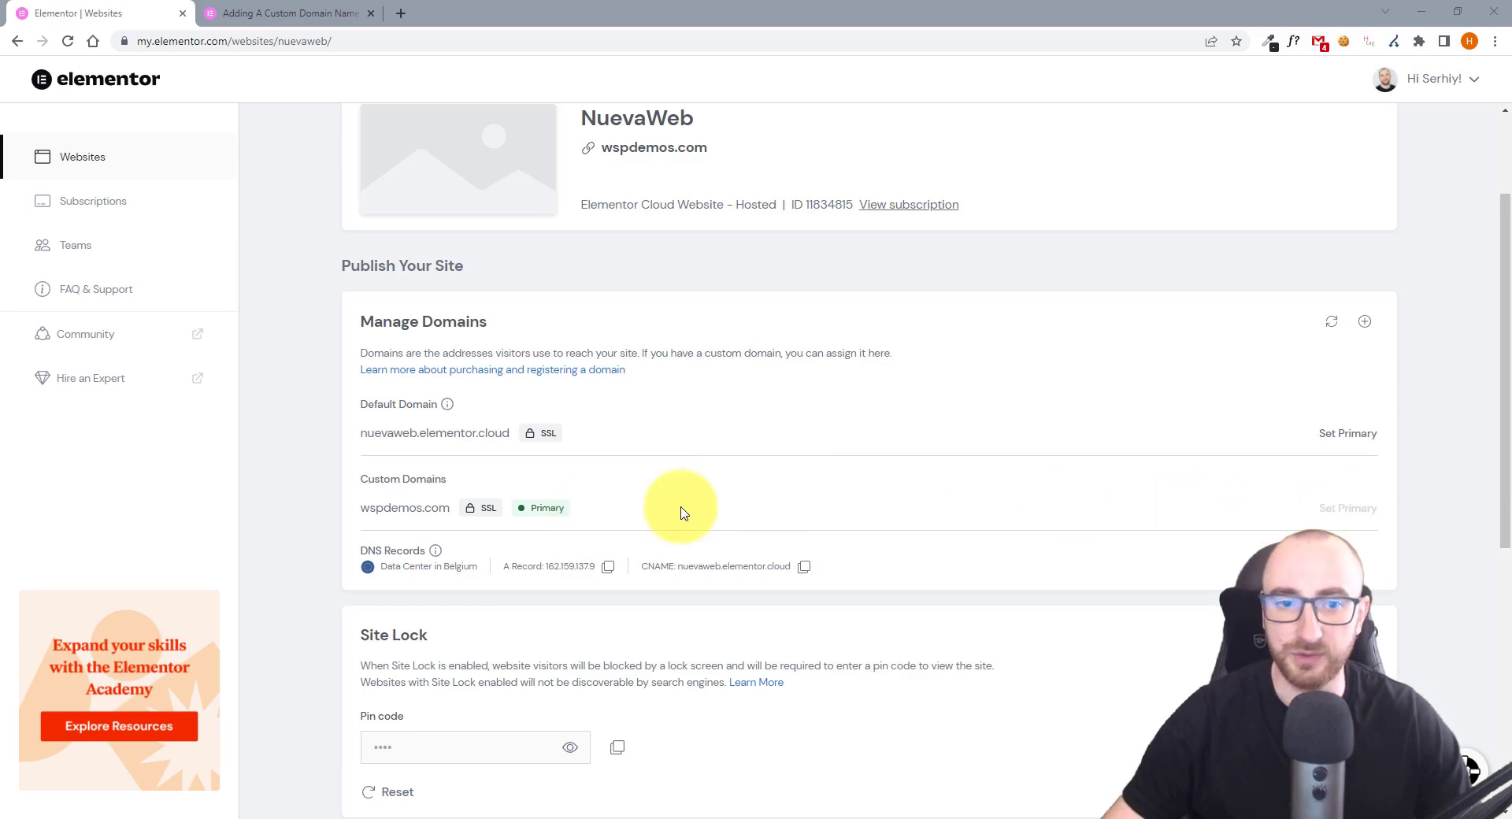
pyautogui.moveTo(376, 510); pyautogui.dragTo(437, 500)
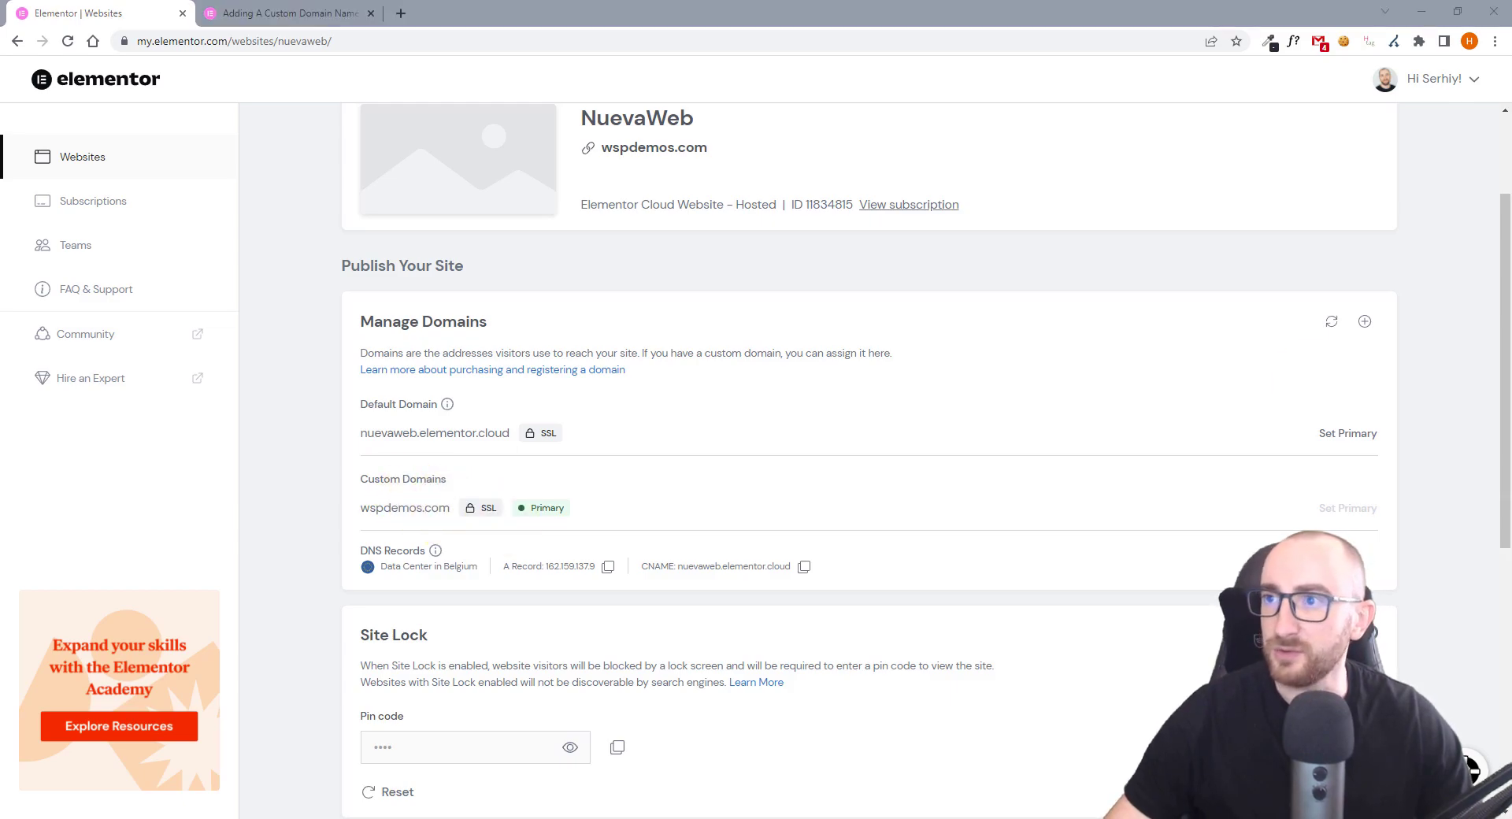
# Switch to Firefox and inspect the wspdemos.com address of the site's lock page
pyautogui.moveTo(843, 7); pyautogui.dragTo(843, 4)
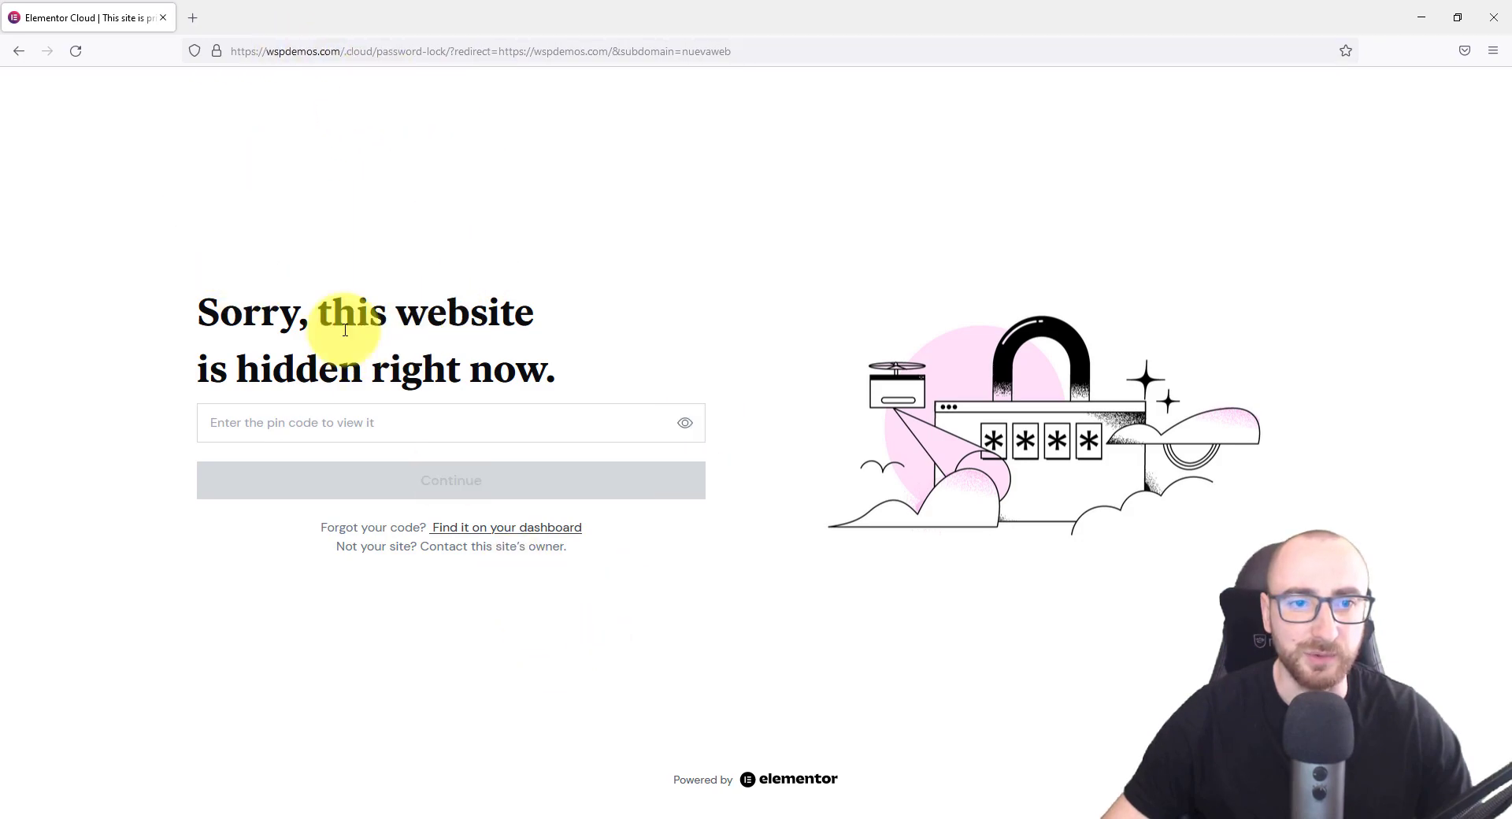
pyautogui.moveTo(347, 50); pyautogui.dragTo(995, 41)
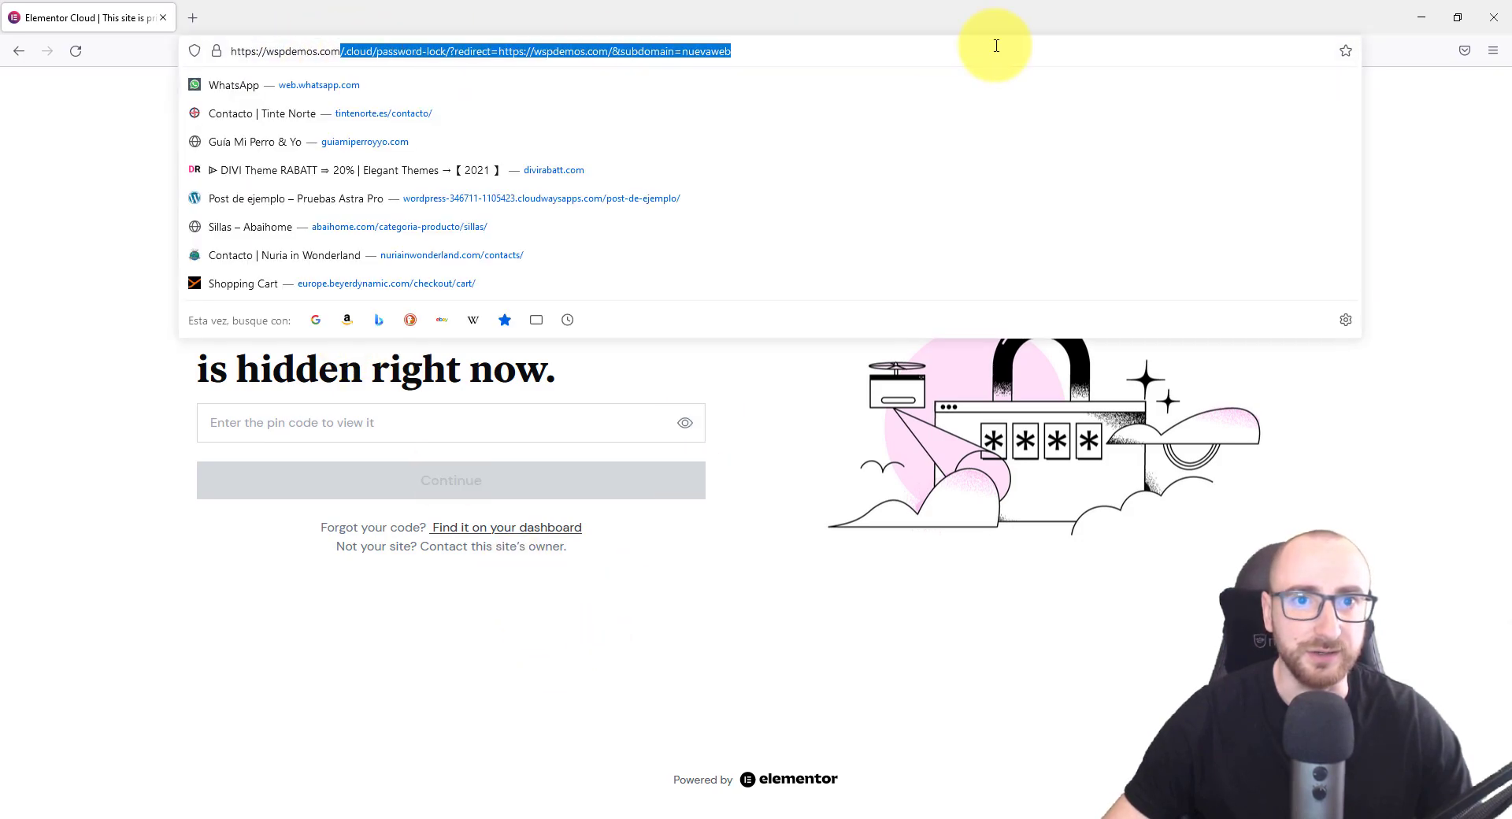
pyautogui.click(338, 50)
pyautogui.moveTo(339, 50); pyautogui.dragTo(274, 53)
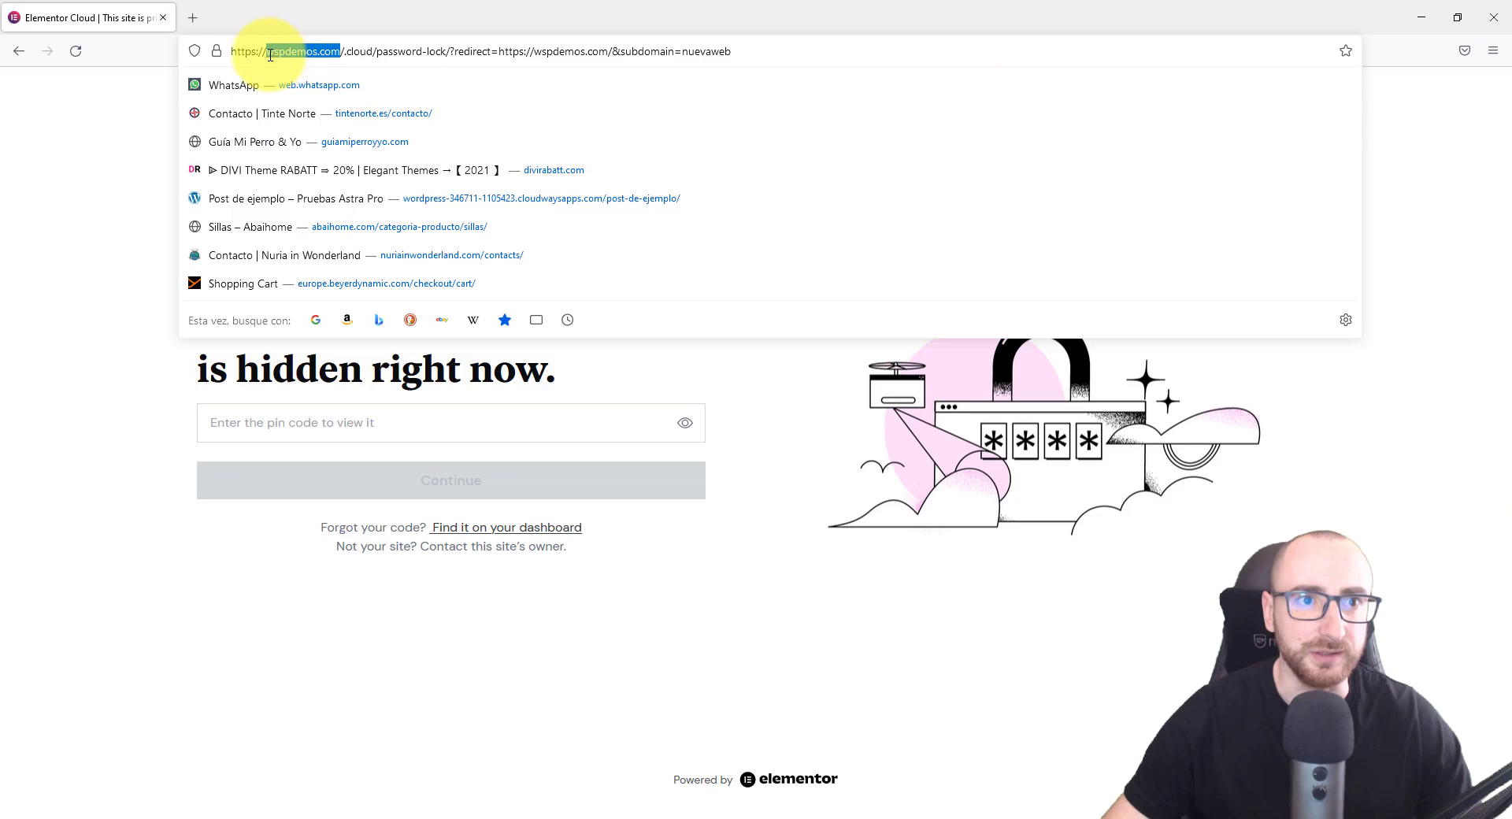
pyautogui.click(341, 50)
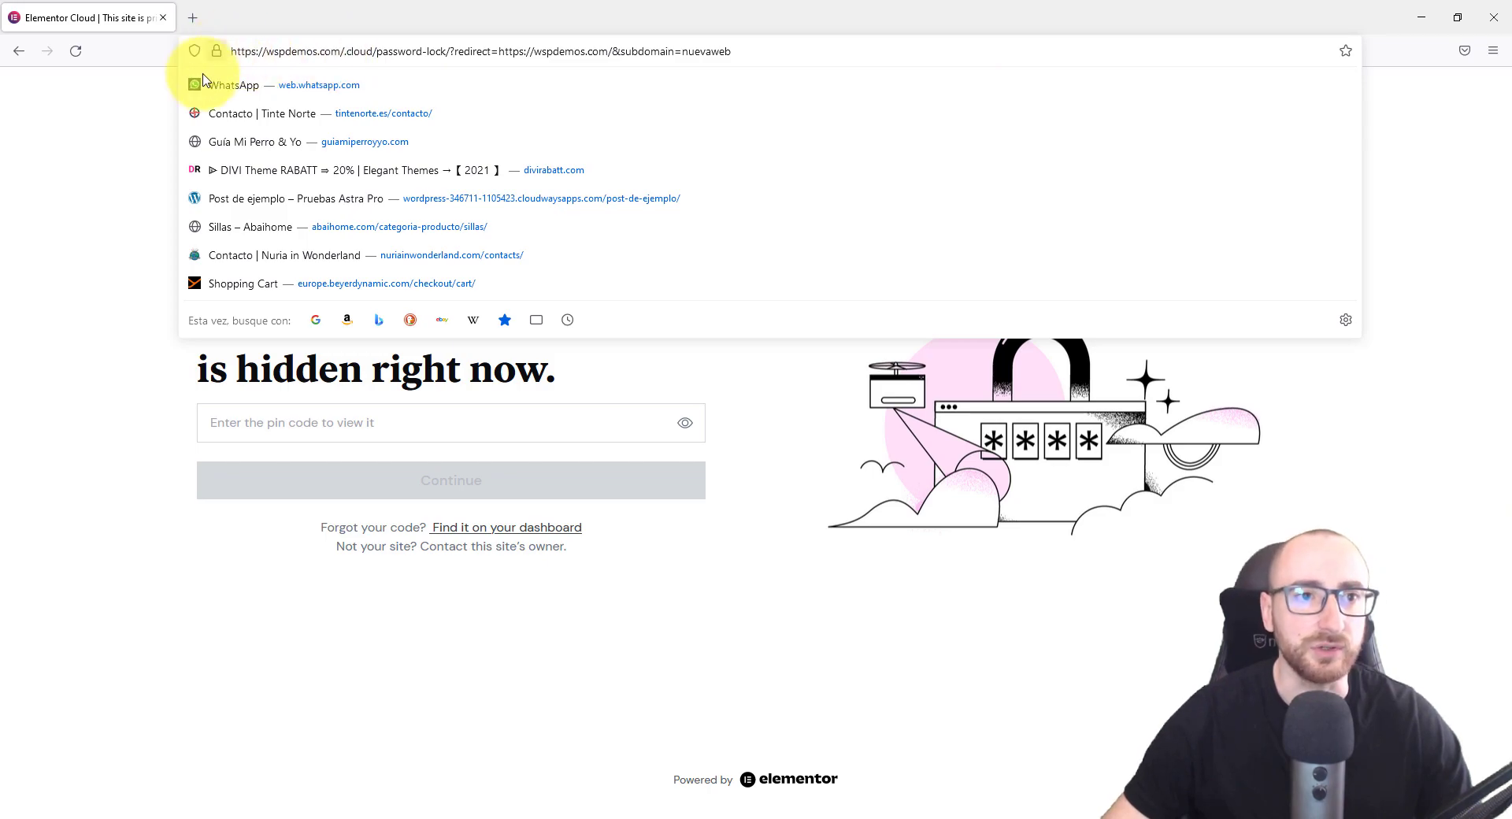
pyautogui.click(811, 602)
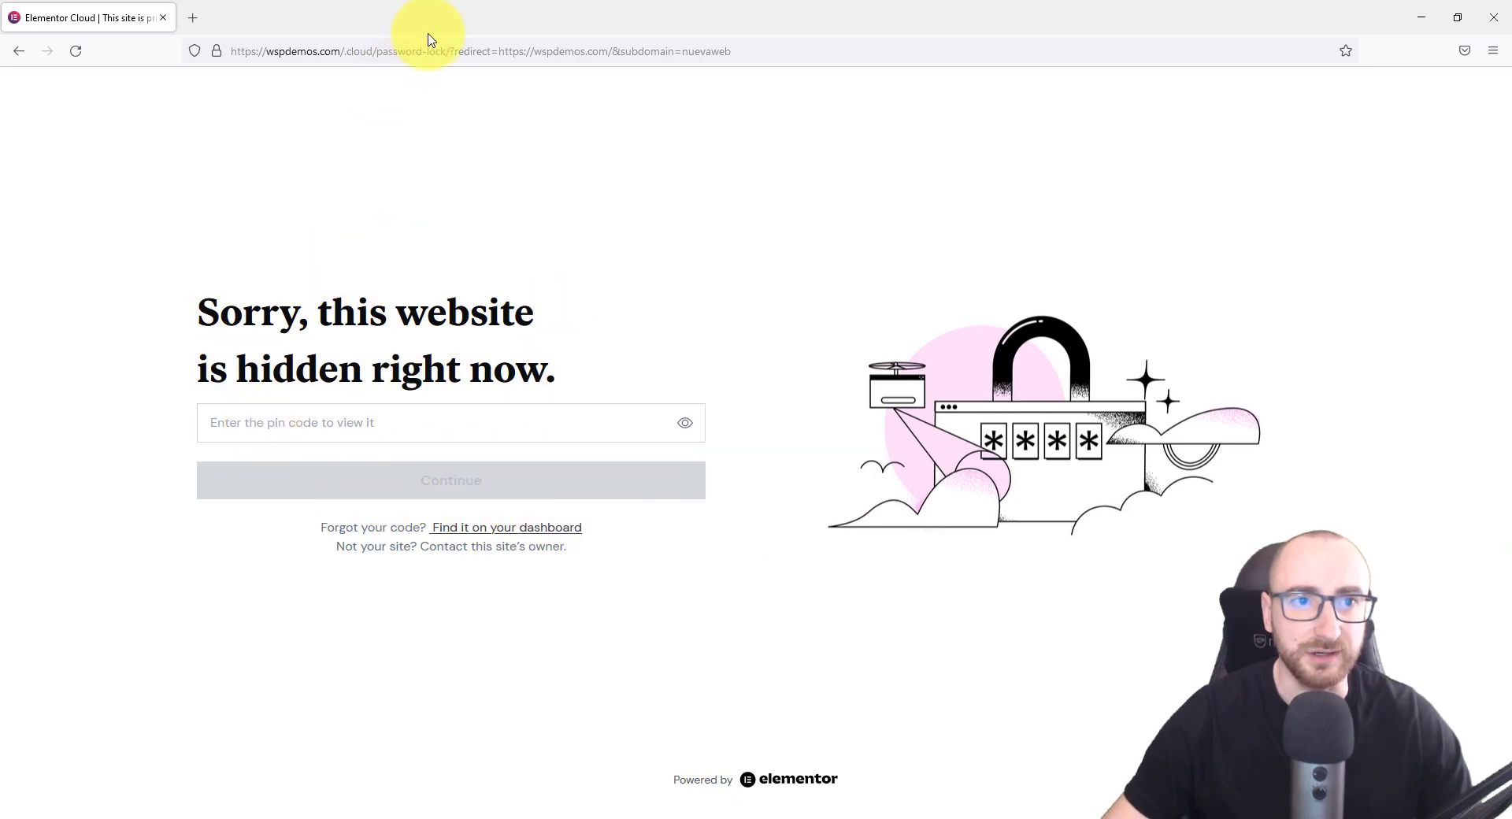
# Return to the Elementor dashboard, turn off Site Lock for NuevaWeb and confirm unlocking the site
pyautogui.doubleClick(461, 24)
pyautogui.click(596, 9)
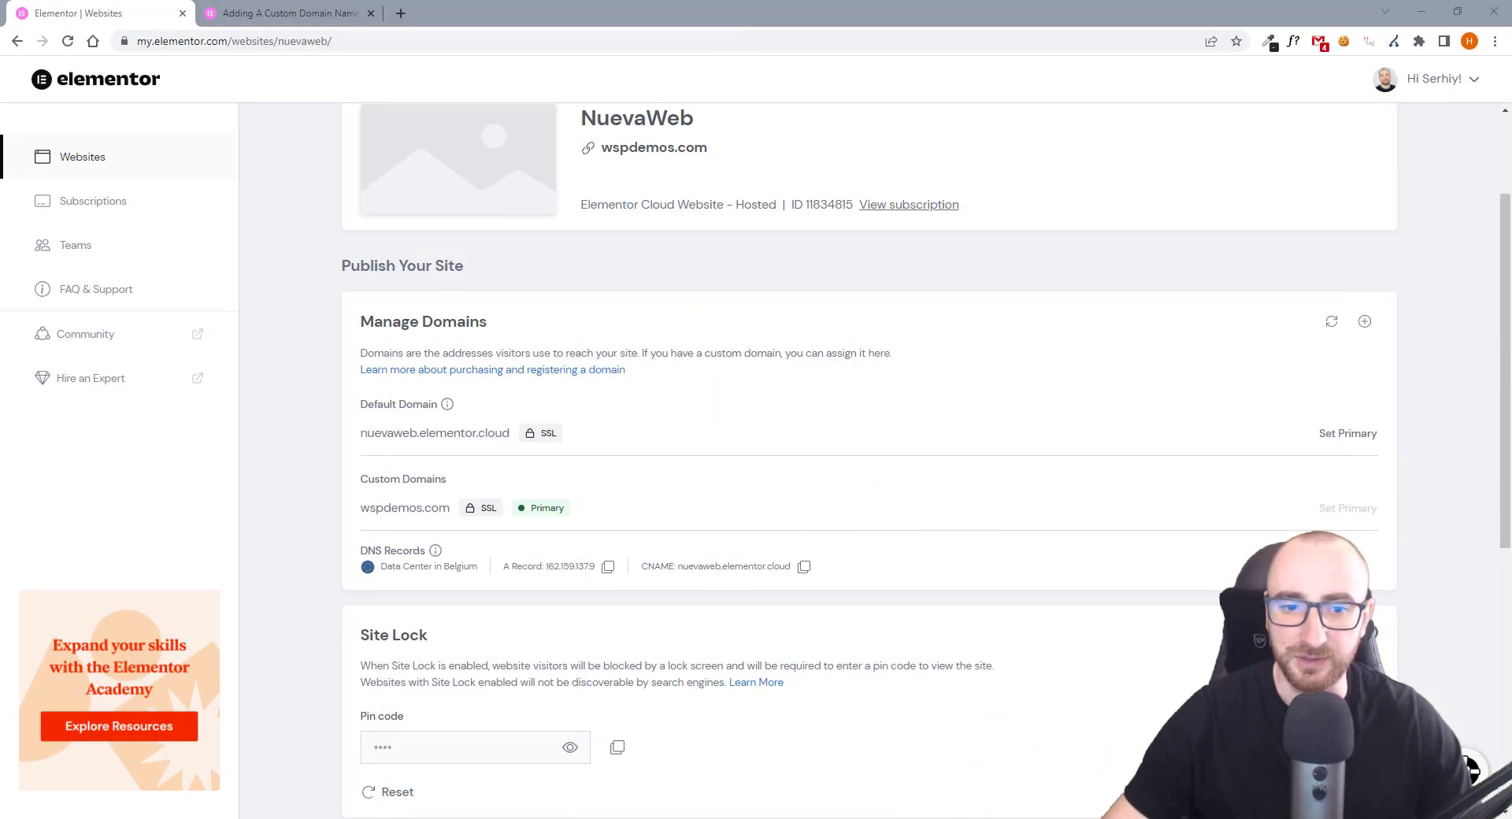
pyautogui.scroll(-2, 595, 526)
pyautogui.click(1360, 476)
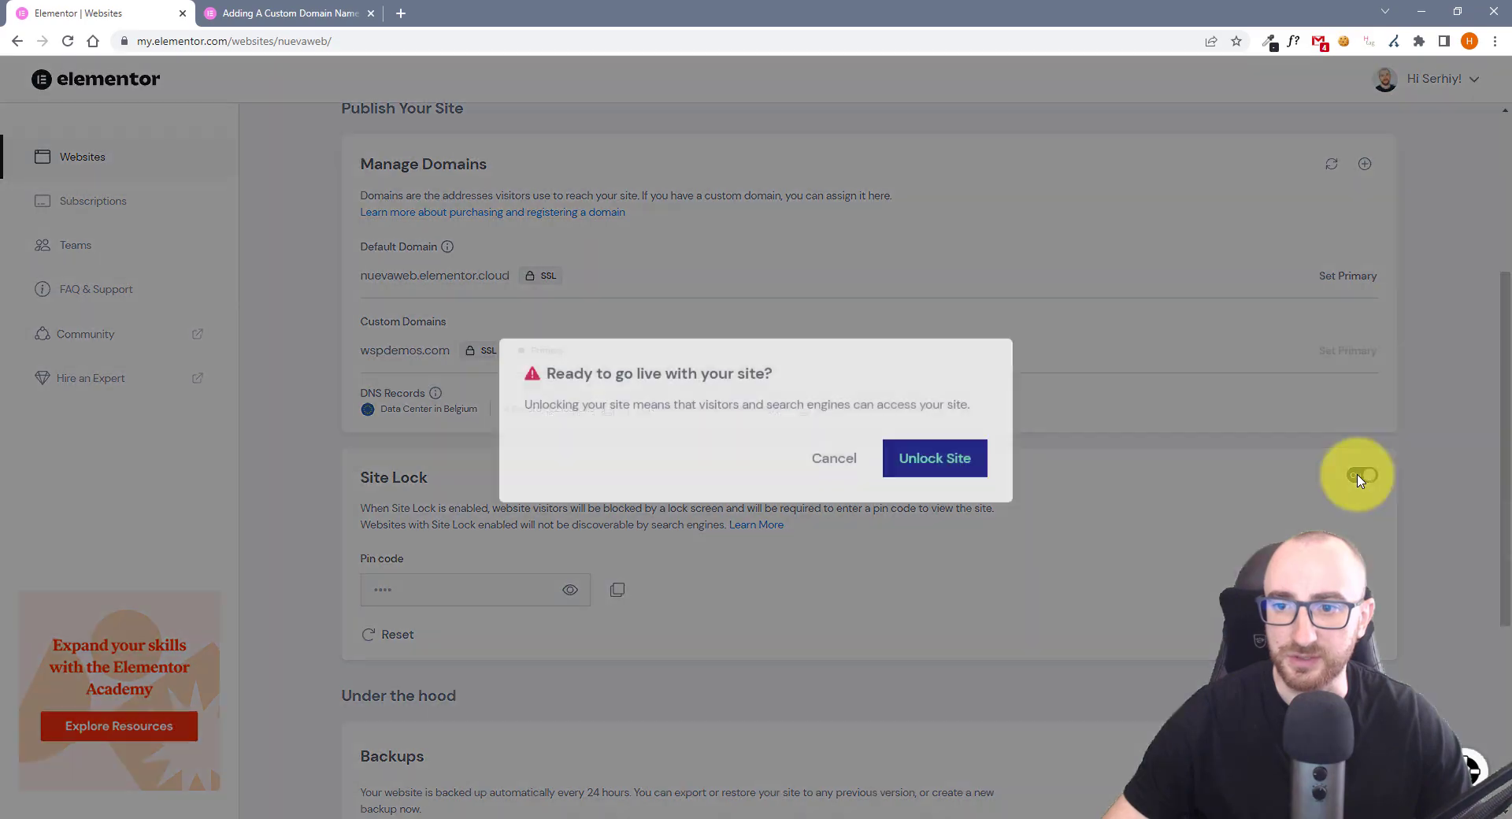
pyautogui.click(959, 492)
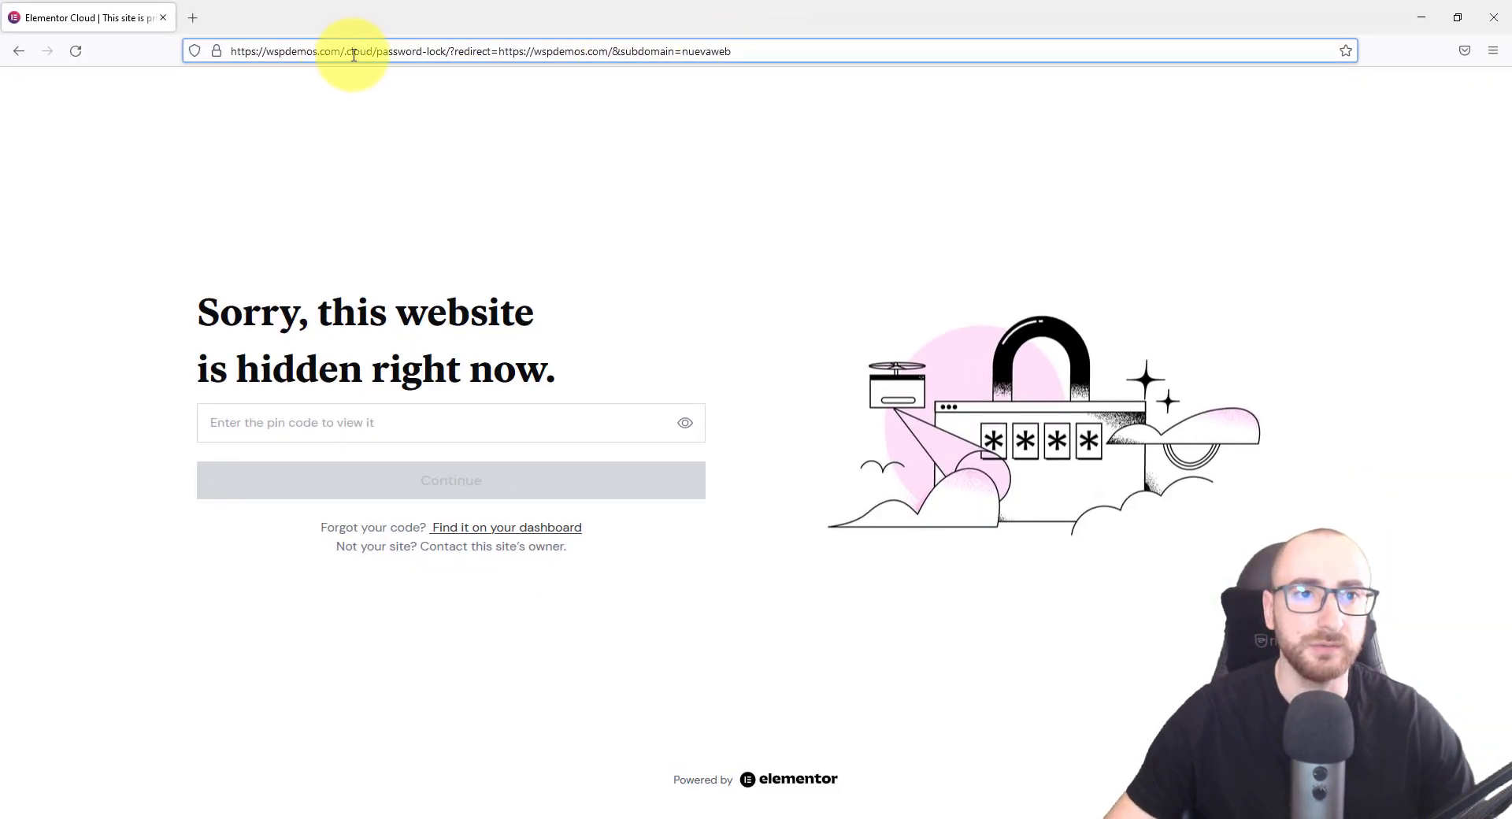
pyautogui.click(346, 52)
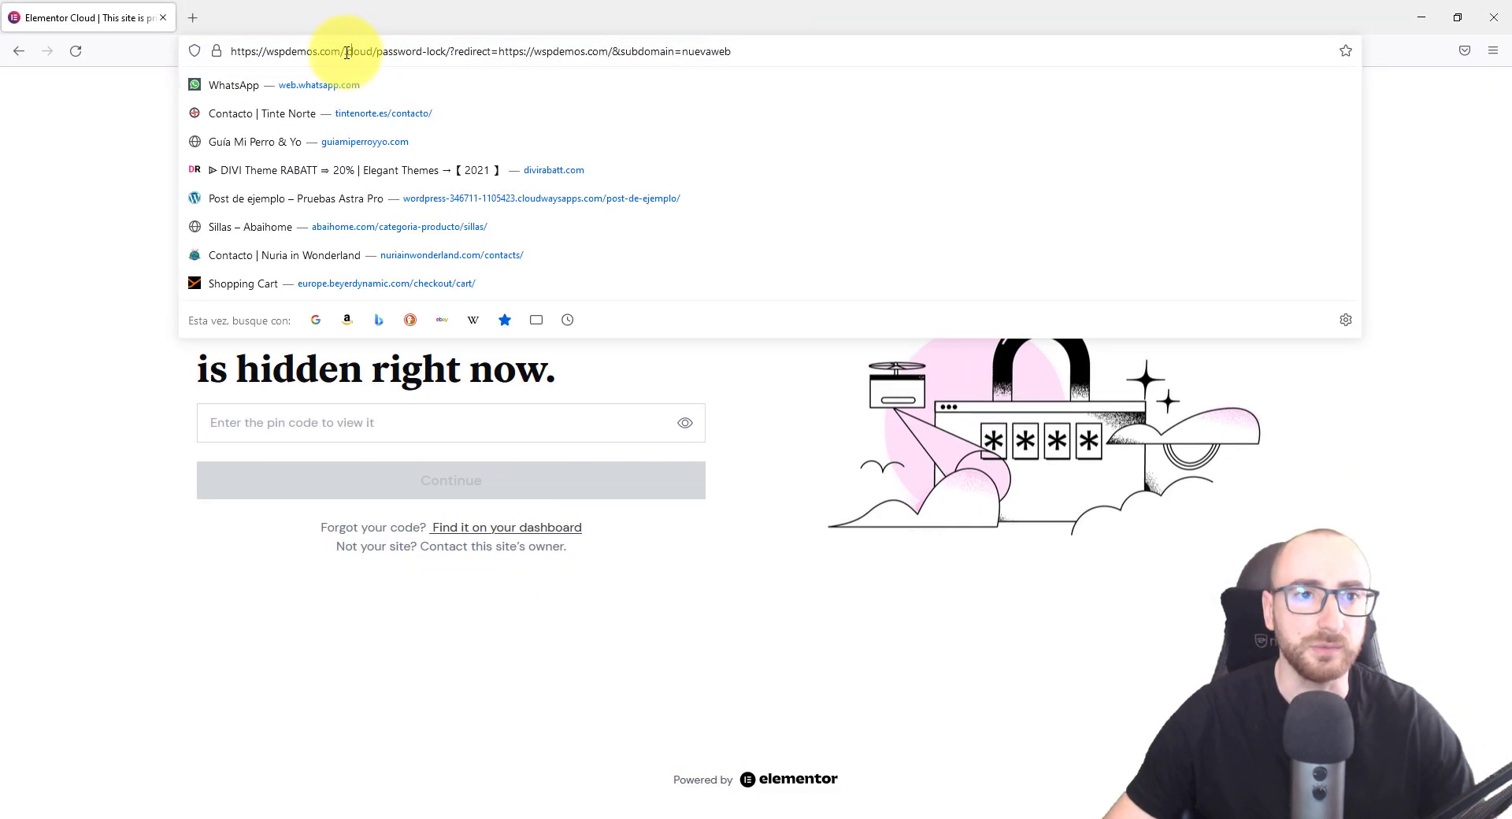
pyautogui.moveTo(347, 52); pyautogui.dragTo(857, 54)
pyautogui.press('BackSpace')
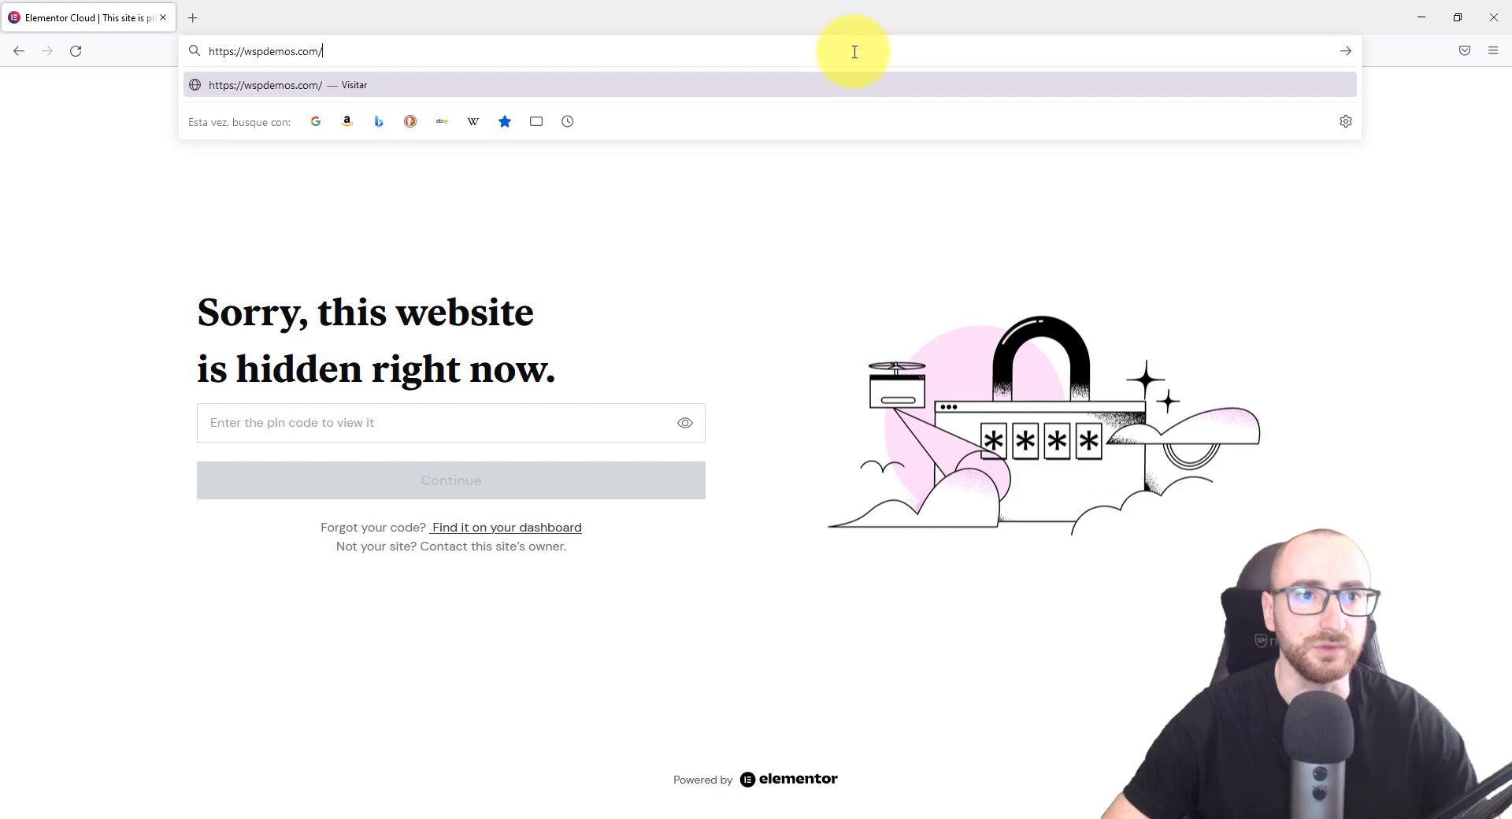
pyautogui.press('Return')
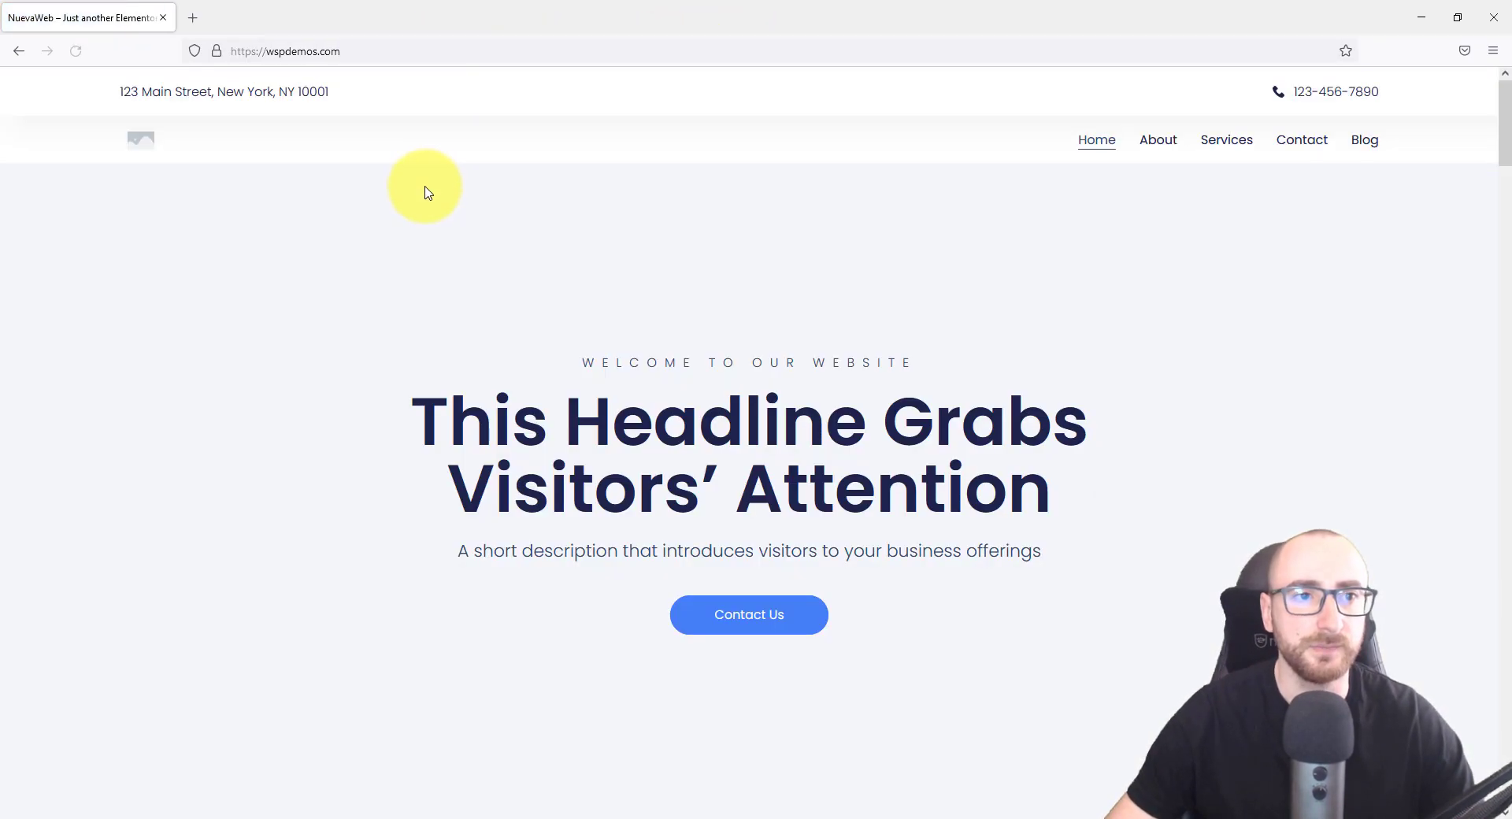
# Look through the live site's homepage and About page down to the footer
pyautogui.scroll(-15, 711, 398)
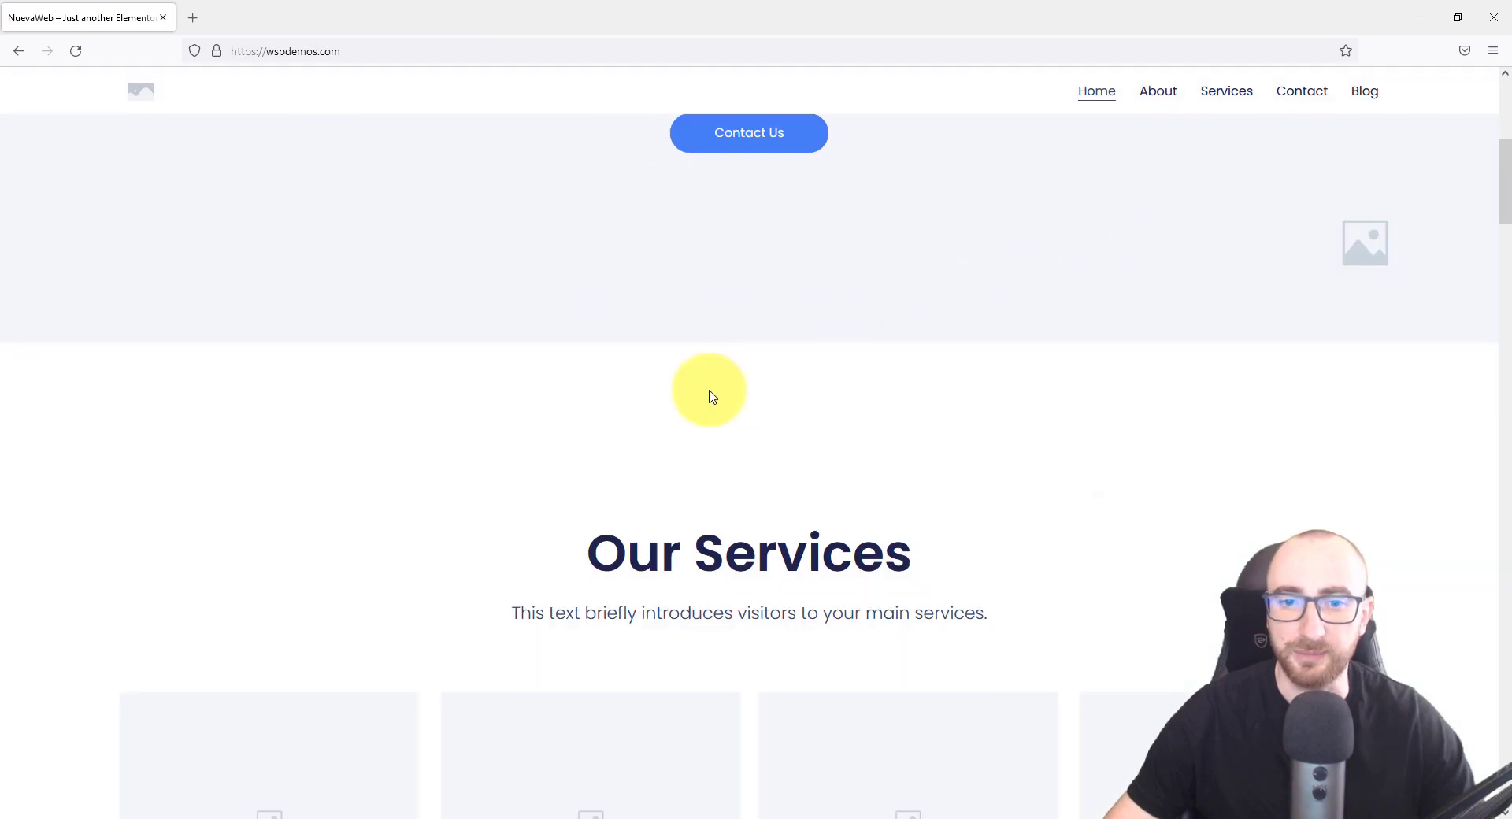
pyautogui.scroll(-8, 712, 404)
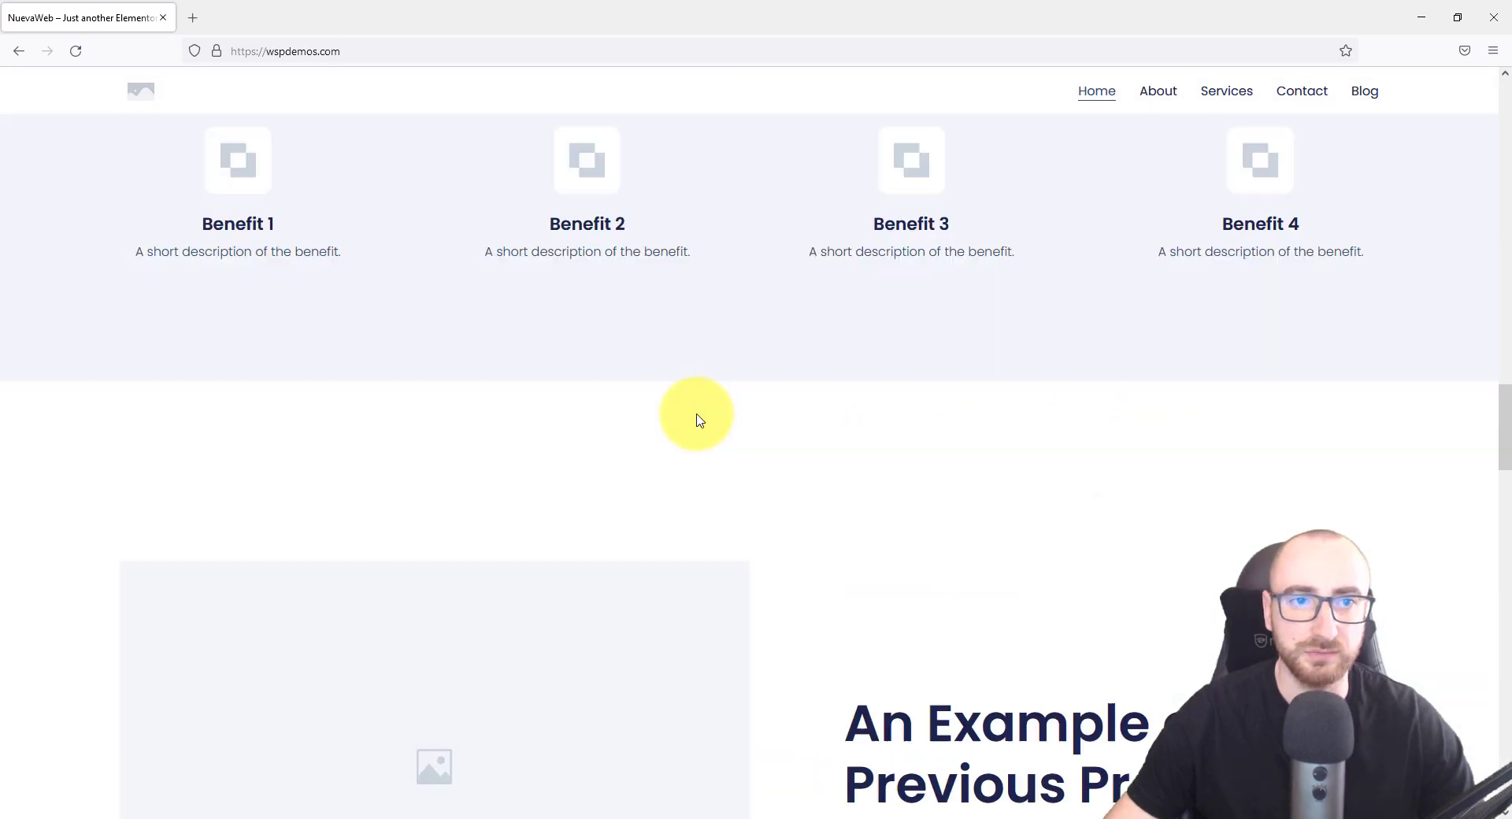
pyautogui.scroll(15, 787, 354)
pyautogui.click(1175, 96)
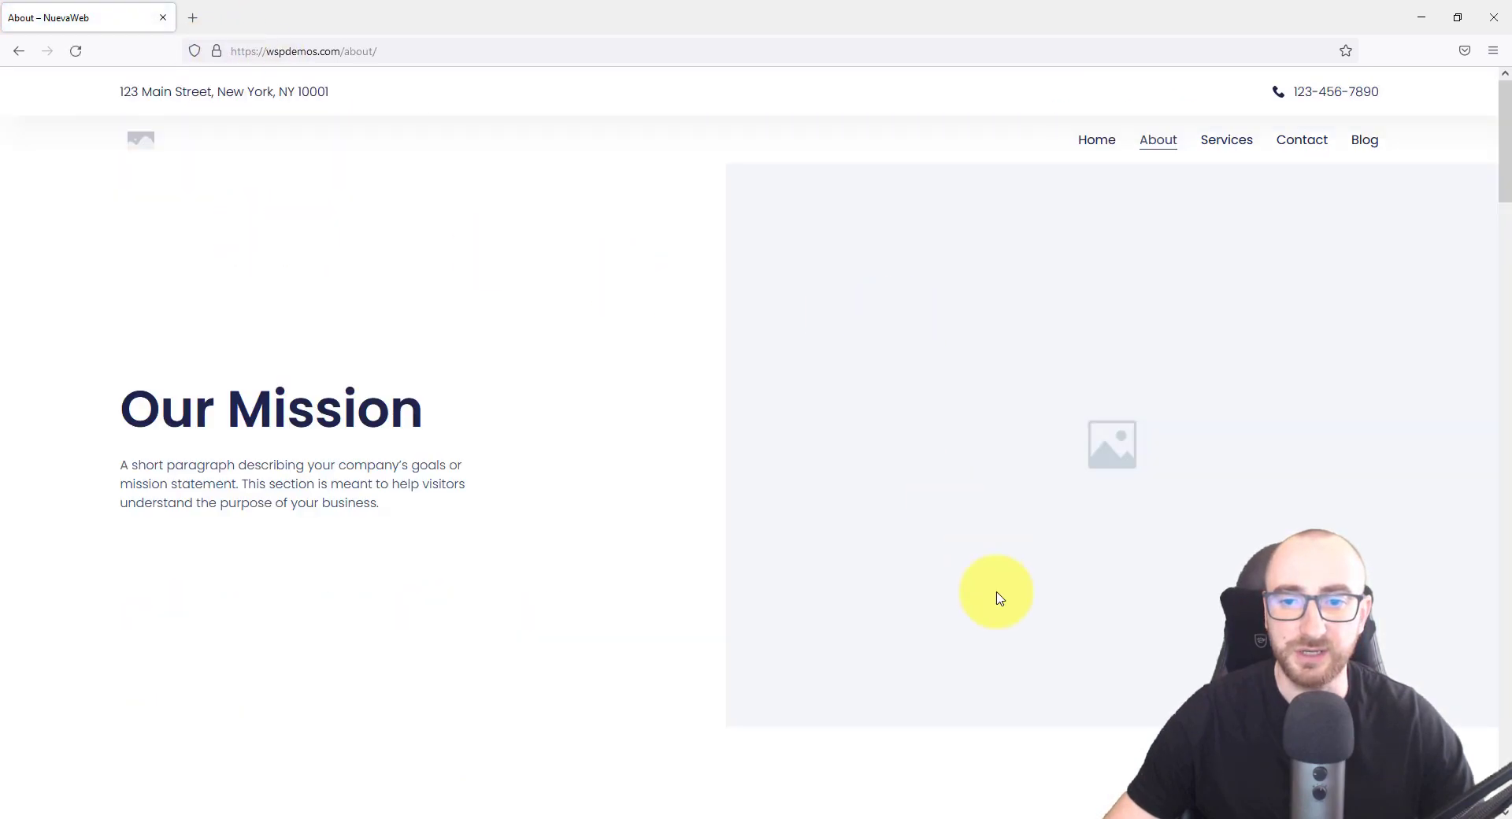
pyautogui.scroll(-20, 780, 549)
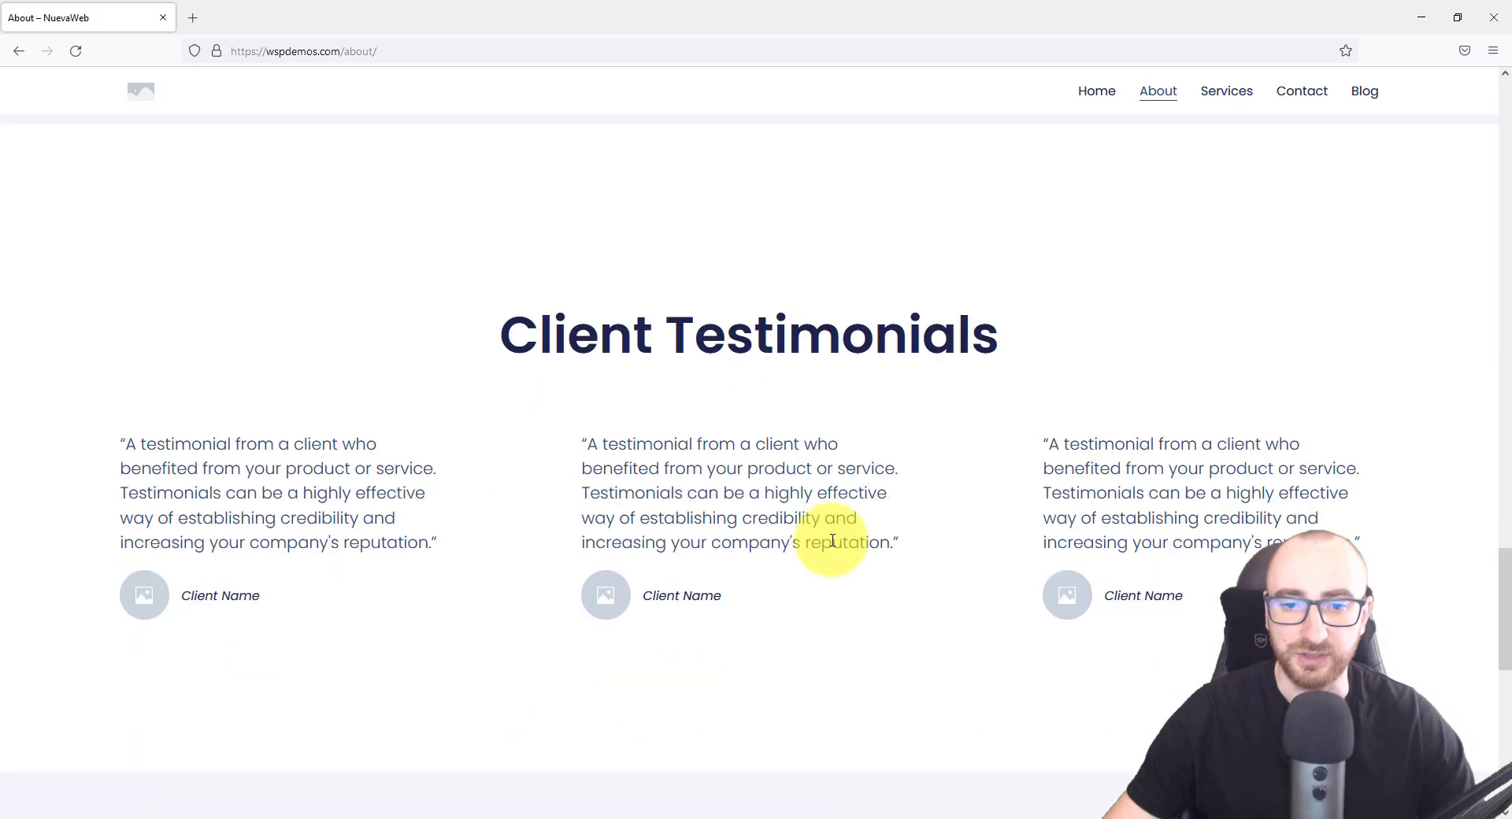
pyautogui.scroll(-10, 832, 540)
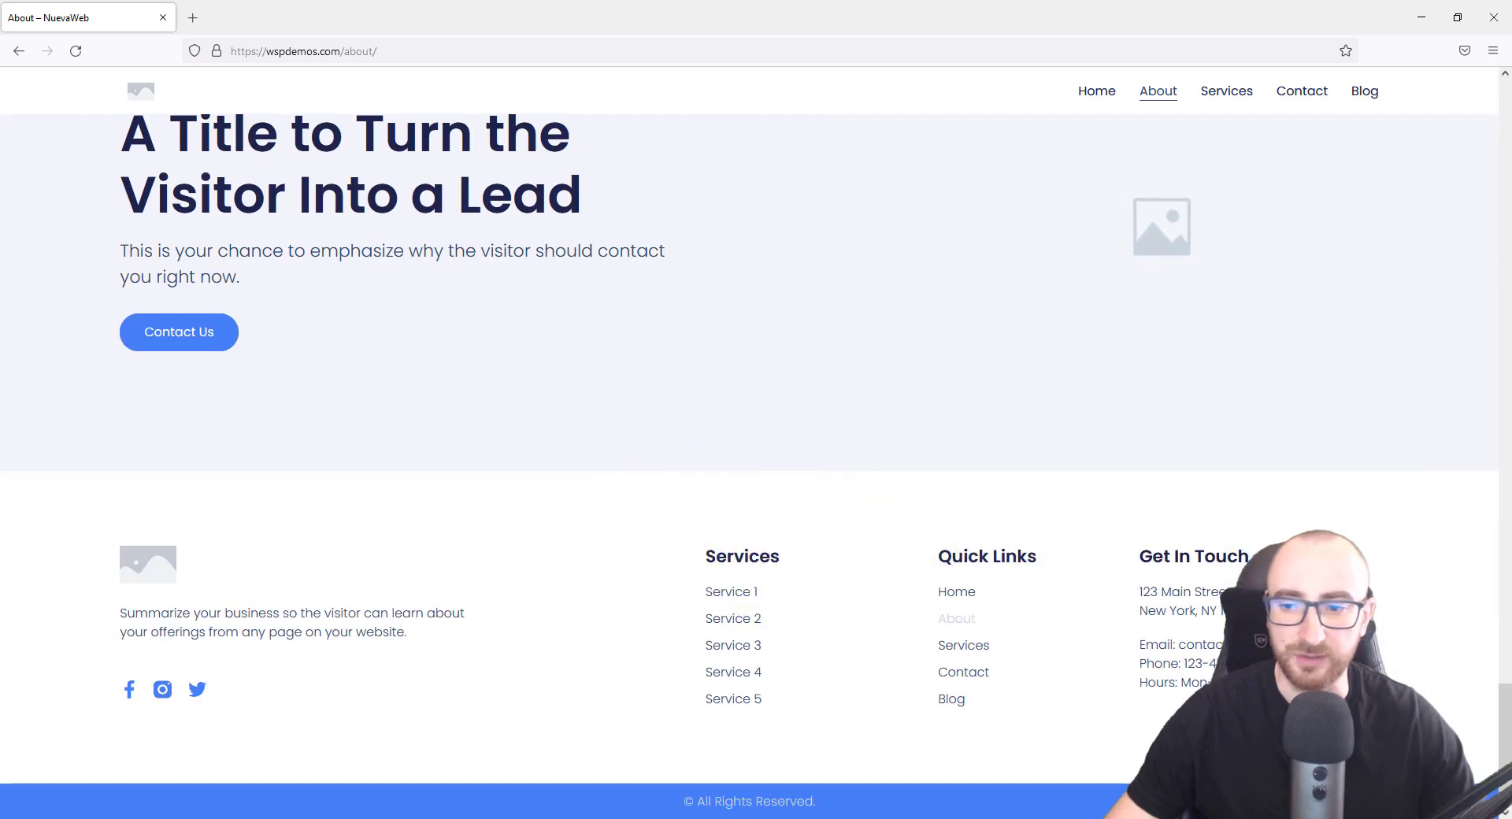